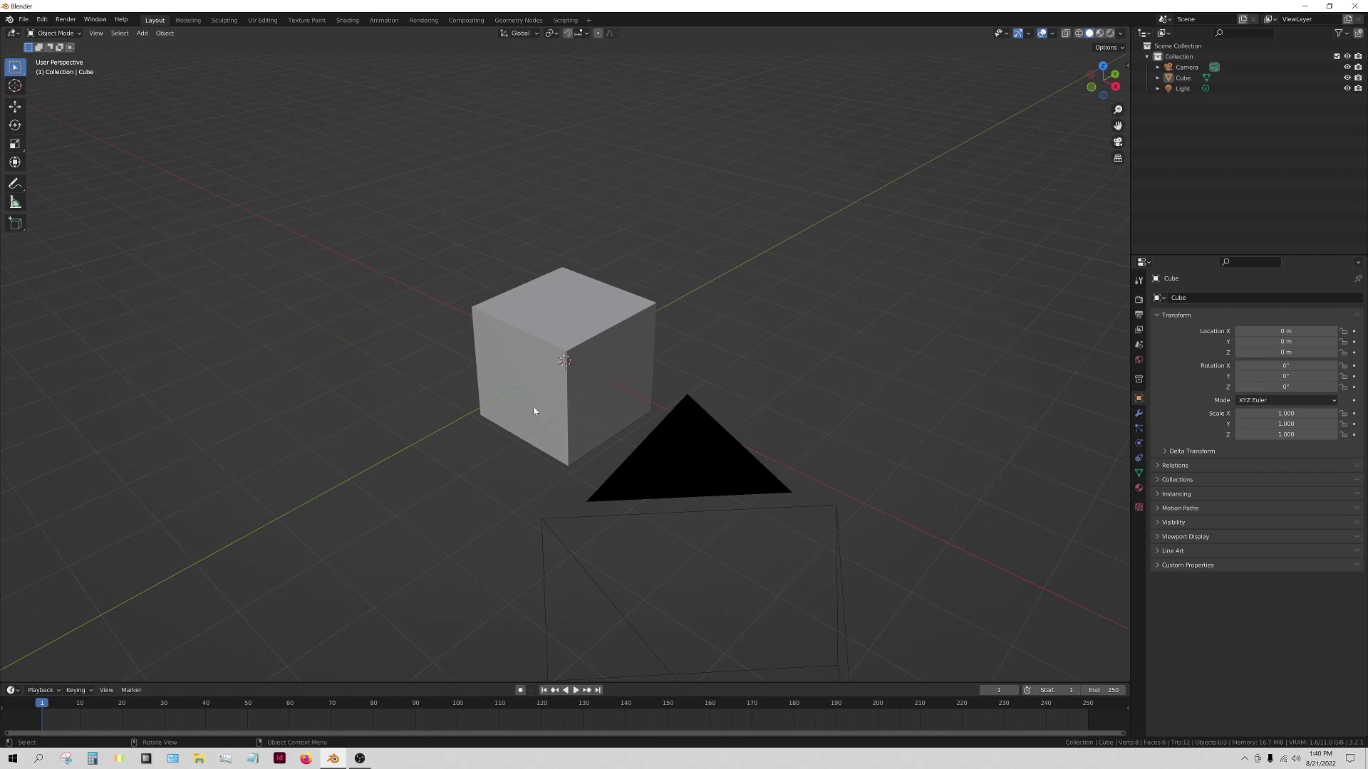
- Set the world background colour to black
{"action": "scroll", "coordinate": [570, 381], "scroll_direction": "down", "scroll_amount": 2}
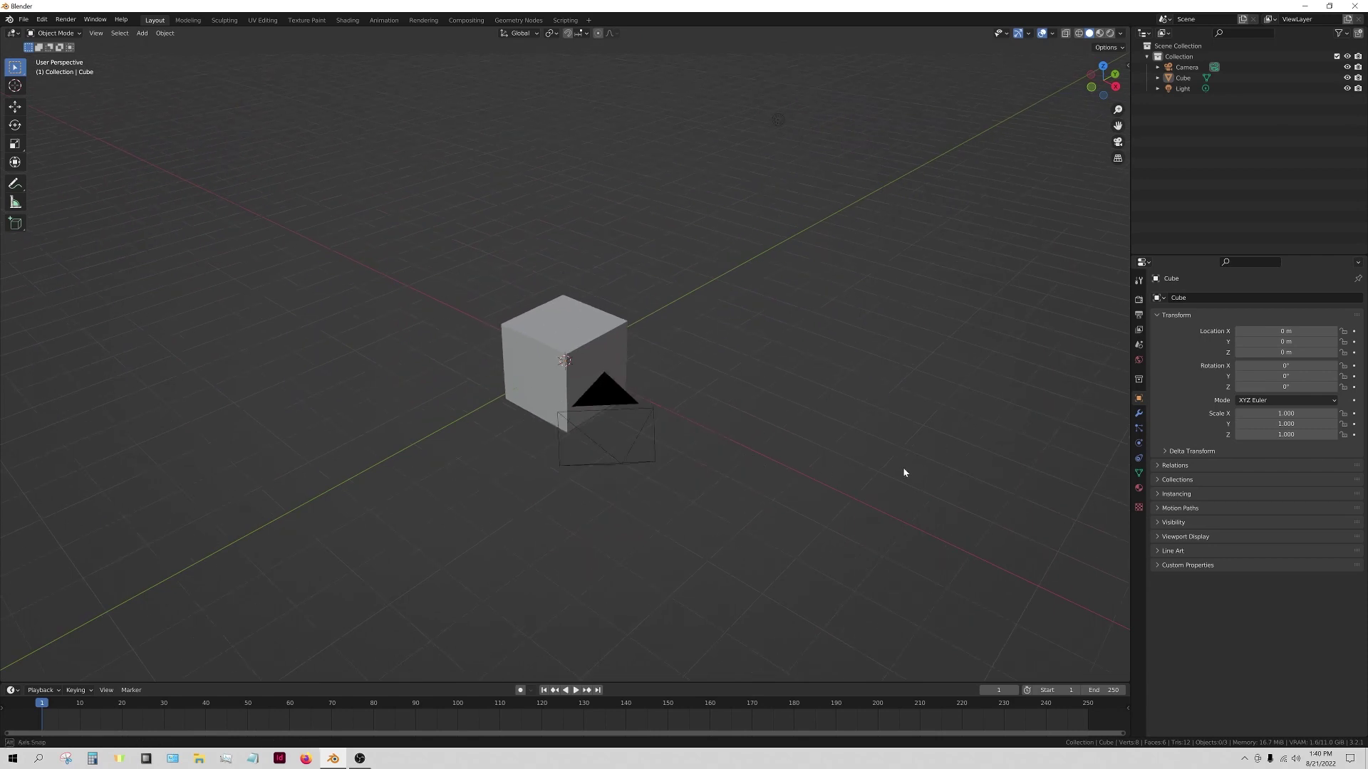
{"action": "middle_click_drag", "start_coordinate": [905, 472], "coordinate": [895, 458]}
{"action": "middle_click_drag", "start_coordinate": [1007, 409], "coordinate": [1101, 356]}
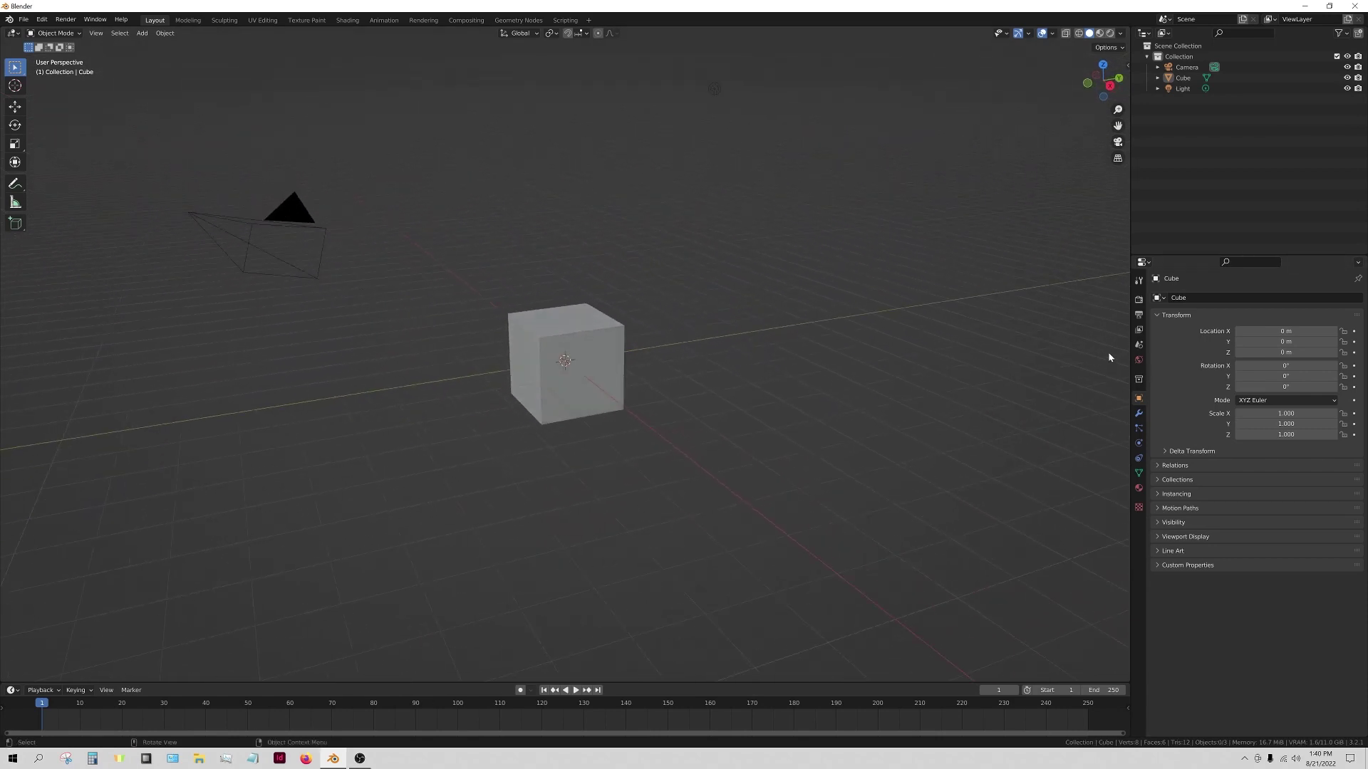
{"action": "left_click", "coordinate": [1138, 359]}
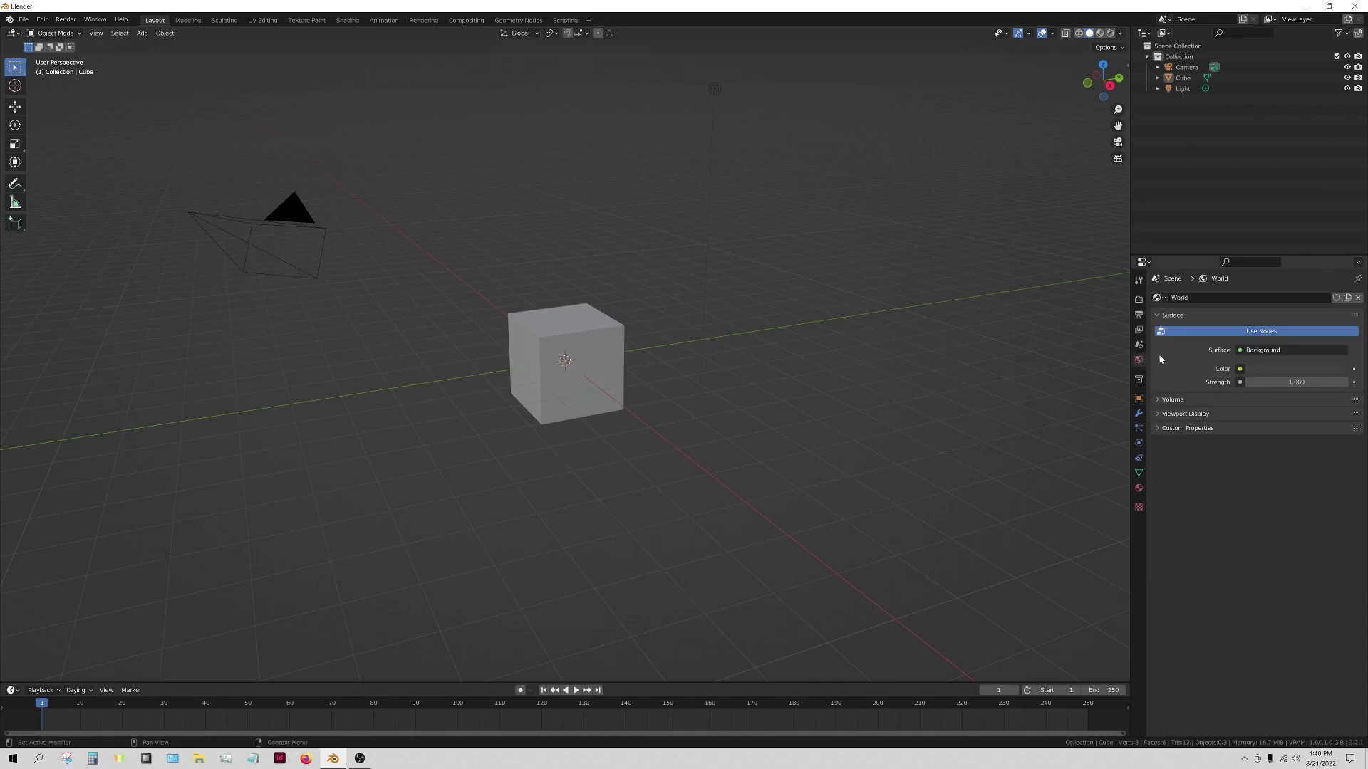
{"action": "left_click", "coordinate": [1273, 369]}
{"action": "left_click_drag", "start_coordinate": [1339, 275], "coordinate": [1340, 293]}
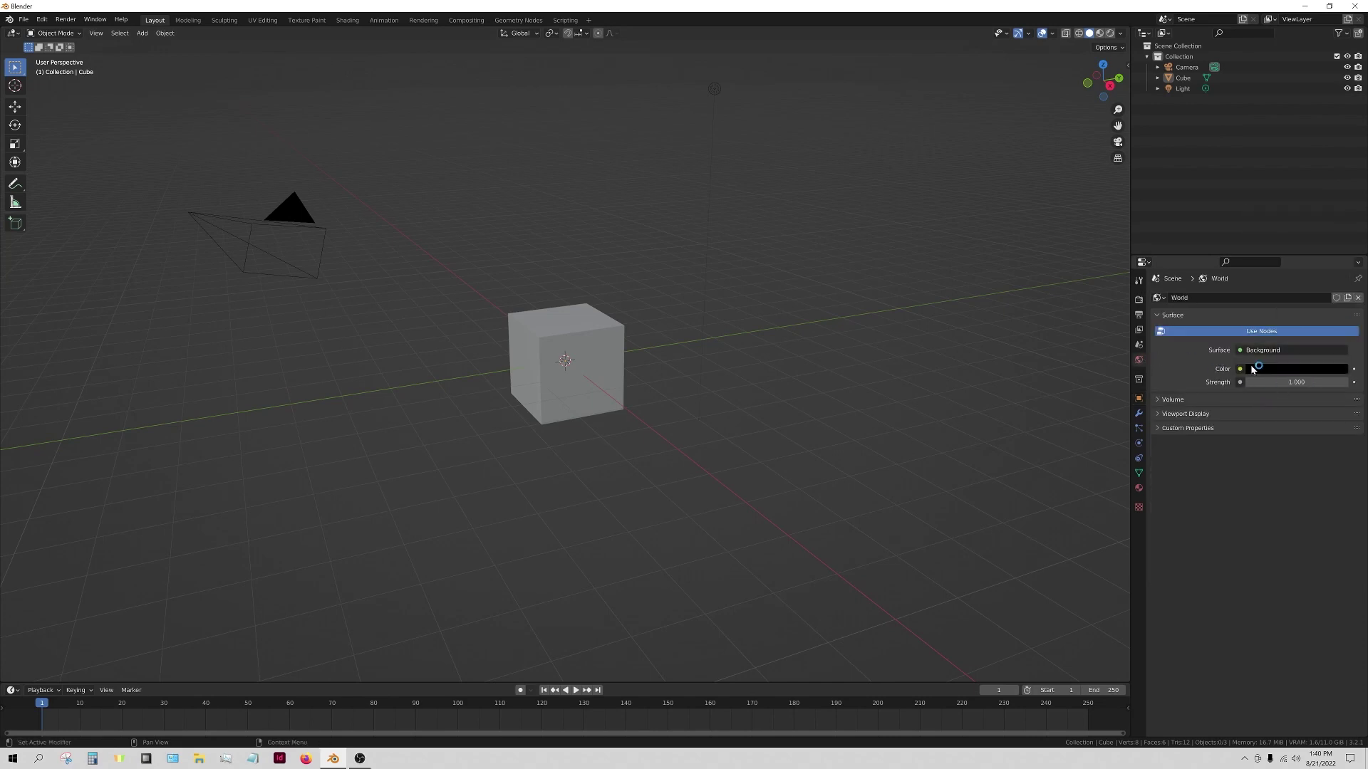
- Set the render engine to Cycles with GPU Compute as the device
{"action": "left_click", "coordinate": [1139, 300]}
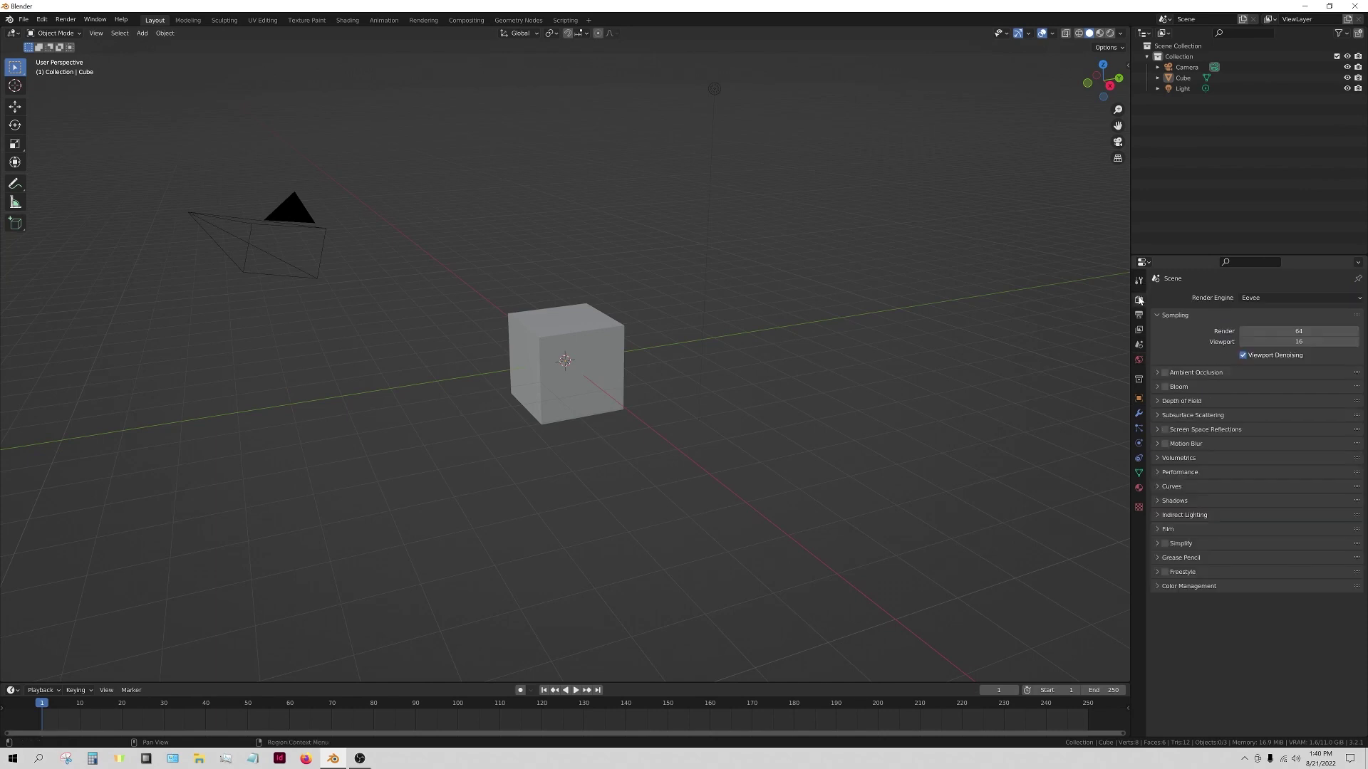
{"action": "left_click", "coordinate": [1275, 298]}
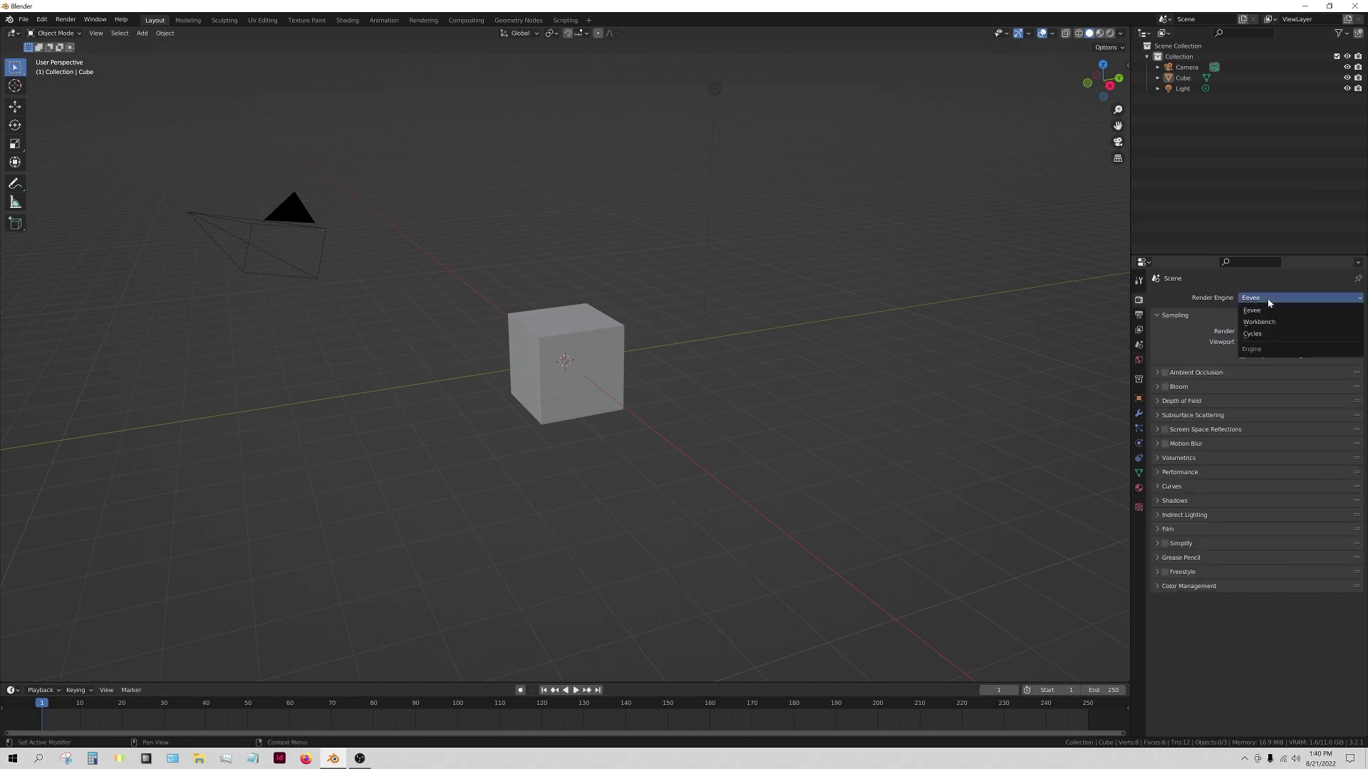
{"action": "left_click", "coordinate": [1262, 337]}
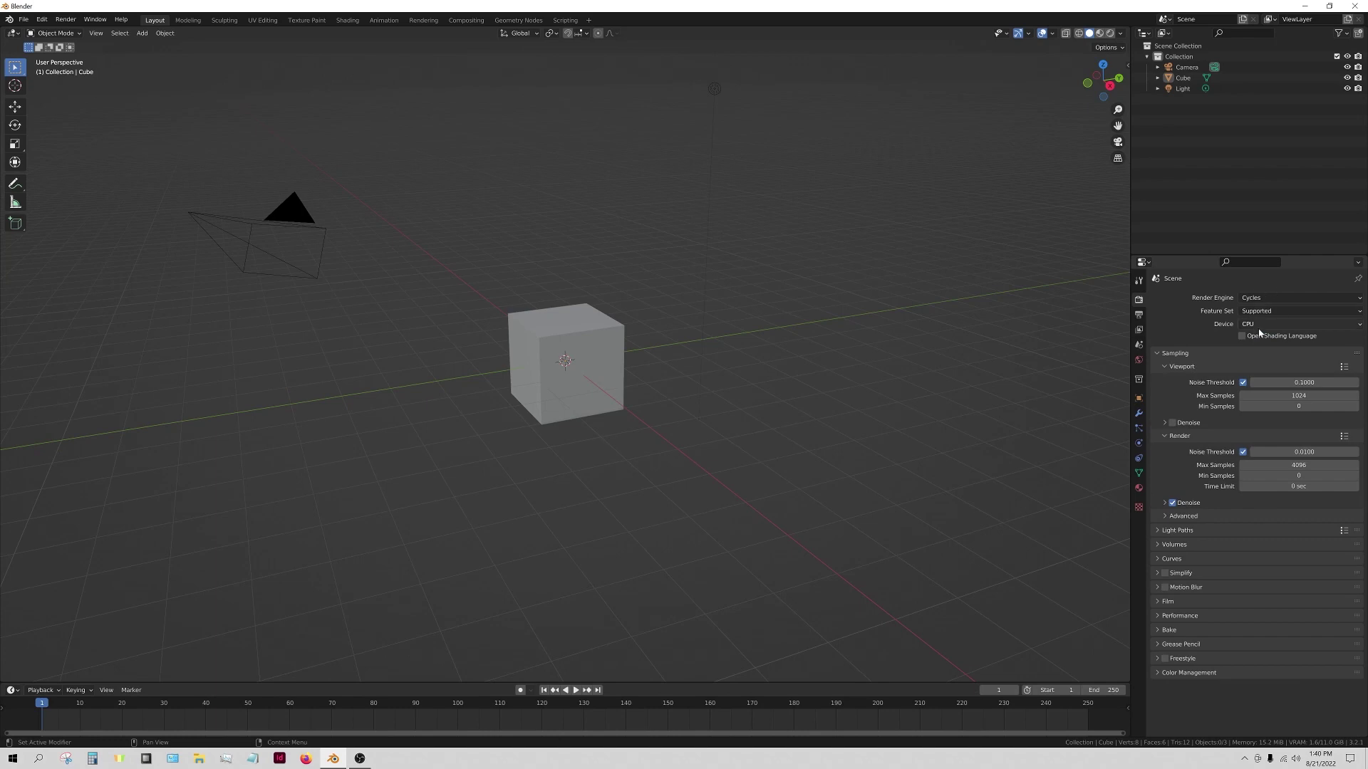
{"action": "left_click", "coordinate": [1263, 325]}
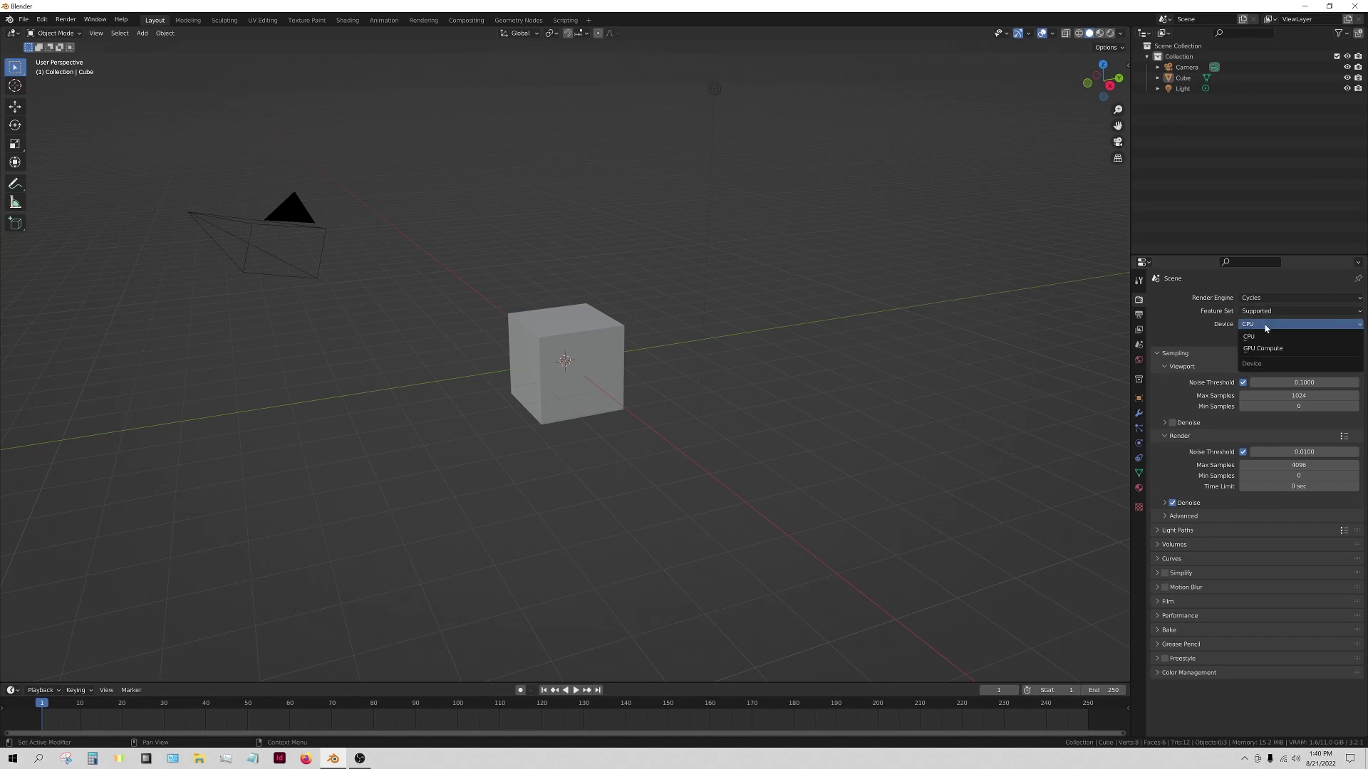
{"action": "left_click", "coordinate": [1261, 346]}
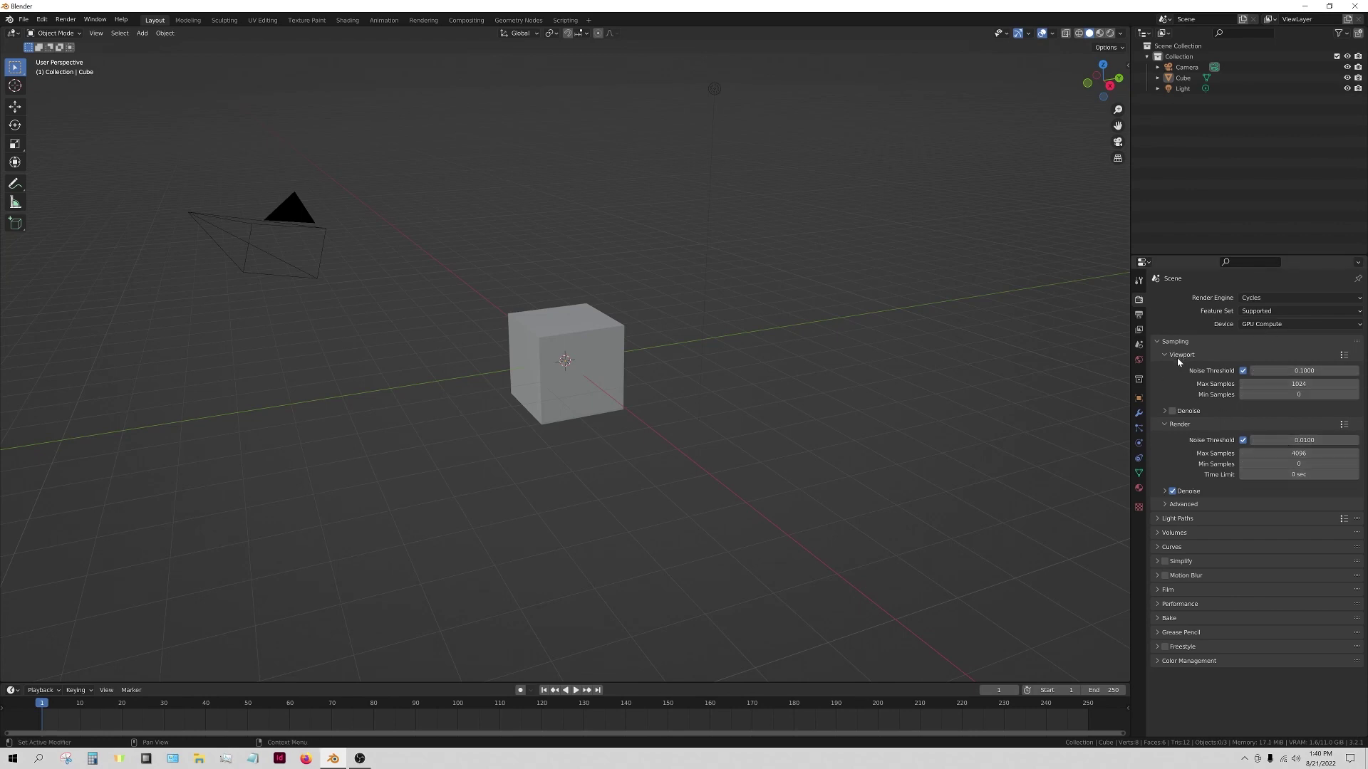
- Set the sampling maximum to 512 samples for the viewport and 1024 for the final render
{"action": "left_click", "coordinate": [1258, 385]}
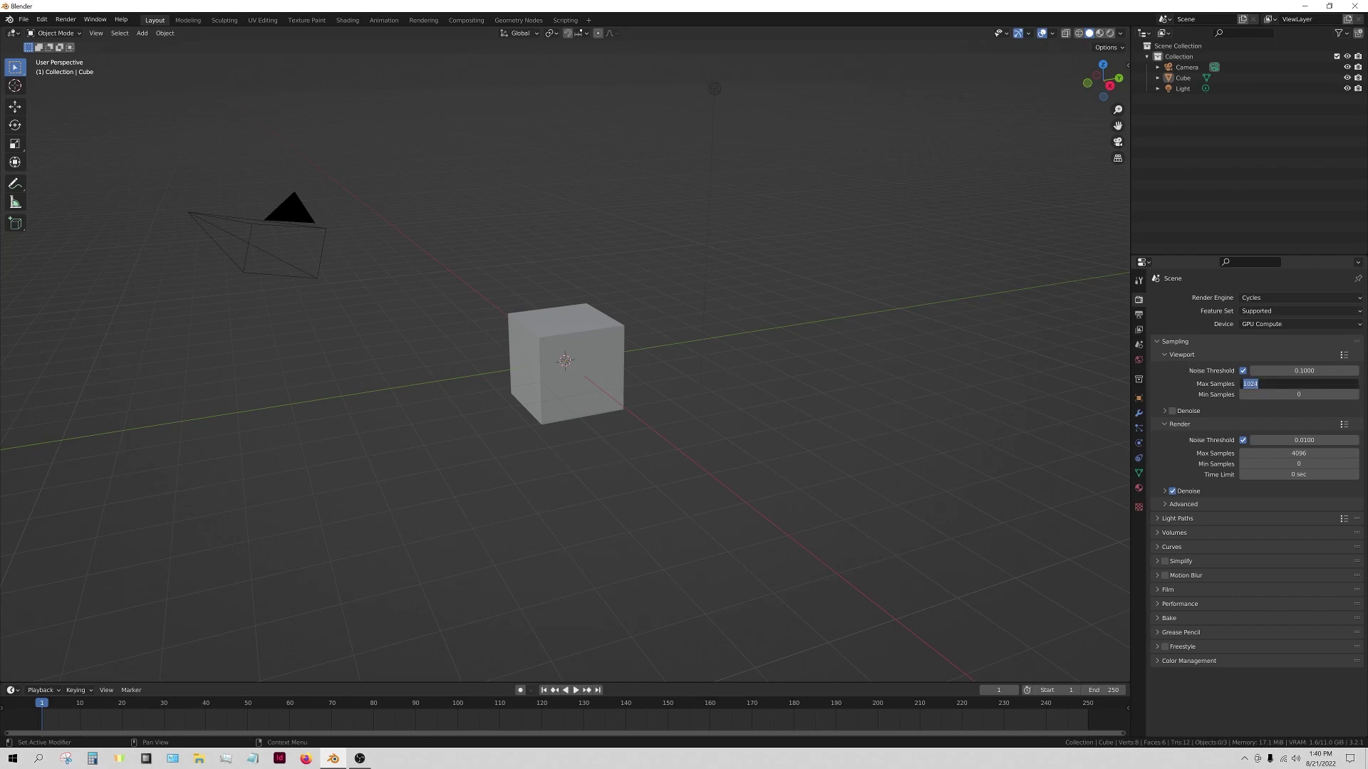
{"action": "type", "text": "512"}
{"action": "key", "text": "Return"}
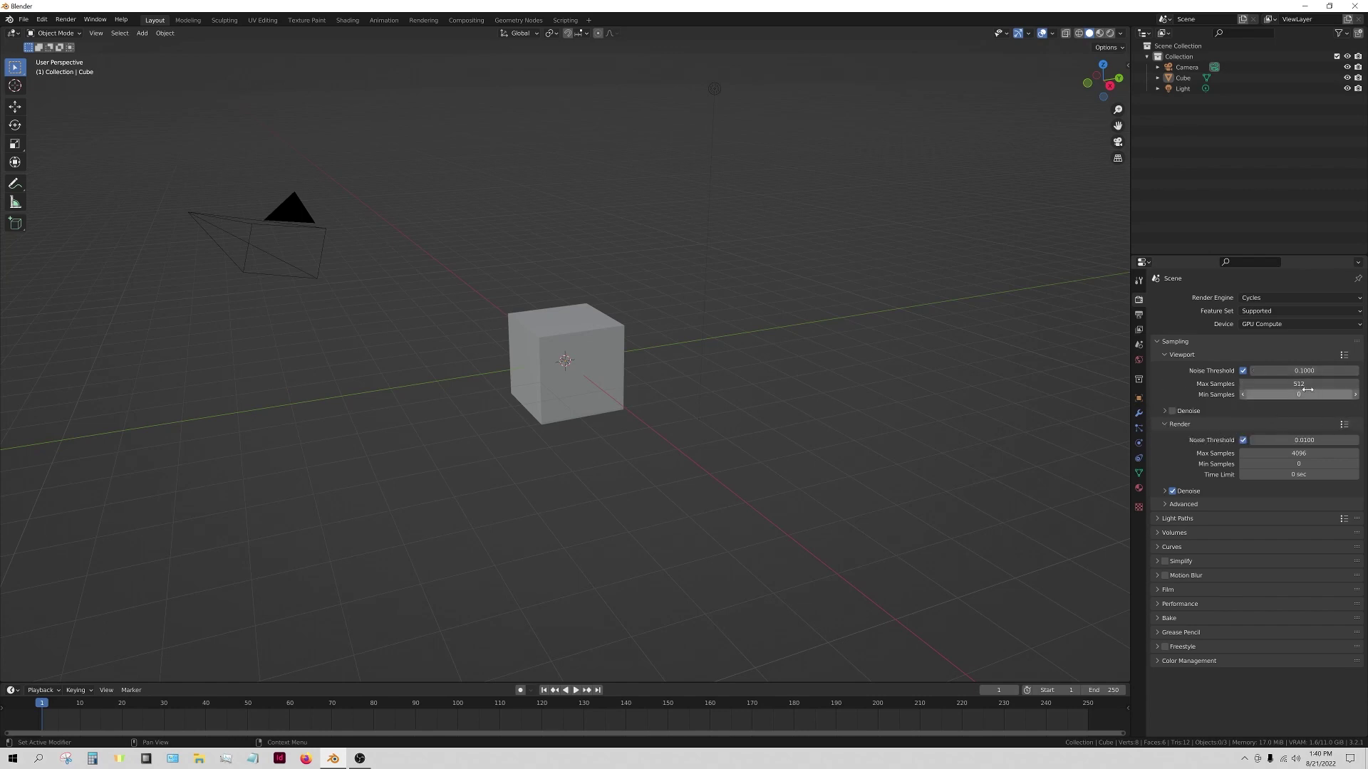
{"action": "left_click", "coordinate": [1299, 453]}
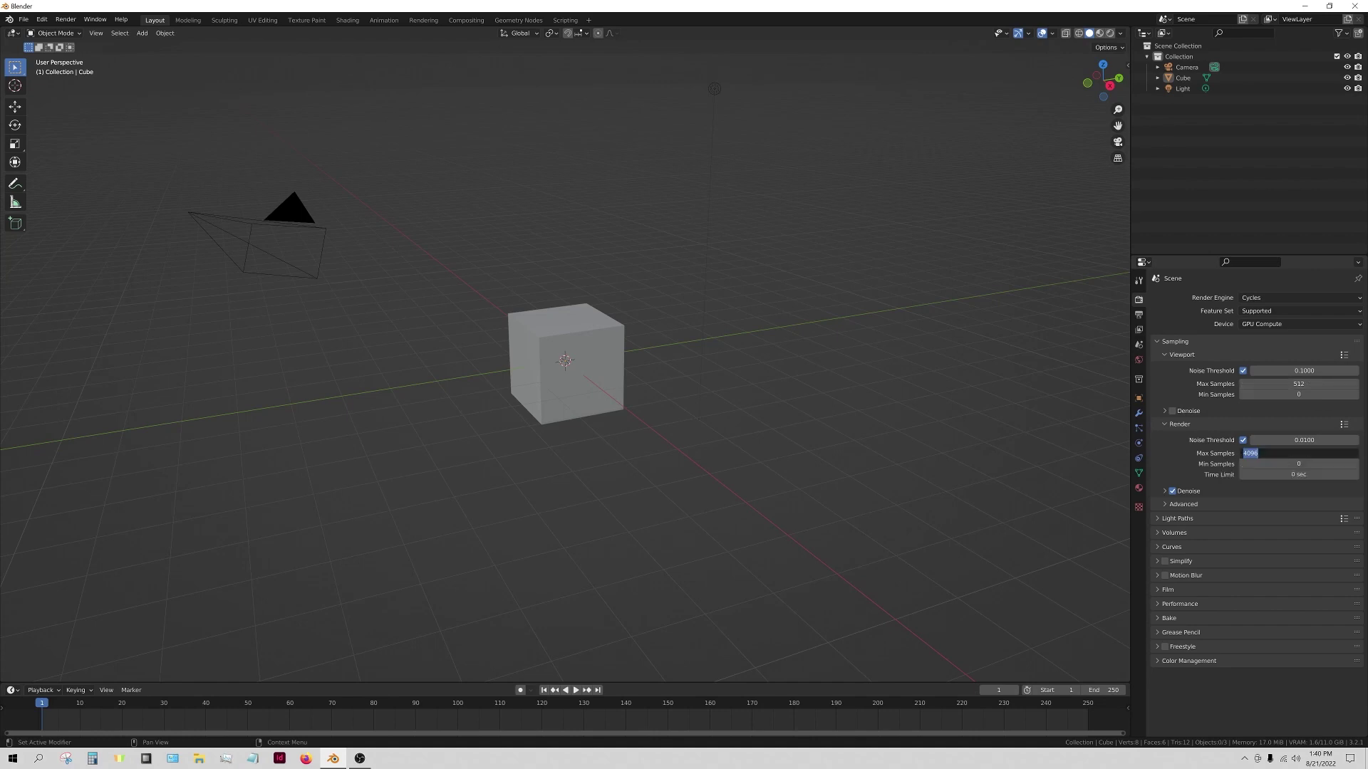
{"action": "type", "text": "1024"}
{"action": "key", "text": "Return"}
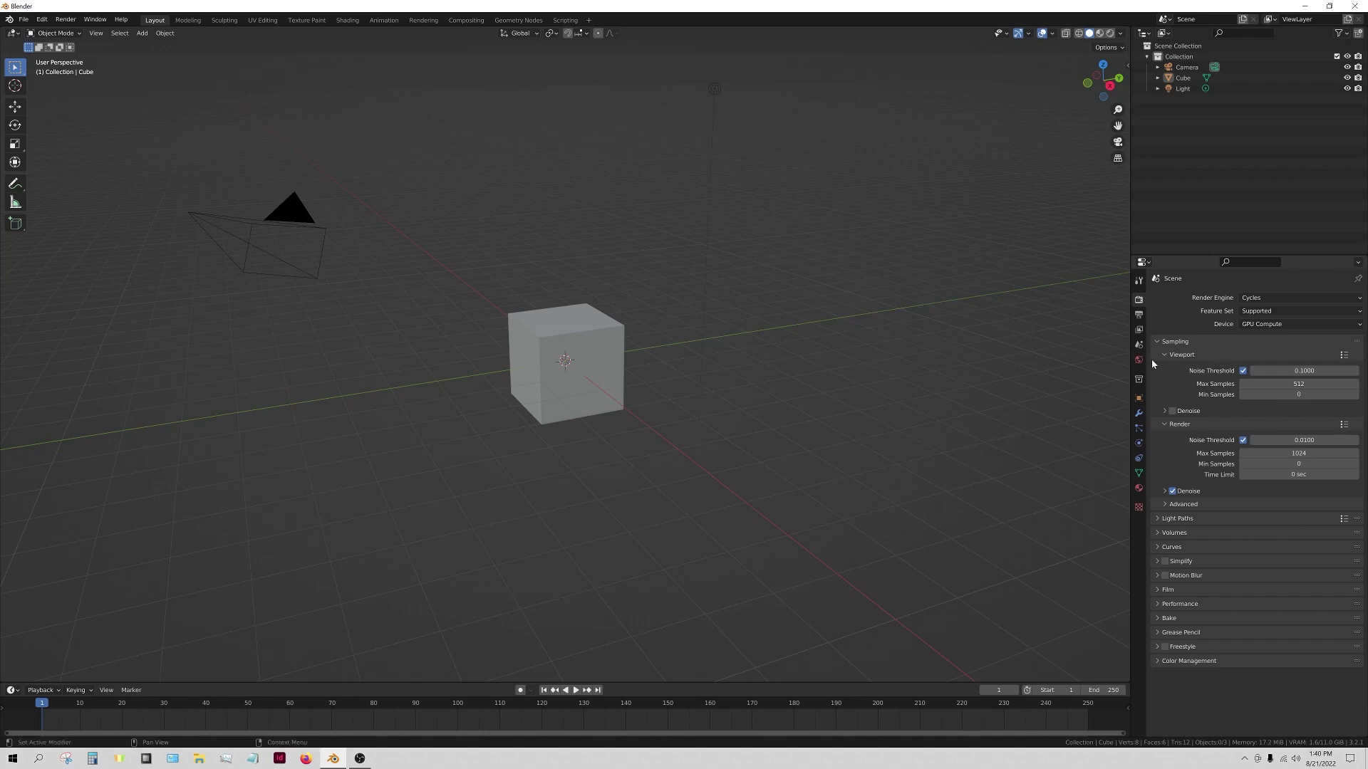
- Change the scene's light to a Sun with a strength of 10
{"action": "middle_click_drag", "start_coordinate": [849, 232], "coordinate": [710, 144]}
{"action": "left_click", "coordinate": [674, 149]}
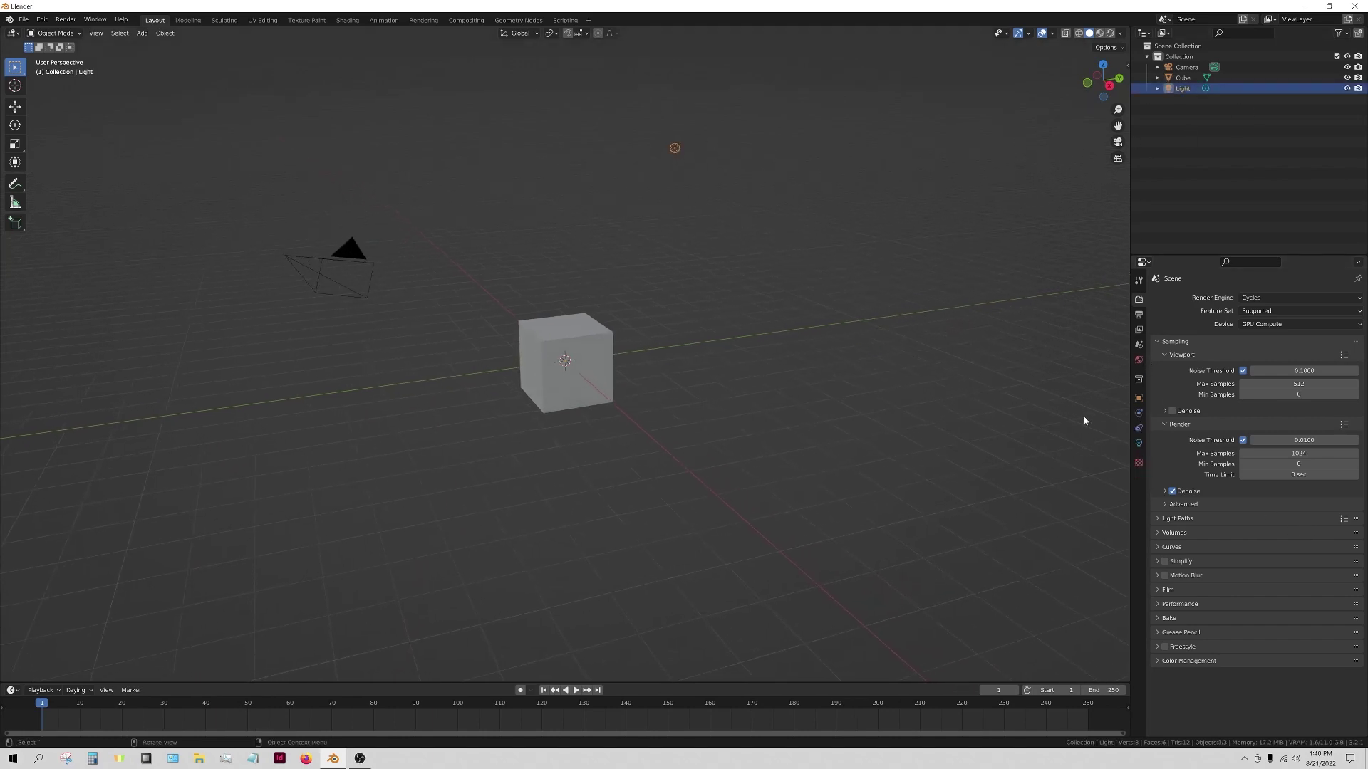
{"action": "left_click", "coordinate": [1138, 443]}
{"action": "left_click", "coordinate": [1235, 345]}
{"action": "left_click", "coordinate": [1280, 371]}
{"action": "left_click", "coordinate": [1246, 370]}
{"action": "key", "text": "Delete"}
{"action": "key", "text": "Delete"}
{"action": "key", "text": "Delete"}
{"action": "key", "text": "Delete"}
{"action": "key", "text": "Return"}
- Inspect the sunlit cube from several sides in rendered shading and return to solid shading
{"action": "middle_click_drag", "start_coordinate": [668, 362], "coordinate": [709, 414]}
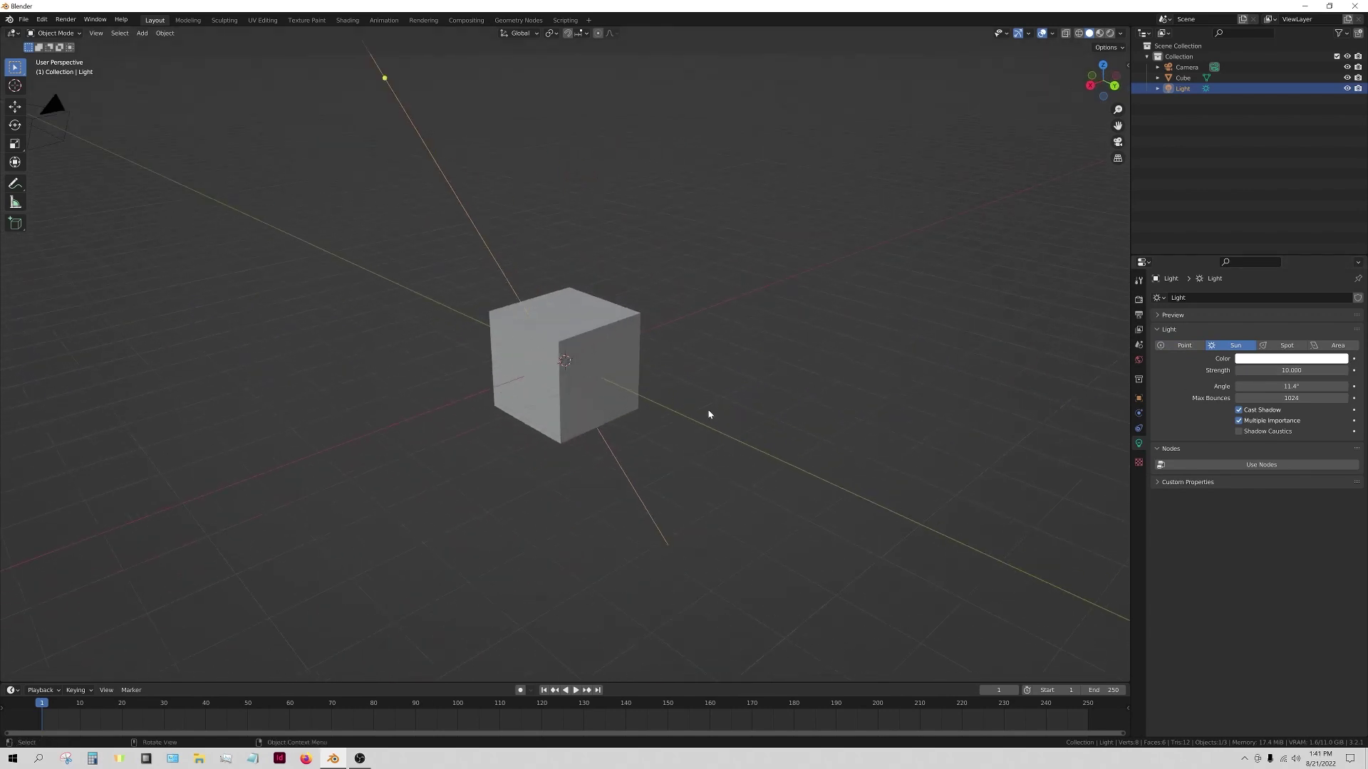
{"action": "middle_click_drag", "start_coordinate": [617, 152], "coordinate": [485, 139]}
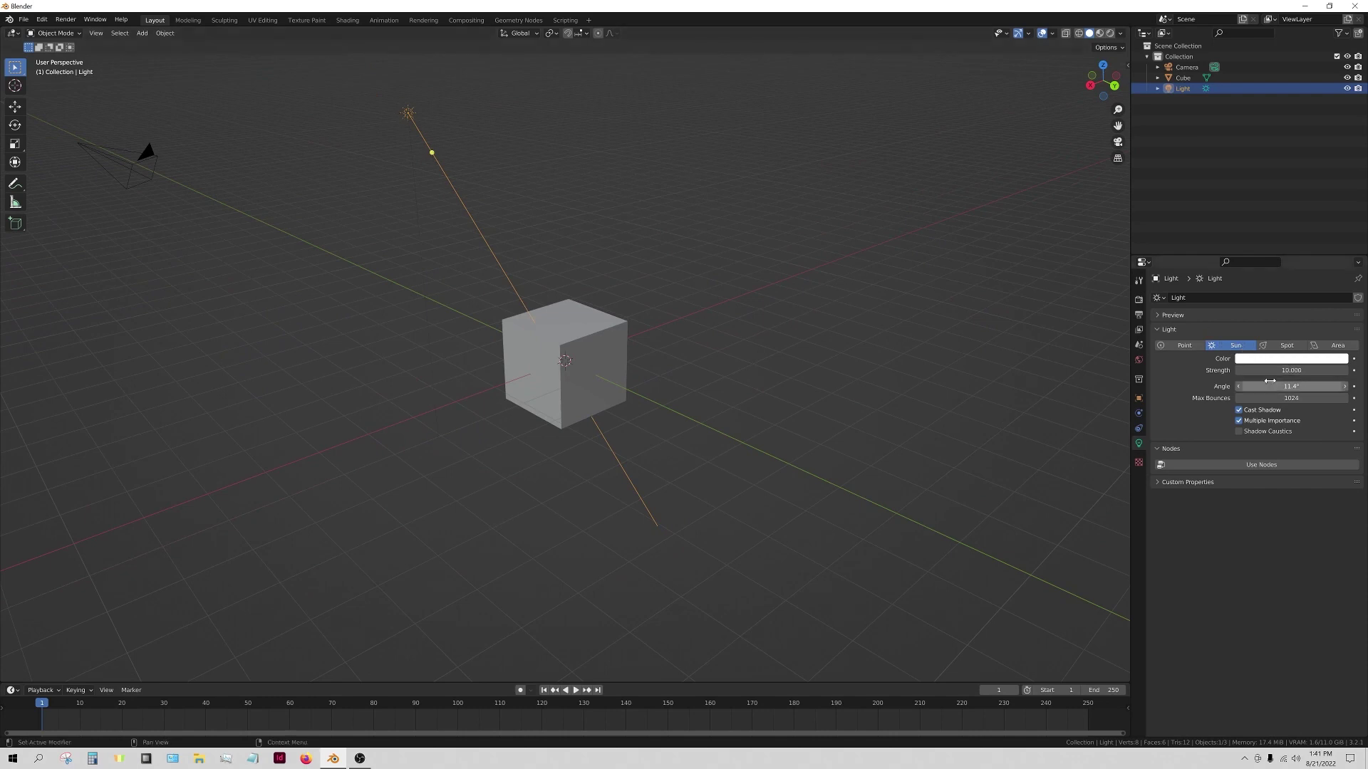
{"action": "middle_click_drag", "start_coordinate": [775, 376], "coordinate": [1079, 45]}
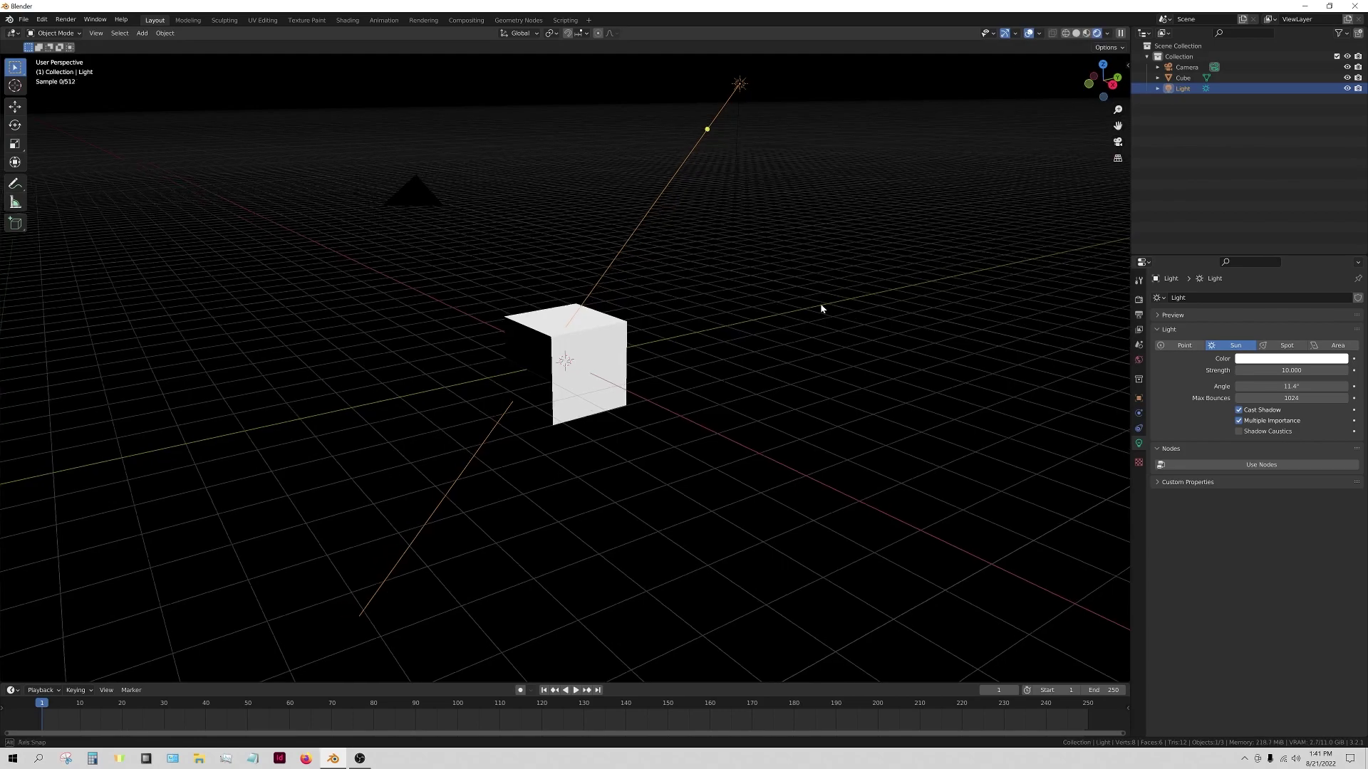
{"action": "mouse_move", "coordinate": [822, 305]}
{"action": "middle_mouse_down"}
{"action": "mouse_move", "coordinate": [679, 304]}
{"action": "mouse_move", "coordinate": [632, 358]}
{"action": "mouse_move", "coordinate": [482, 388]}
{"action": "mouse_move", "coordinate": [675, 406]}
{"action": "mouse_move", "coordinate": [577, 392]}
{"action": "mouse_move", "coordinate": [693, 388]}
{"action": "mouse_move", "coordinate": [766, 409]}
{"action": "middle_mouse_up"}
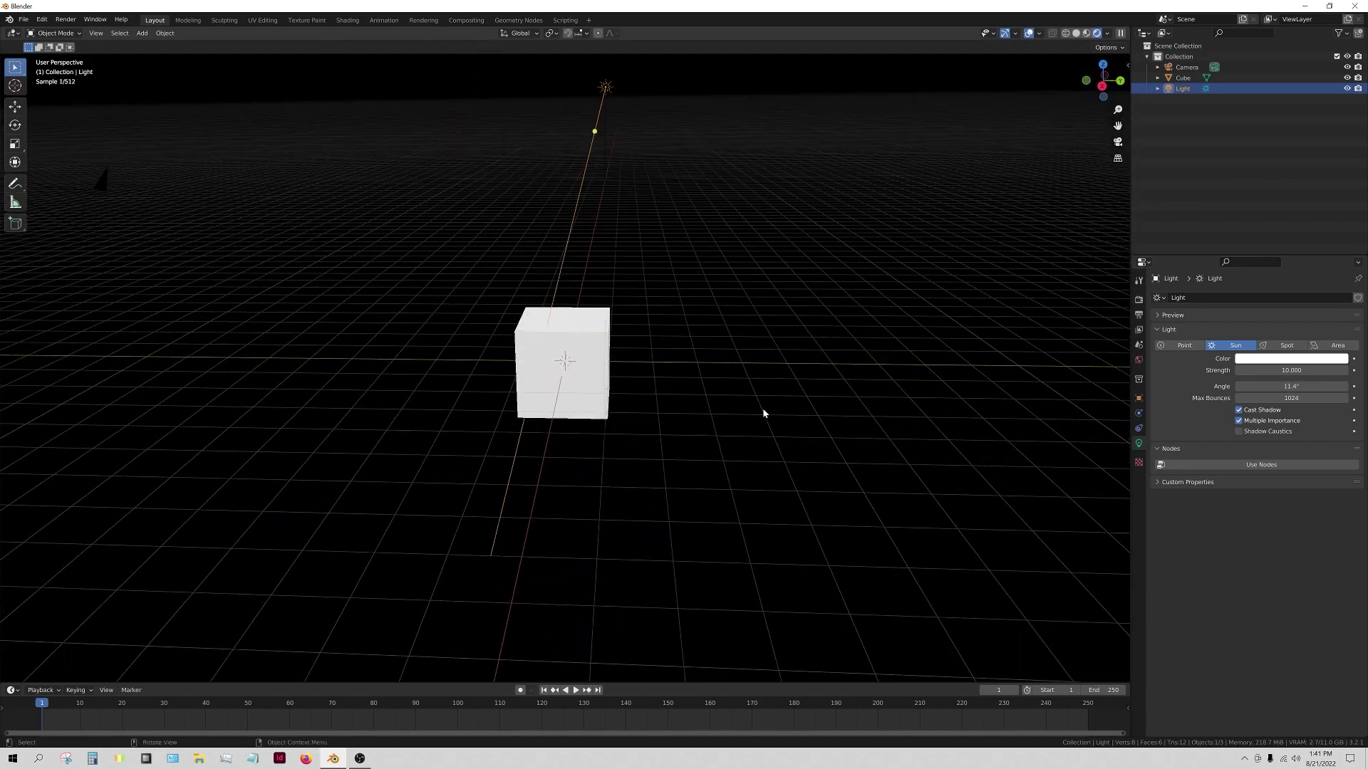
{"action": "mouse_move", "coordinate": [557, 401]}
{"action": "middle_mouse_down"}
{"action": "mouse_move", "coordinate": [643, 390]}
{"action": "mouse_move", "coordinate": [567, 388]}
{"action": "middle_mouse_up"}
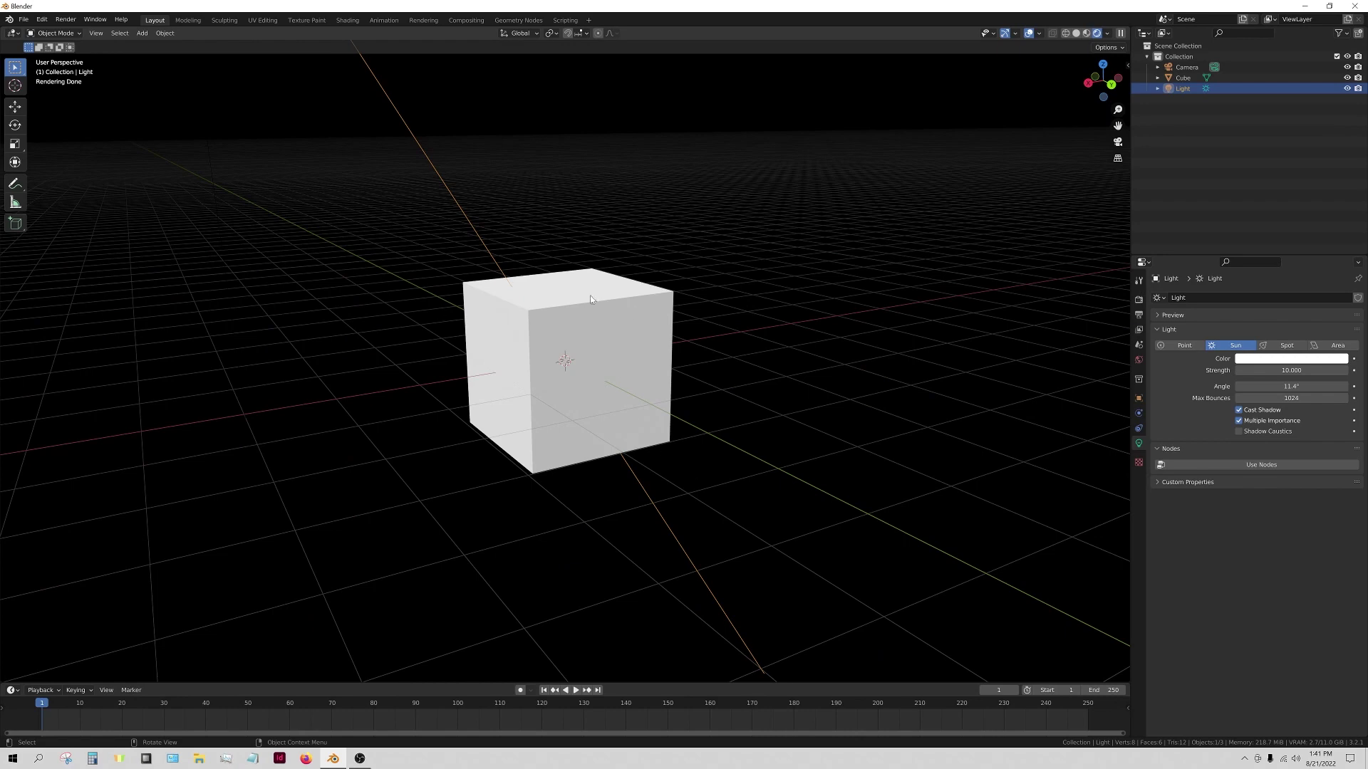
{"action": "left_click", "coordinate": [1075, 33]}
- Select the cube, enlarge the properties area and show the cube's material settings
{"action": "left_click", "coordinate": [601, 401]}
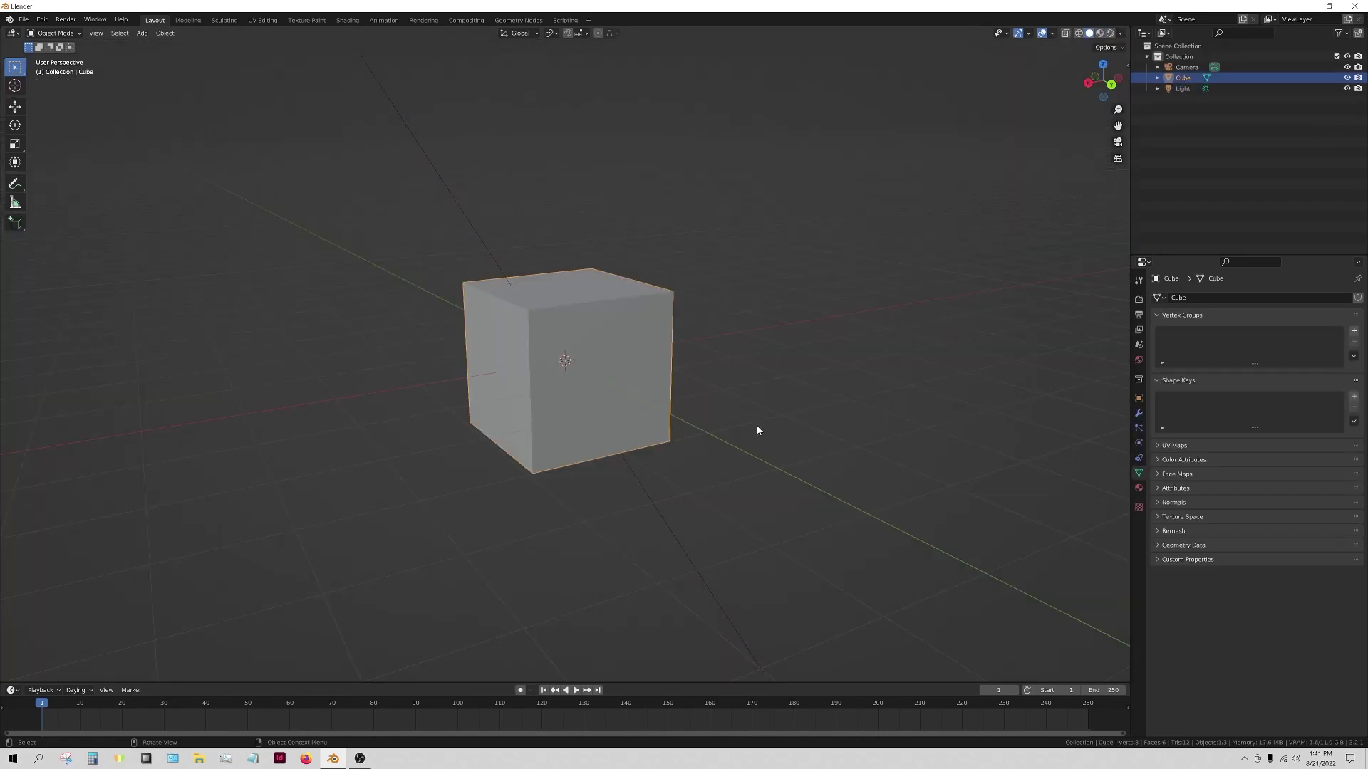
{"action": "left_click_drag", "start_coordinate": [1229, 254], "coordinate": [1229, 143]}
{"action": "scroll", "coordinate": [820, 389], "scroll_direction": "down", "scroll_amount": 2}
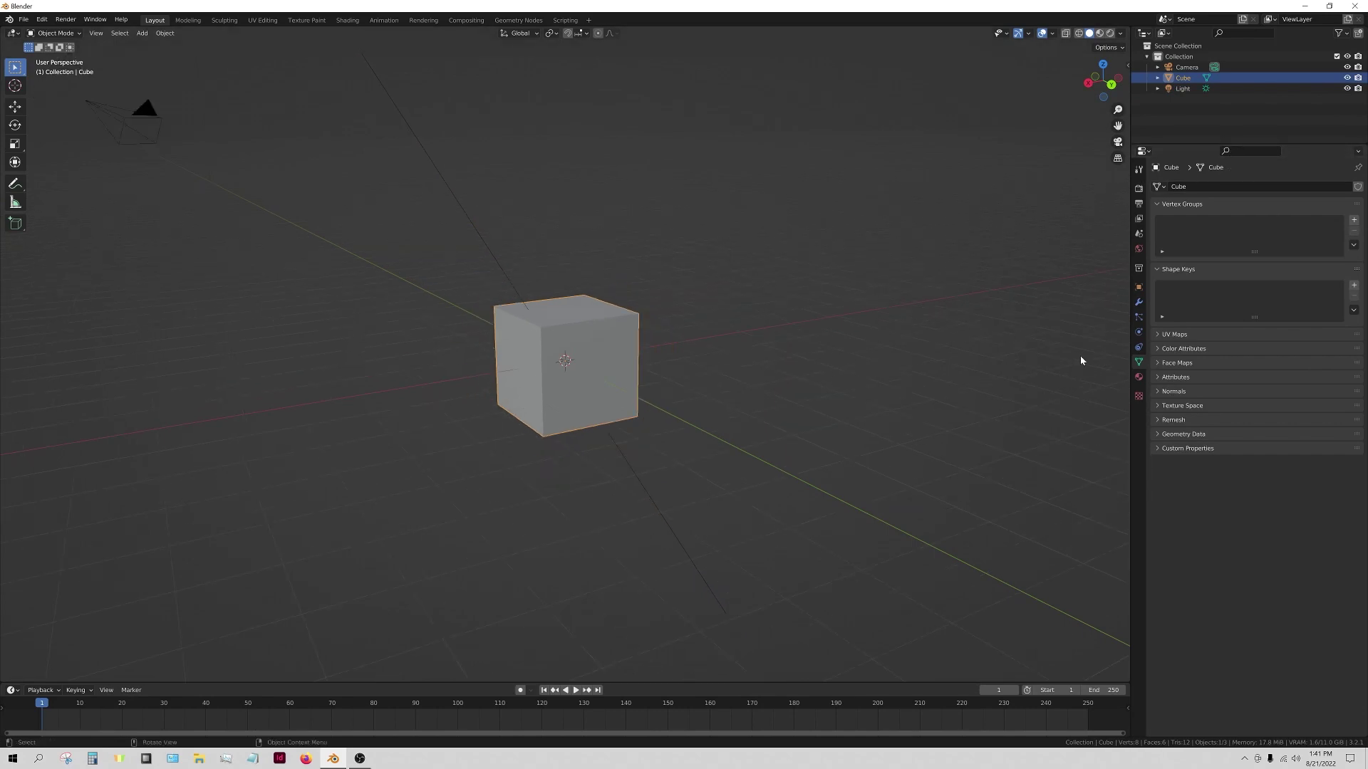
{"action": "left_click", "coordinate": [1139, 377]}
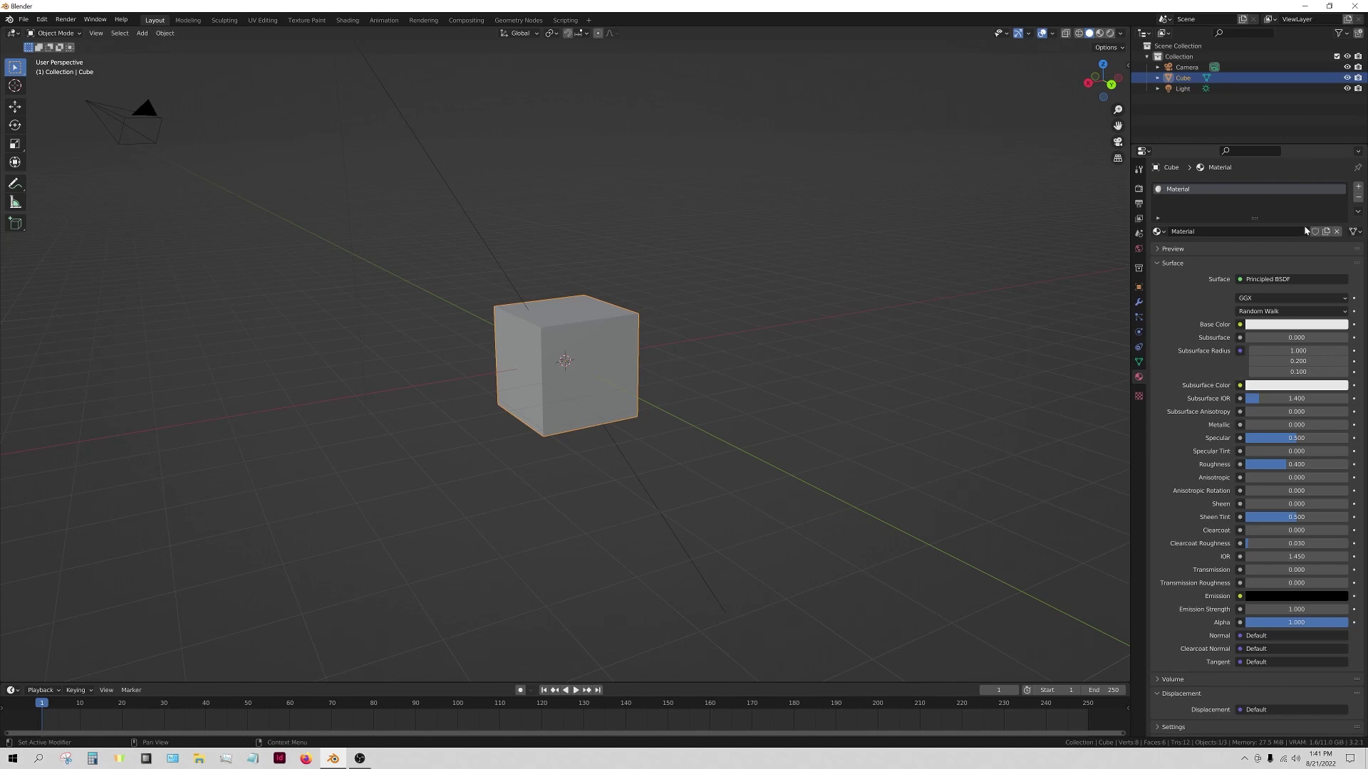
{"action": "left_click", "coordinate": [1275, 325]}
{"action": "left_click", "coordinate": [1323, 325]}
- Switch to rendered shading and set the cube material's base colour to mint green
{"action": "left_click", "coordinate": [1112, 34]}
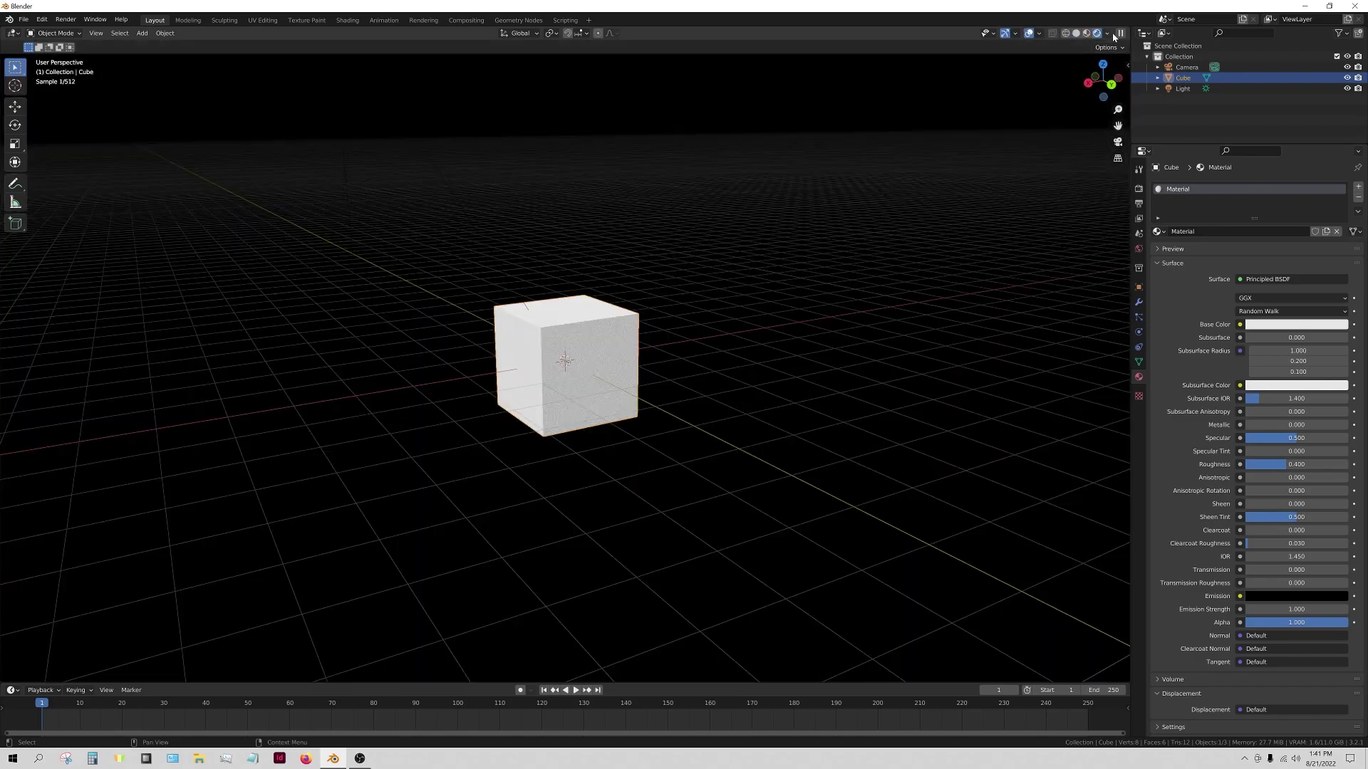
{"action": "mouse_move", "coordinate": [775, 310]}
{"action": "middle_mouse_down"}
{"action": "mouse_move", "coordinate": [724, 342]}
{"action": "mouse_move", "coordinate": [757, 342]}
{"action": "middle_mouse_up"}
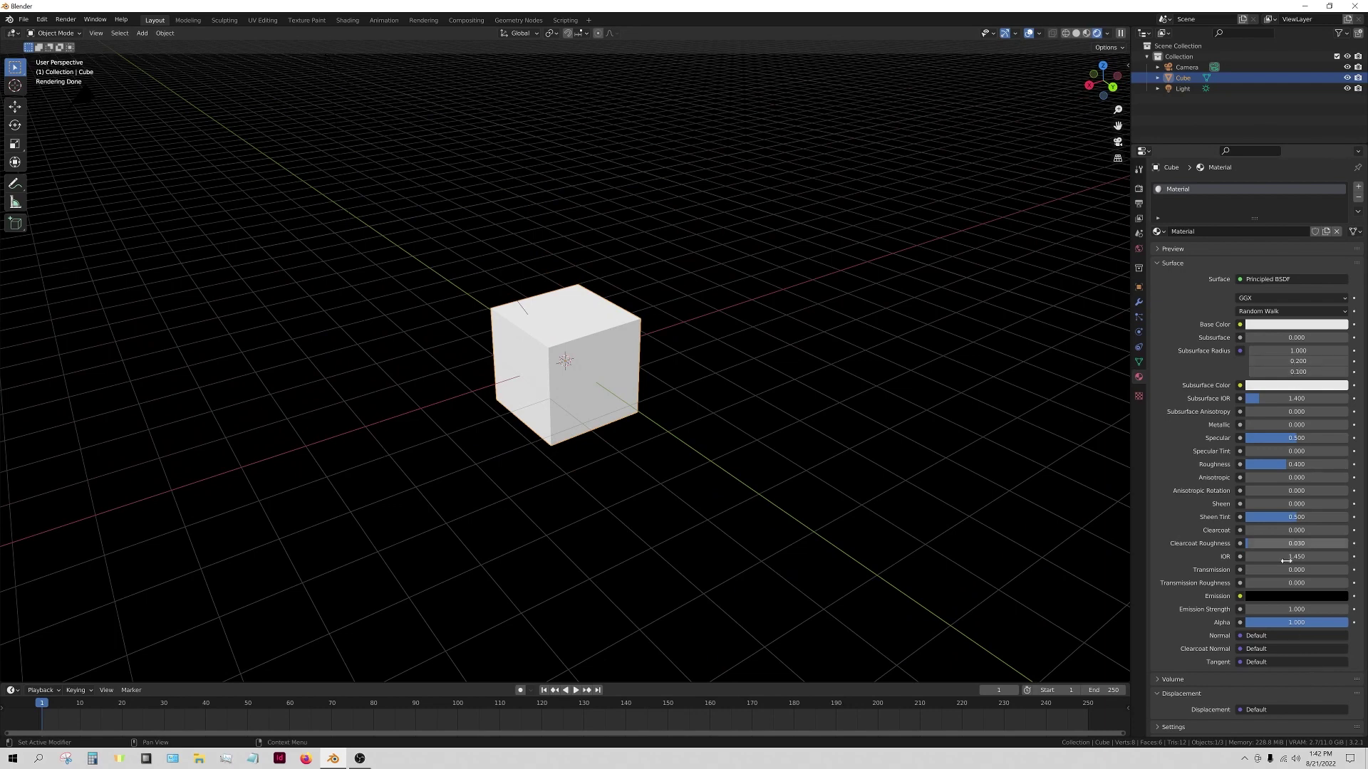
{"action": "left_click", "coordinate": [1293, 324]}
{"action": "left_click", "coordinate": [1284, 185]}
{"action": "left_click_drag", "start_coordinate": [1284, 185], "coordinate": [1286, 186]}
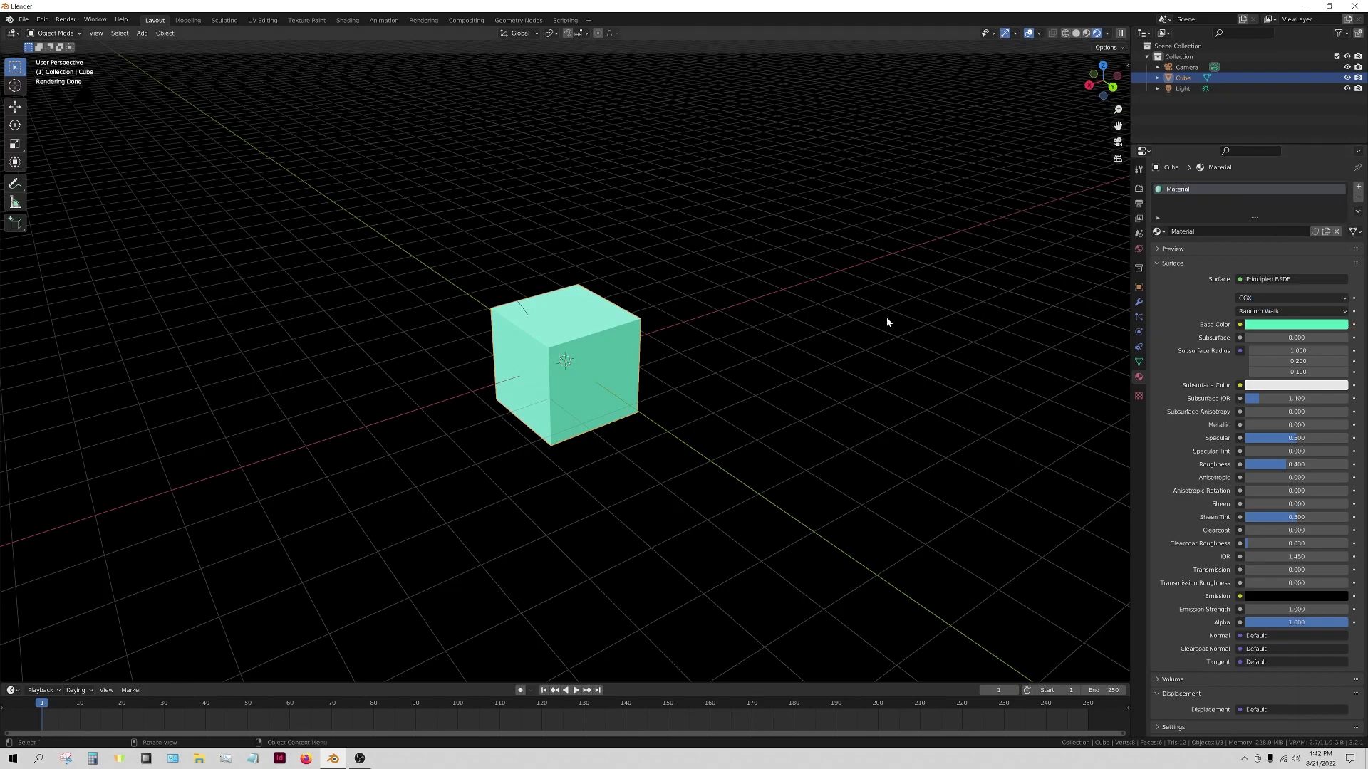
{"action": "left_click", "coordinate": [744, 389]}
{"action": "middle_click_drag", "start_coordinate": [743, 389], "coordinate": [593, 391]}
{"action": "left_click", "coordinate": [142, 33]}
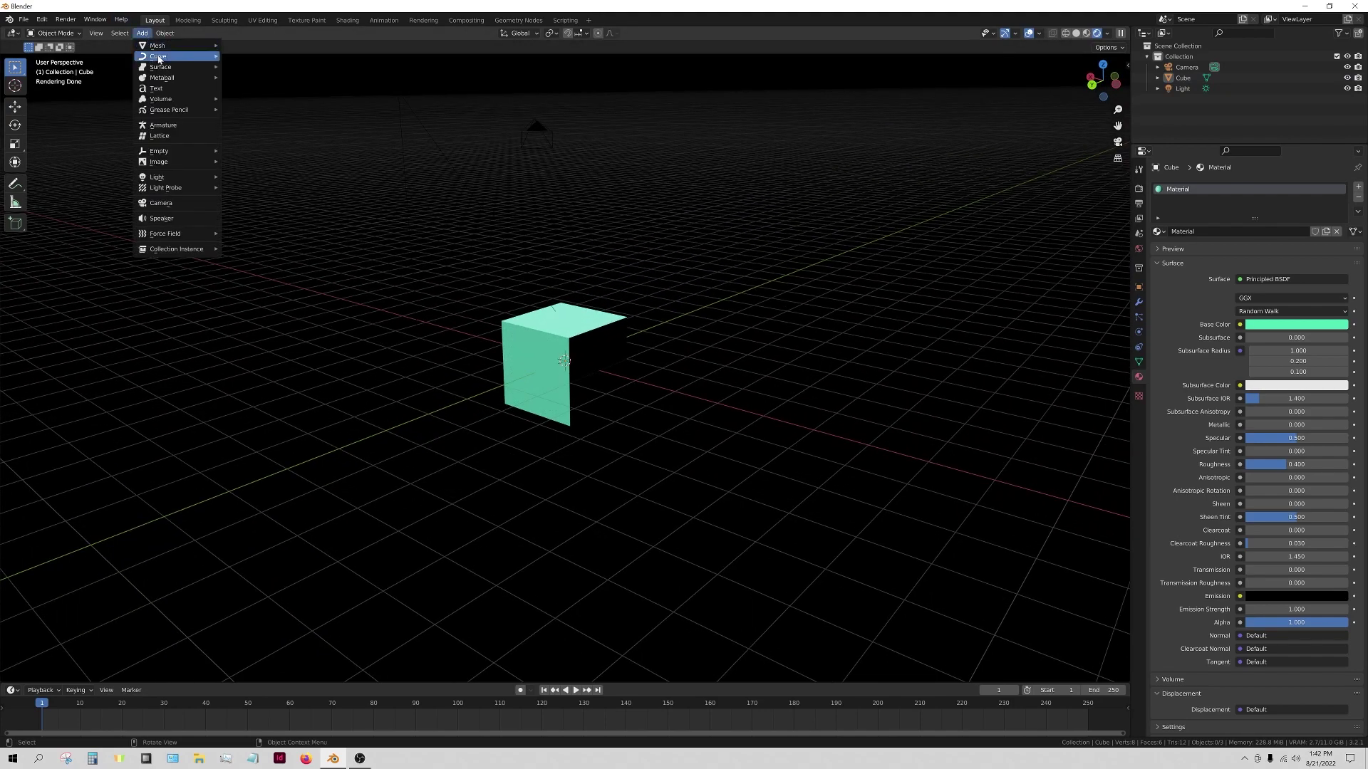
{"action": "middle_click_drag", "start_coordinate": [484, 415], "coordinate": [548, 418]}
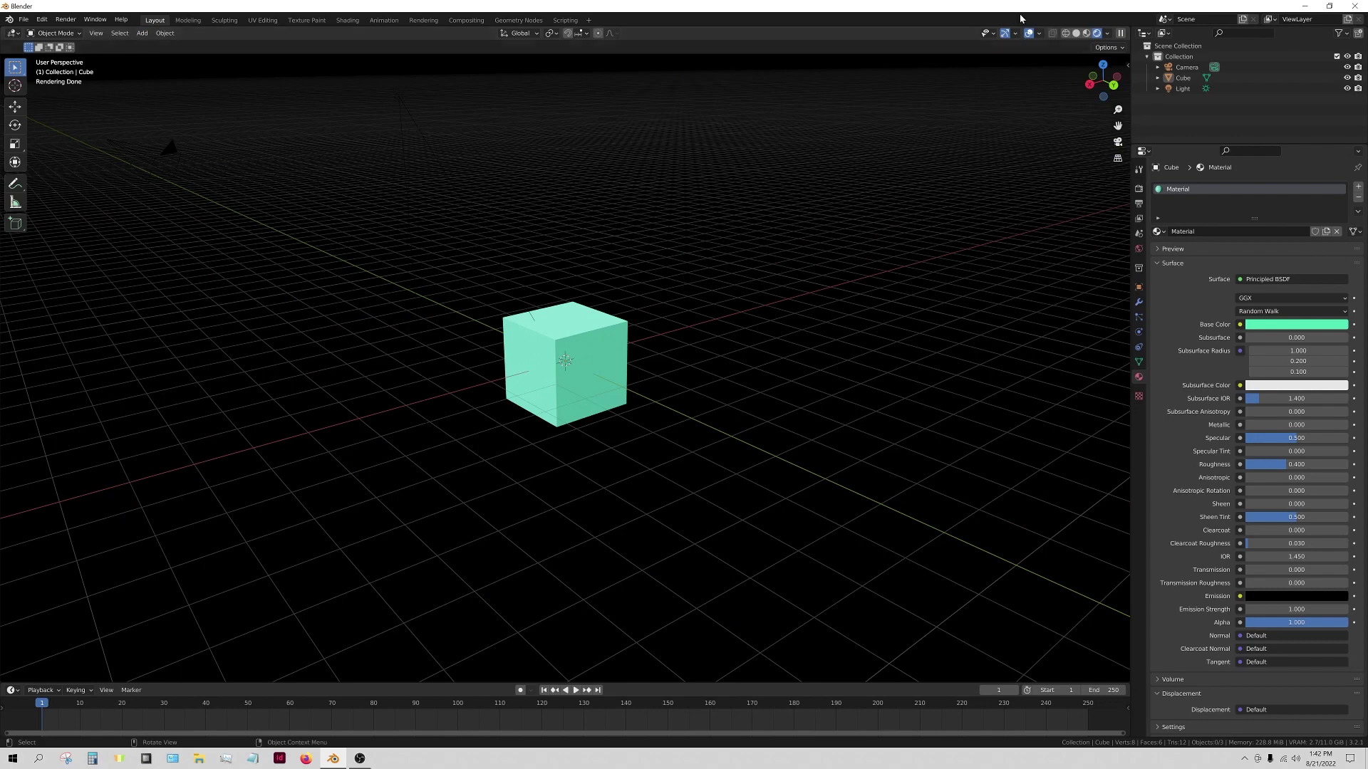
- Return to solid shading, add a plane at the origin and scale it by 10
{"action": "left_click", "coordinate": [1075, 33]}
{"action": "mouse_move", "coordinate": [962, 178]}
{"action": "middle_mouse_down"}
{"action": "mouse_move", "coordinate": [834, 250]}
{"action": "mouse_move", "coordinate": [641, 214]}
{"action": "middle_mouse_up"}
{"action": "left_click", "coordinate": [142, 33]}
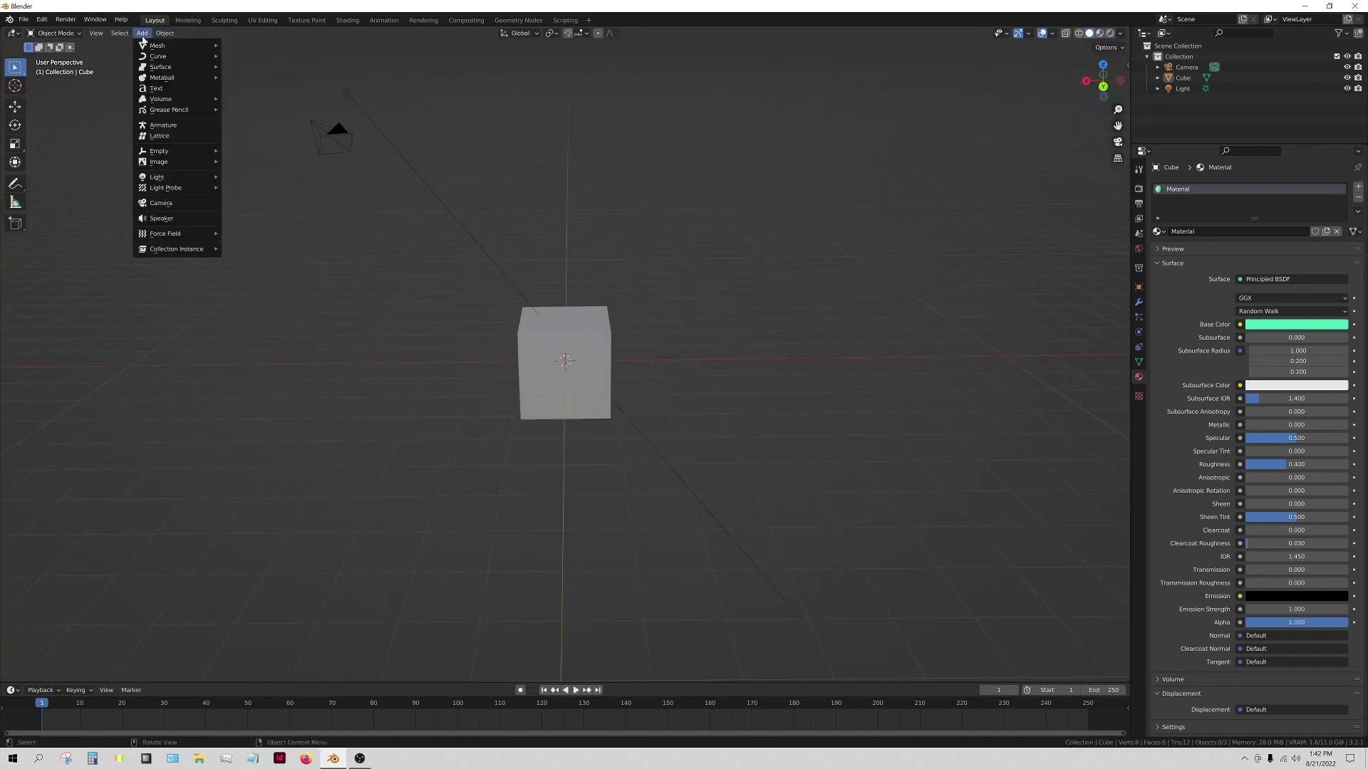
{"action": "mouse_move", "coordinate": [160, 45]}
{"action": "left_click", "coordinate": [256, 49]}
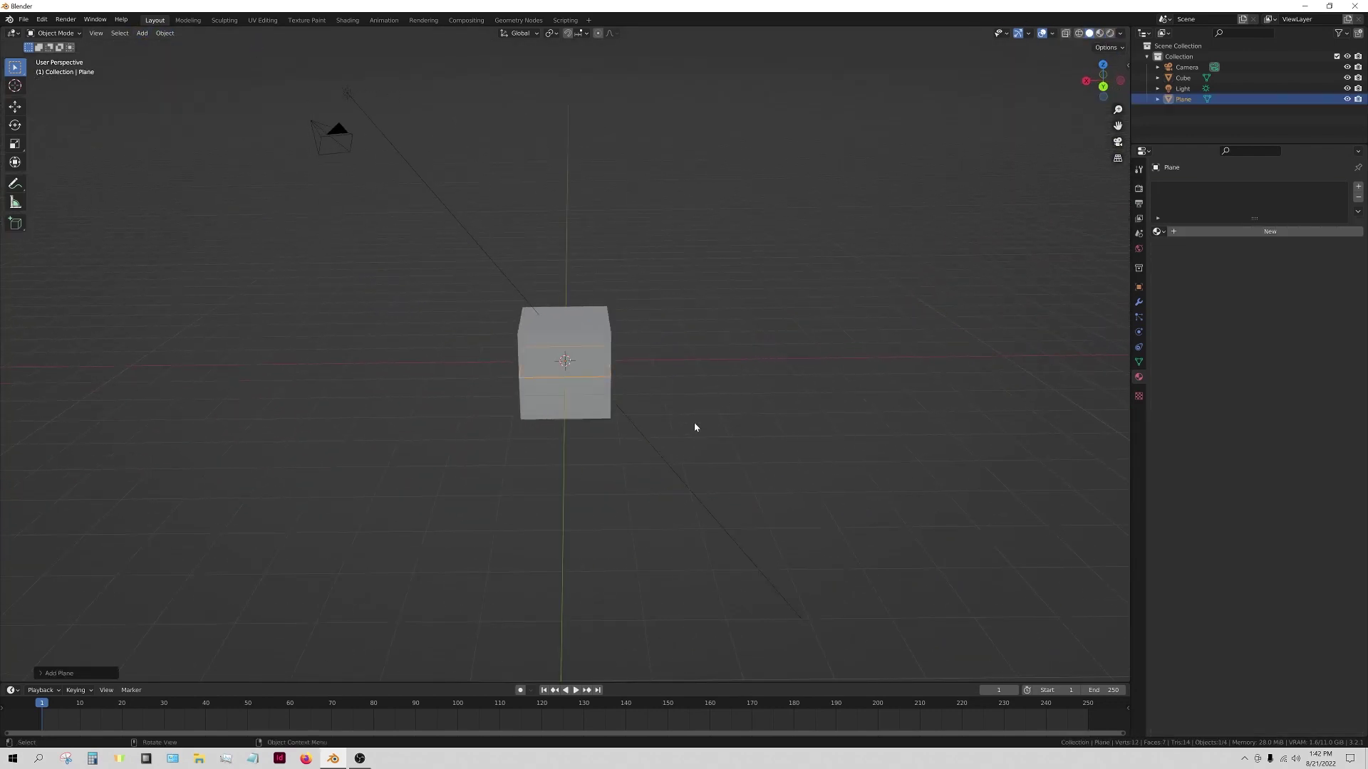
{"action": "type", "text": "s10"}
{"action": "key", "text": "Return"}
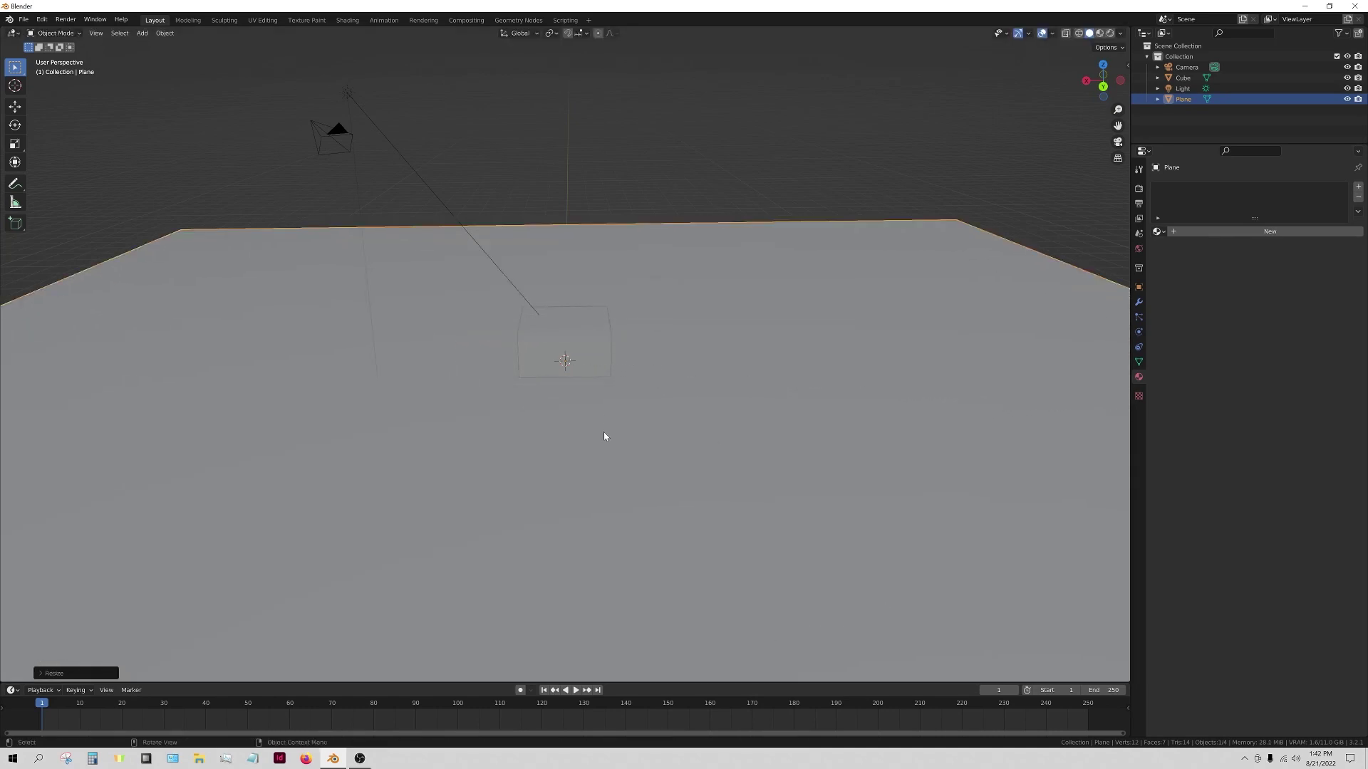
- Move the plane down to the cube's base and scale it up slightly as a floor
{"action": "middle_click_drag", "start_coordinate": [604, 436], "coordinate": [696, 433]}
{"action": "left_click", "coordinate": [14, 106]}
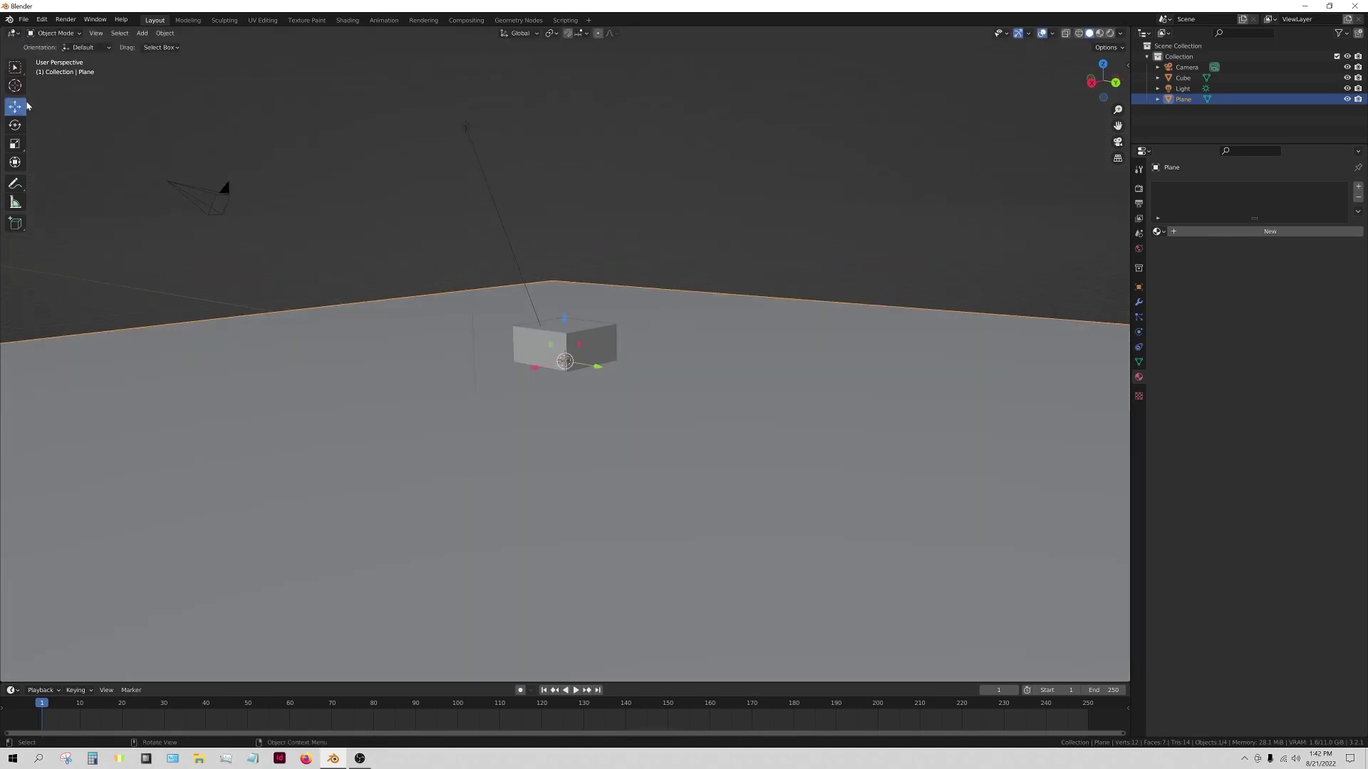
{"action": "left_click_drag", "start_coordinate": [567, 332], "coordinate": [565, 362]}
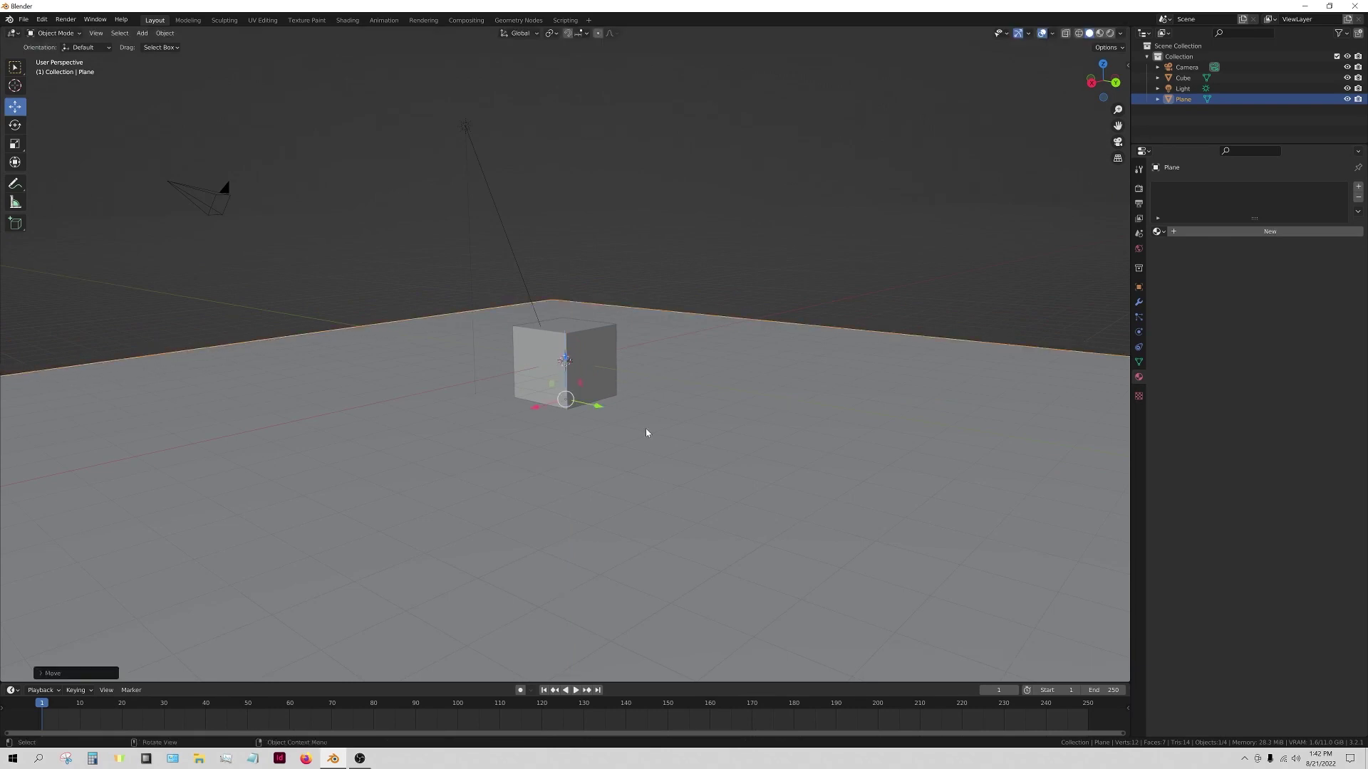
{"action": "key", "text": "s"}
{"action": "left_click", "coordinate": [703, 452]}
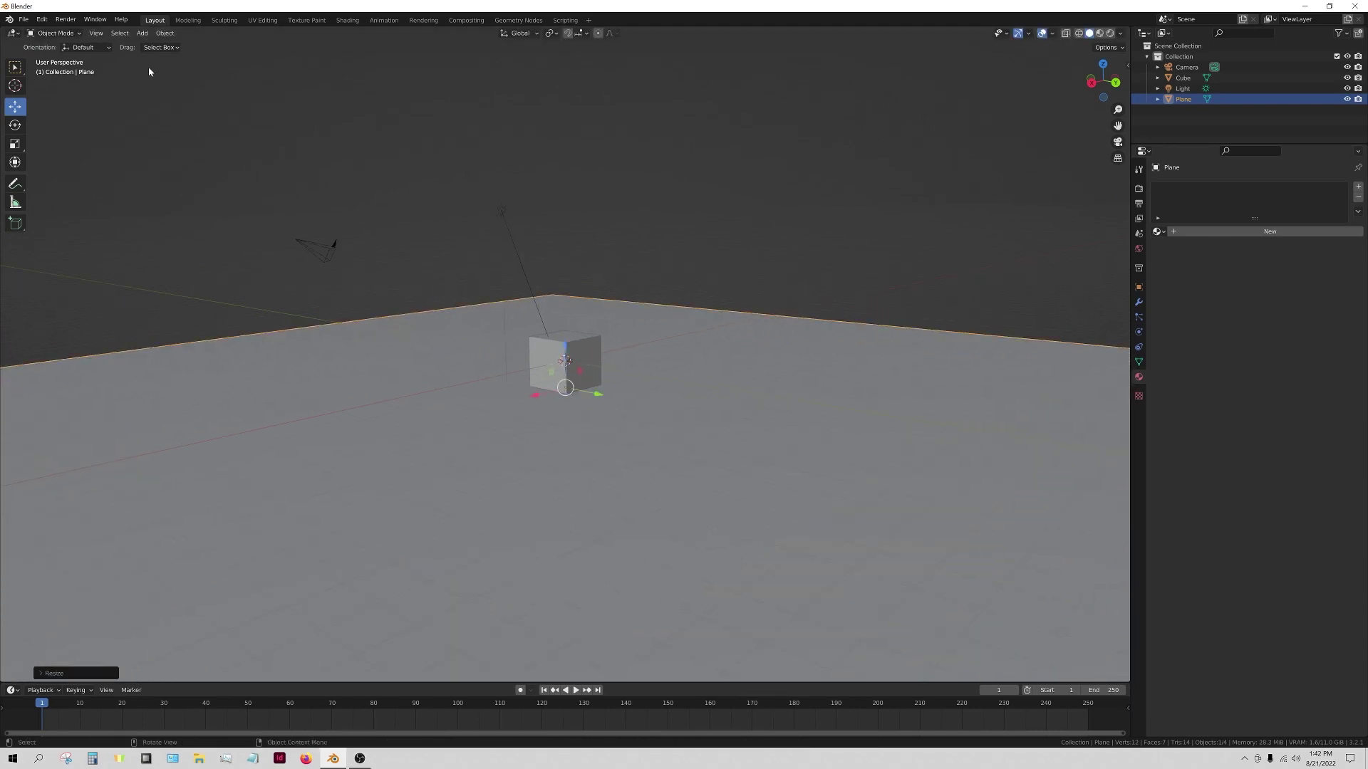
- Extrude the plane's far edge behind the cube straight up into a tall back wall, then return to Object Mode
{"action": "left_click", "coordinate": [55, 33]}
{"action": "left_click", "coordinate": [54, 54]}
{"action": "key", "text": "2"}
{"action": "key", "text": "ctrl+r"}
{"action": "left_click", "coordinate": [783, 335]}
{"action": "right_click", "coordinate": [778, 337]}
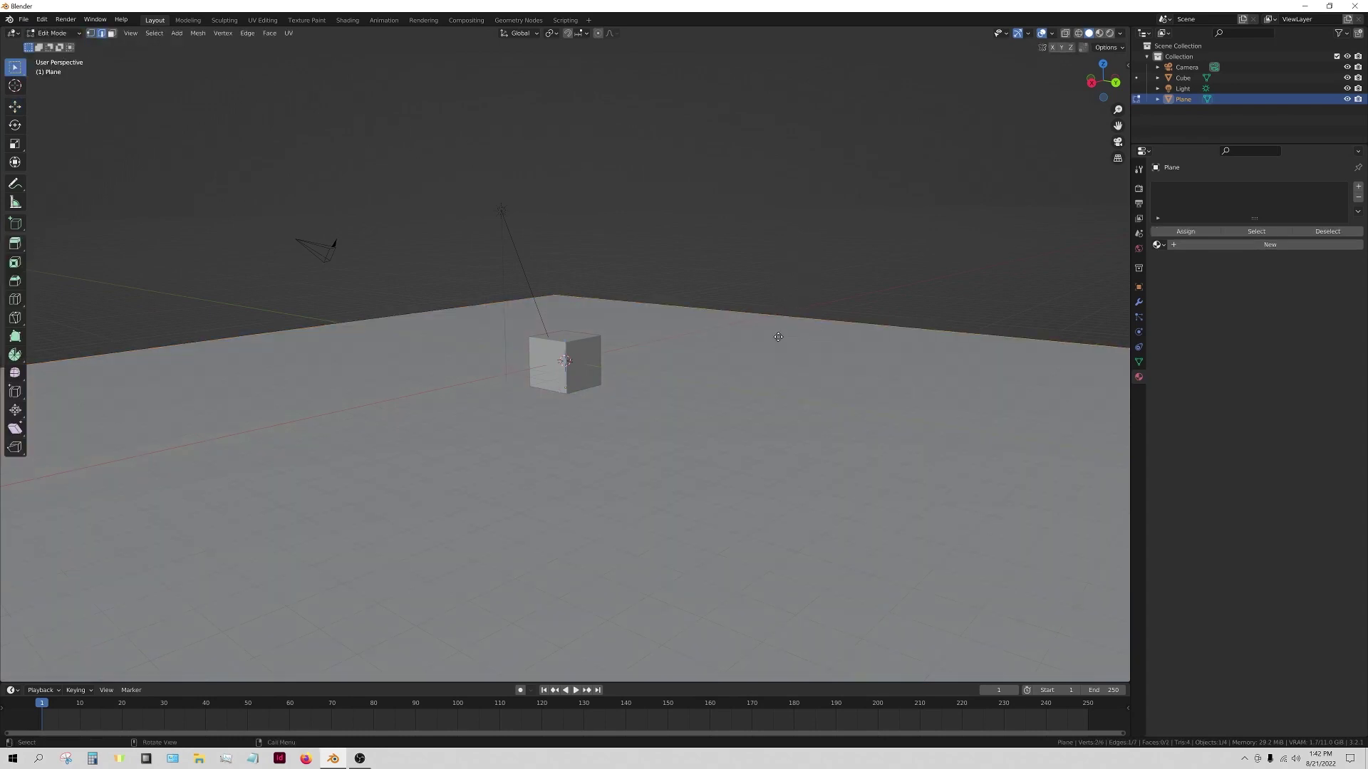
{"action": "key", "text": "e"}
{"action": "left_click", "coordinate": [540, 523]}
{"action": "left_click", "coordinate": [55, 33]}
{"action": "left_click", "coordinate": [54, 42]}
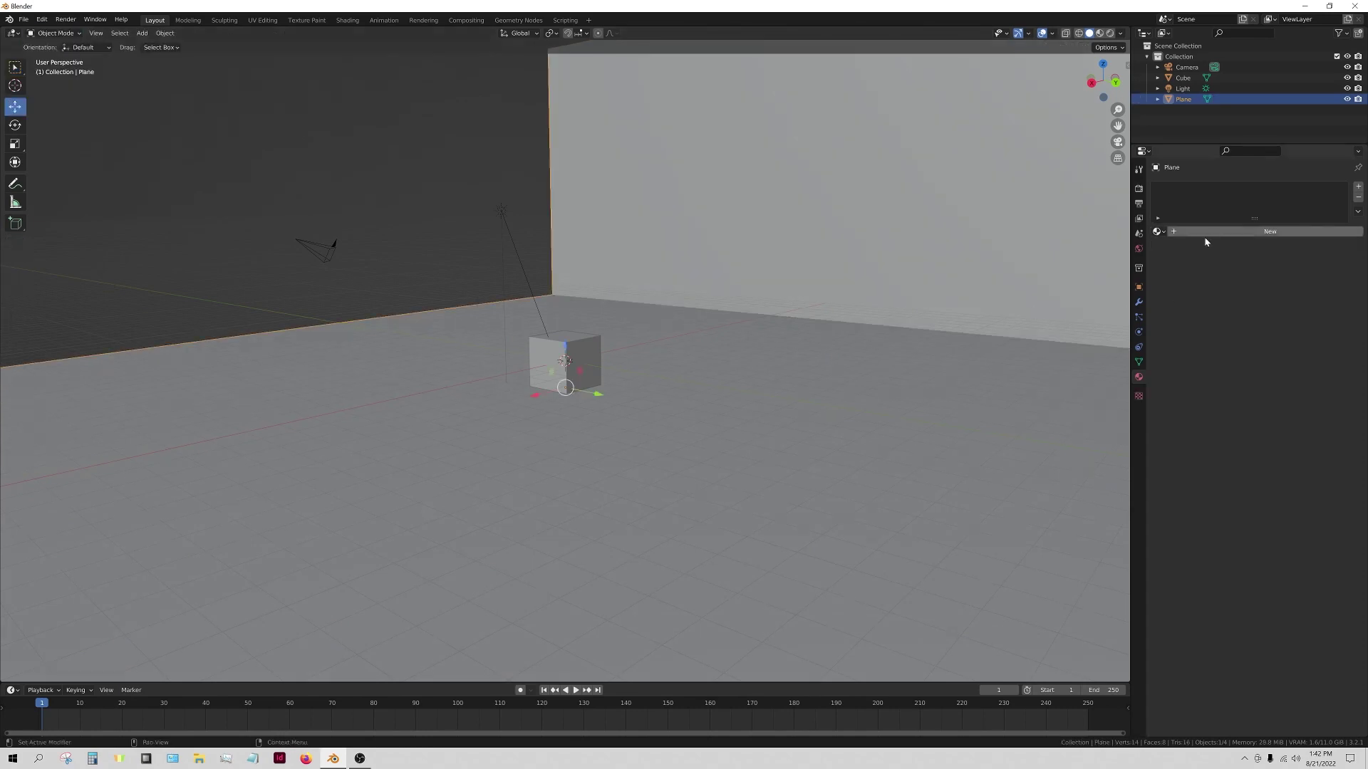
- Round the plane's floor-to-wall corner with a Bevel modifier of 100 segments and an increased amount, and apply the modifier
{"action": "left_click", "coordinate": [1139, 302]}
{"action": "left_click", "coordinate": [1188, 187]}
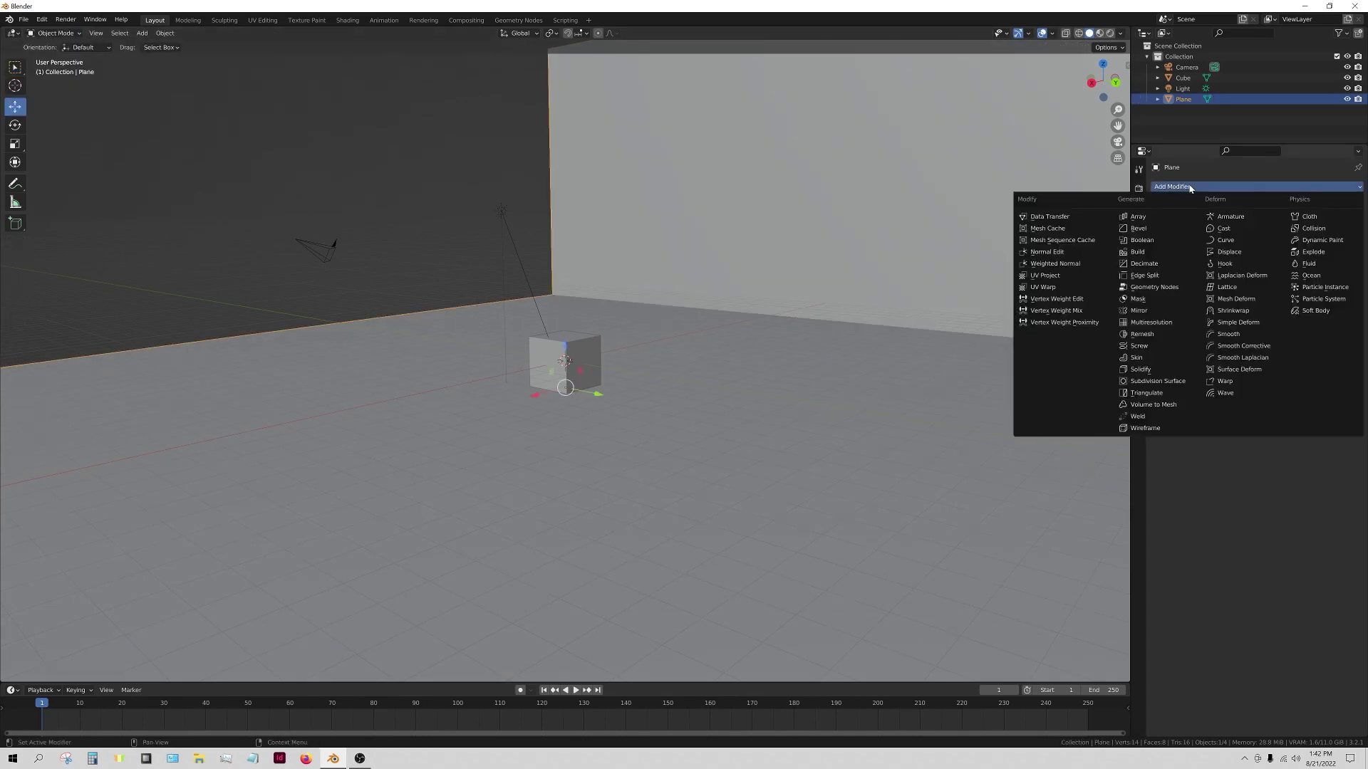
{"action": "left_click", "coordinate": [1151, 229]}
{"action": "double_click", "coordinate": [1291, 258]}
{"action": "type", "text": "100"}
{"action": "key", "text": "Return"}
{"action": "left_click_drag", "start_coordinate": [1273, 244], "coordinate": [1304, 245]}
{"action": "left_click", "coordinate": [1331, 204]}
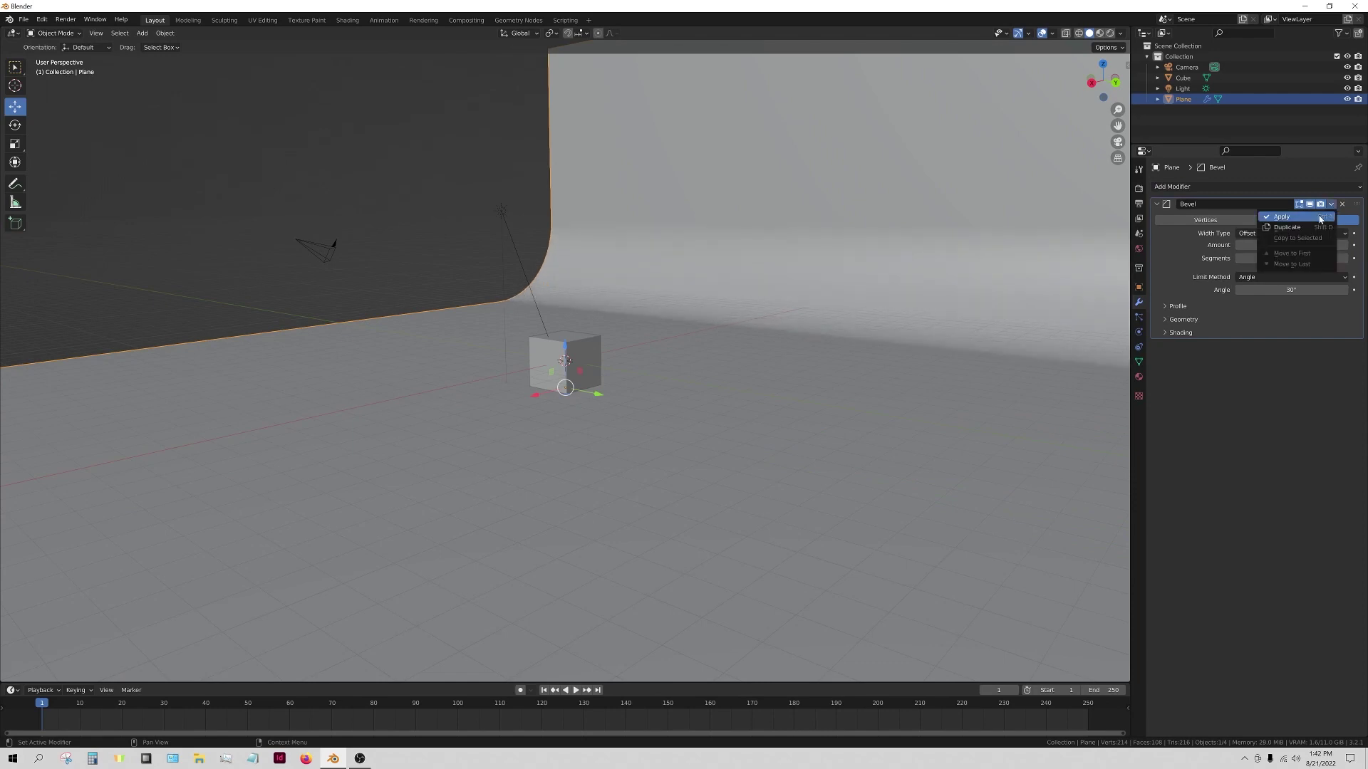
{"action": "left_click", "coordinate": [1320, 218]}
{"action": "middle_click_drag", "start_coordinate": [685, 250], "coordinate": [623, 382]}
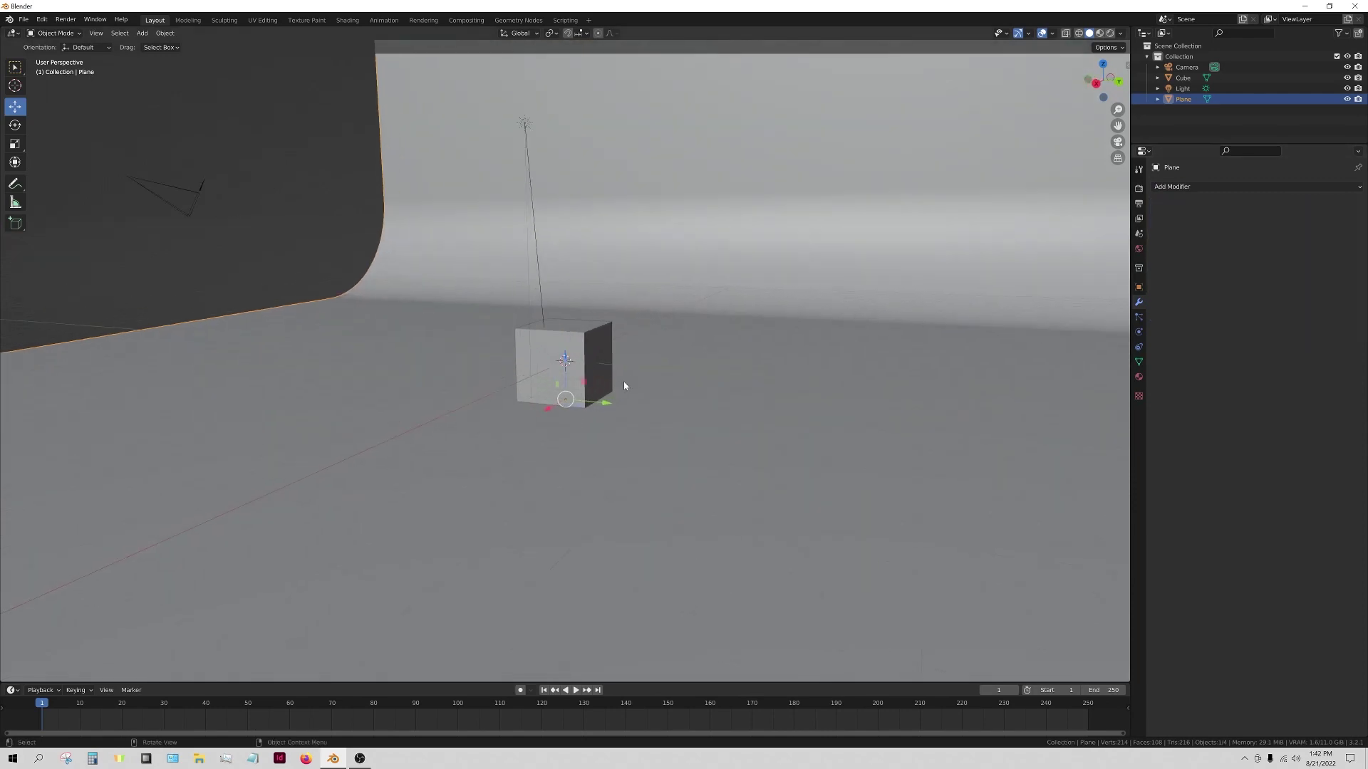
- Switch to rendered shading and raise the floor plane slightly towards the cube's base
{"action": "left_click", "coordinate": [1110, 33]}
{"action": "mouse_move", "coordinate": [489, 418]}
{"action": "middle_mouse_down"}
{"action": "mouse_move", "coordinate": [619, 415]}
{"action": "mouse_move", "coordinate": [641, 438]}
{"action": "middle_mouse_up"}
{"action": "left_click_drag", "start_coordinate": [564, 385], "coordinate": [565, 376]}
{"action": "left_click", "coordinate": [702, 241]}
{"action": "middle_click_drag", "start_coordinate": [633, 390], "coordinate": [612, 451]}
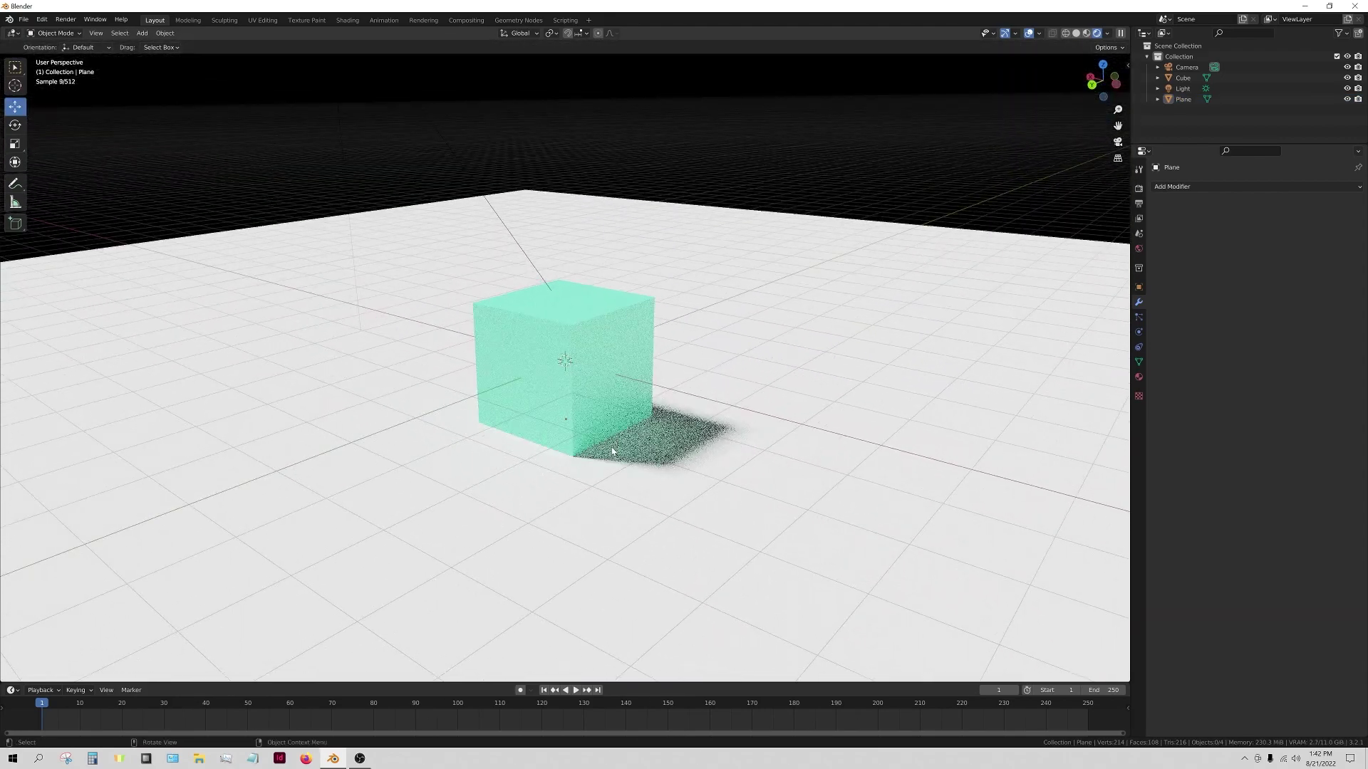
{"action": "scroll", "coordinate": [618, 403], "scroll_direction": "up", "scroll_amount": 2}
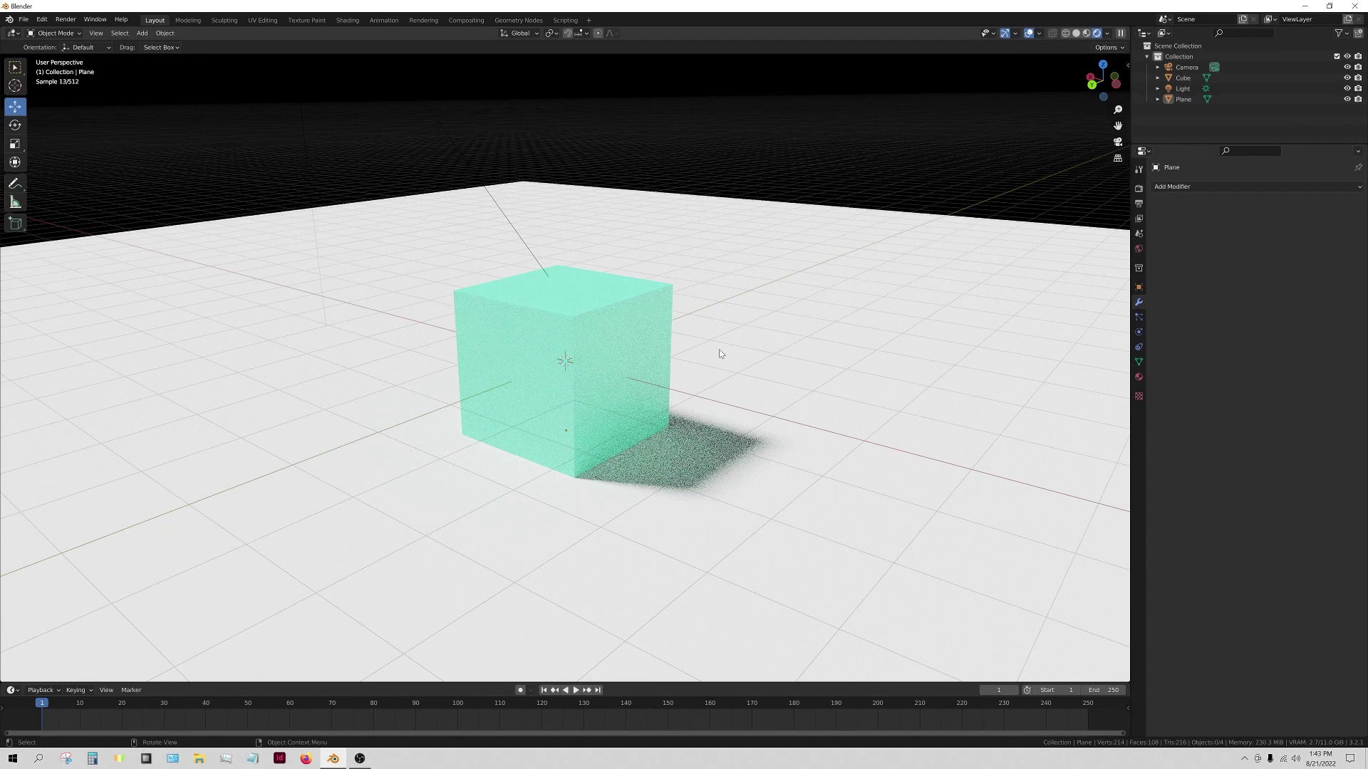
- Try roughness values of 0.010 and 0.855 on the cube's material to compare the reflections
{"action": "left_click", "coordinate": [607, 376]}
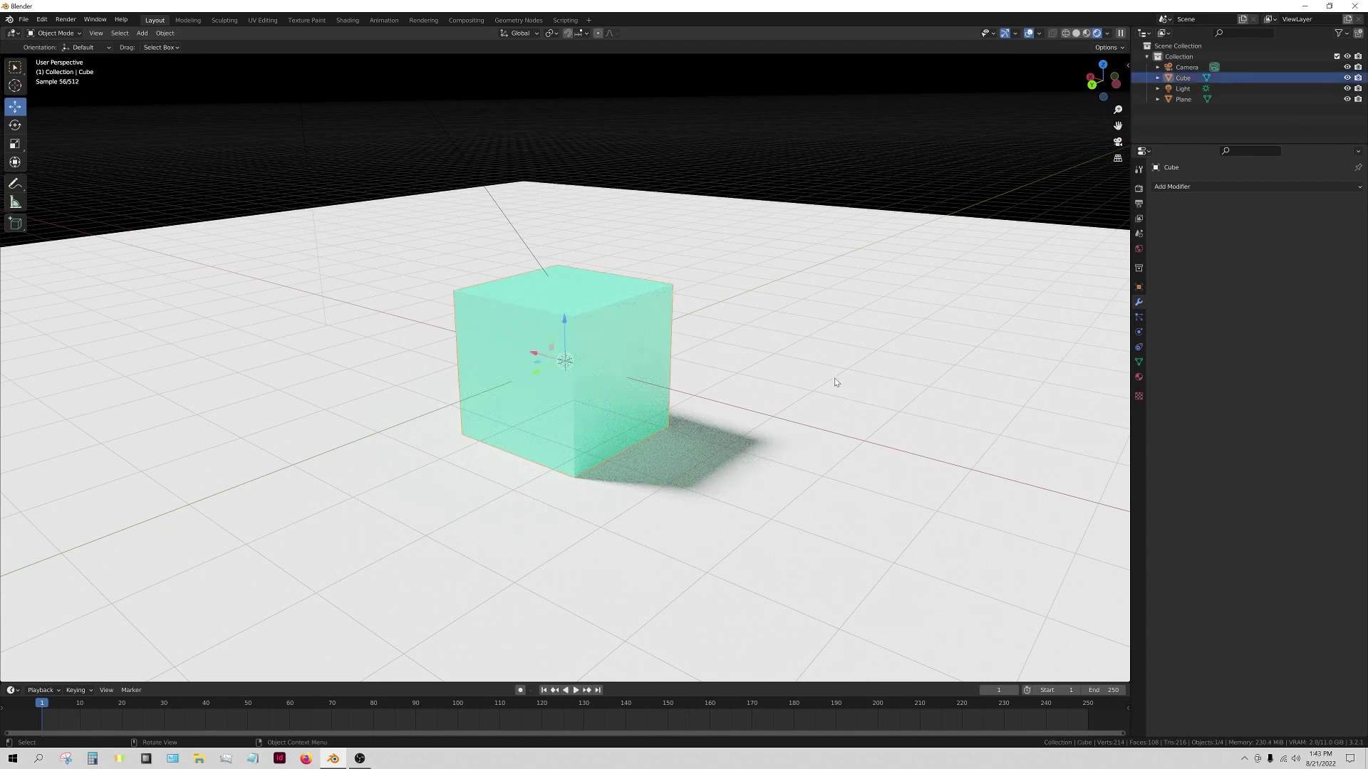
{"action": "left_click", "coordinate": [1139, 379]}
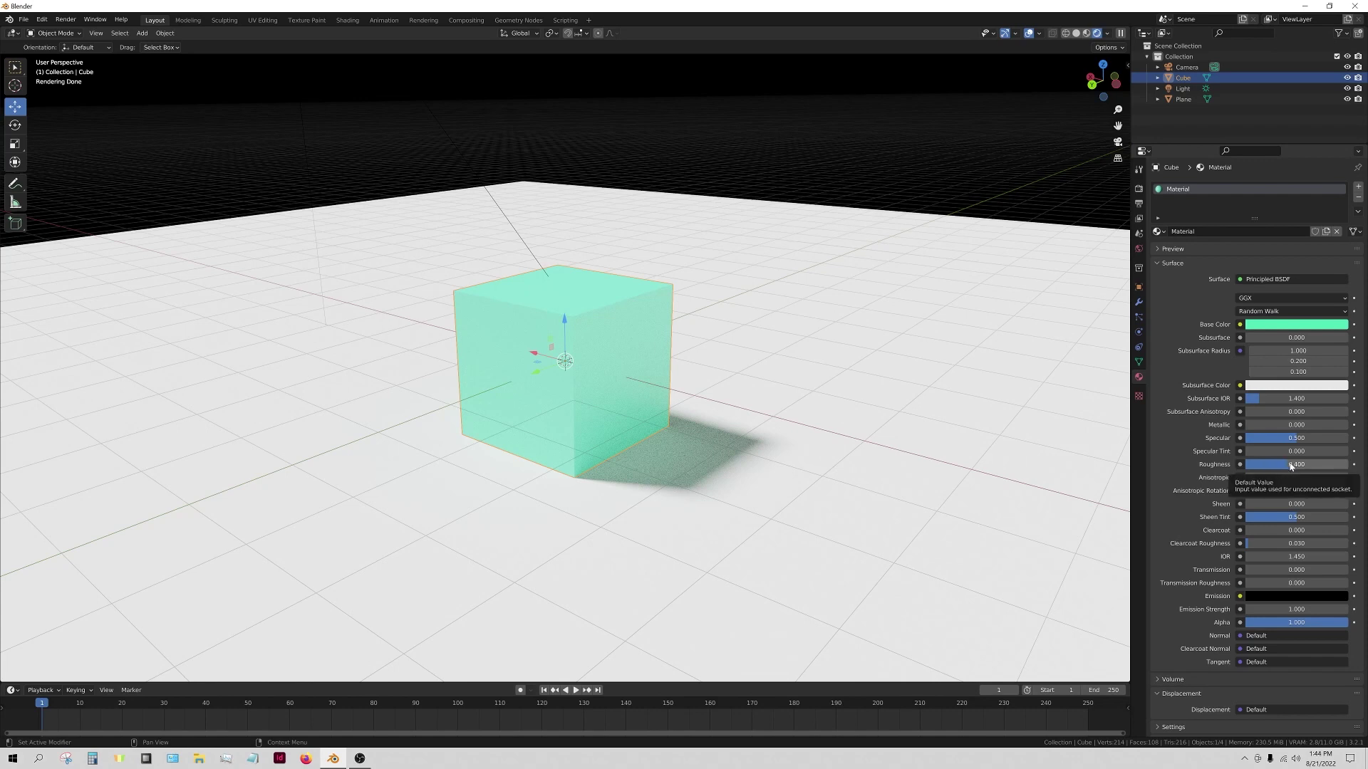
{"action": "left_click_drag", "start_coordinate": [1291, 465], "coordinate": [1247, 464]}
{"action": "scroll", "coordinate": [684, 527], "scroll_direction": "up", "scroll_amount": 3}
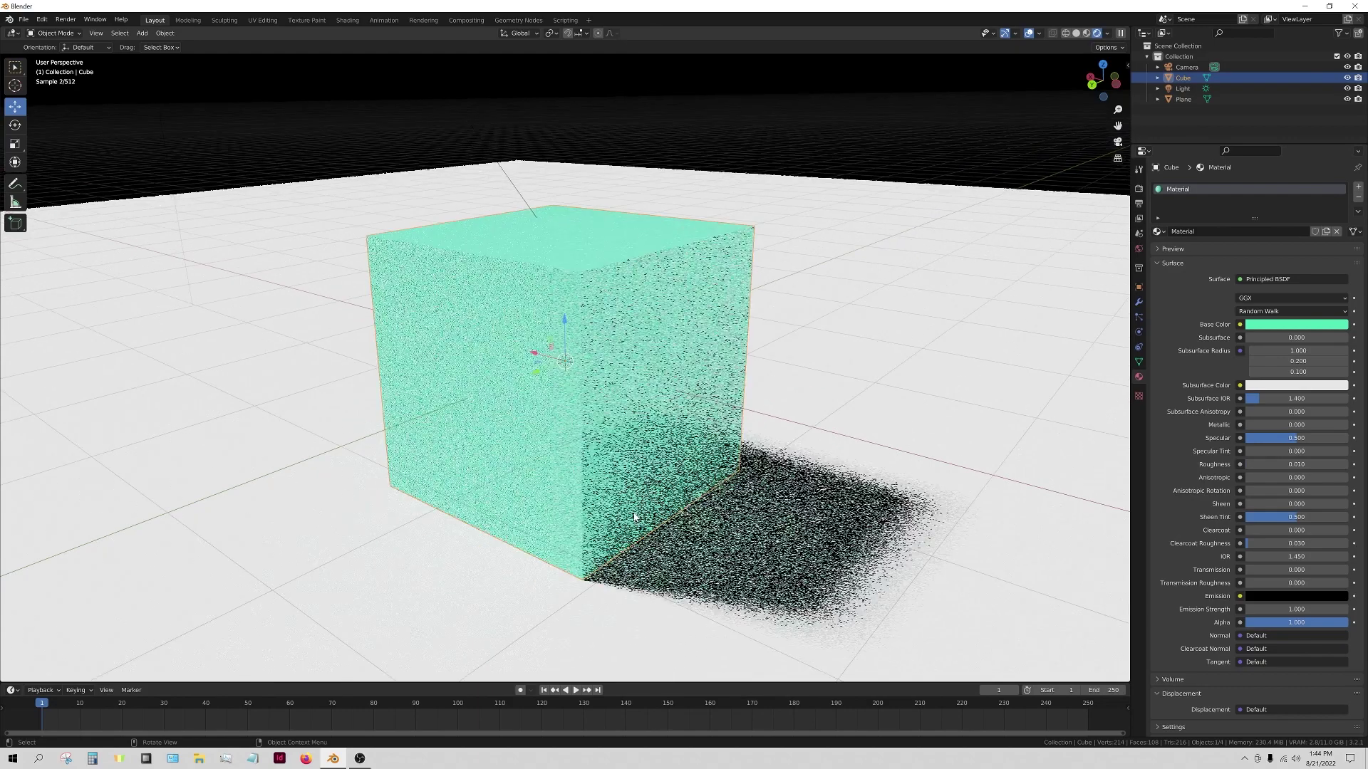
{"action": "middle_click_drag", "start_coordinate": [712, 483], "coordinate": [707, 527]}
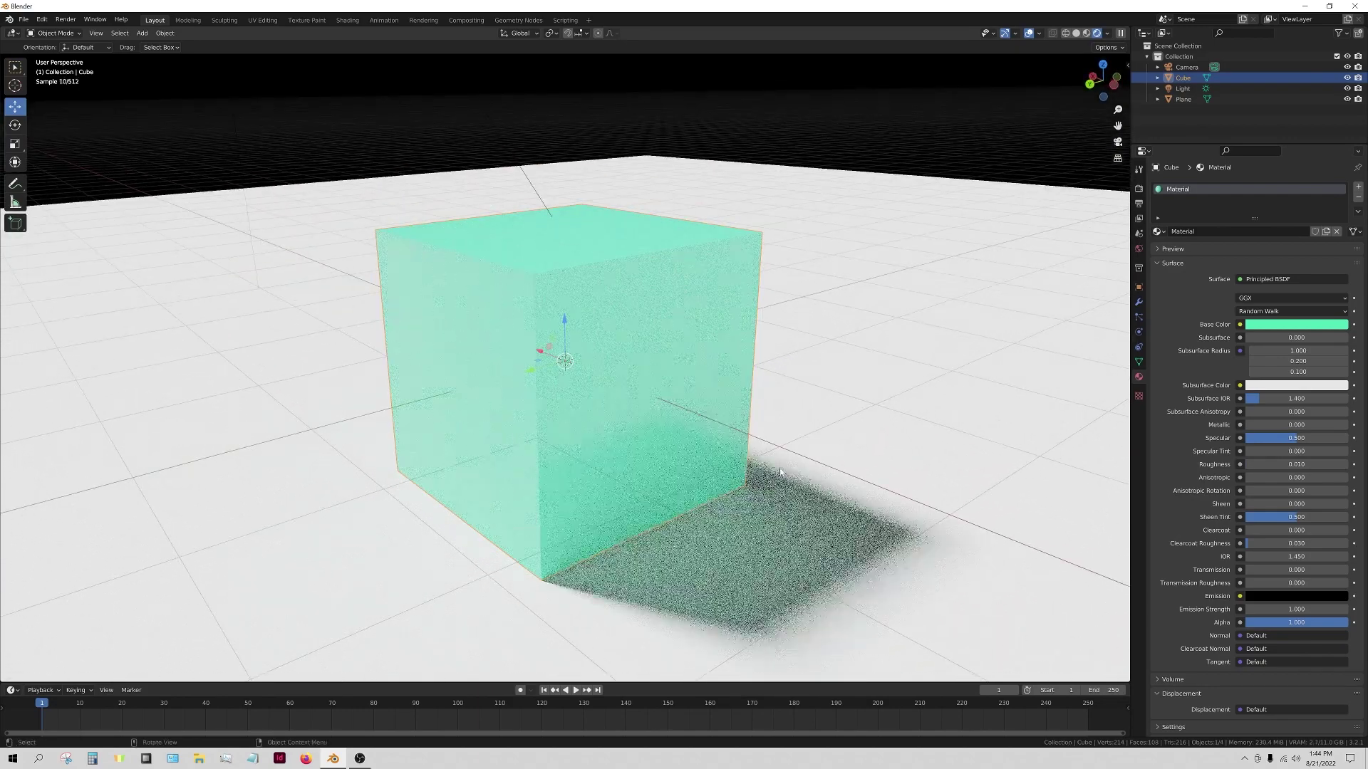
{"action": "left_click_drag", "start_coordinate": [1249, 464], "coordinate": [1330, 467]}
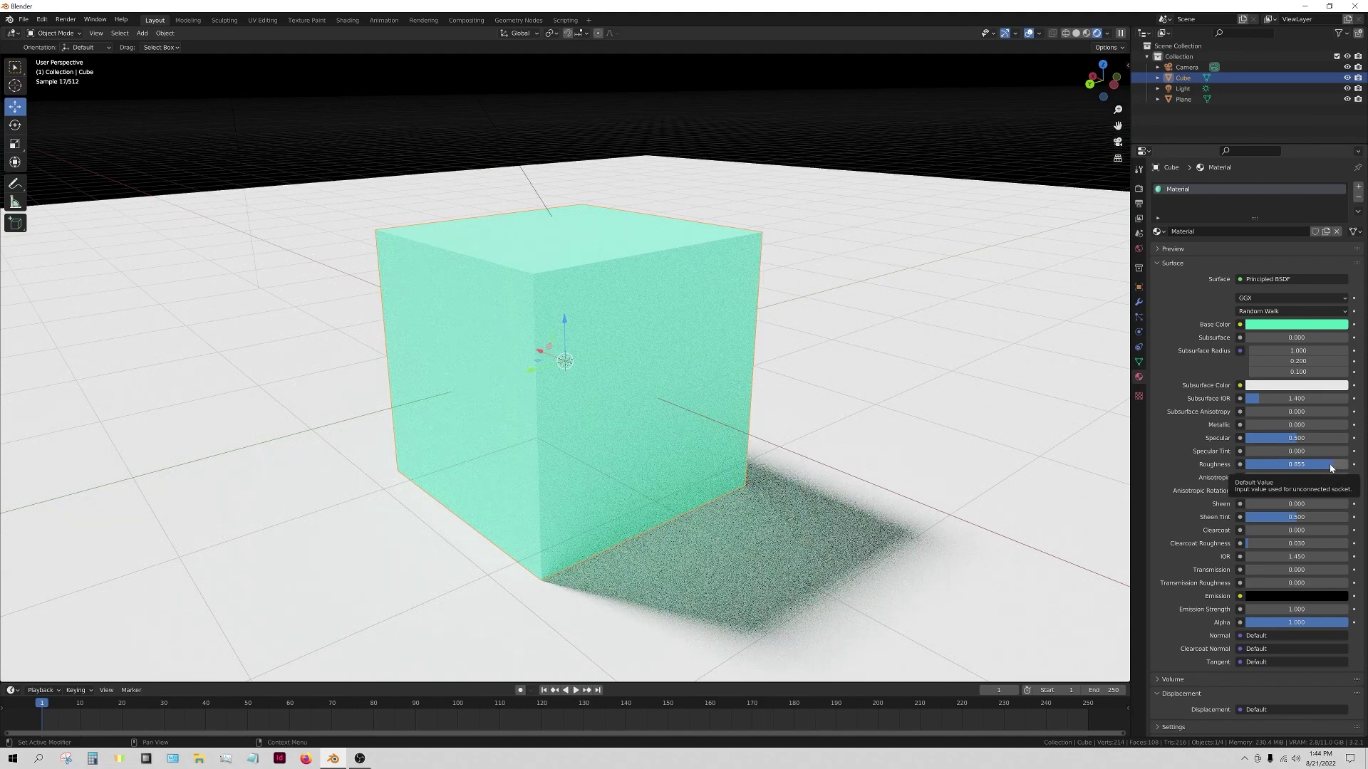
{"action": "left_click", "coordinate": [926, 136]}
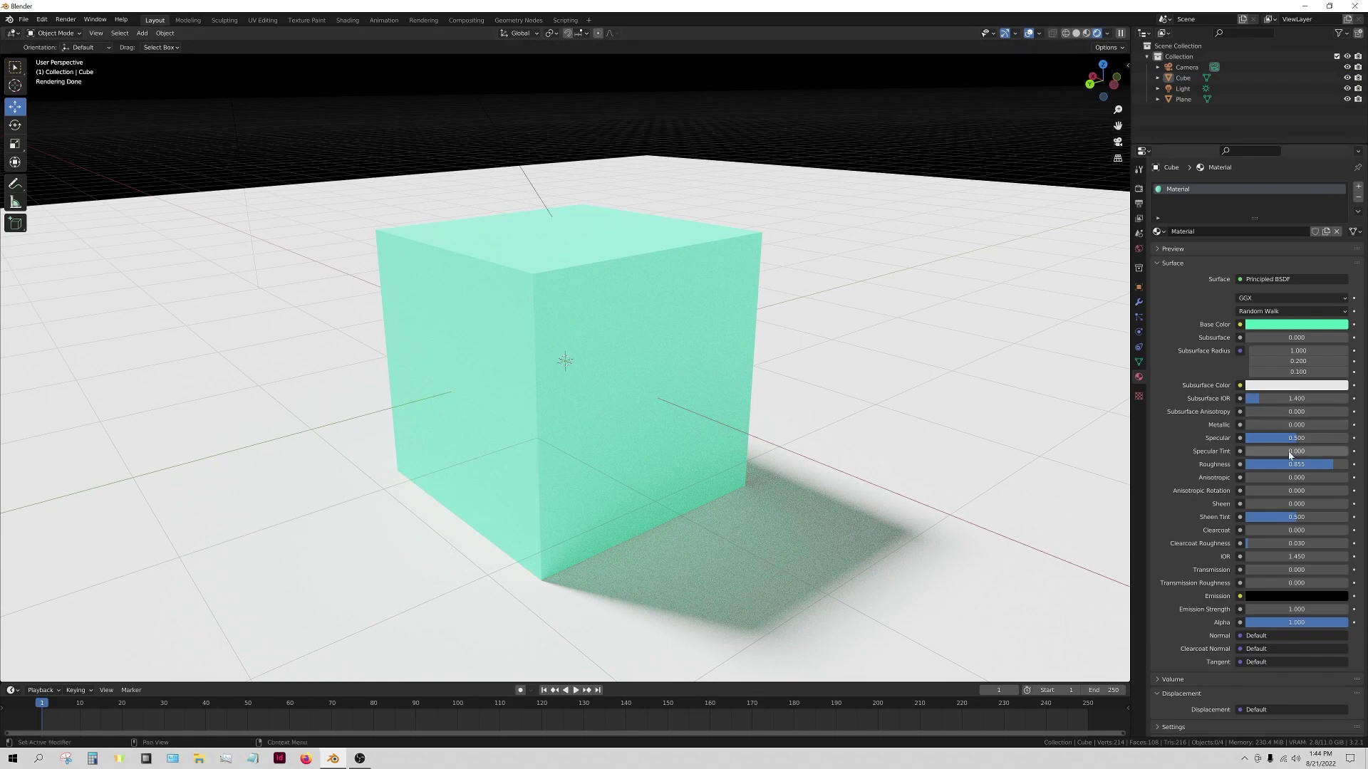
- Set the cube material's roughness to 0.141 and metallic to 0.438, and inspect the floor's reflection in its side
{"action": "left_click_drag", "start_coordinate": [1326, 466], "coordinate": [1291, 425]}
{"action": "middle_click_drag", "start_coordinate": [772, 406], "coordinate": [980, 387]}
{"action": "scroll", "coordinate": [980, 387], "scroll_direction": "down", "scroll_amount": 4}
{"action": "middle_click_drag", "start_coordinate": [672, 412], "coordinate": [551, 429]}
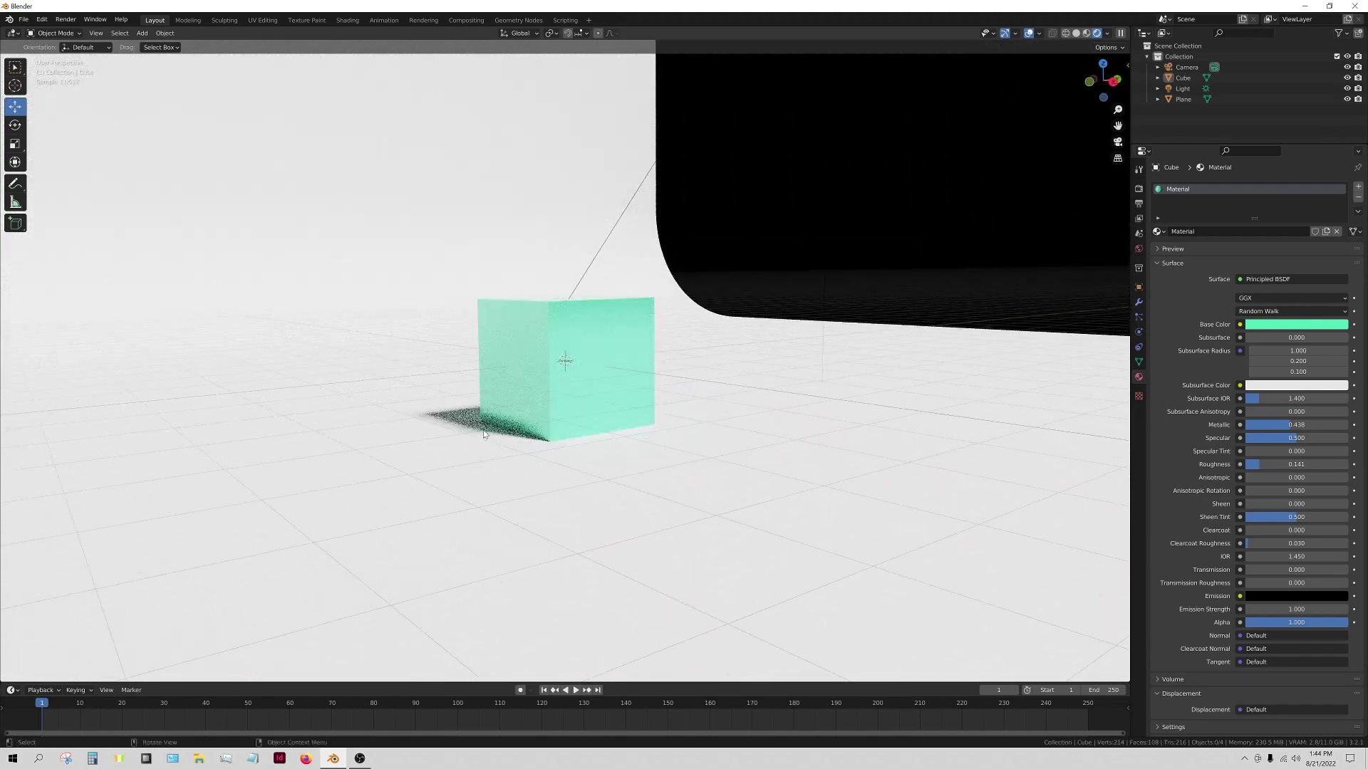
{"action": "scroll", "coordinate": [558, 448], "scroll_direction": "down", "scroll_amount": 4}
{"action": "scroll", "coordinate": [558, 448], "scroll_direction": "up", "scroll_amount": 7}
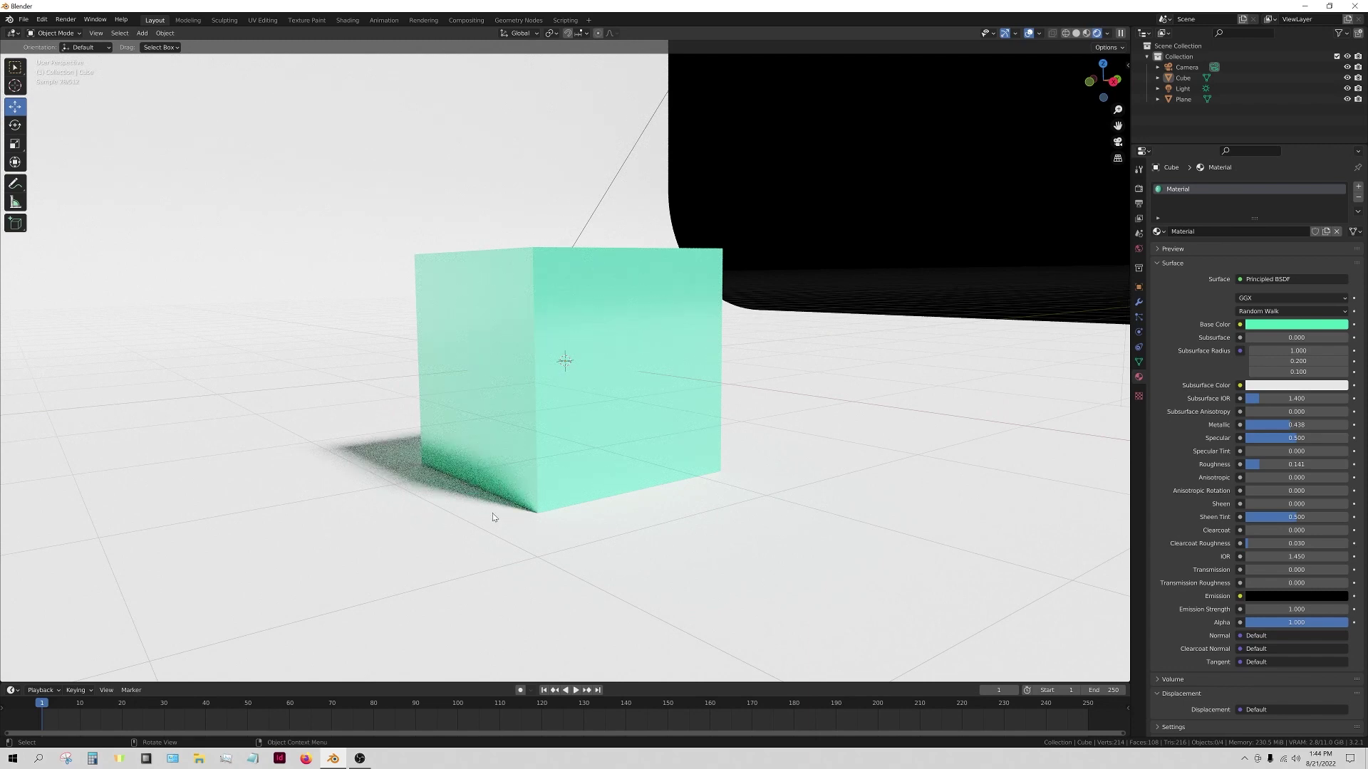
- Give the floor and wall plane a new material with a peach base colour
{"action": "left_click", "coordinate": [282, 522]}
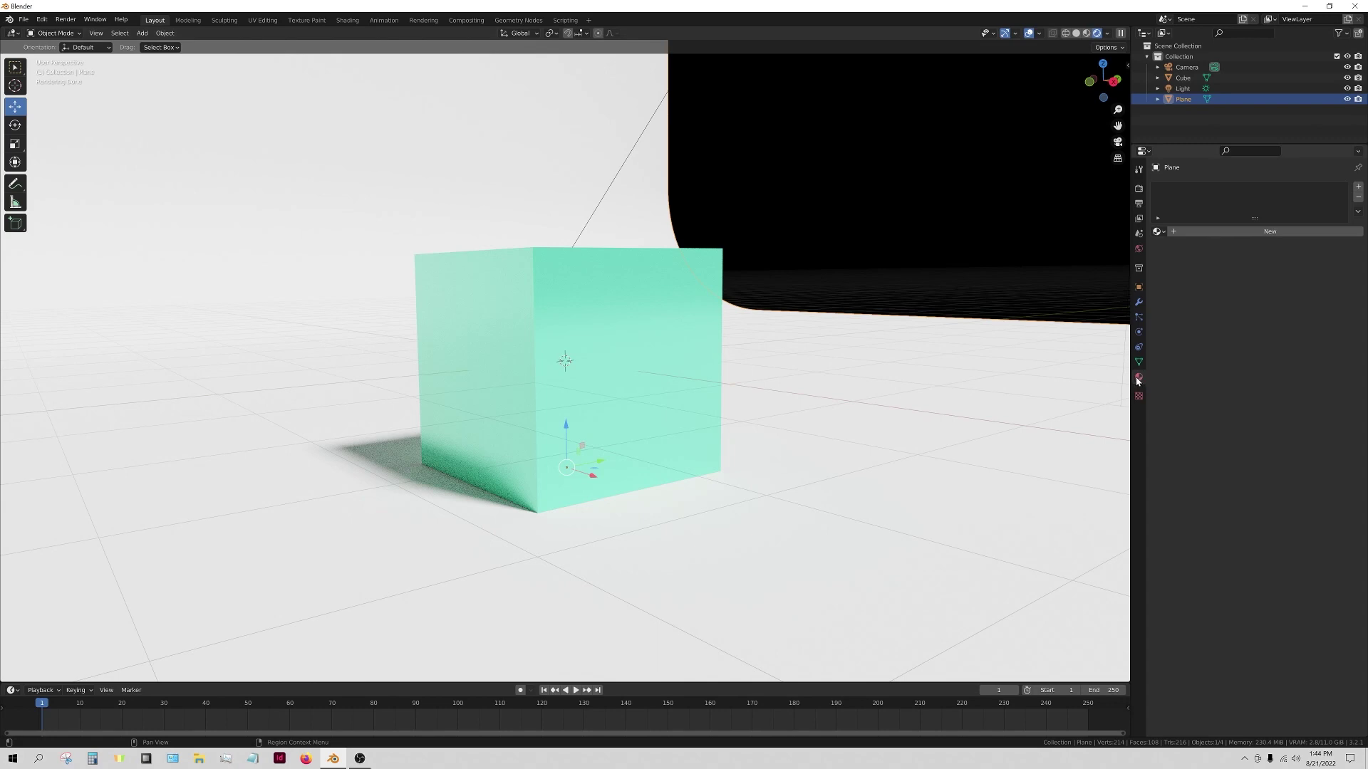
{"action": "left_click", "coordinate": [1186, 231]}
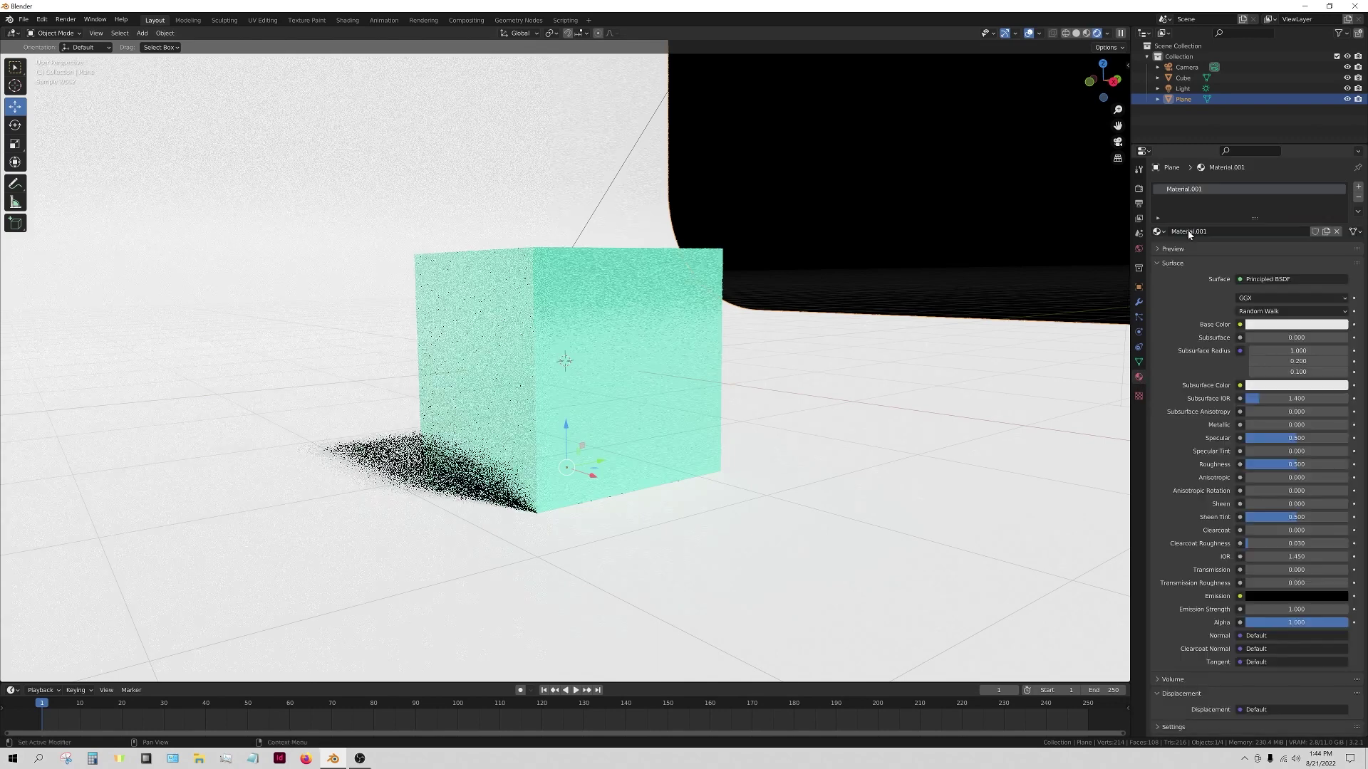
{"action": "left_click", "coordinate": [1290, 325]}
{"action": "left_click", "coordinate": [1285, 231]}
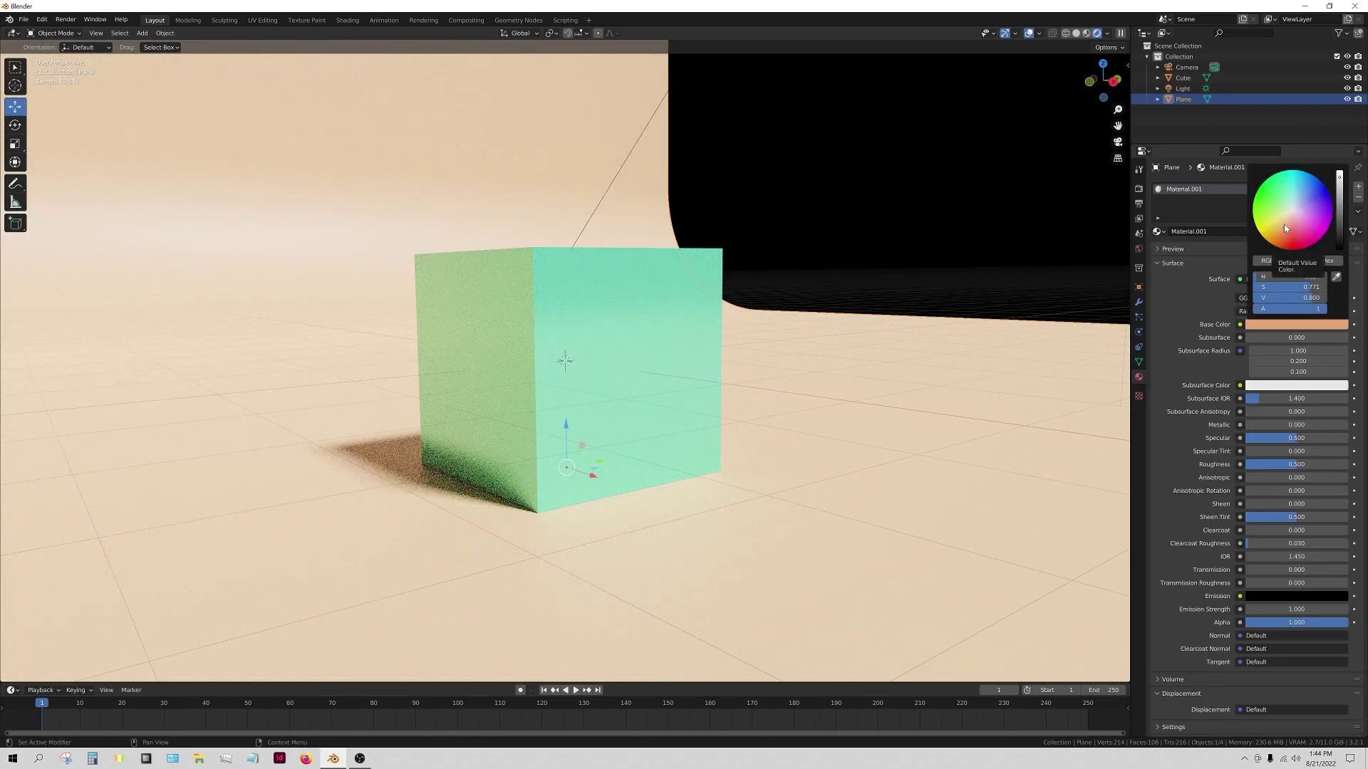
{"action": "left_click", "coordinate": [770, 185]}
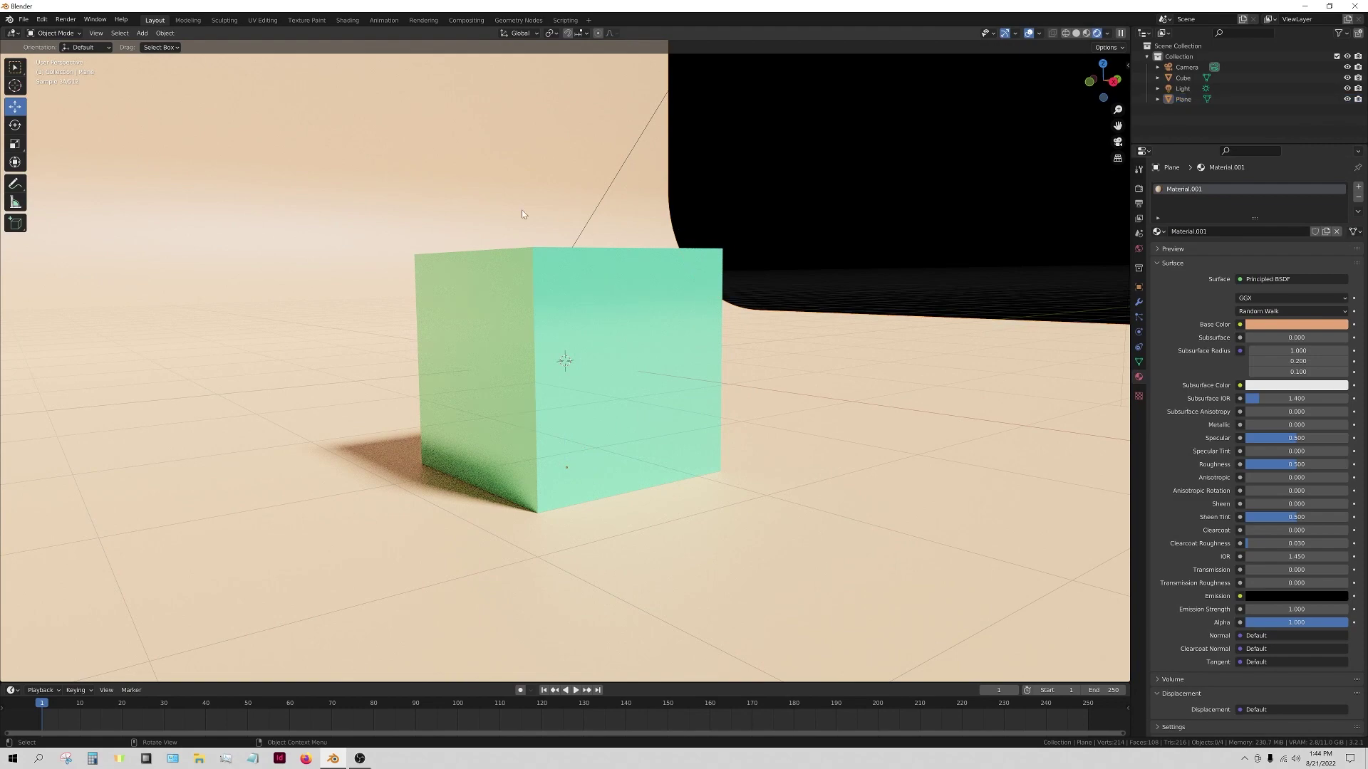
- Duplicate the cube and place the copy beside the original, about 3 m away, then deselect it
{"action": "left_click", "coordinate": [142, 33]}
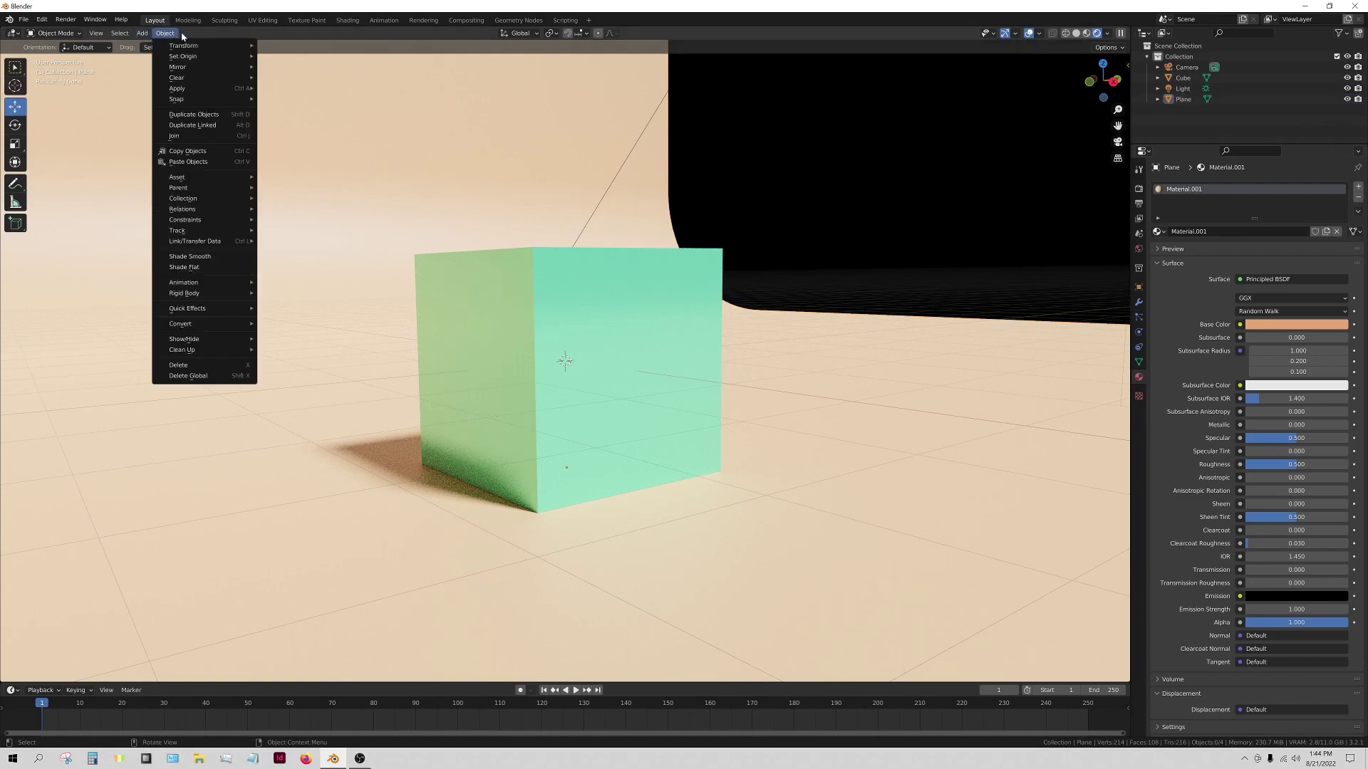
{"action": "left_click", "coordinate": [532, 343]}
{"action": "key", "text": "shift+d"}
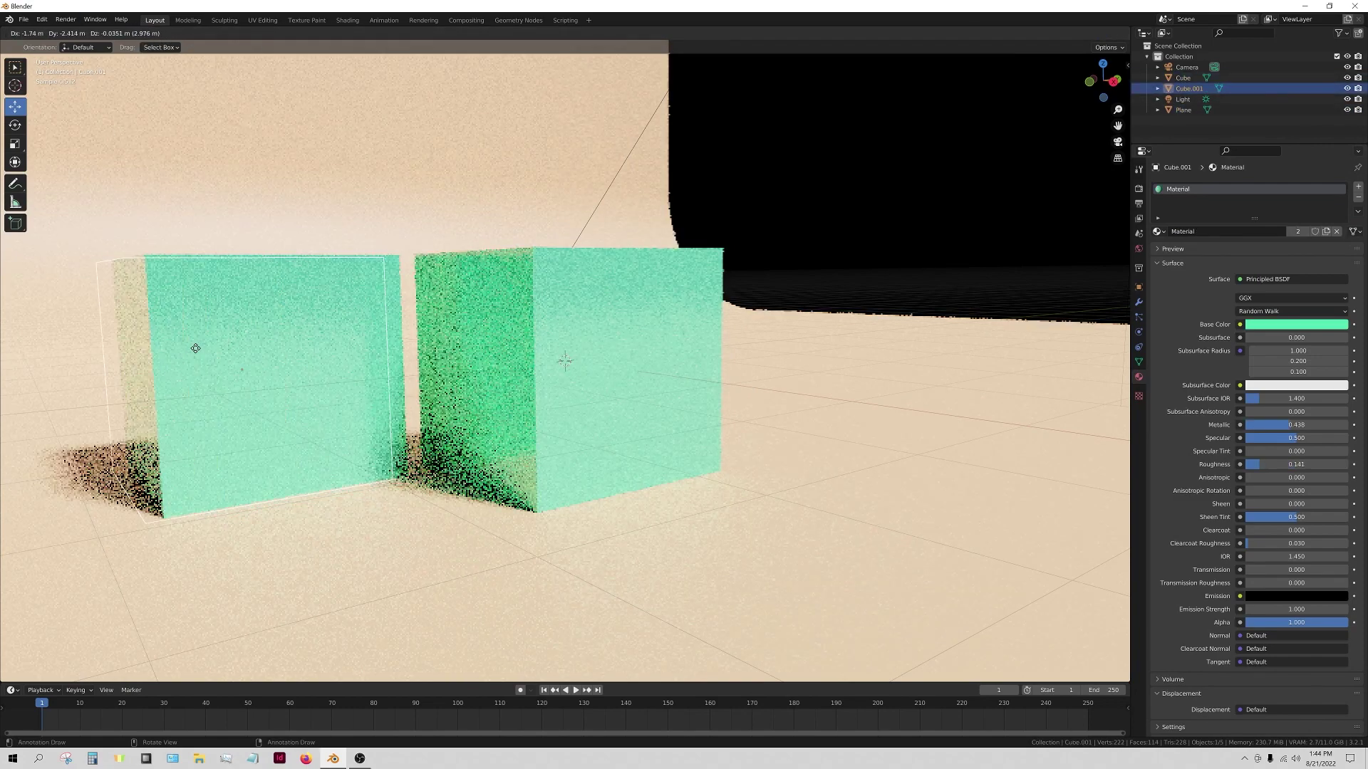
{"action": "left_click", "coordinate": [194, 347]}
{"action": "left_click", "coordinate": [912, 269]}
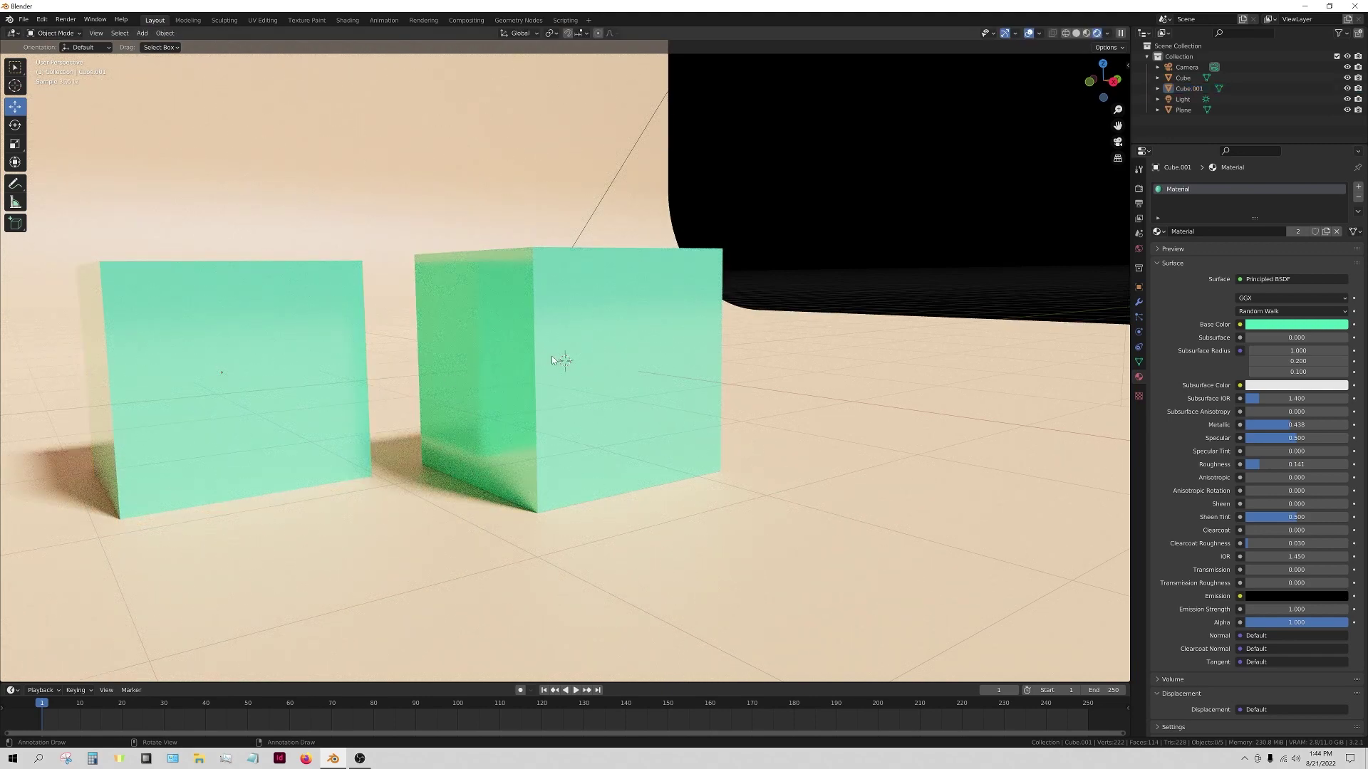
- Set the original cube material's subsurface to 0.690 and its subsurface colour to red
{"action": "left_click", "coordinate": [571, 429]}
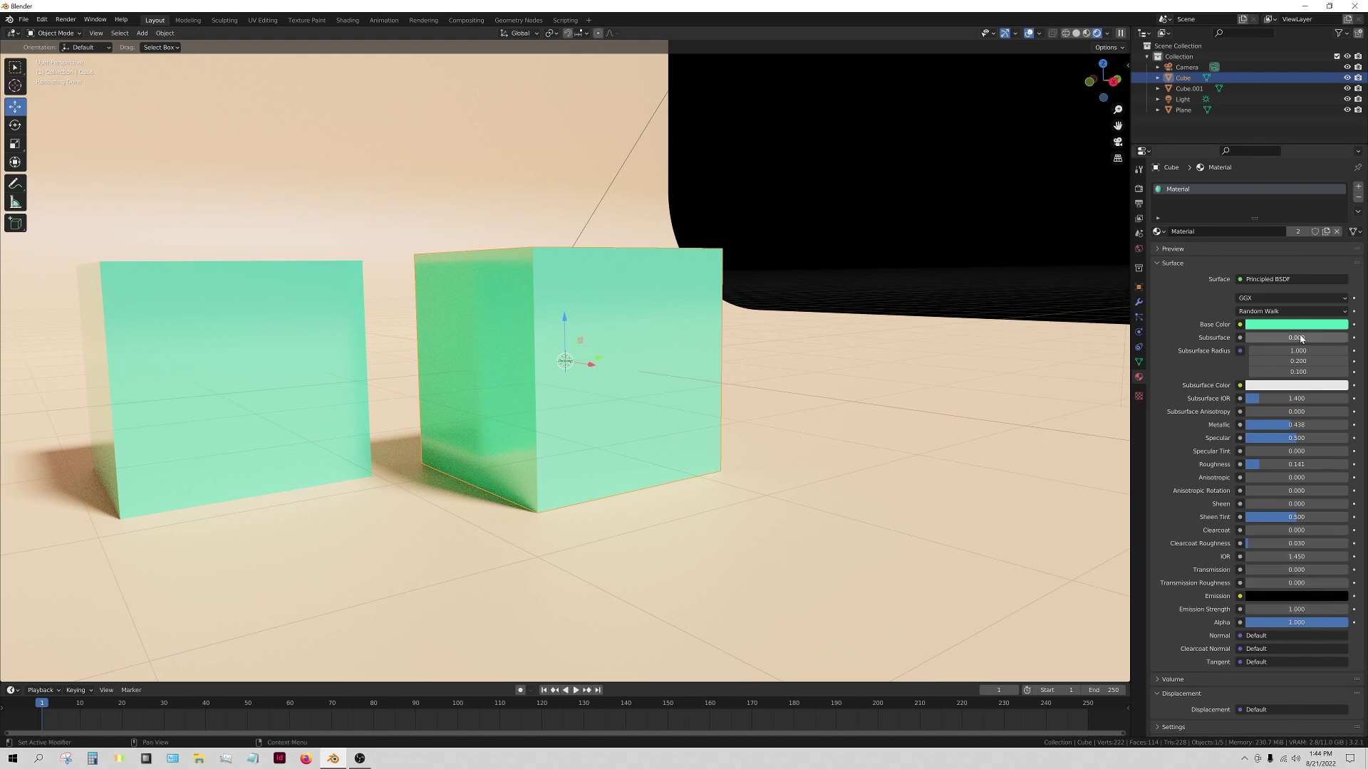
{"action": "middle_click_drag", "start_coordinate": [849, 360], "coordinate": [849, 376]}
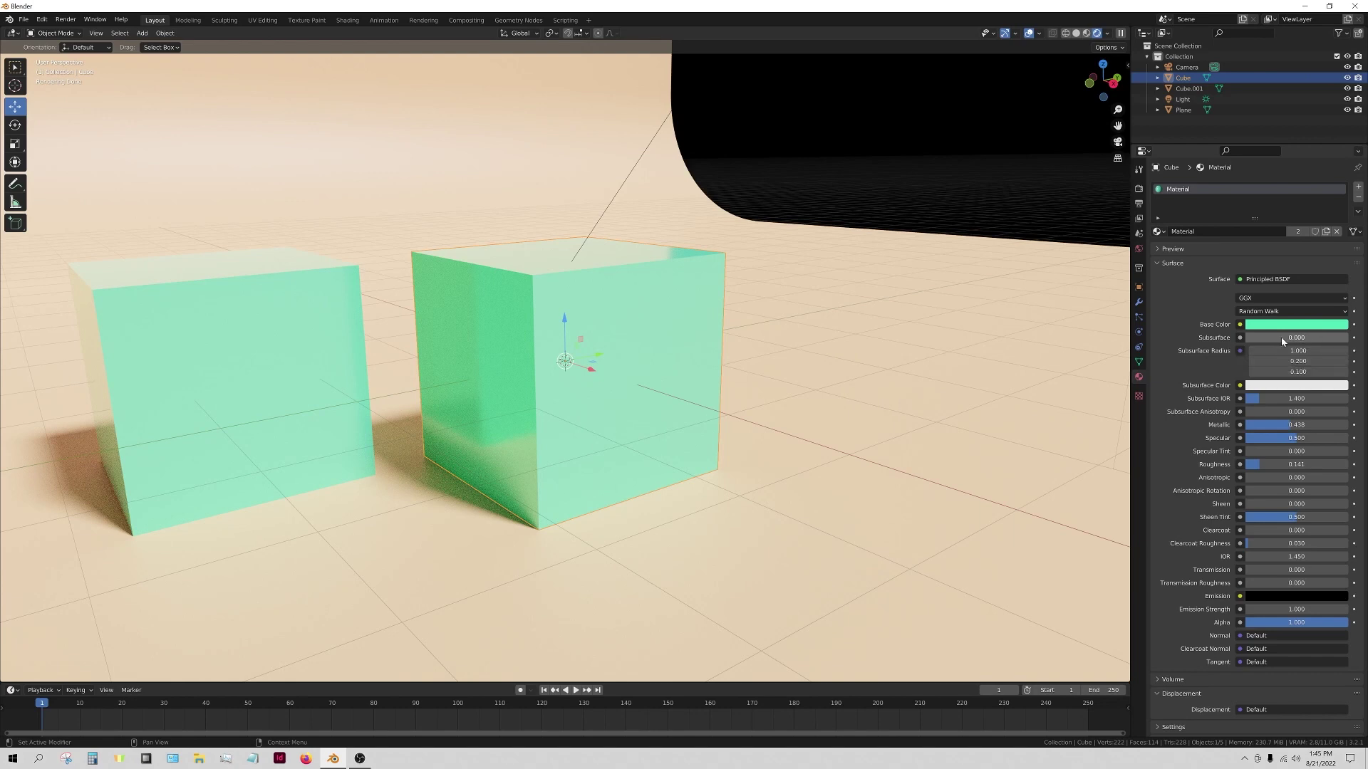
{"action": "left_click_drag", "start_coordinate": [1281, 341], "coordinate": [1317, 341]}
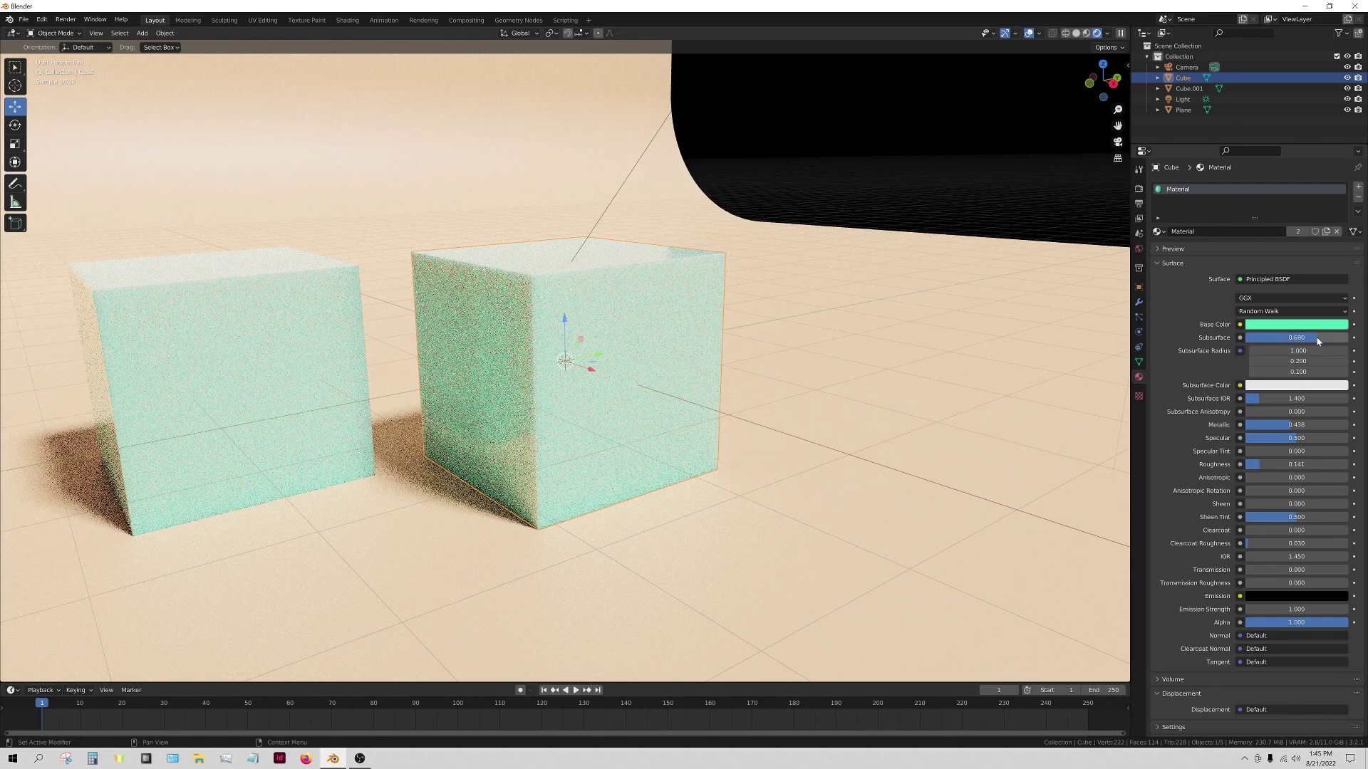
{"action": "left_click", "coordinate": [976, 214]}
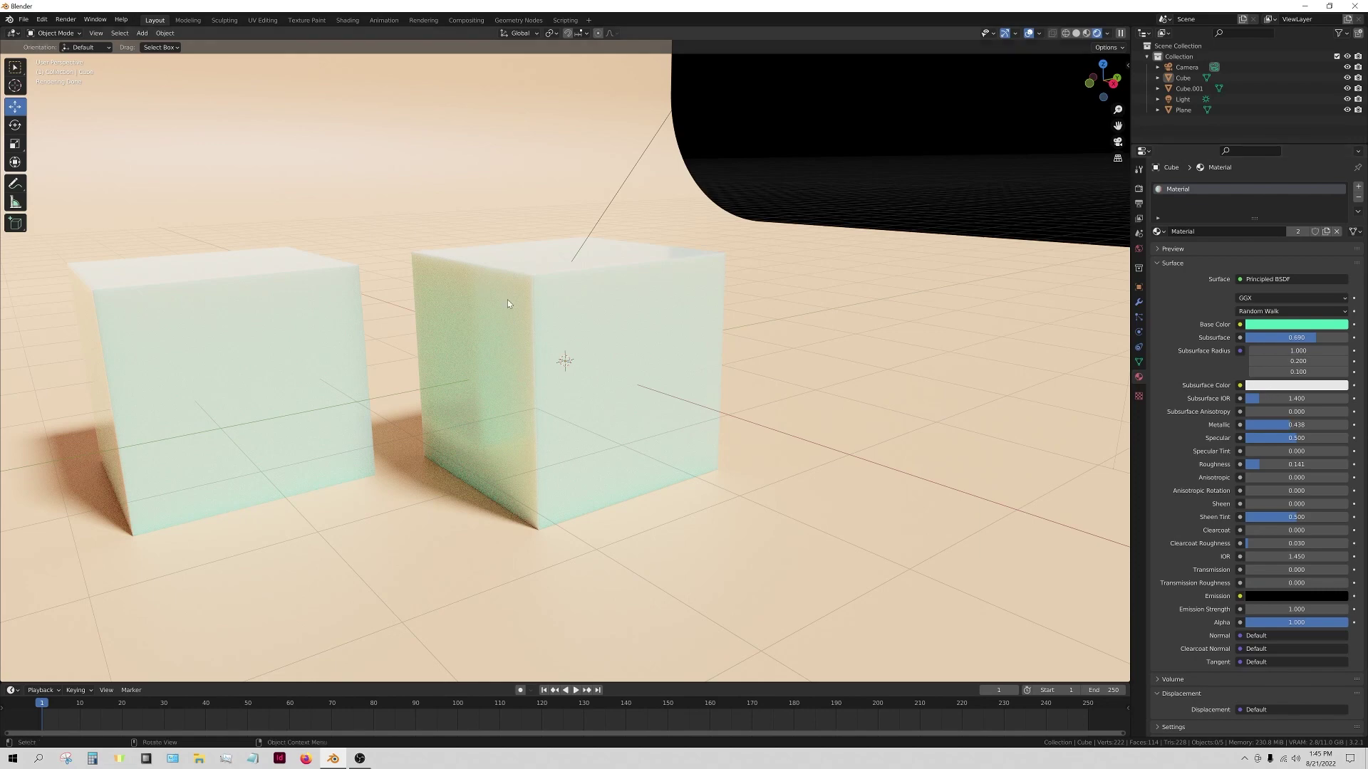
{"action": "left_click", "coordinate": [1297, 385]}
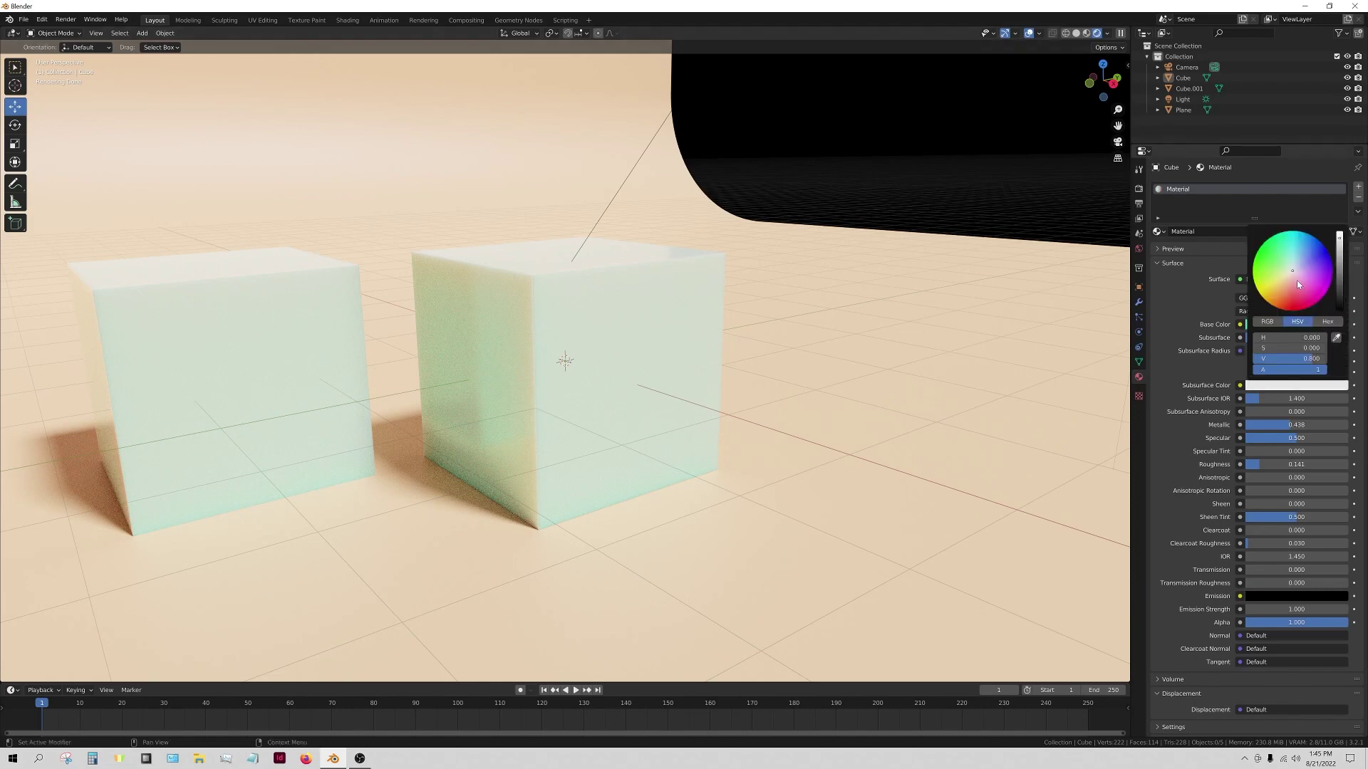
{"action": "left_click_drag", "start_coordinate": [1315, 290], "coordinate": [1282, 310]}
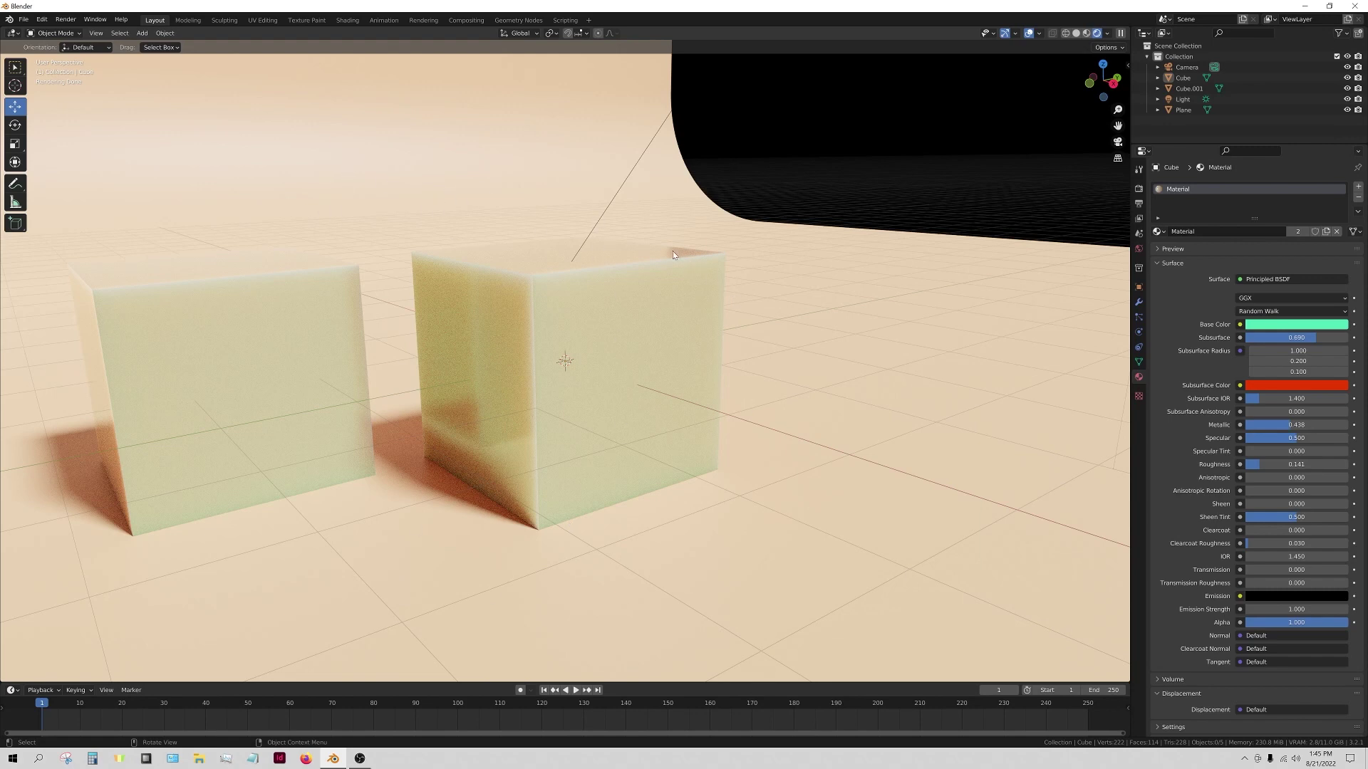
{"action": "left_click", "coordinate": [907, 366]}
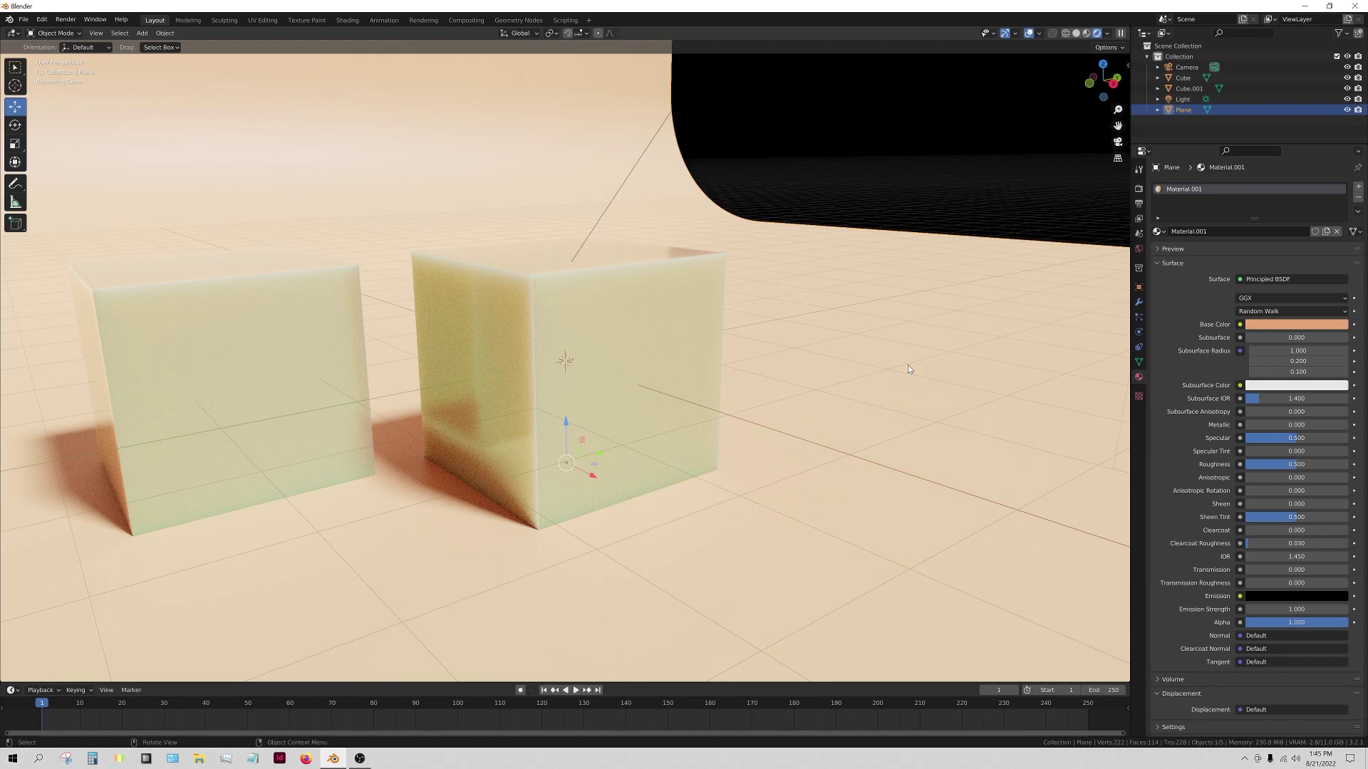
- Raise the original cube material's clearcoat to 0.593 and try adjusting its specular tint
{"action": "left_click", "coordinate": [698, 328]}
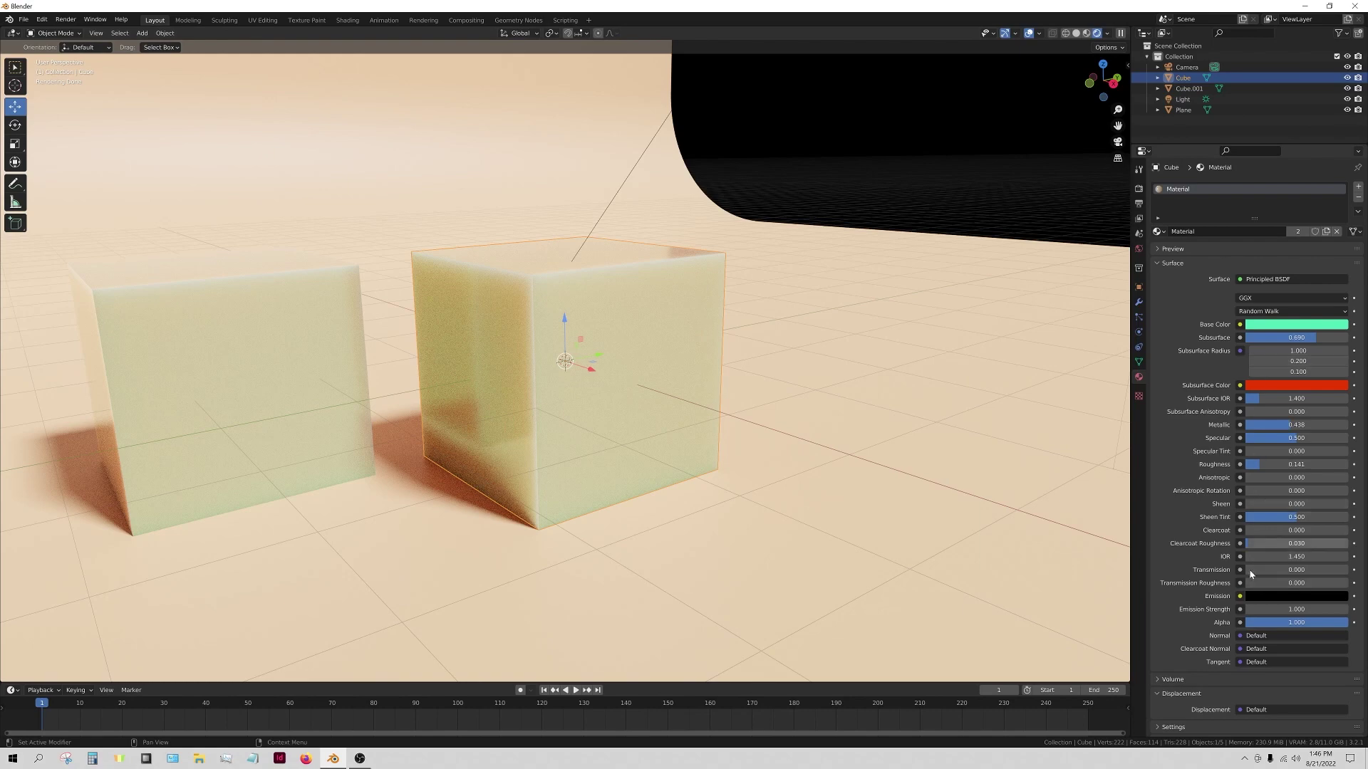
{"action": "mouse_move", "coordinate": [1275, 530]}
{"action": "left_mouse_down"}
{"action": "mouse_move", "coordinate": [1306, 531]}
{"action": "mouse_move", "coordinate": [1264, 545]}
{"action": "left_mouse_up"}
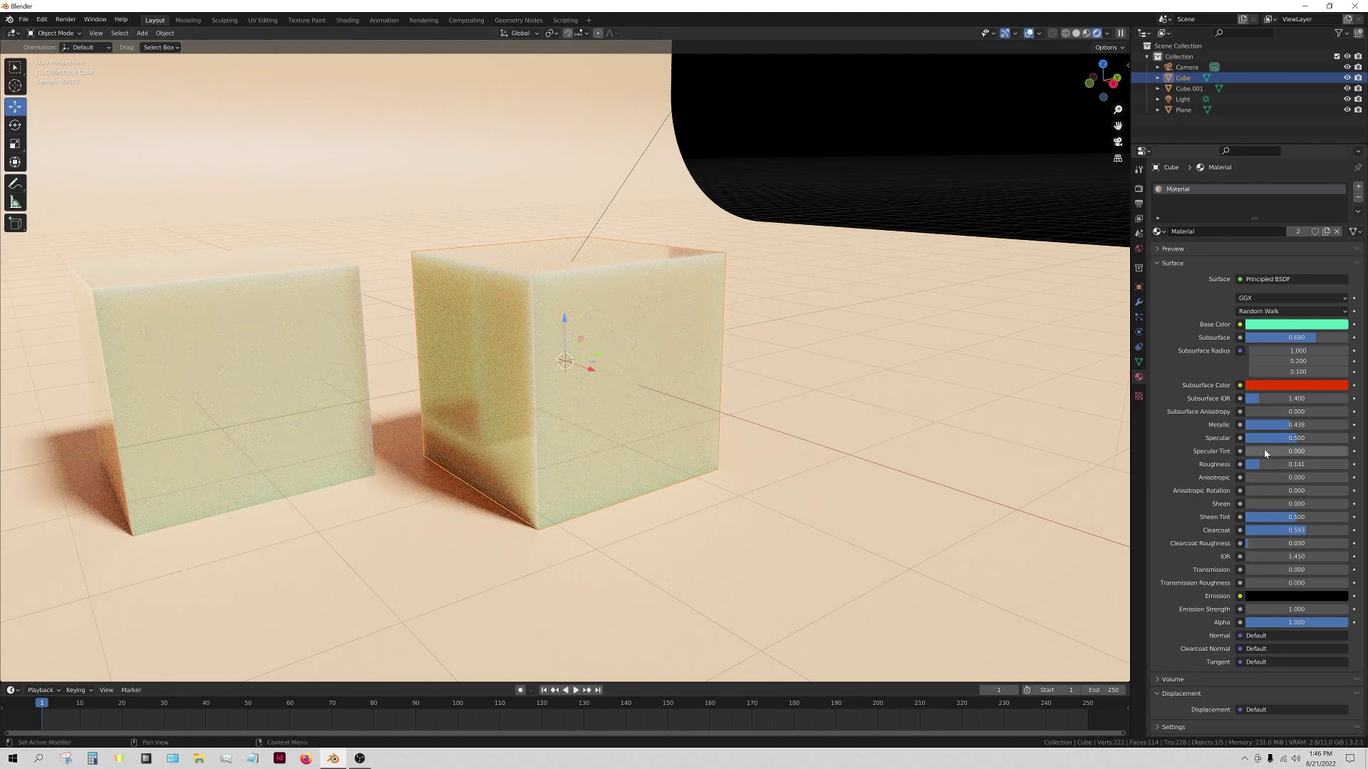
{"action": "mouse_move", "coordinate": [1264, 451]}
{"action": "left_mouse_down"}
{"action": "mouse_move", "coordinate": [1281, 451]}
{"action": "mouse_move", "coordinate": [1251, 456]}
{"action": "left_mouse_up"}
- Change the cube material's surface shader to Glass BSDF and deselect the cube to view it
{"action": "left_click", "coordinate": [1263, 282]}
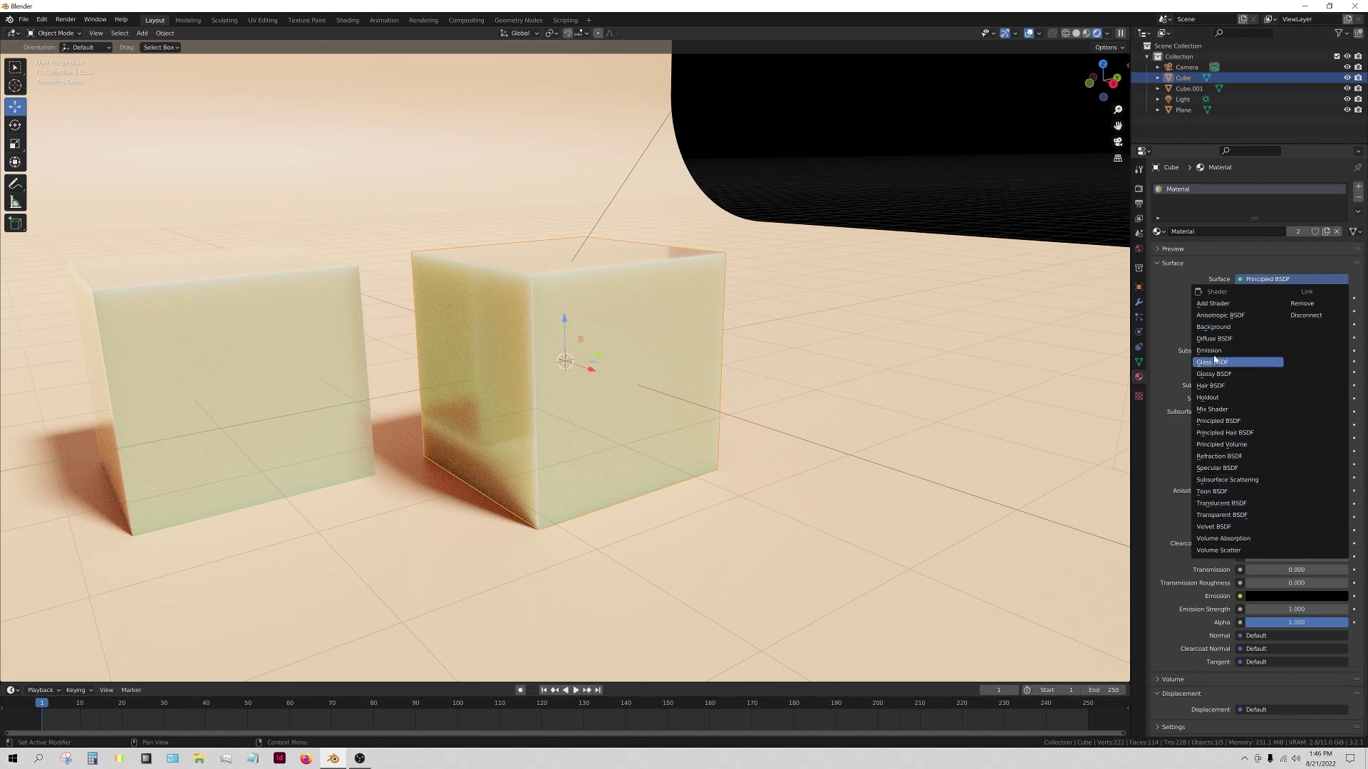
{"action": "left_click", "coordinate": [1213, 363]}
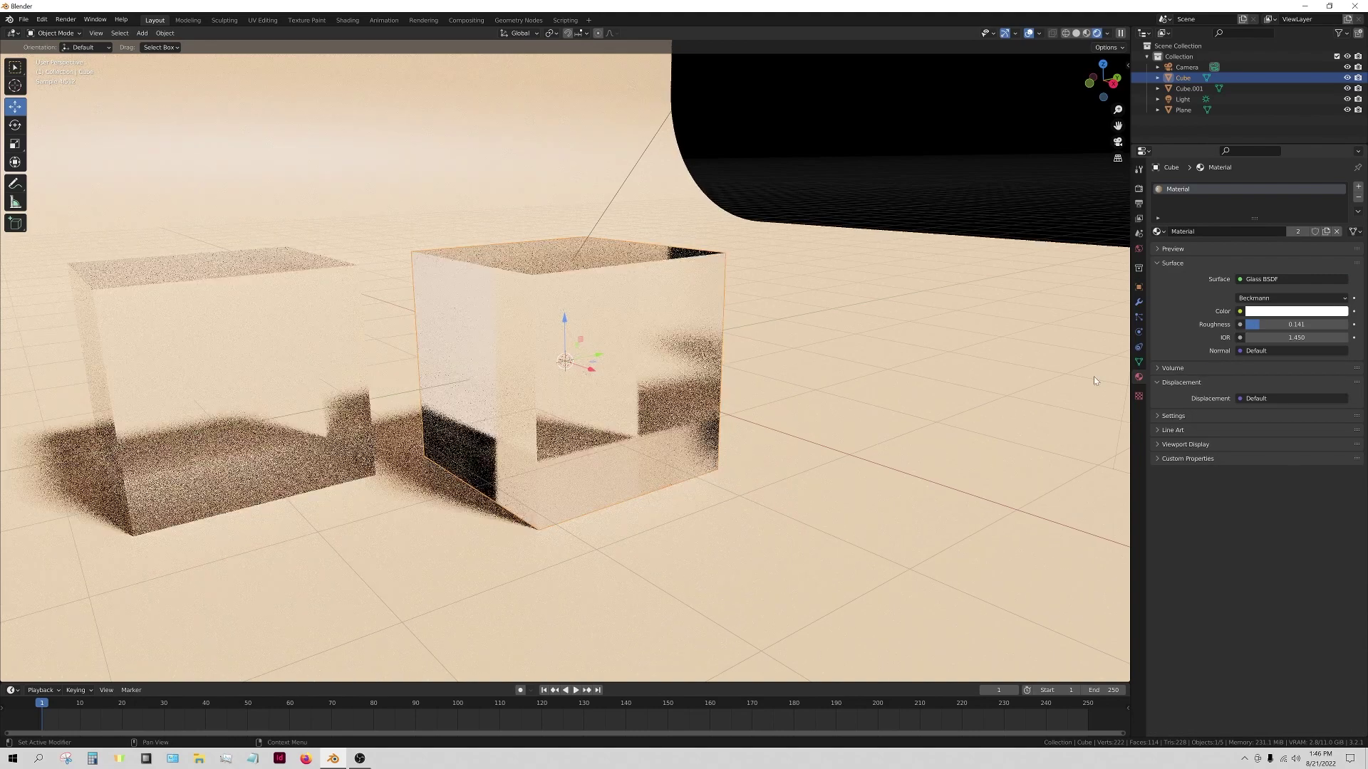
{"action": "left_click", "coordinate": [972, 192]}
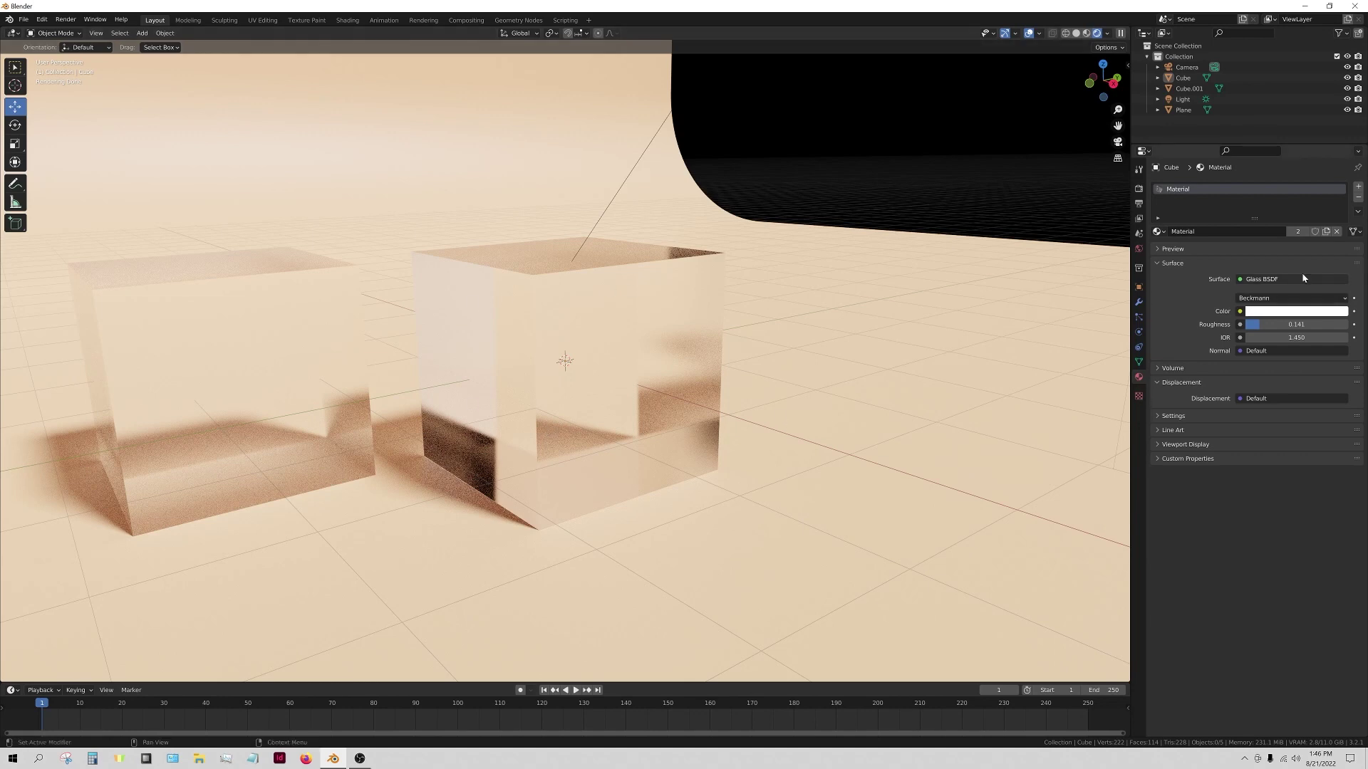
- Change the cube material's surface shader to Translucent BSDF
{"action": "left_click", "coordinate": [1269, 280]}
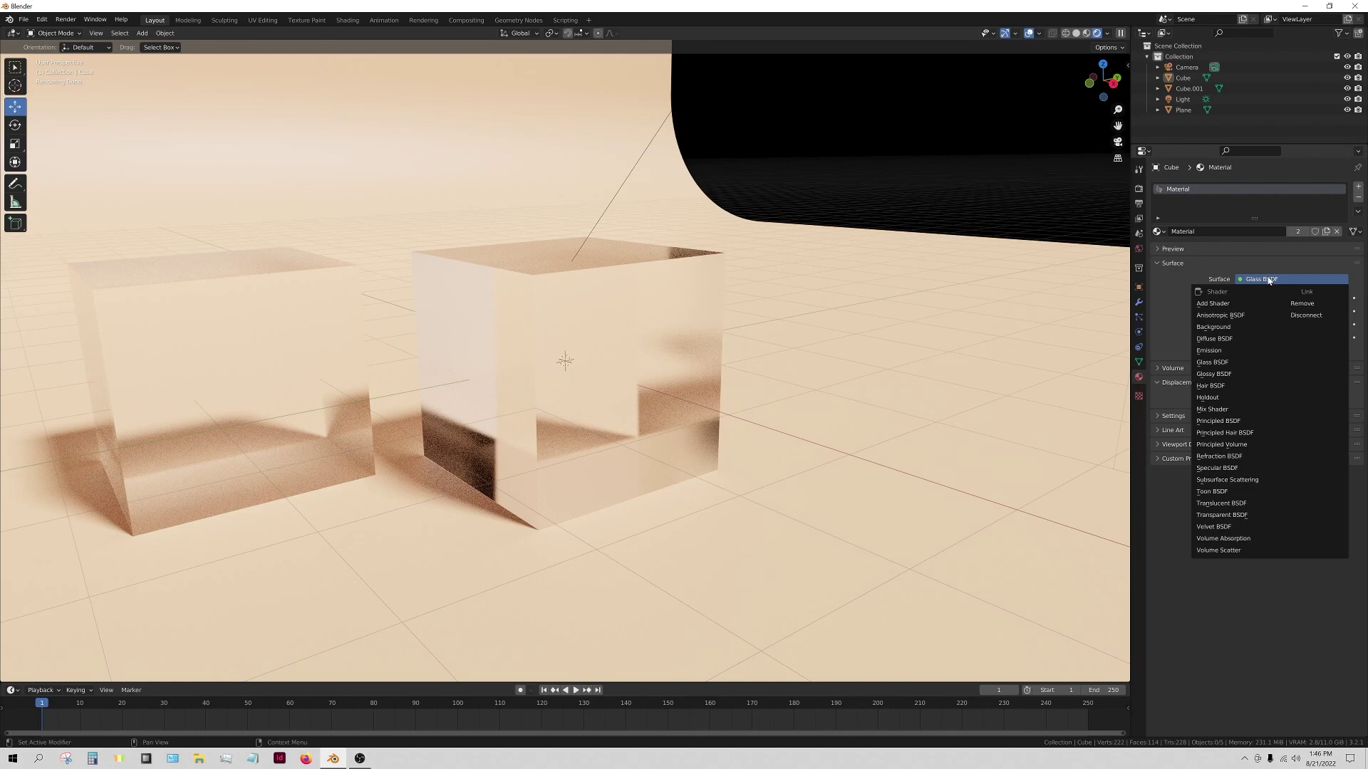
{"action": "left_click", "coordinate": [1236, 503]}
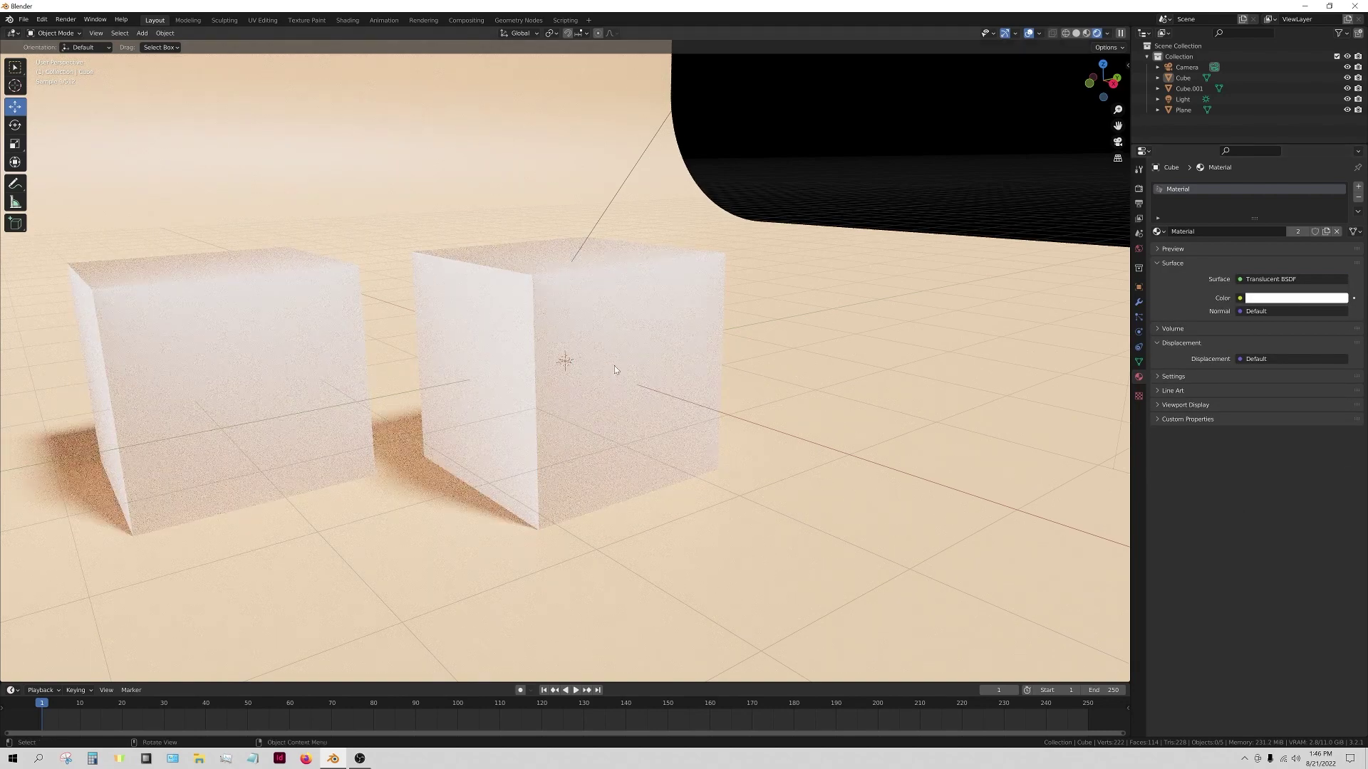
- Change the cube material's surface shader to Diffuse BSDF and set its roughness to 1.000
{"action": "left_click", "coordinate": [1262, 280]}
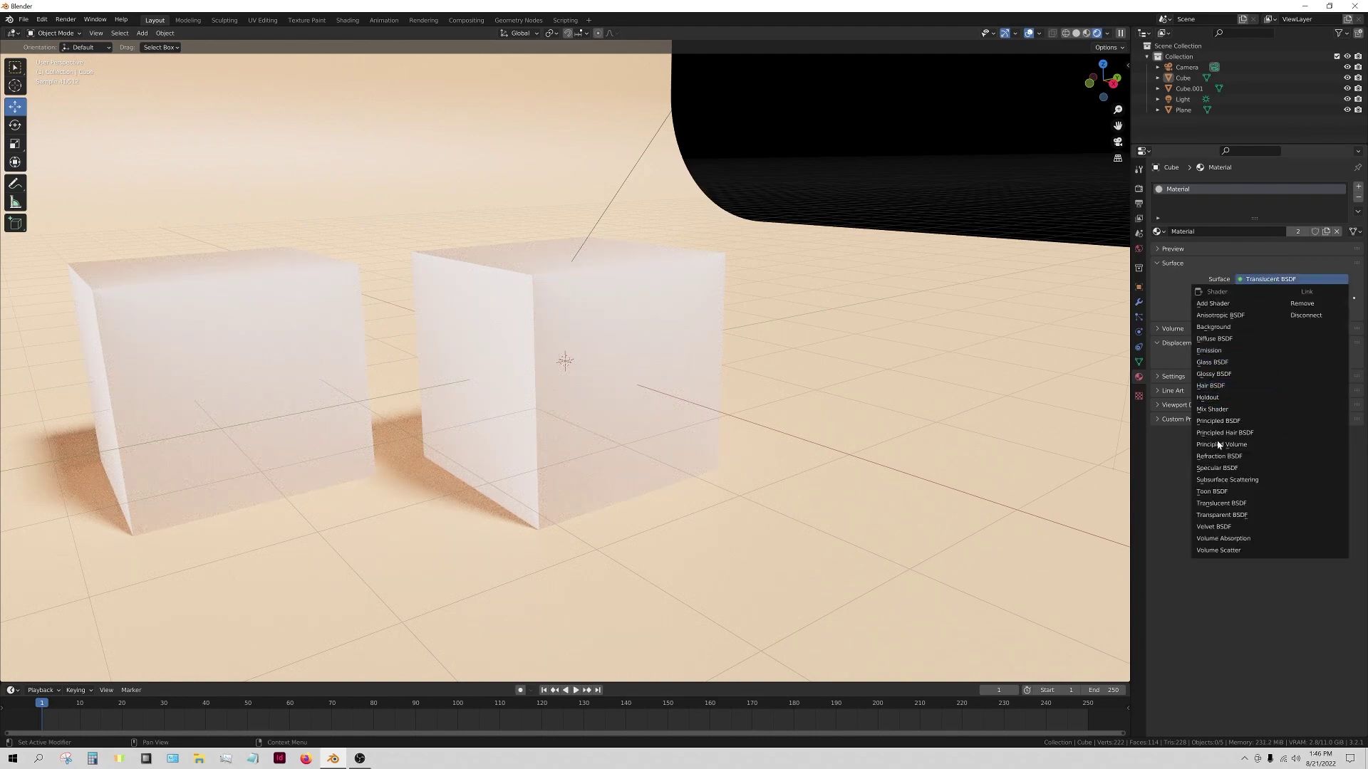
{"action": "left_click", "coordinate": [1217, 339]}
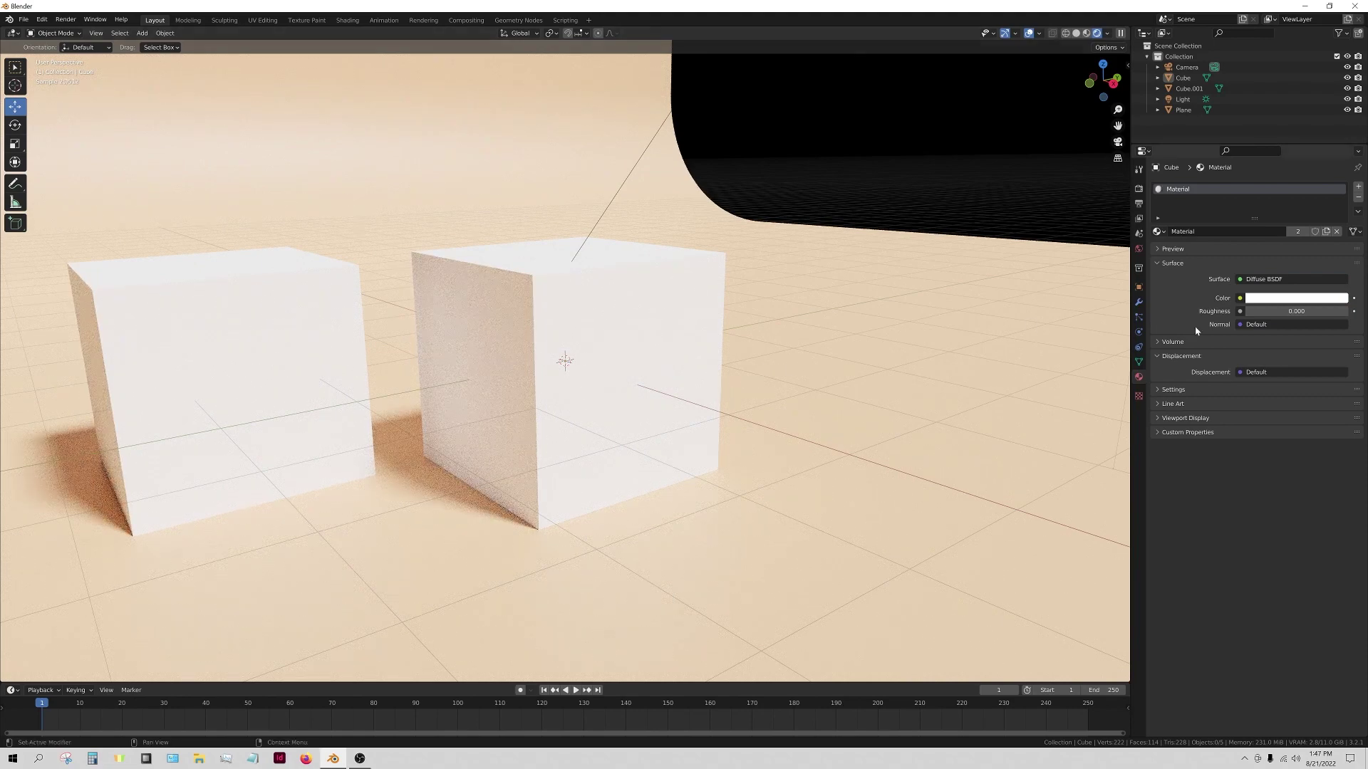
{"action": "left_click_drag", "start_coordinate": [1280, 312], "coordinate": [1350, 312]}
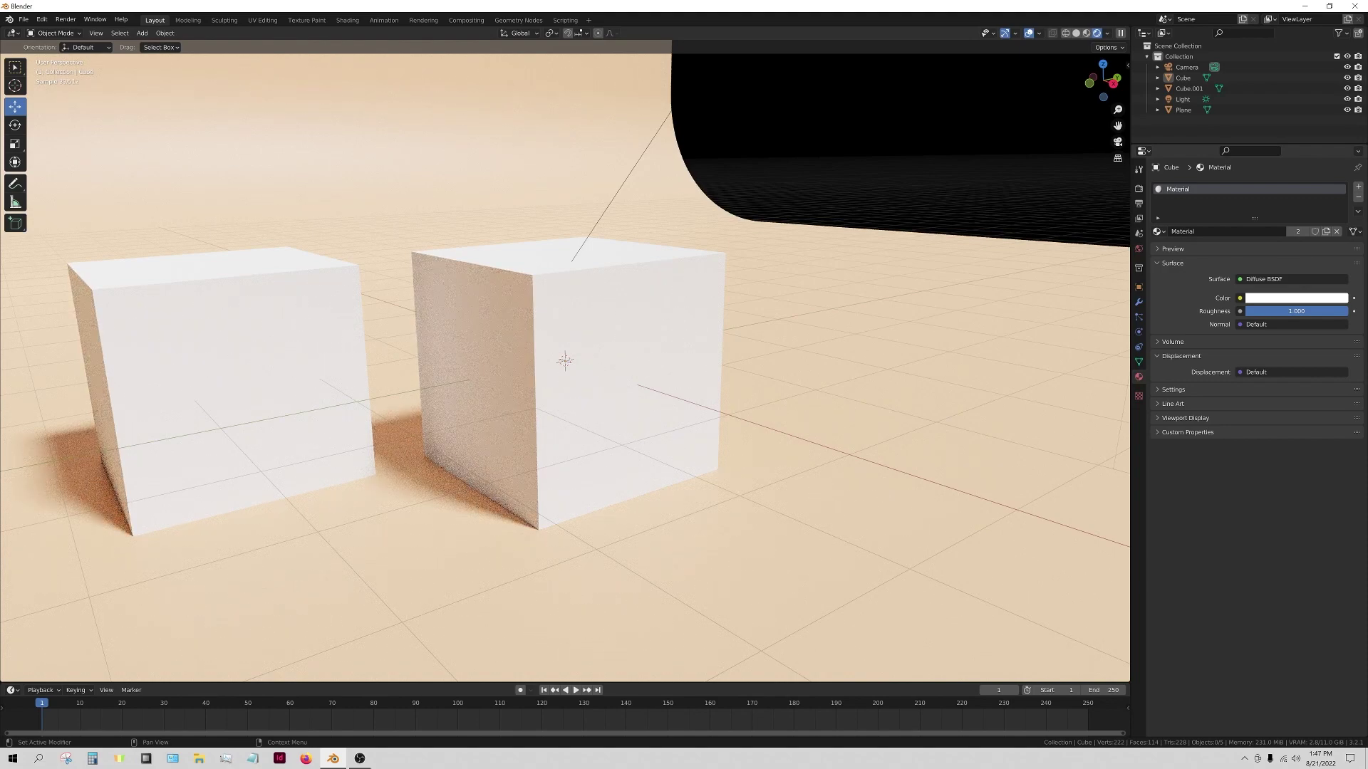
- Change the cube material's surface shader to Glossy BSDF with a yellow colour and a roughness of 0.134
{"action": "left_click", "coordinate": [1268, 279]}
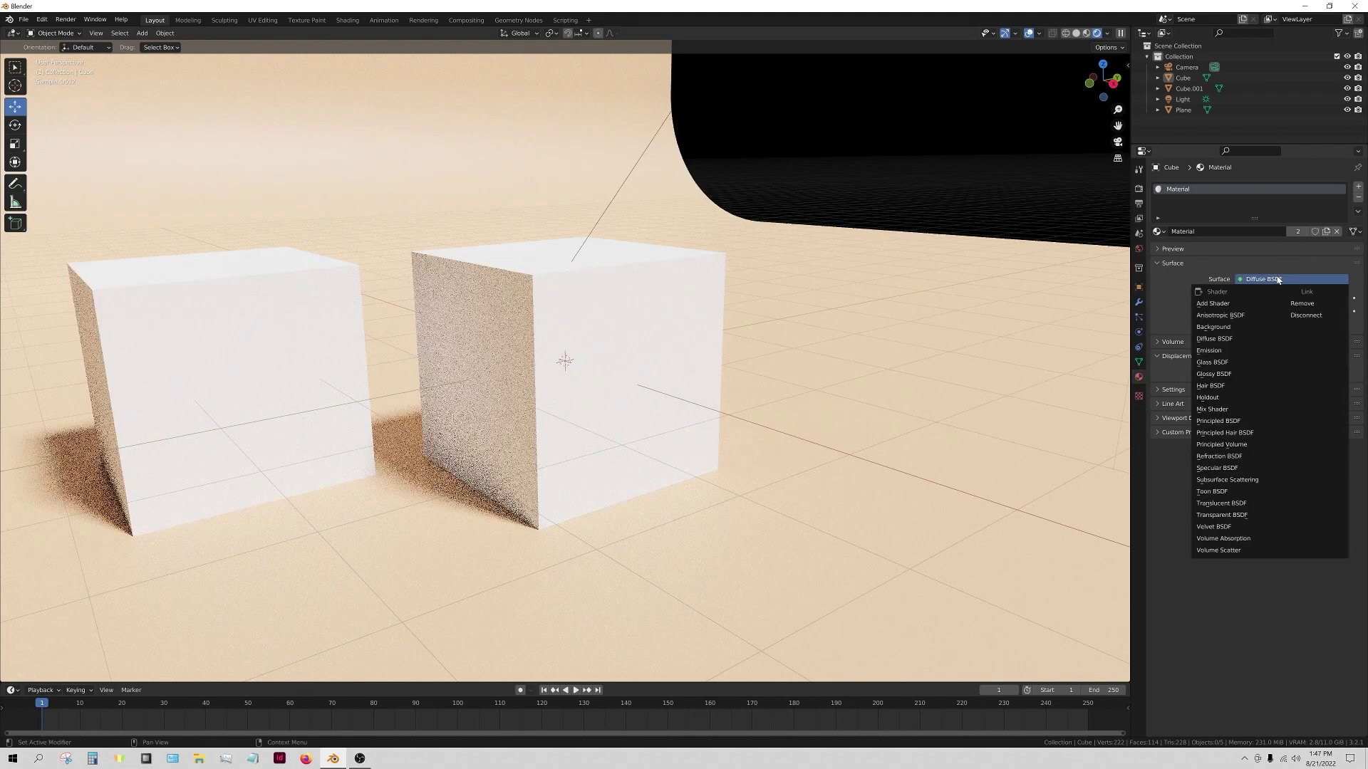
{"action": "left_click", "coordinate": [1229, 374]}
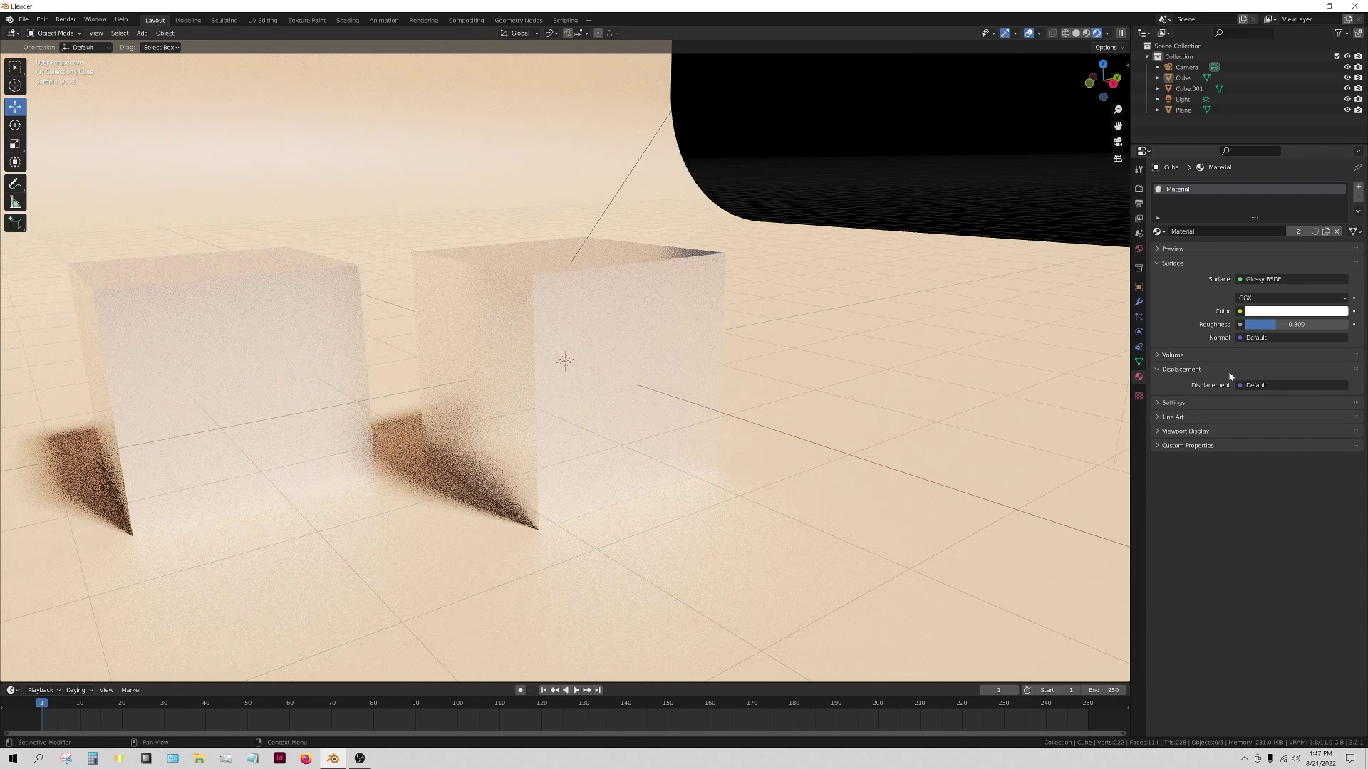
{"action": "left_click", "coordinate": [1271, 311]}
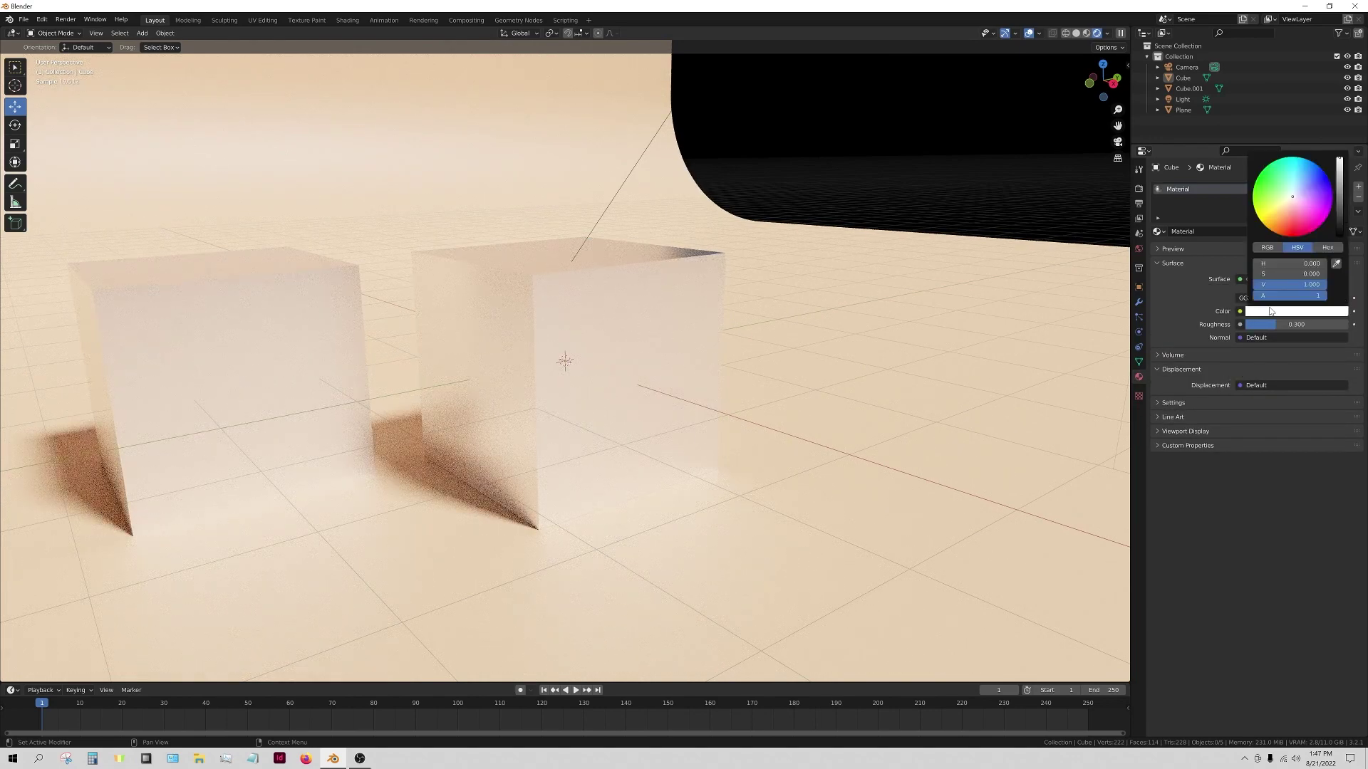
{"action": "left_click", "coordinate": [1279, 221]}
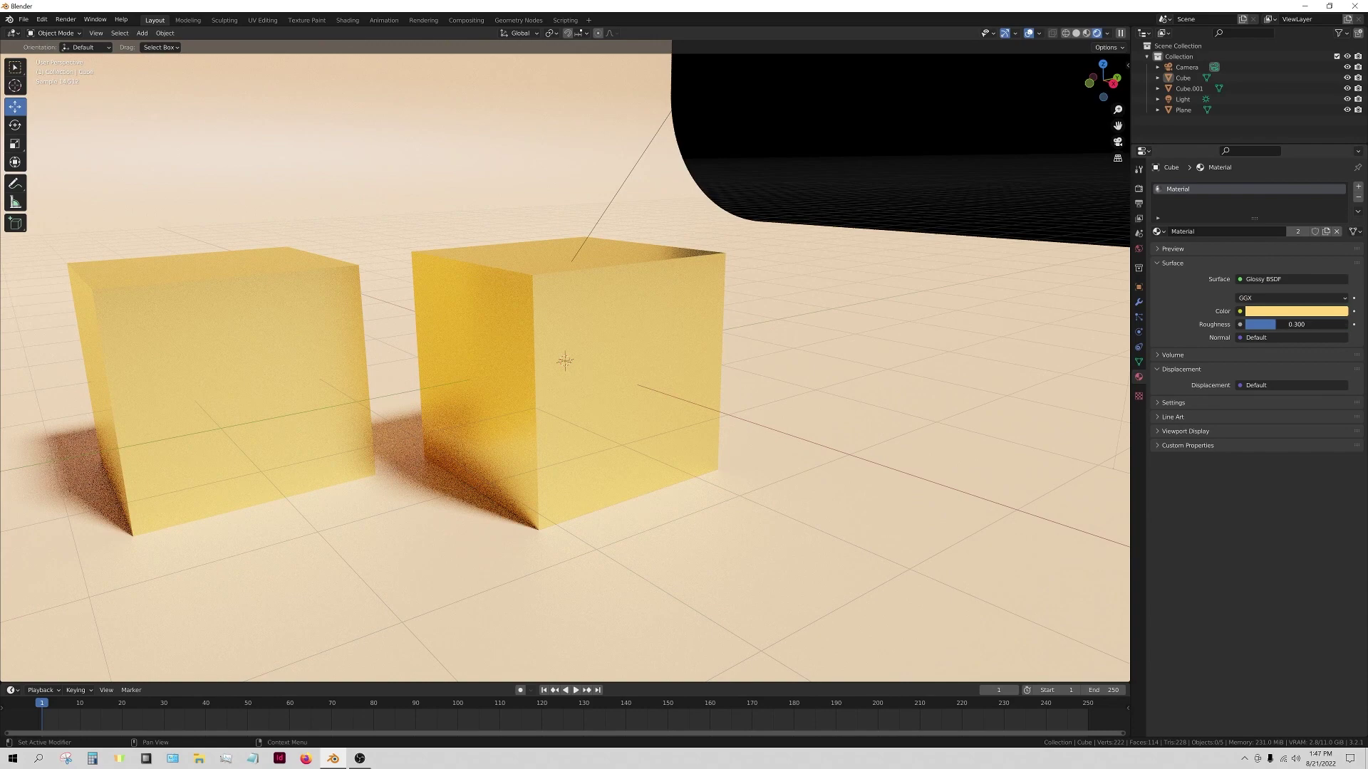
{"action": "left_click_drag", "start_coordinate": [1279, 324], "coordinate": [1259, 324]}
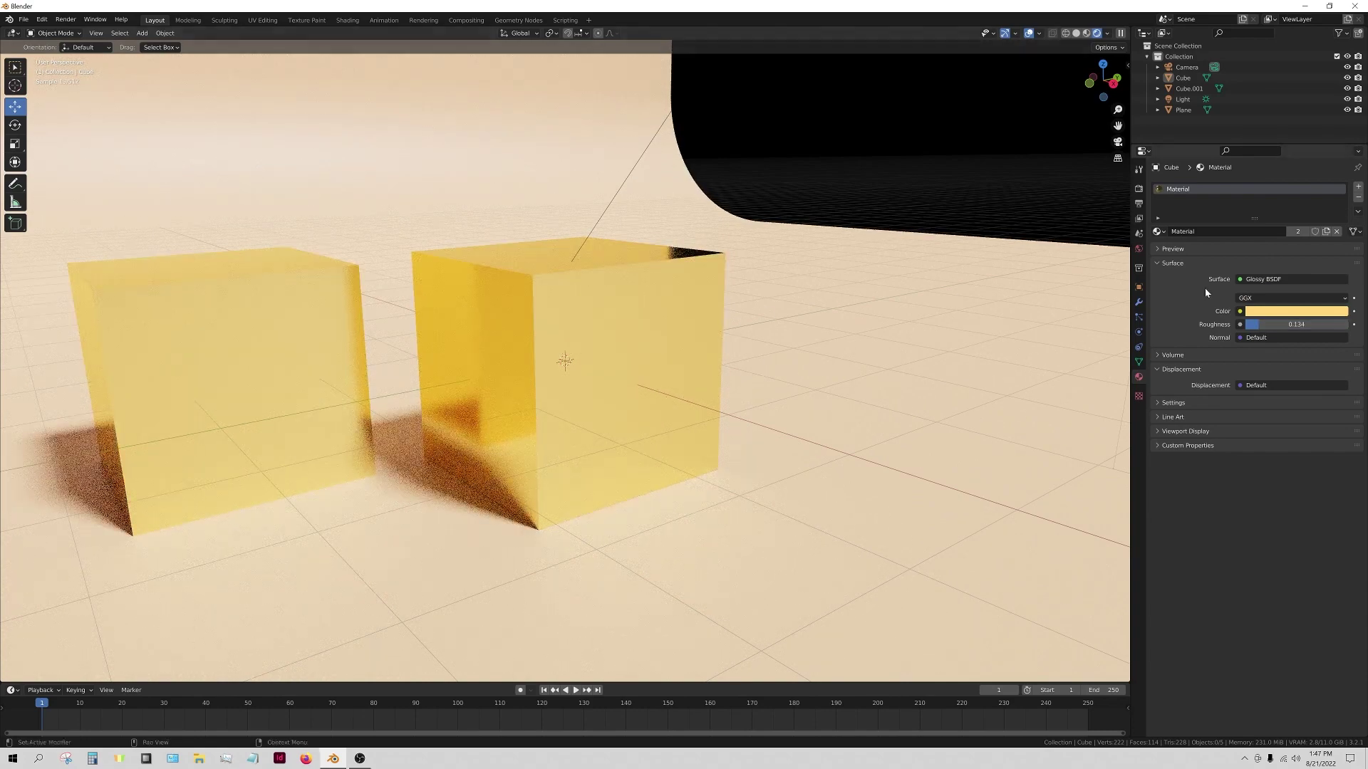
- Try other colours for the glossy cube material and settle on a darker, muted gold
{"action": "left_click", "coordinate": [1293, 311]}
{"action": "left_click", "coordinate": [1326, 202]}
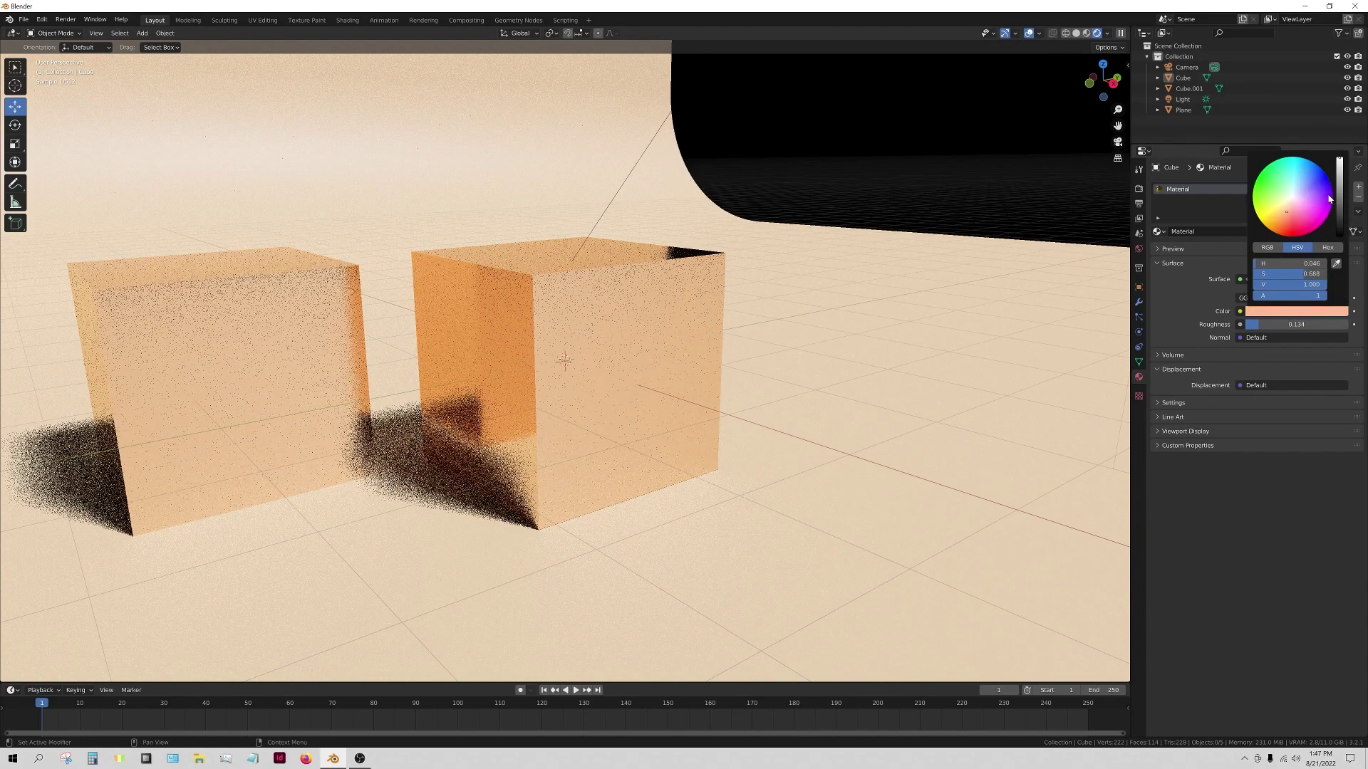
{"action": "scroll", "coordinate": [1326, 202], "scroll_direction": "down", "scroll_amount": 15}
{"action": "left_click", "coordinate": [1280, 206]}
{"action": "left_click", "coordinate": [1279, 208]}
{"action": "scroll", "coordinate": [1278, 208], "scroll_direction": "up", "scroll_amount": 3}
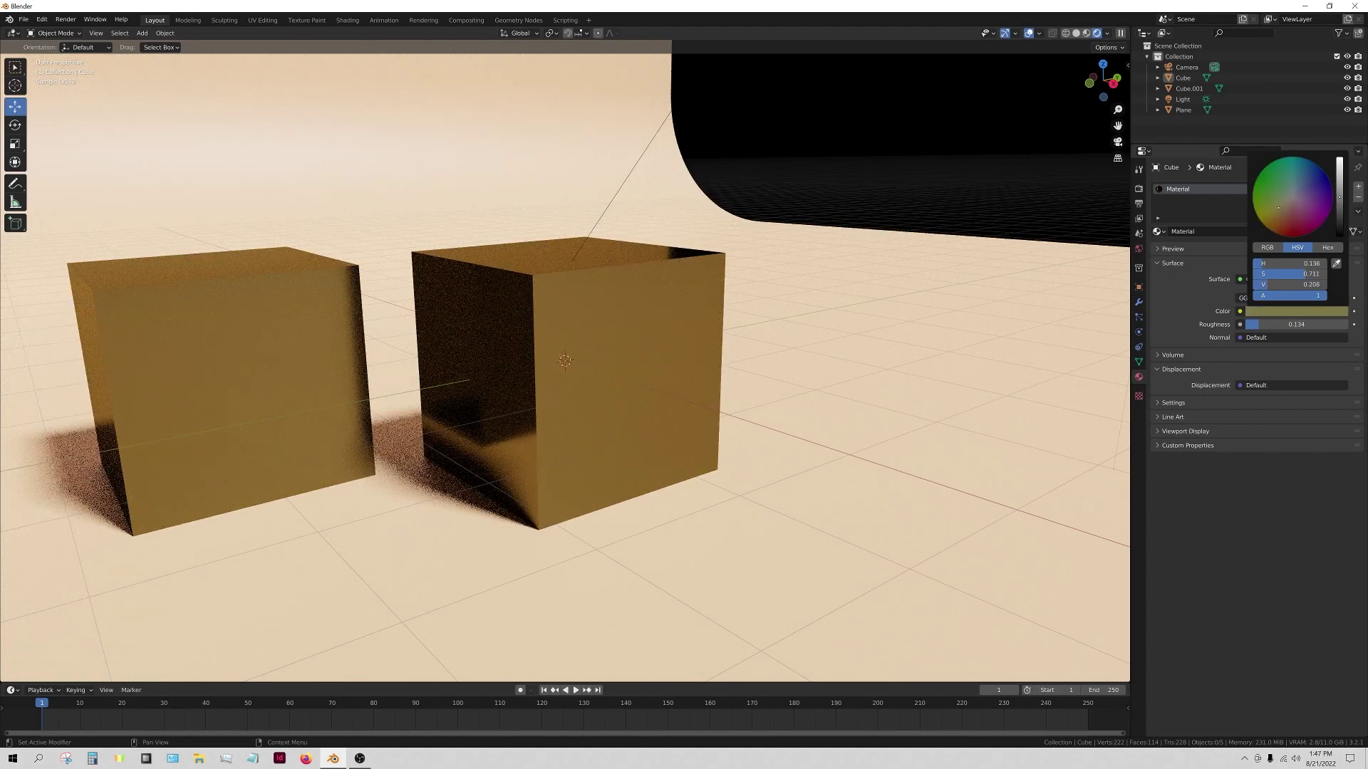
{"action": "scroll", "coordinate": [1279, 208], "scroll_direction": "up", "scroll_amount": 5}
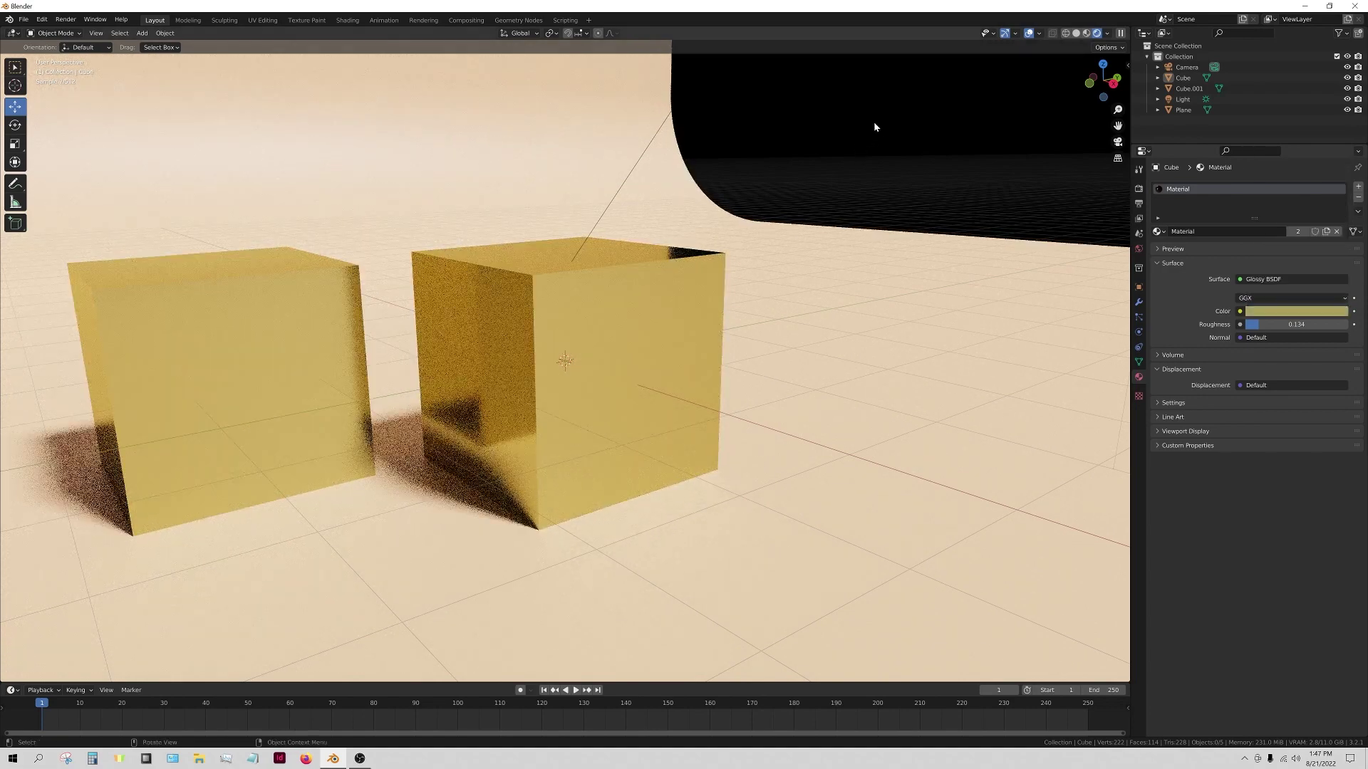
- Change the cube material's surface shader to Principled BSDF, then browse the available materials and keep Material assigned
{"action": "left_click", "coordinate": [1275, 279]}
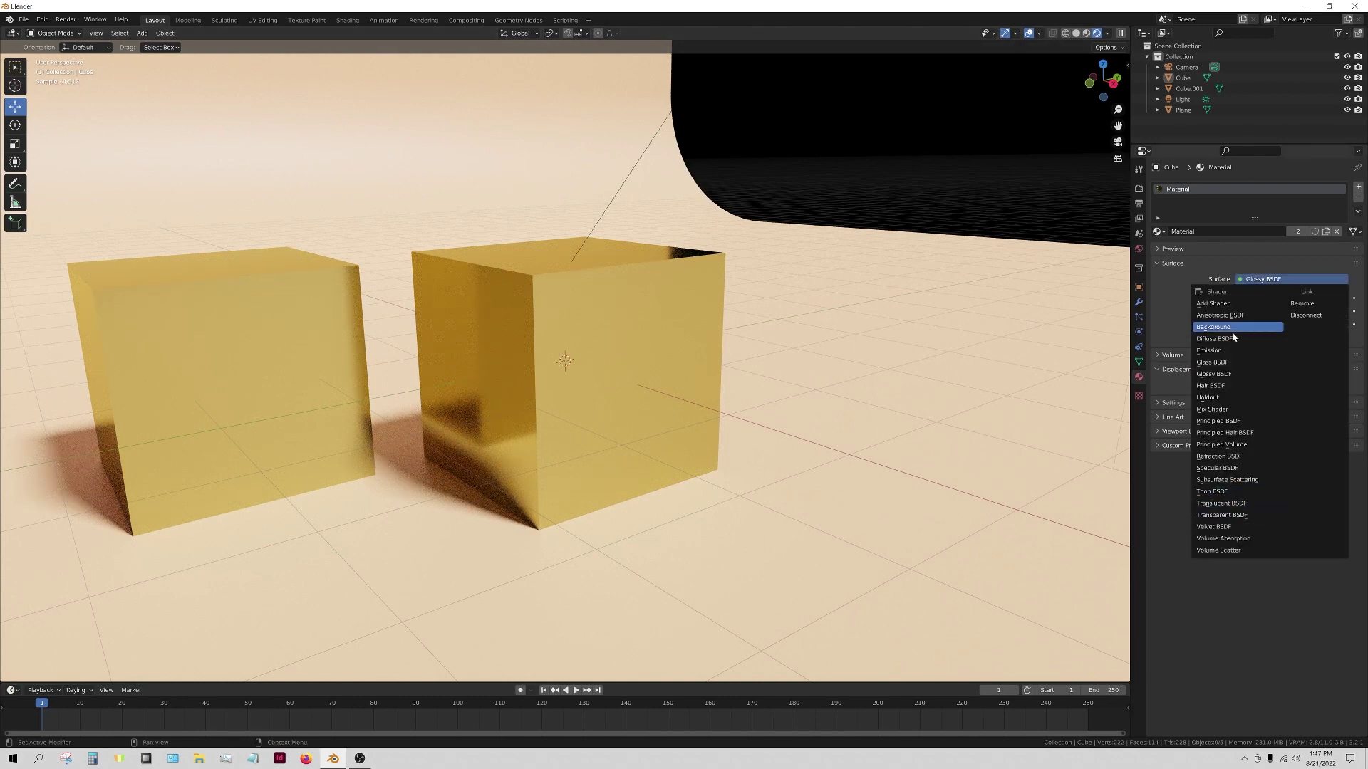
{"action": "left_click", "coordinate": [1221, 422]}
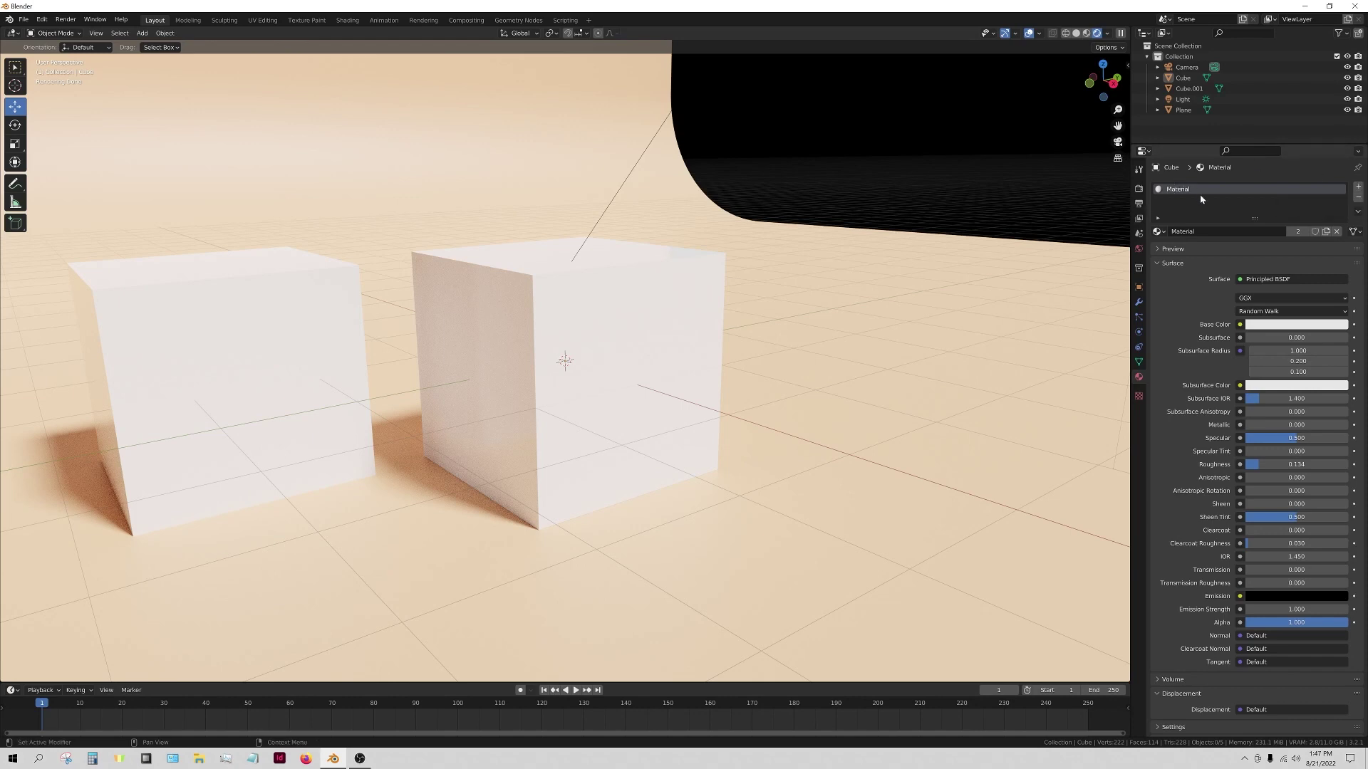
{"action": "left_click", "coordinate": [1157, 232]}
{"action": "left_click", "coordinate": [1158, 231]}
{"action": "key", "text": "Up"}
{"action": "key", "text": "Down"}
{"action": "key", "text": "Up"}
{"action": "key", "text": "Return"}
- Enlarge the timeline area to nearly half the window height and turn it into a Shader Editor
{"action": "left_click_drag", "start_coordinate": [772, 682], "coordinate": [791, 474]}
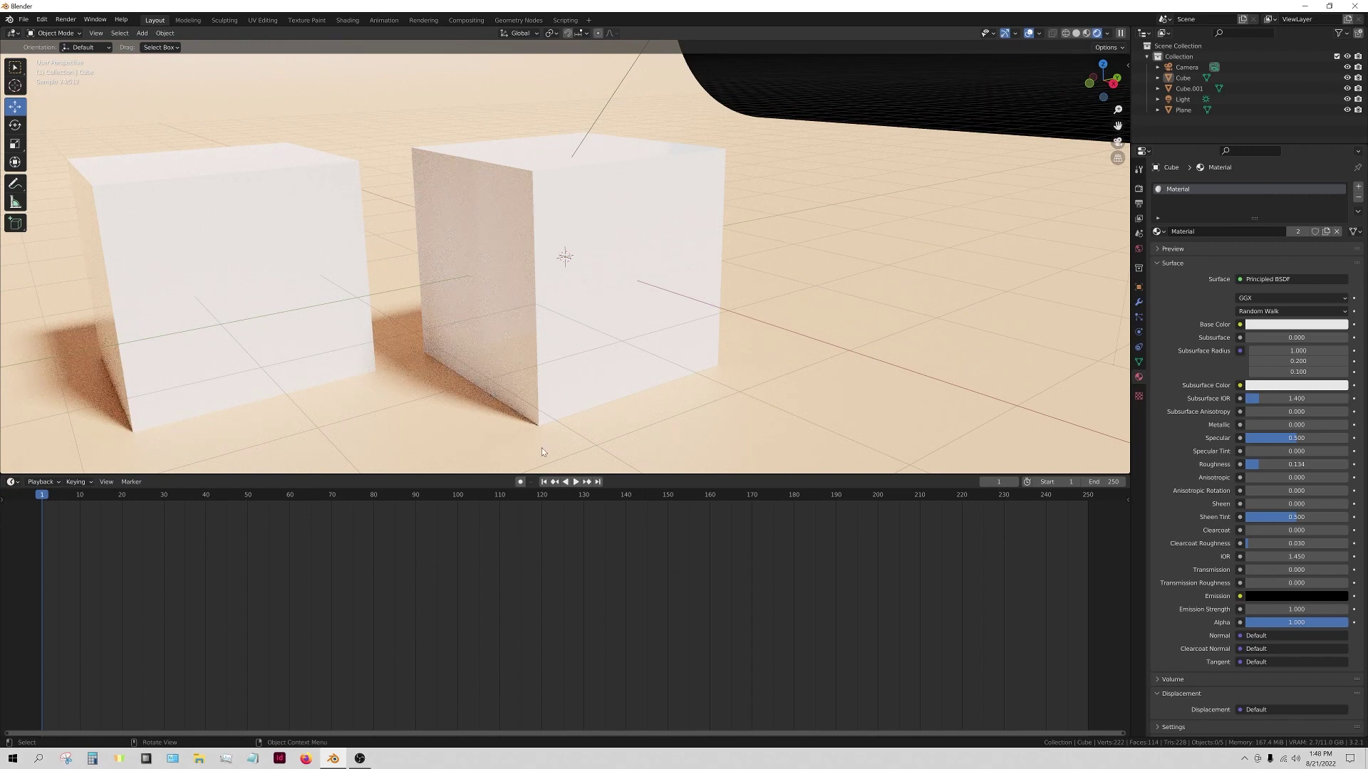
{"action": "left_click", "coordinate": [16, 482]}
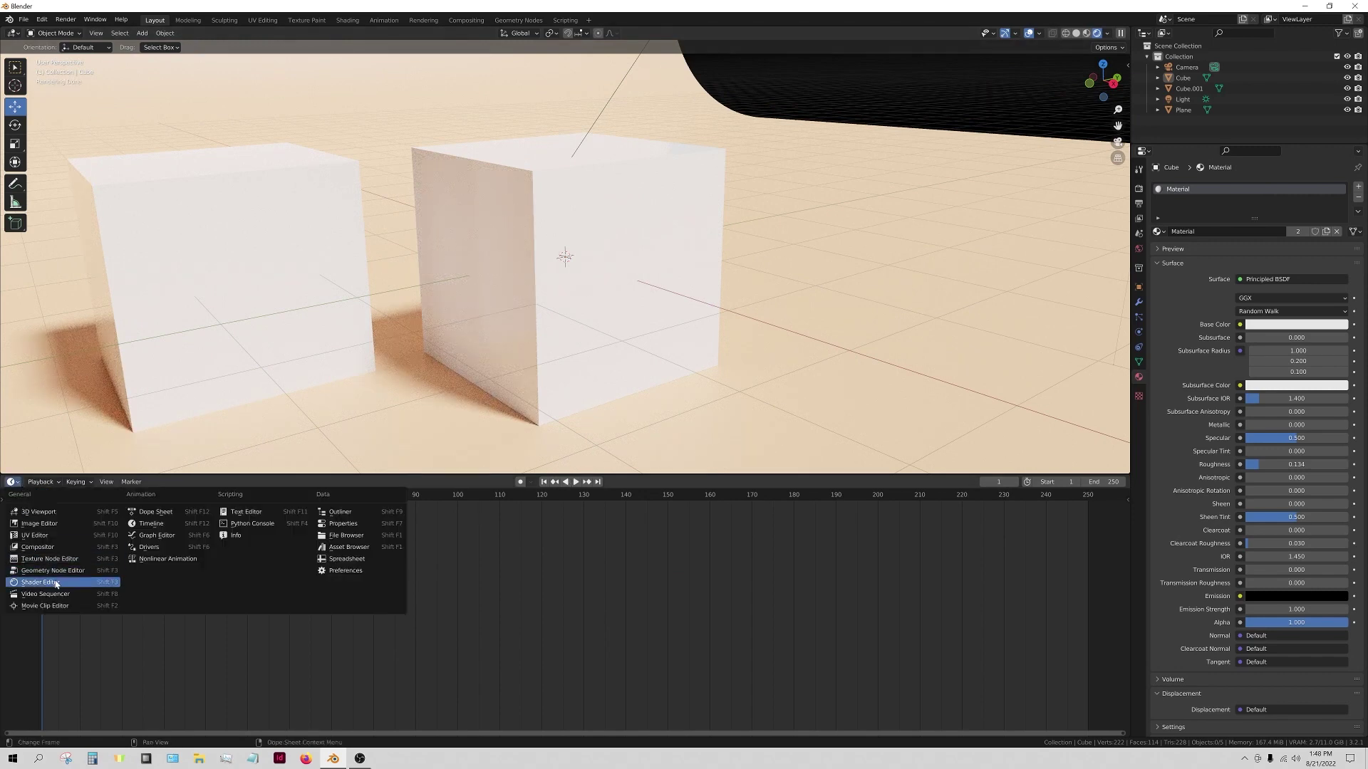
{"action": "left_click", "coordinate": [41, 582]}
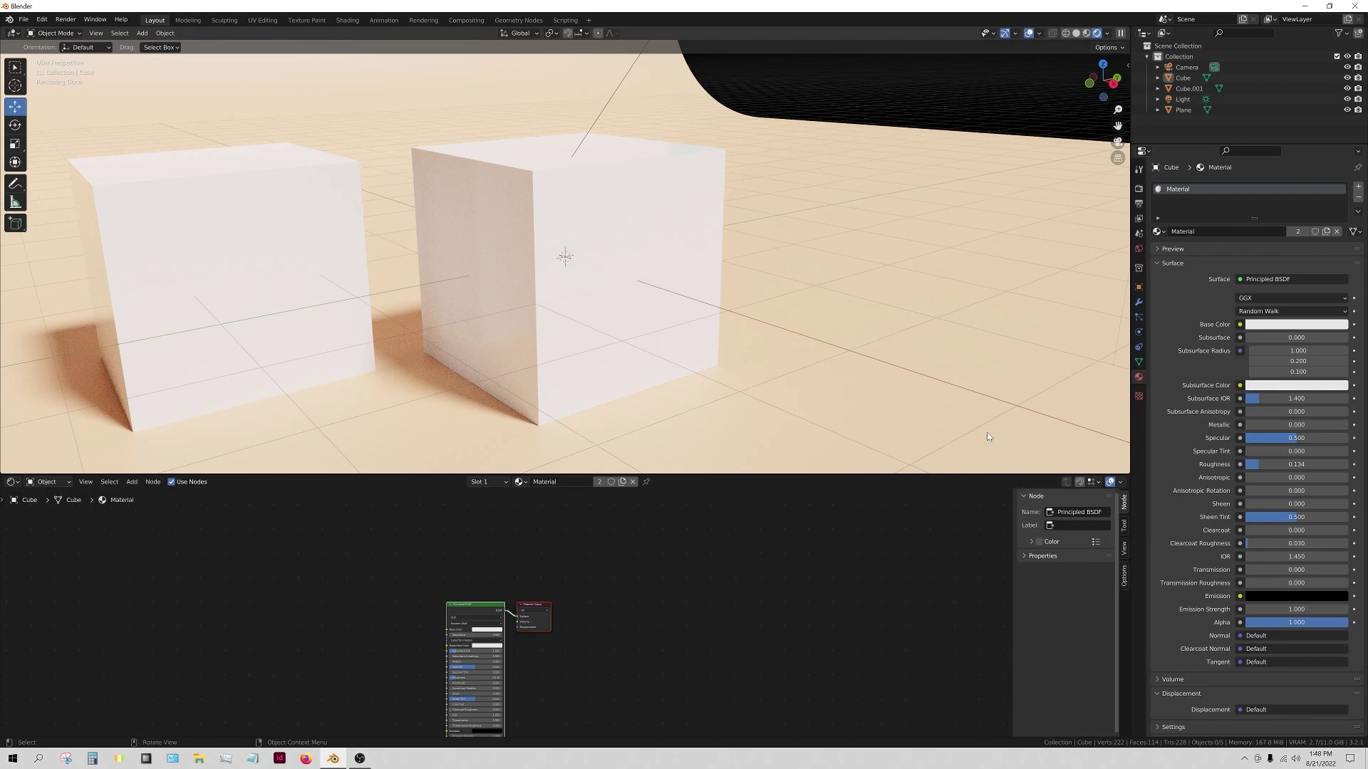
{"action": "left_click_drag", "start_coordinate": [808, 473], "coordinate": [808, 413]}
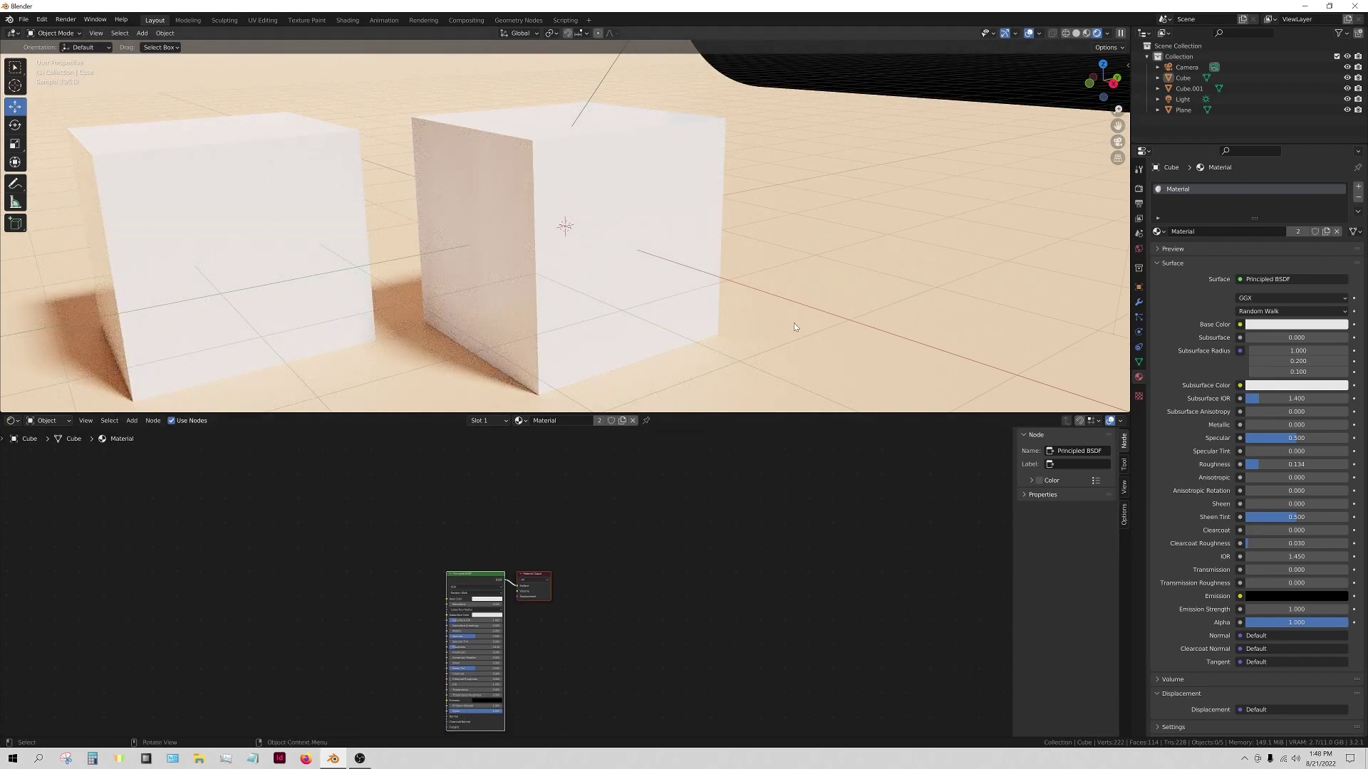
- Try opening a second Shader Editor in an area split off the 3D viewport, and merge it back
{"action": "left_click_drag", "start_coordinate": [1128, 35], "coordinate": [853, 33]}
{"action": "left_click", "coordinate": [868, 33]}
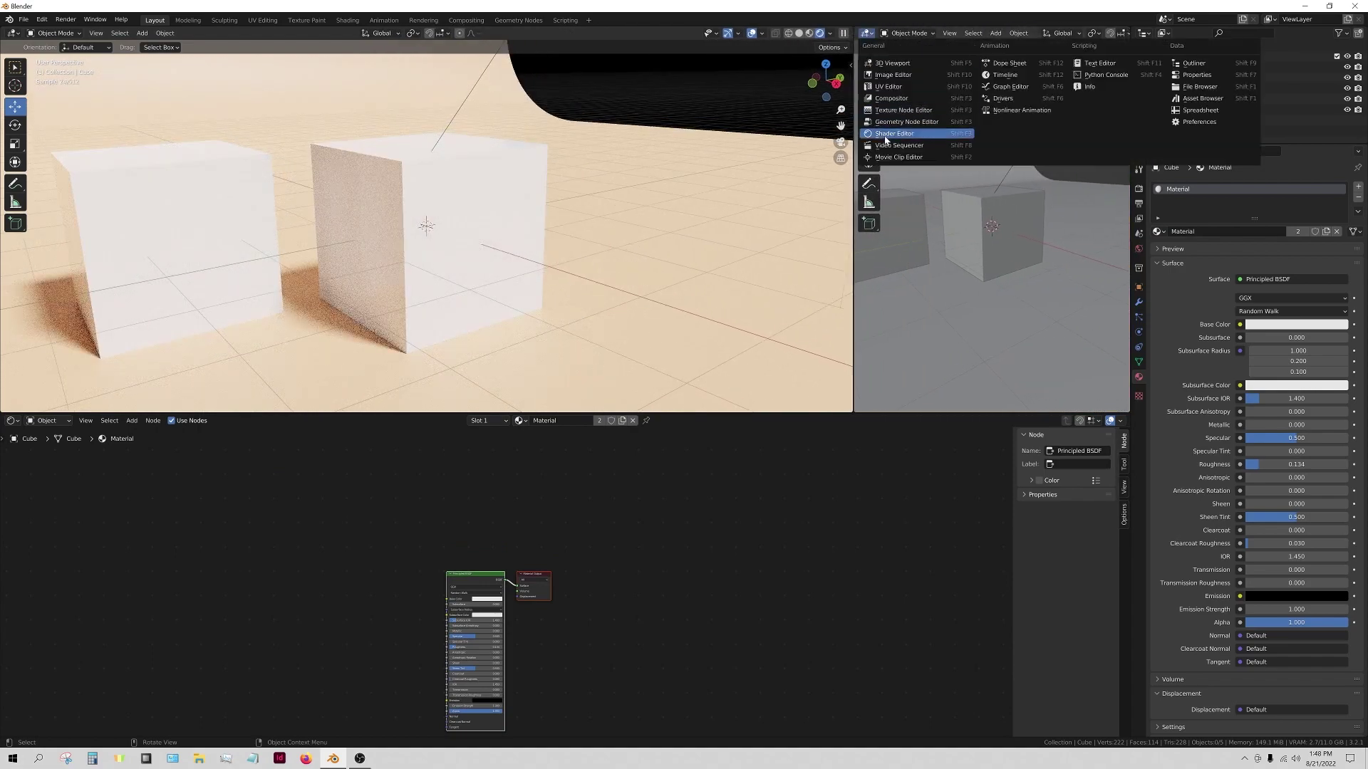
{"action": "left_click", "coordinate": [923, 132]}
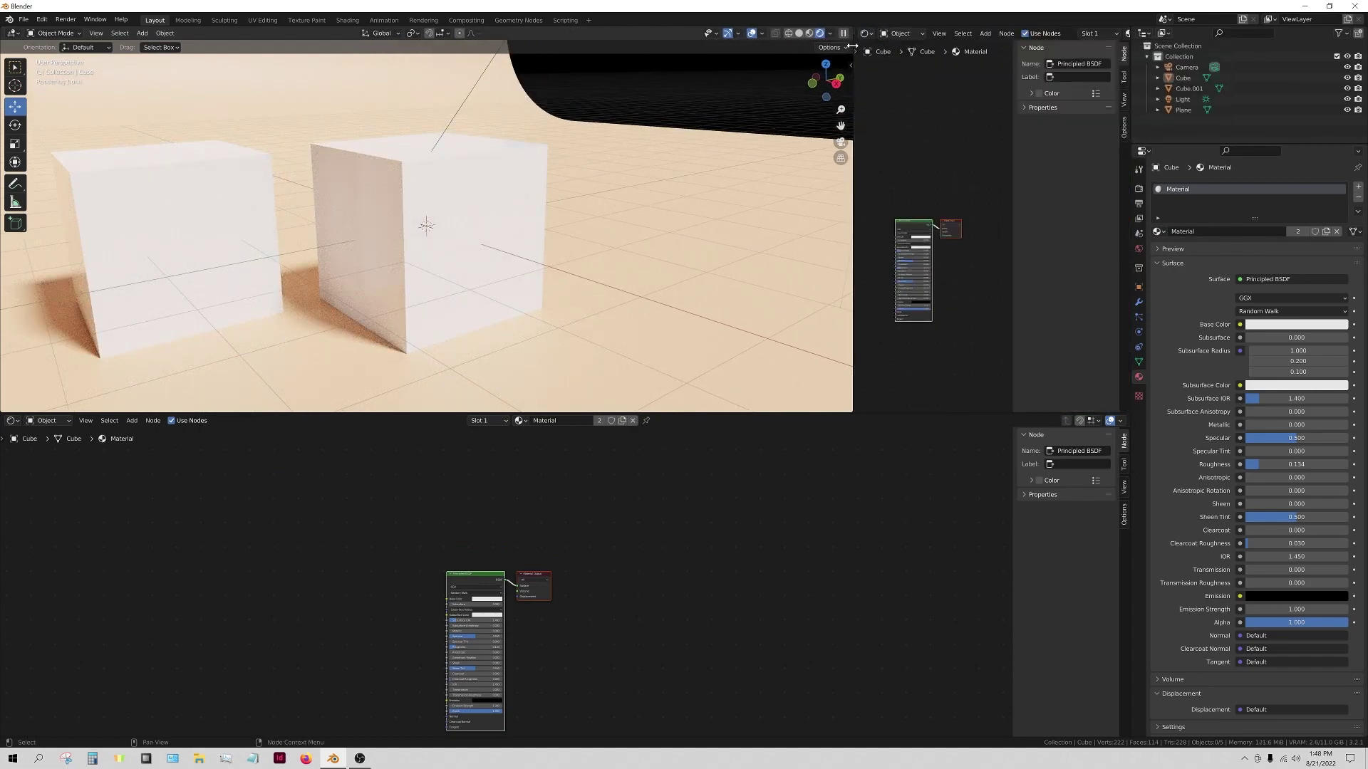
{"action": "mouse_move", "coordinate": [855, 32]}
{"action": "left_mouse_down"}
{"action": "mouse_move", "coordinate": [883, 31]}
{"action": "mouse_move", "coordinate": [865, 29]}
{"action": "left_mouse_up"}
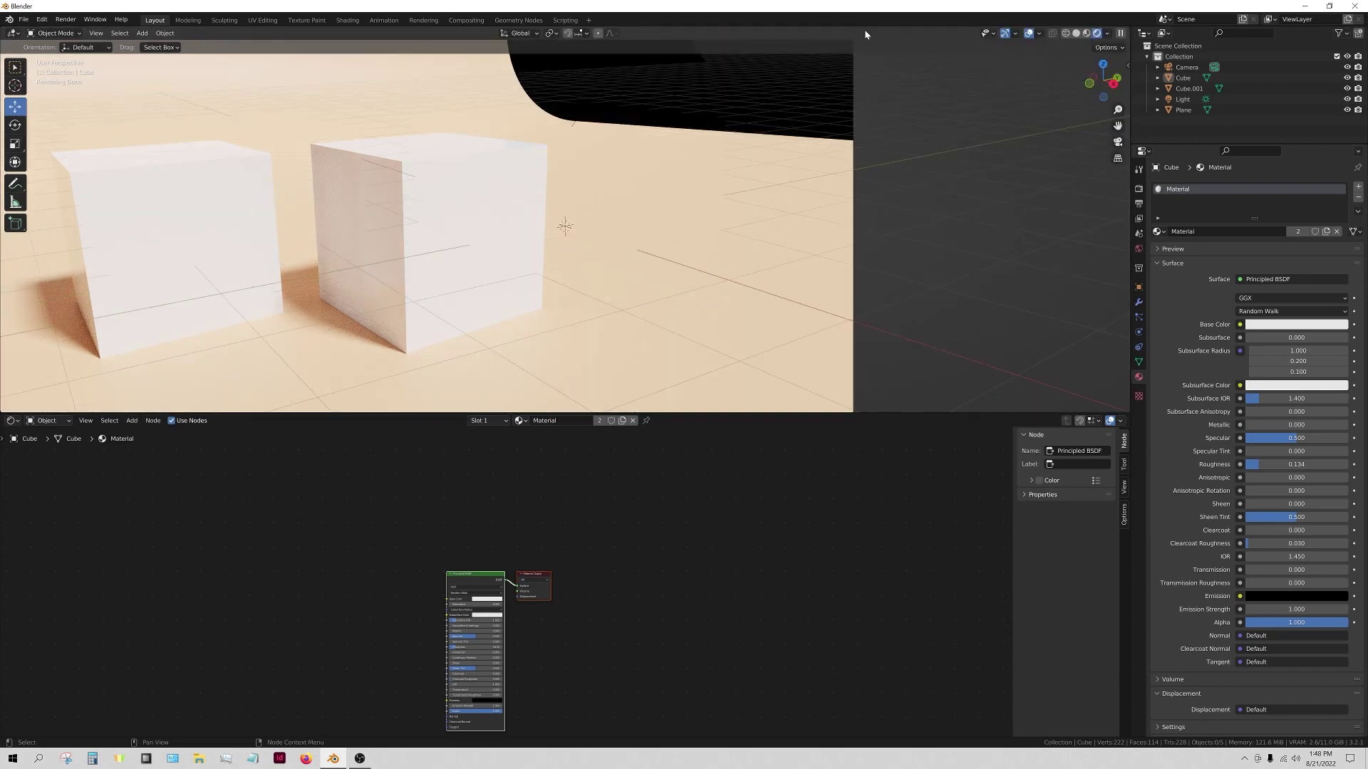
- Examine the cube material's Principled BSDF and Material Output nodes and the Shader Editor's list of materials
{"action": "middle_click_drag", "start_coordinate": [534, 644], "coordinate": [632, 623]}
{"action": "scroll", "coordinate": [632, 622], "scroll_direction": "up", "scroll_amount": 1}
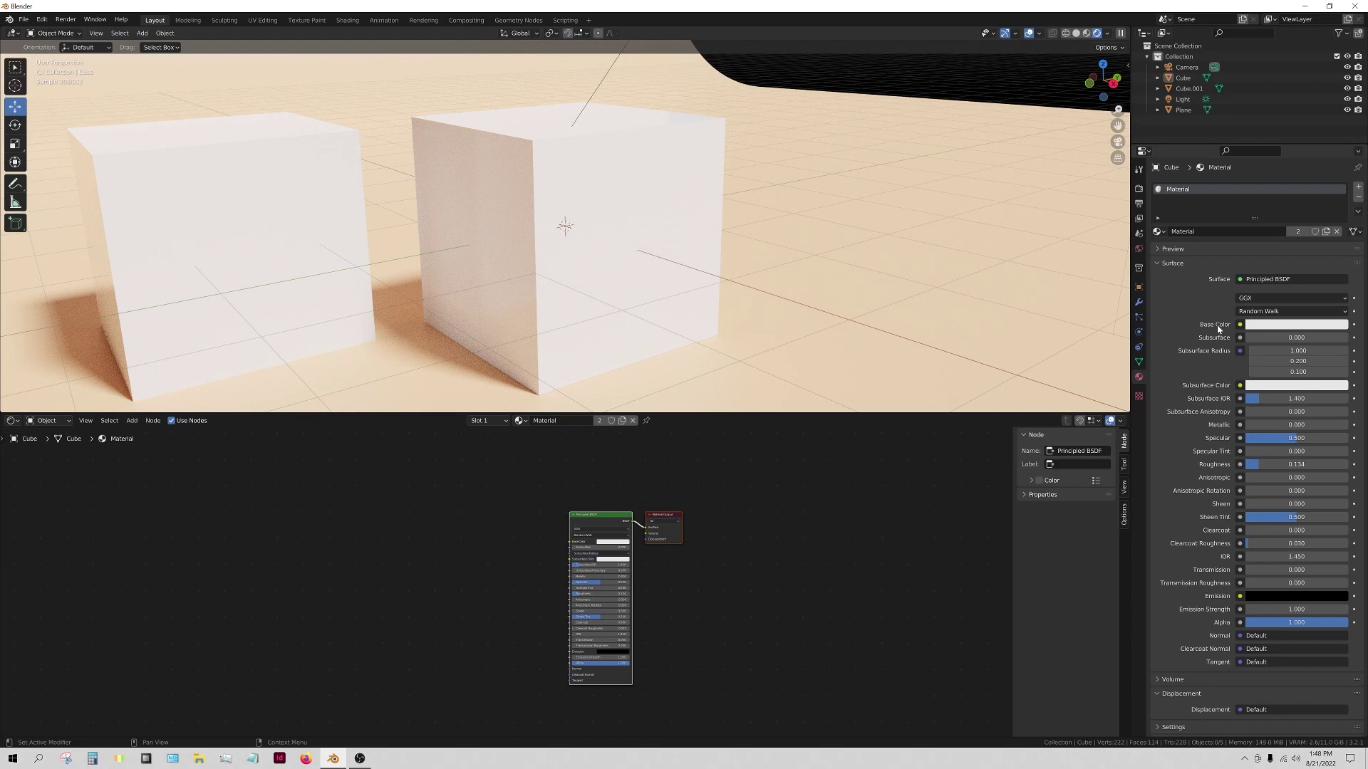
{"action": "scroll", "coordinate": [592, 643], "scroll_direction": "up", "scroll_amount": 1}
{"action": "scroll", "coordinate": [592, 643], "scroll_direction": "down", "scroll_amount": 1}
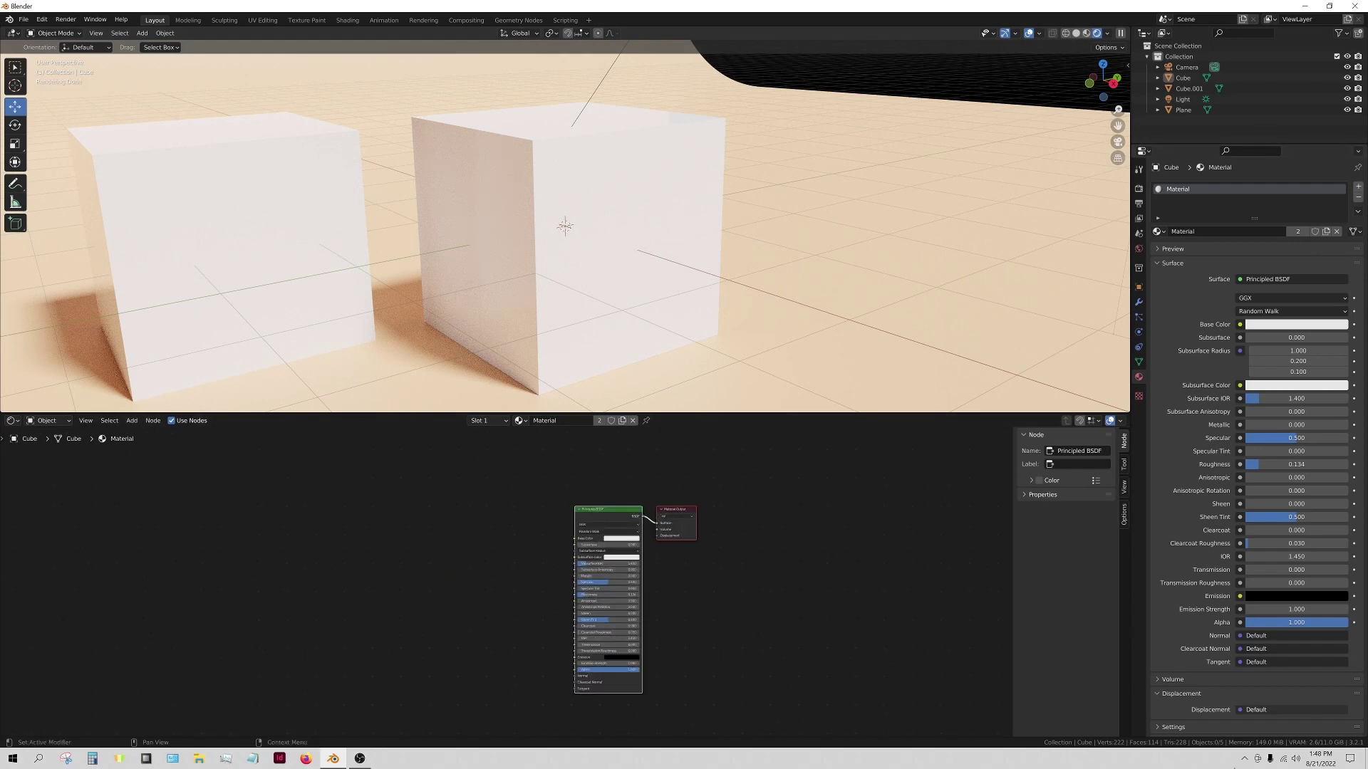
{"action": "scroll", "coordinate": [705, 570], "scroll_direction": "up", "scroll_amount": 1}
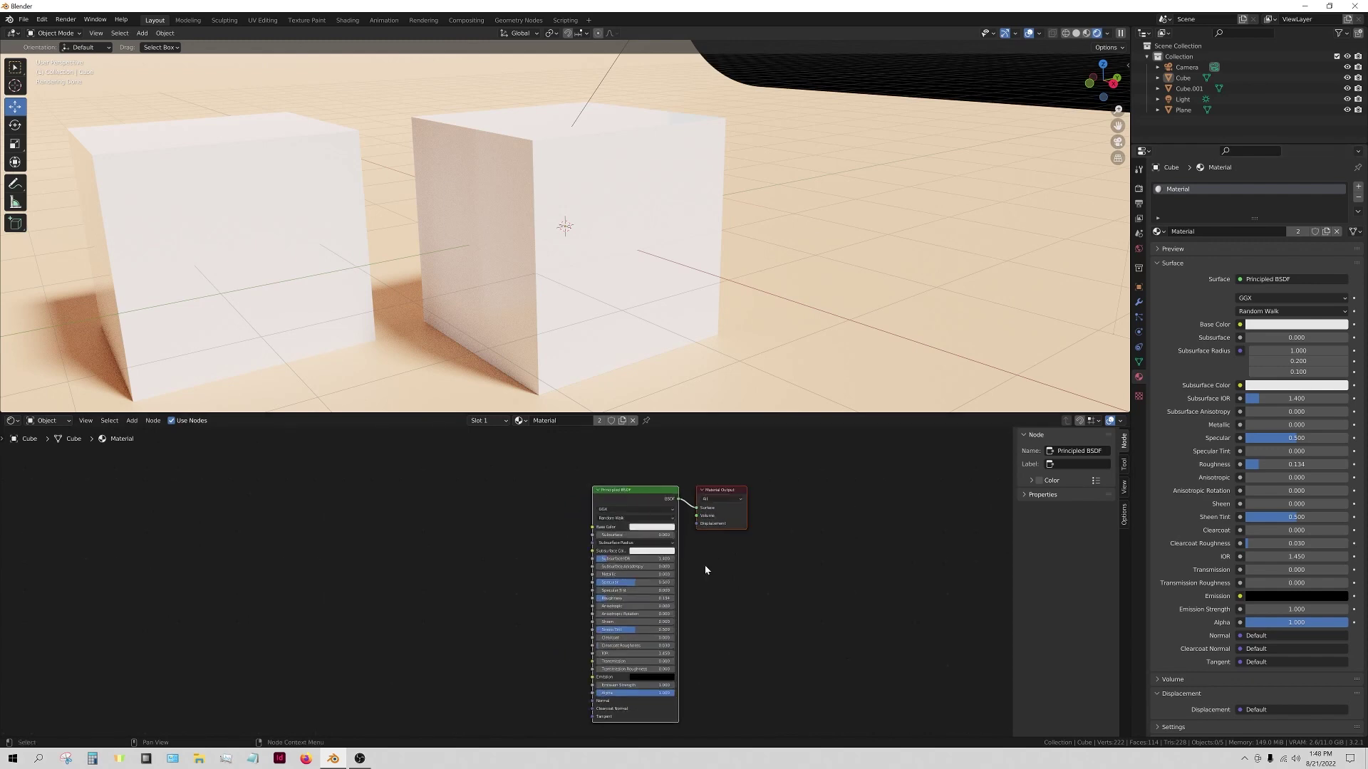
{"action": "scroll", "coordinate": [705, 570], "scroll_direction": "up", "scroll_amount": 1}
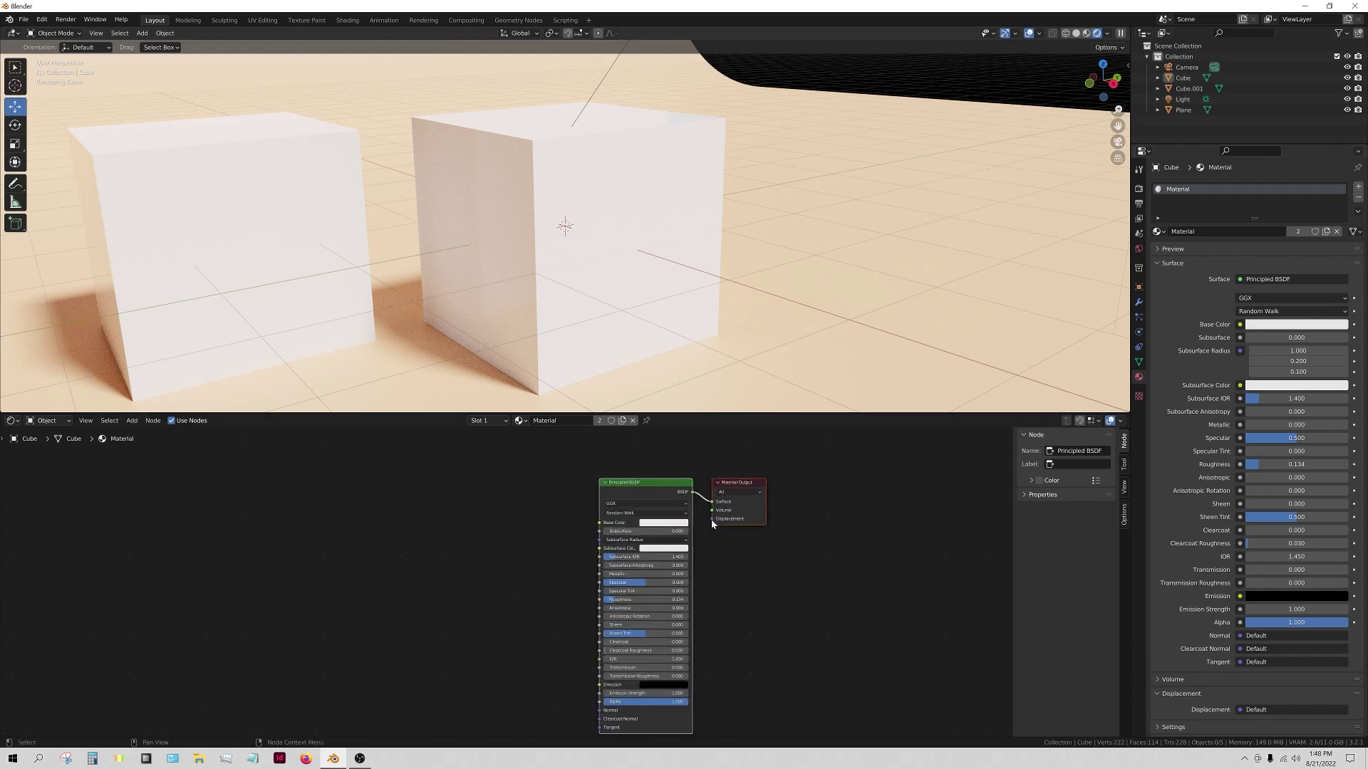
{"action": "left_click", "coordinate": [520, 421]}
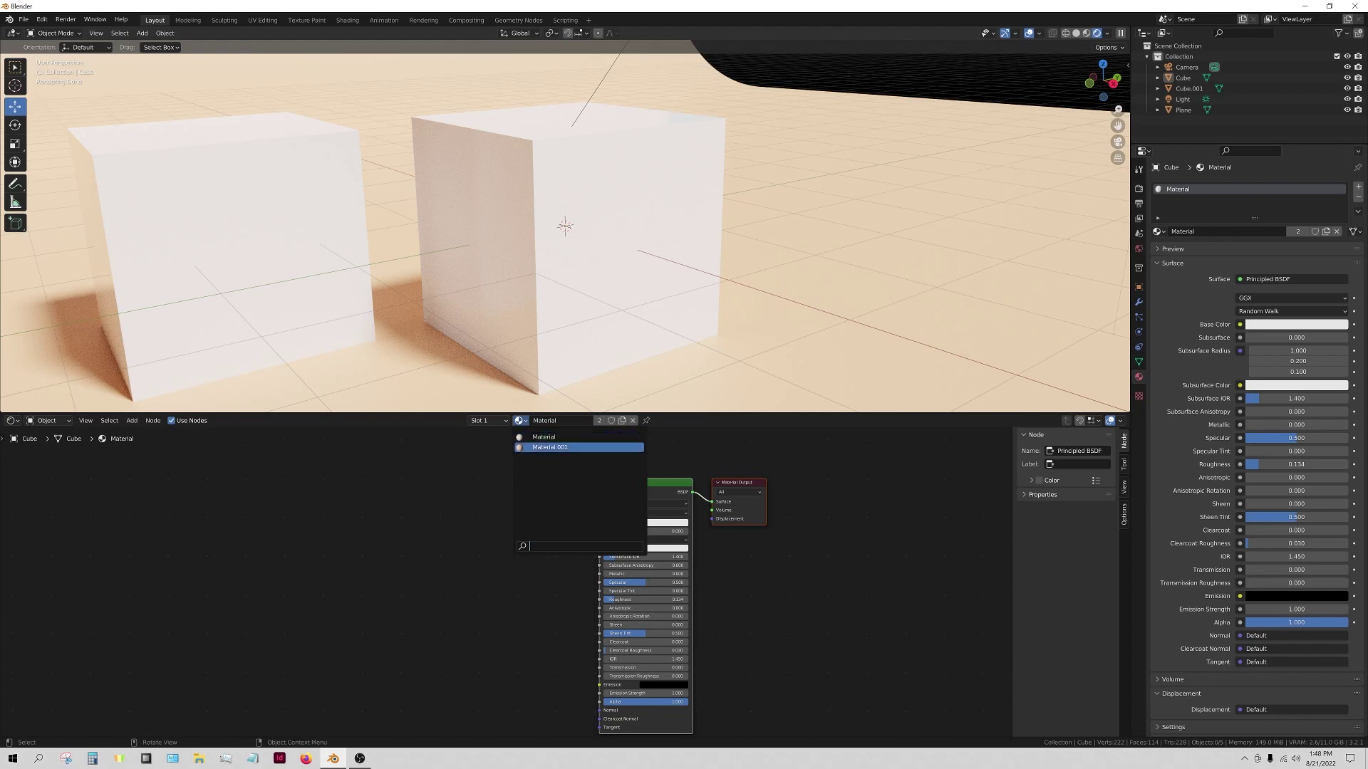
{"action": "left_click", "coordinate": [487, 442]}
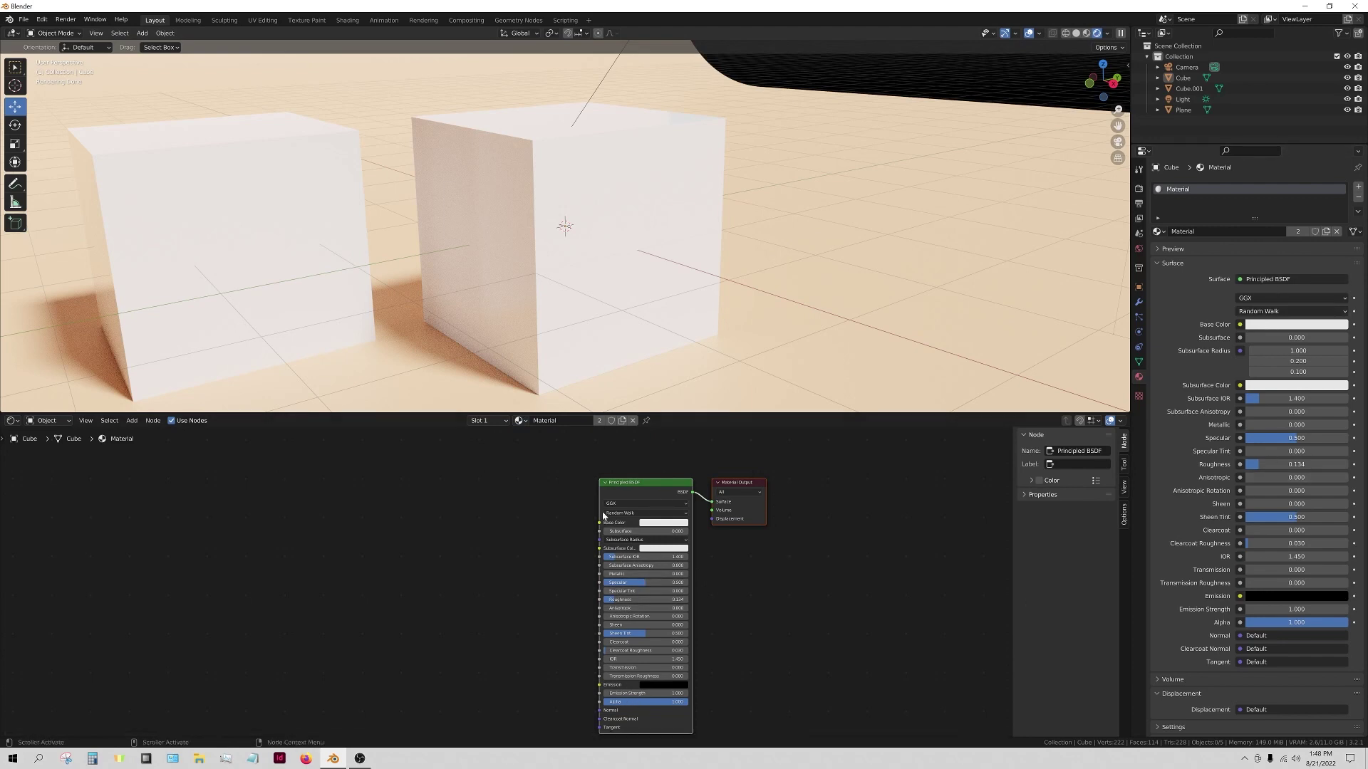
- Move the Material Output node farther away from the Principled BSDF node, leaving free space around both nodes
{"action": "left_click_drag", "start_coordinate": [736, 483], "coordinate": [708, 468]}
{"action": "left_click", "coordinate": [799, 611]}
{"action": "scroll", "coordinate": [528, 542], "scroll_direction": "down", "scroll_amount": 3}
{"action": "middle_click_drag", "start_coordinate": [528, 542], "coordinate": [589, 532]}
{"action": "scroll", "coordinate": [589, 531], "scroll_direction": "up", "scroll_amount": 1}
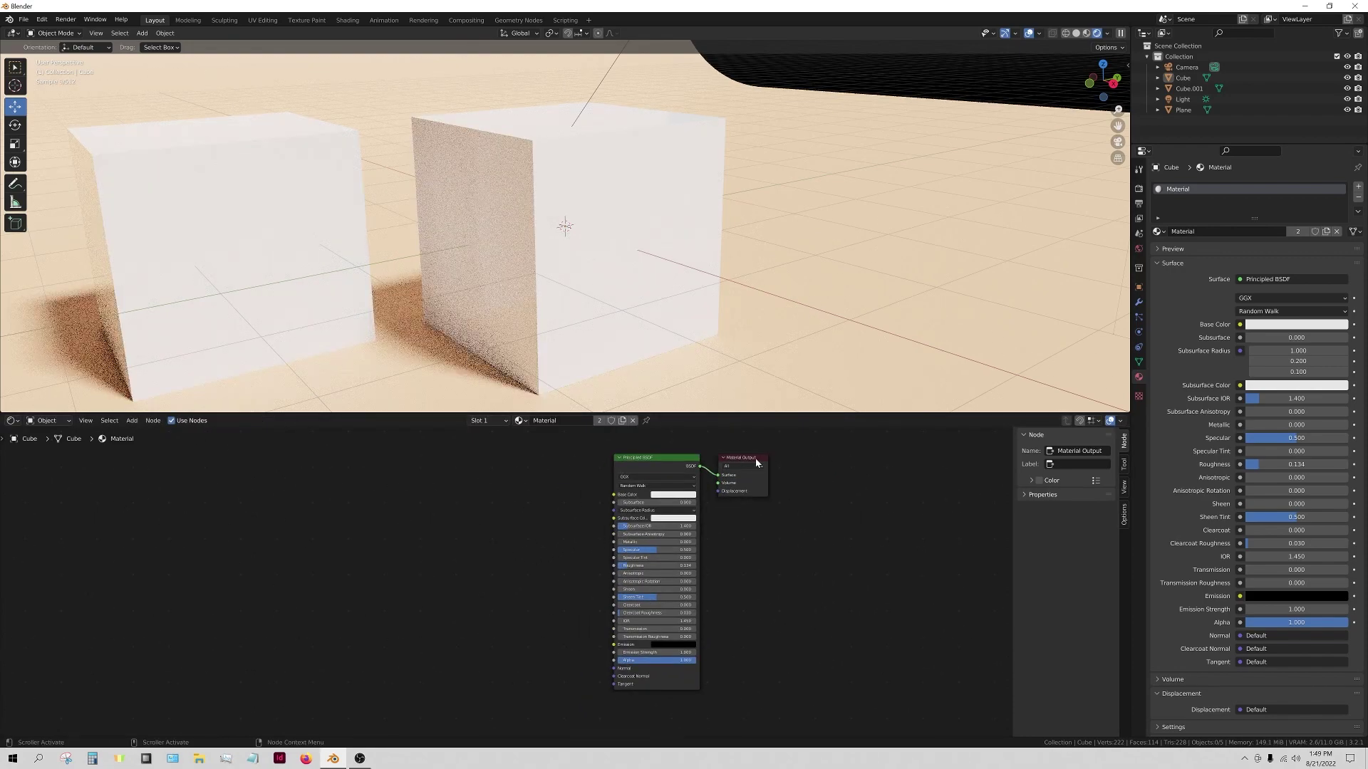
{"action": "left_click_drag", "start_coordinate": [755, 458], "coordinate": [856, 458]}
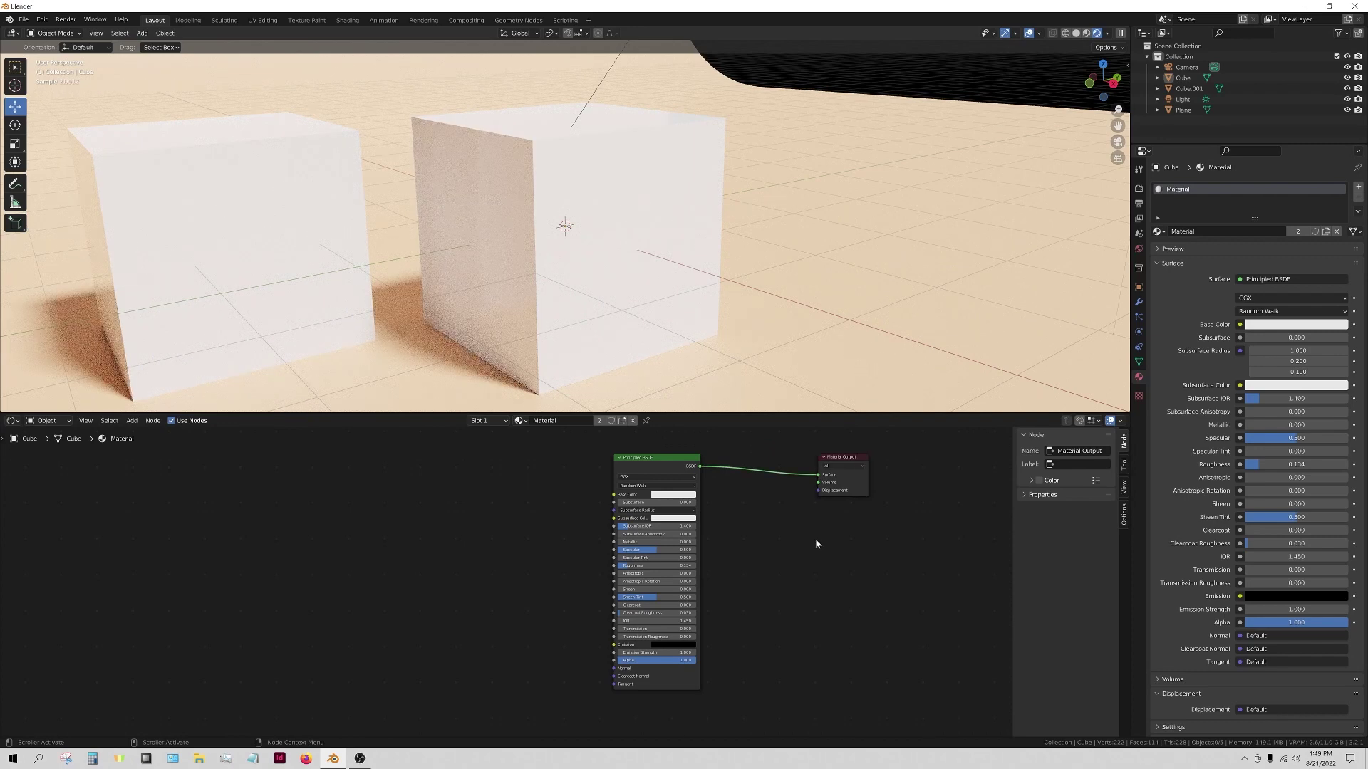
{"action": "middle_click_drag", "start_coordinate": [359, 545], "coordinate": [399, 562]}
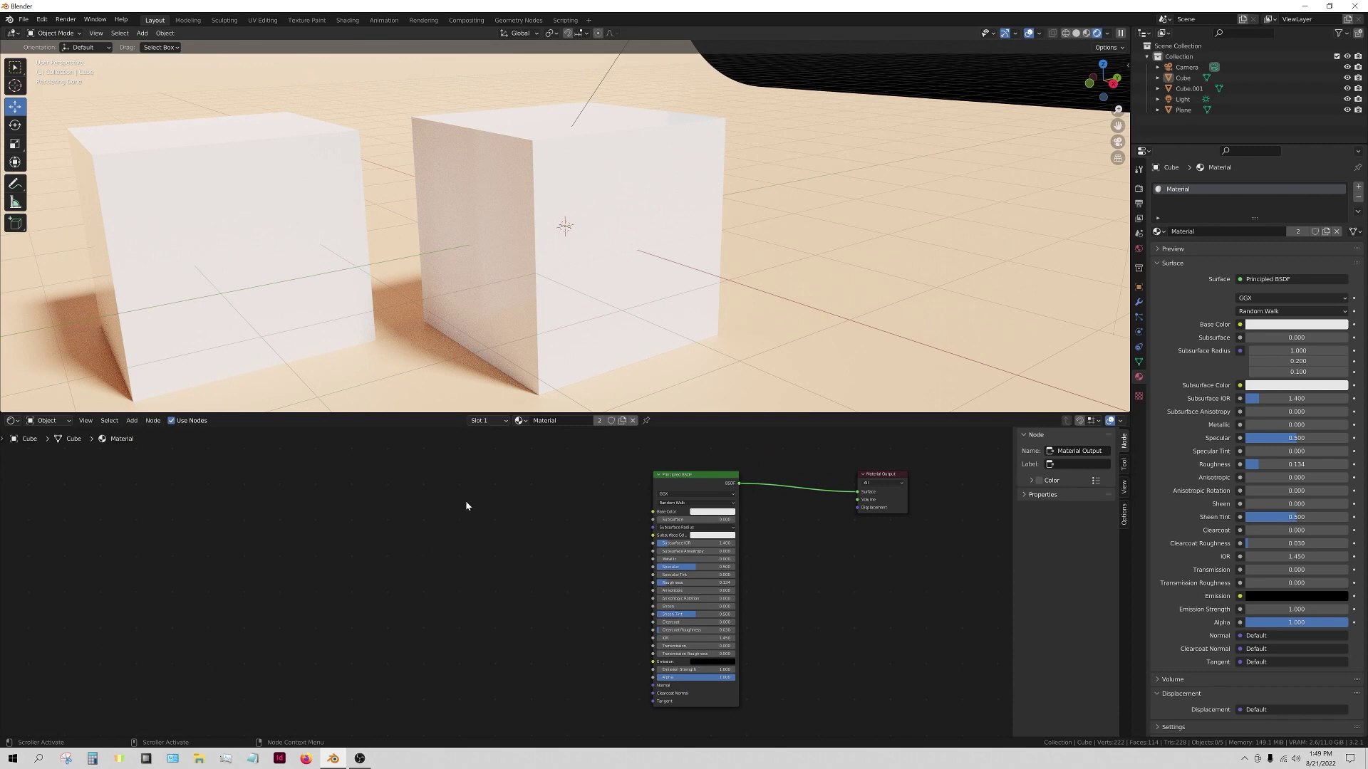
- Switch to File Explorer and open the liq2 texture folder inside the squidly folder on the Desktop
{"action": "key", "text": "shift+a"}
{"action": "left_click", "coordinate": [206, 764]}
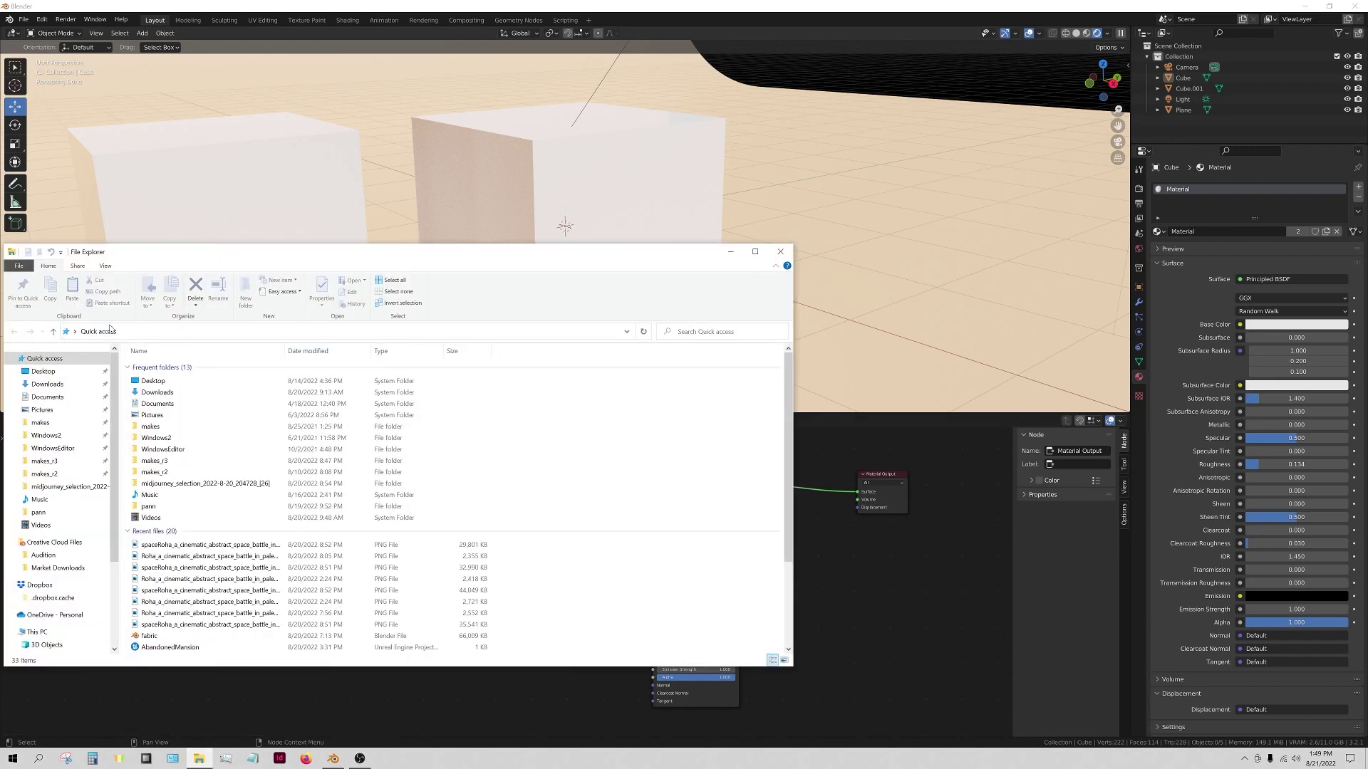
{"action": "left_click", "coordinate": [61, 375]}
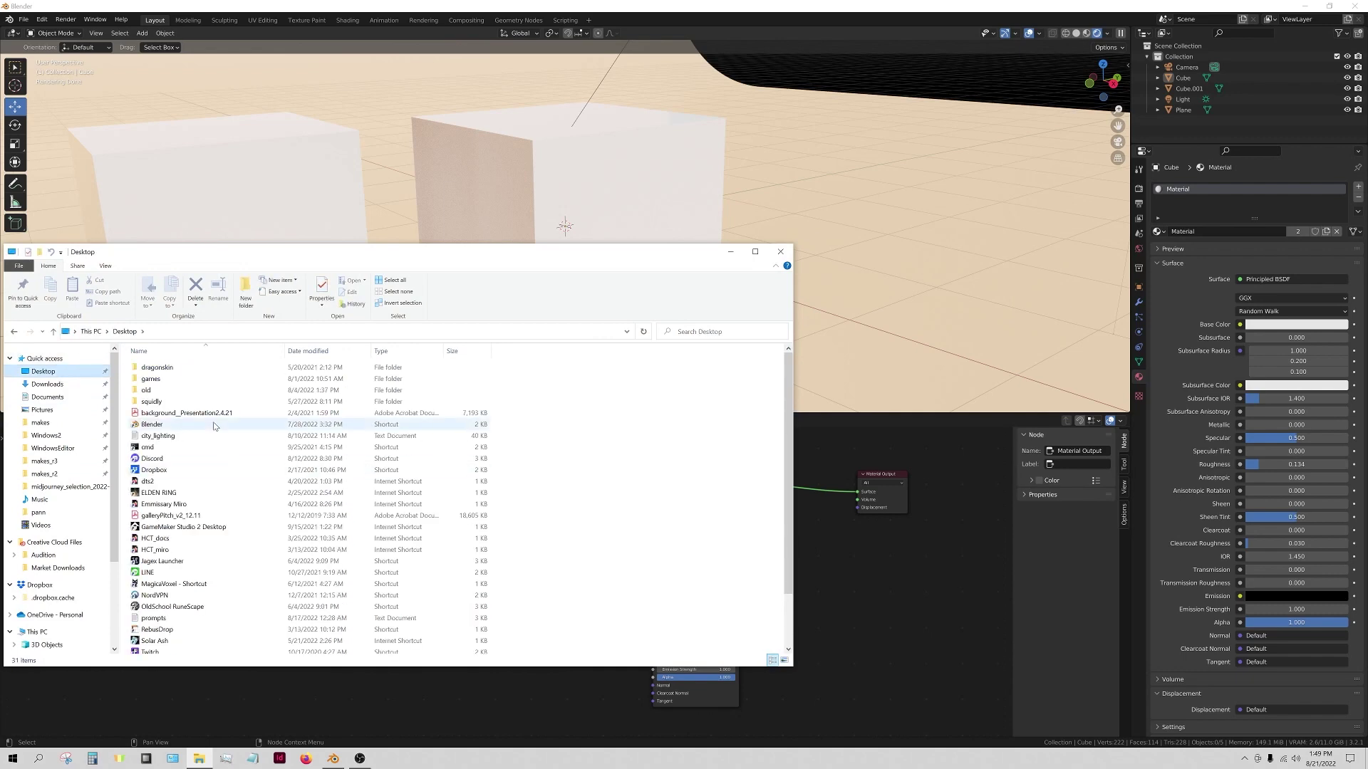
{"action": "left_click", "coordinate": [187, 367]}
{"action": "double_click", "coordinate": [153, 402]}
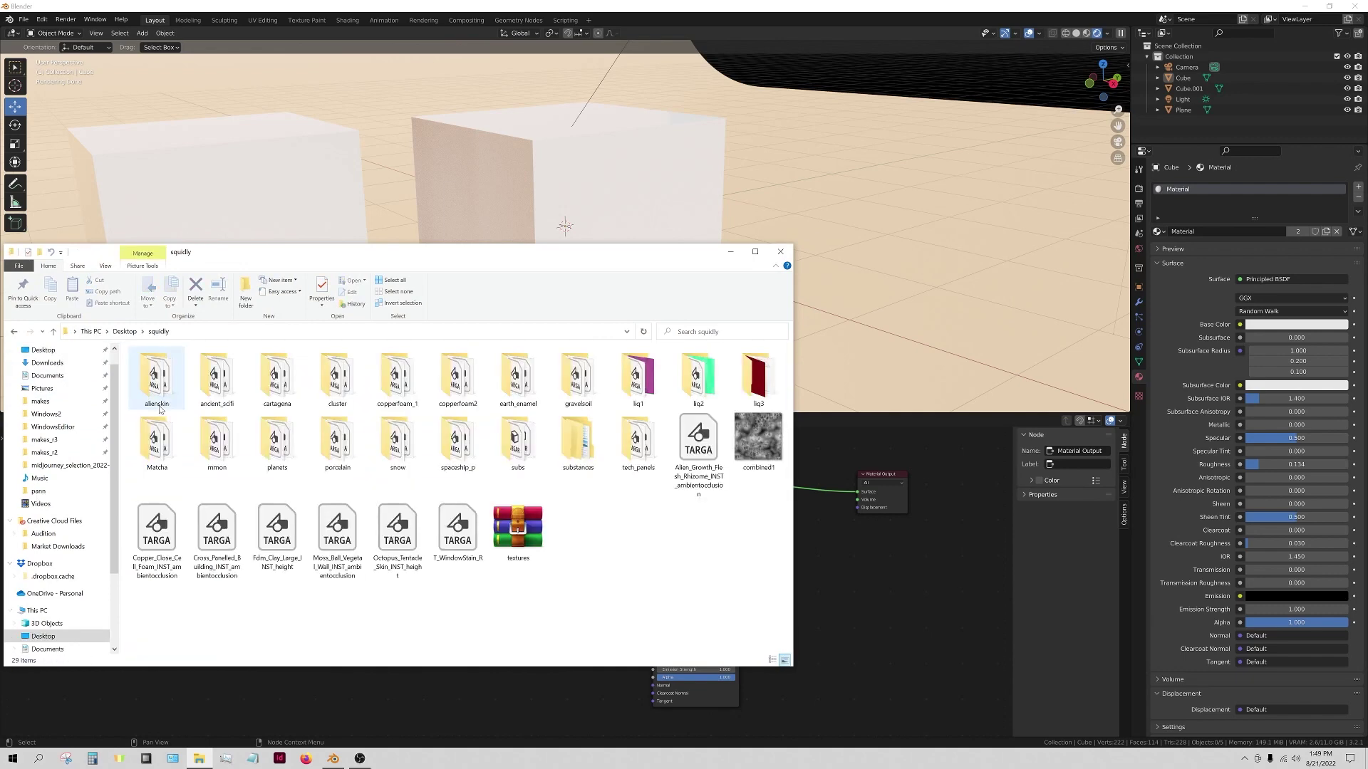
{"action": "left_click", "coordinate": [695, 387]}
{"action": "double_click", "coordinate": [694, 387]}
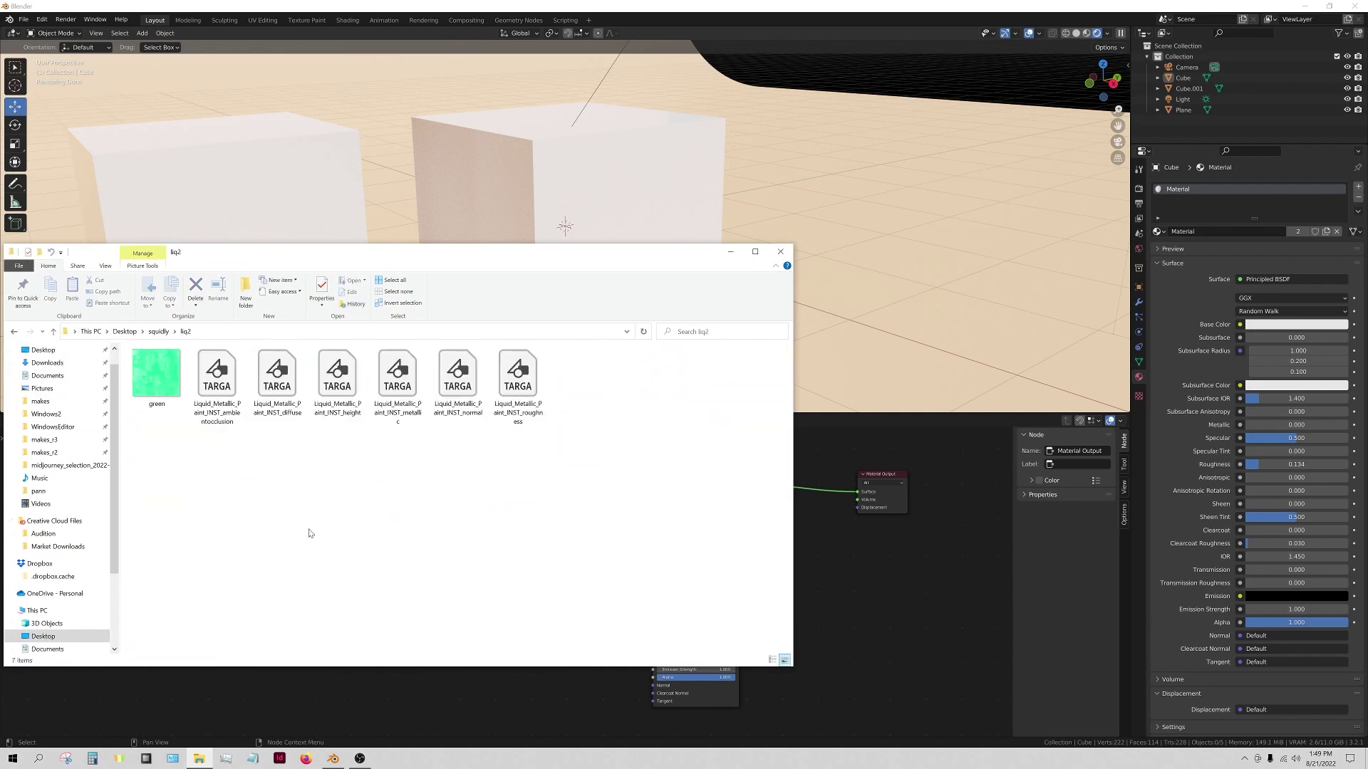
- Add the green image to the cube's material as an Image Texture node, placed before the Principled BSDF node
{"action": "left_click", "coordinate": [170, 388]}
{"action": "left_click_drag", "start_coordinate": [538, 681], "coordinate": [538, 682]}
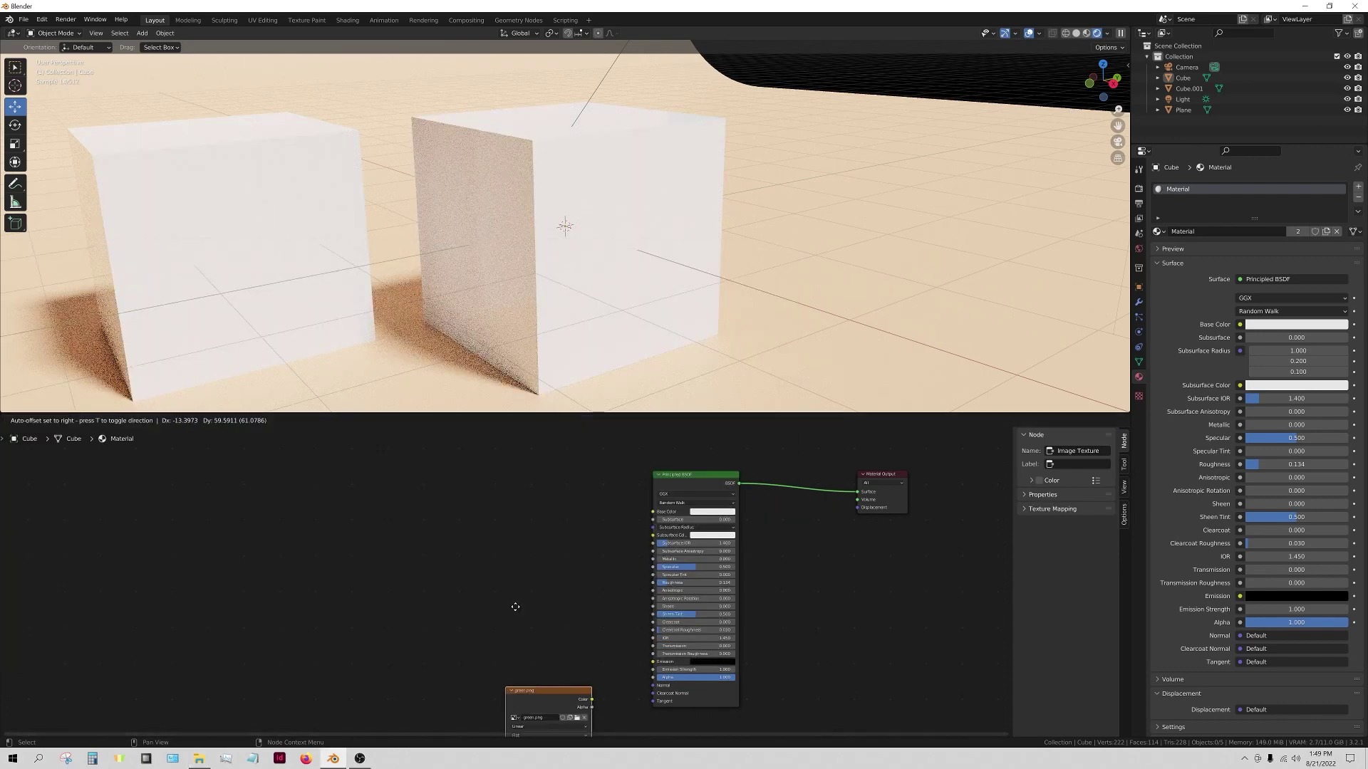
{"action": "left_click", "coordinate": [448, 476]}
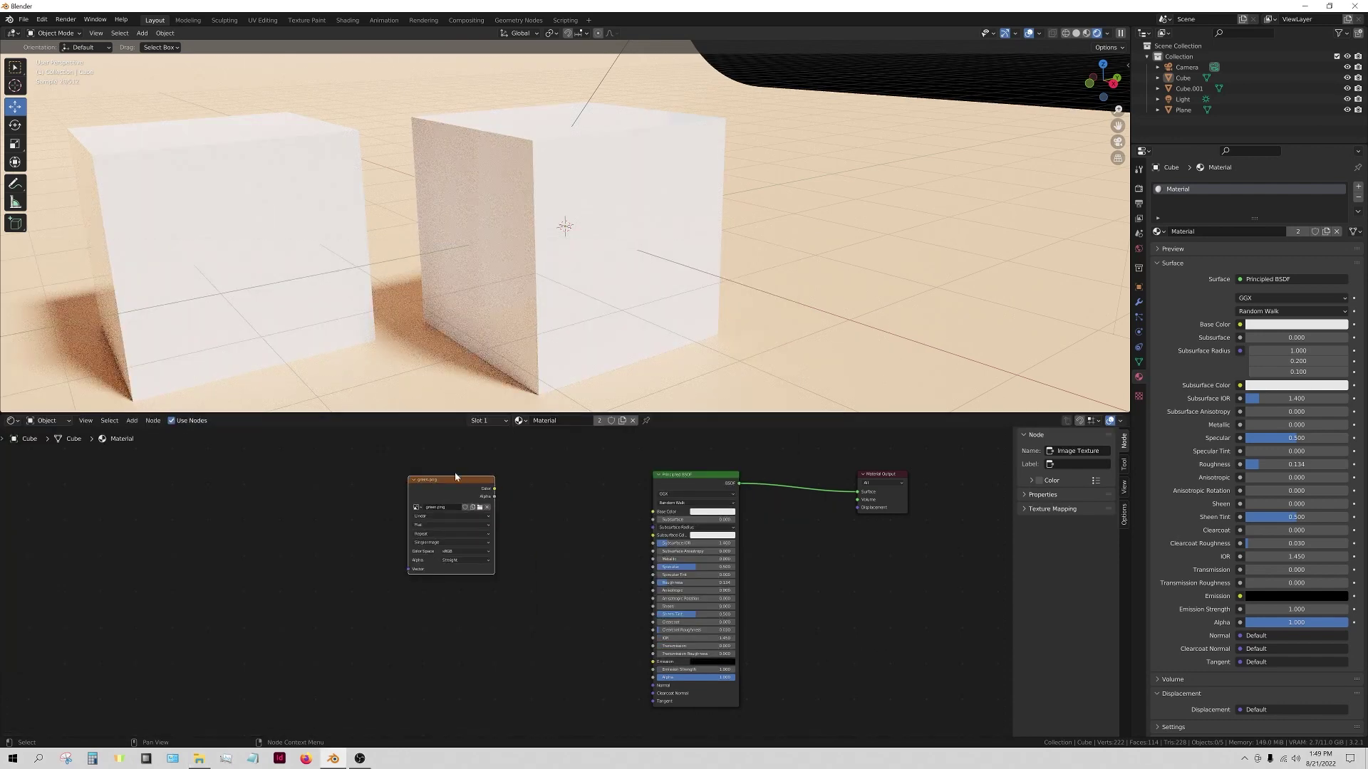
- Try linking the green texture's Color to Base Color and Roughness and its Alpha to Roughness, then cut the link
{"action": "left_click_drag", "start_coordinate": [495, 491], "coordinate": [653, 512]}
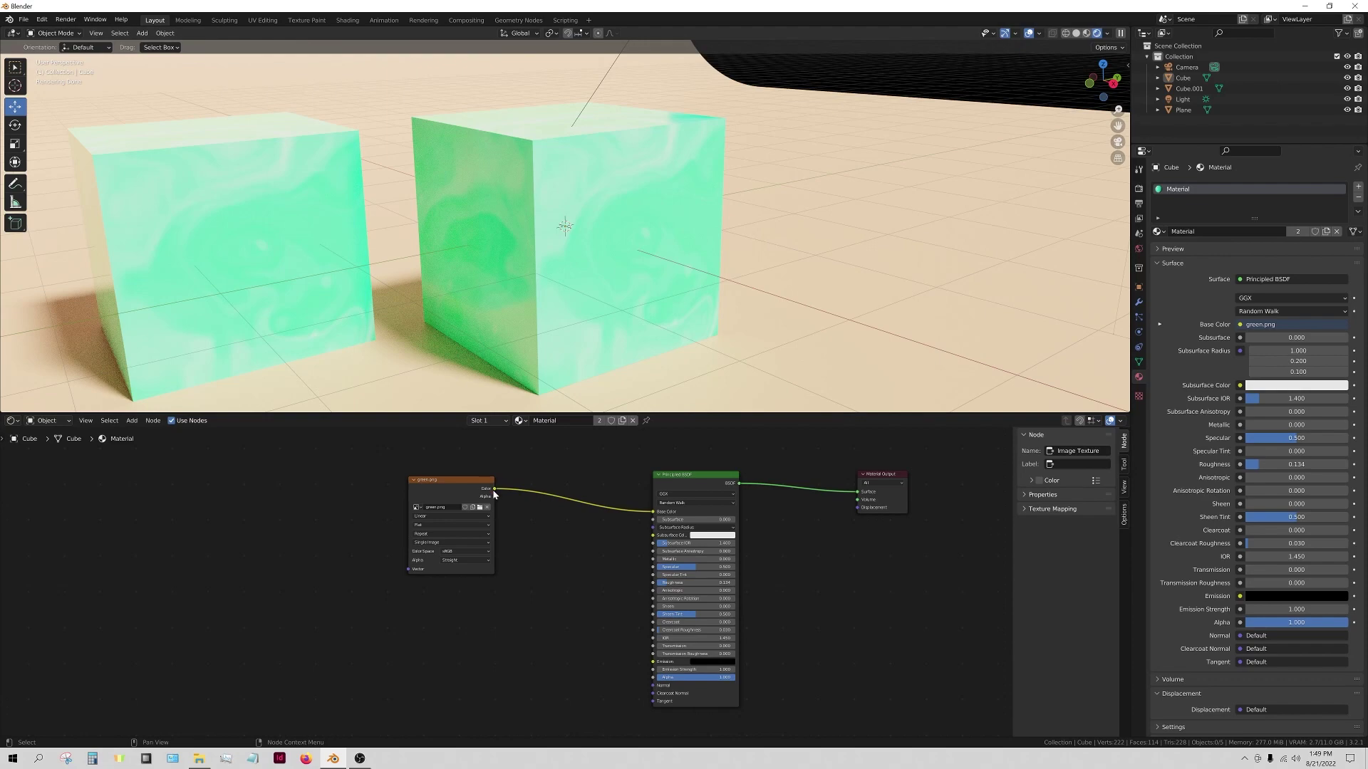
{"action": "left_click_drag", "start_coordinate": [494, 489], "coordinate": [655, 584], "text": "ctrl"}
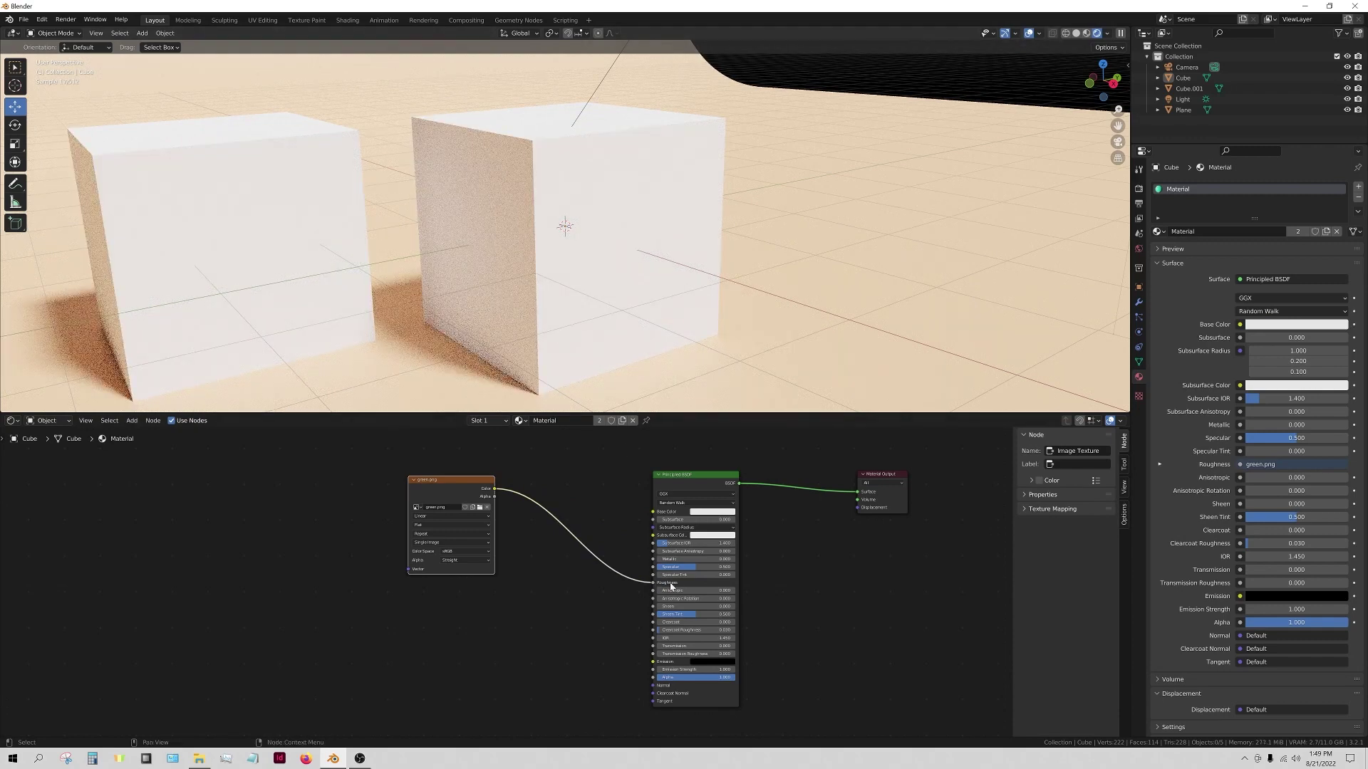
{"action": "mouse_move", "coordinate": [602, 280]}
{"action": "middle_mouse_down"}
{"action": "mouse_move", "coordinate": [623, 289]}
{"action": "mouse_move", "coordinate": [602, 288]}
{"action": "middle_mouse_up"}
{"action": "right_click_drag", "start_coordinate": [527, 477], "coordinate": [508, 507], "text": "ctrl"}
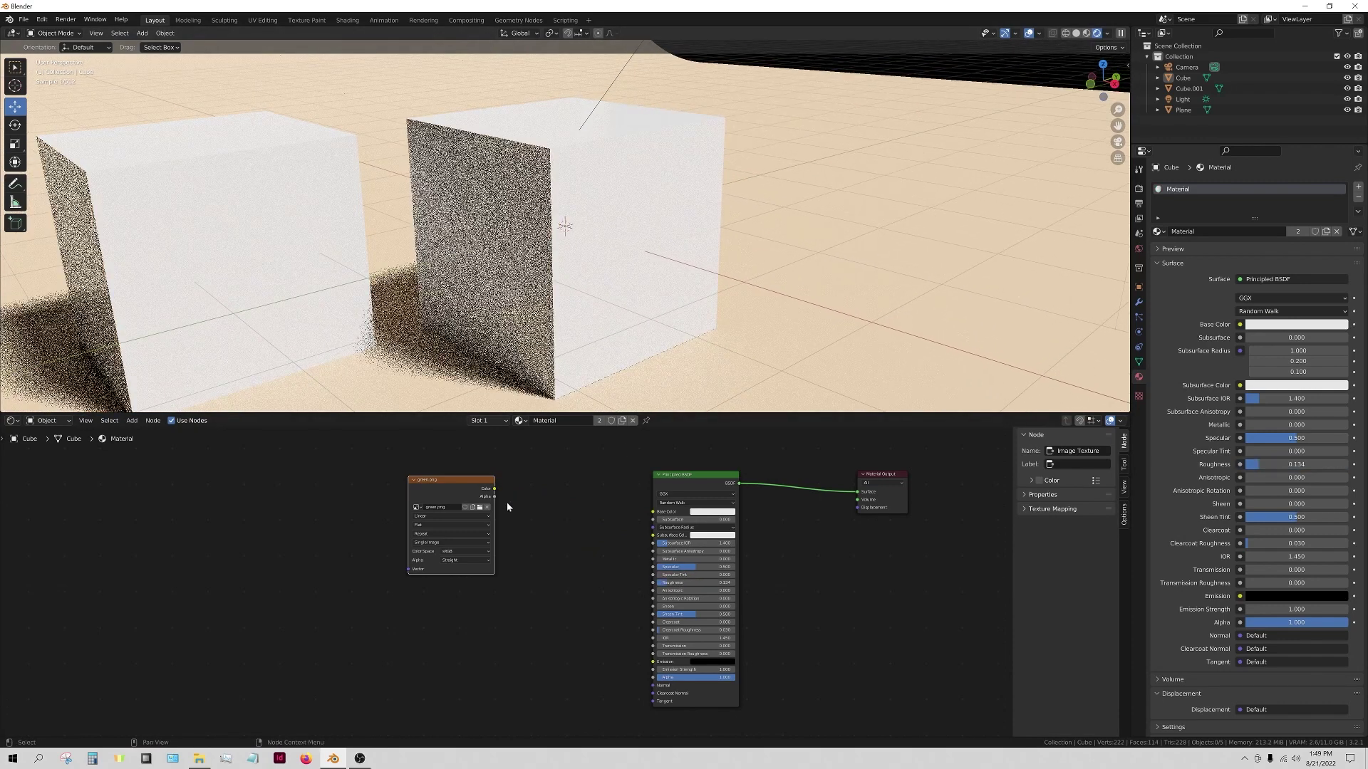
{"action": "left_click_drag", "start_coordinate": [495, 497], "coordinate": [654, 583]}
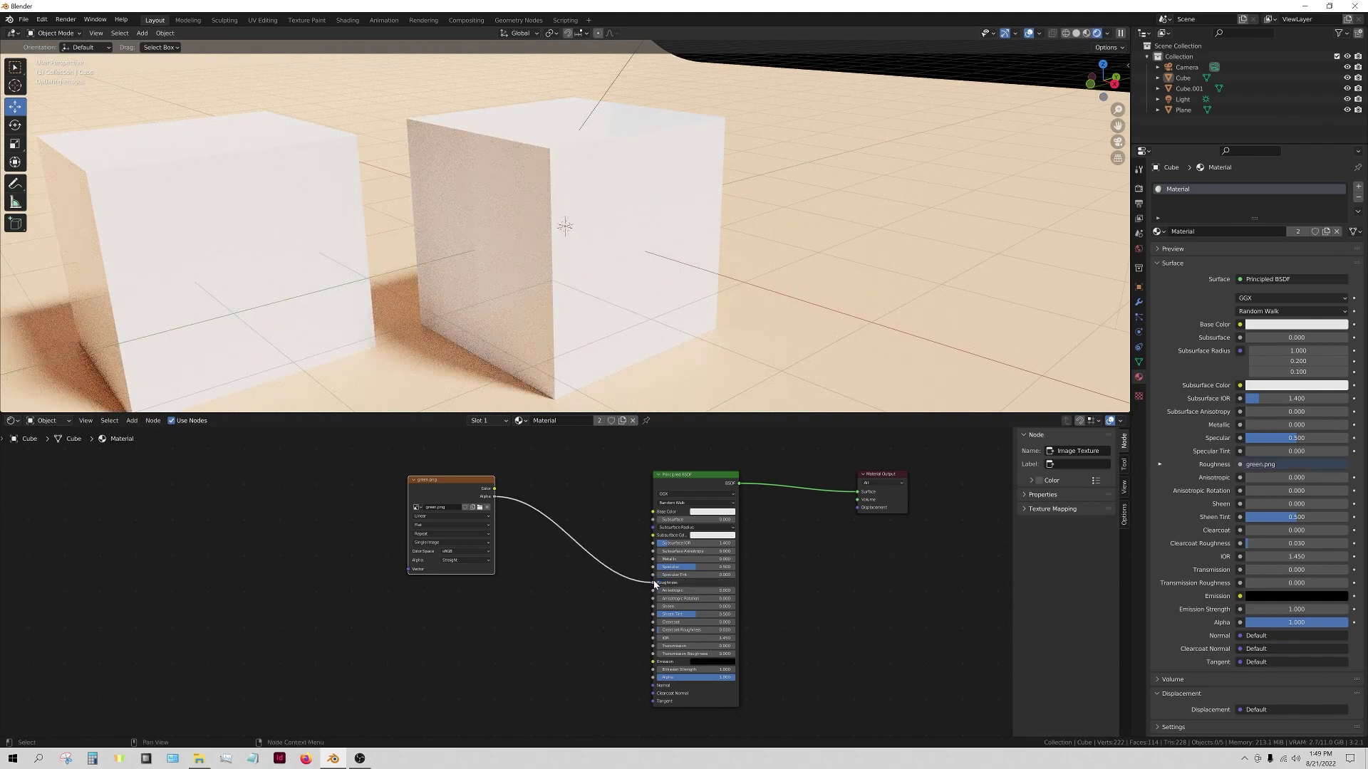
{"action": "right_click_drag", "start_coordinate": [613, 502], "coordinate": [582, 569], "text": "ctrl"}
- Link the green texture's Color output to the Principled BSDF's Roughness input and move the texture node farther from the shader
{"action": "left_click_drag", "start_coordinate": [495, 489], "coordinate": [654, 525]}
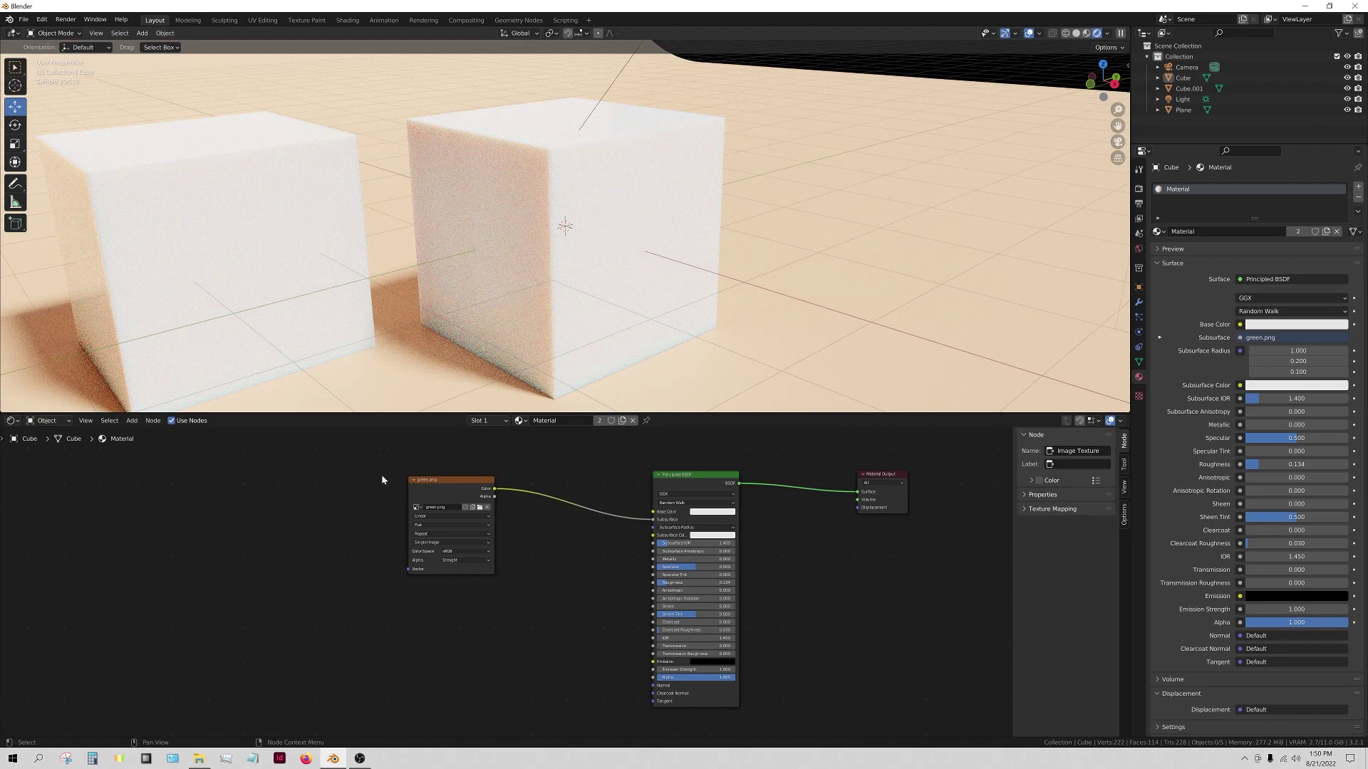
{"action": "left_click_drag", "start_coordinate": [446, 484], "coordinate": [310, 490]}
{"action": "left_click_drag", "start_coordinate": [652, 519], "coordinate": [652, 583]}
- Insert a Math node into the link between the green texture and the Roughness input
{"action": "key", "text": "shift+a"}
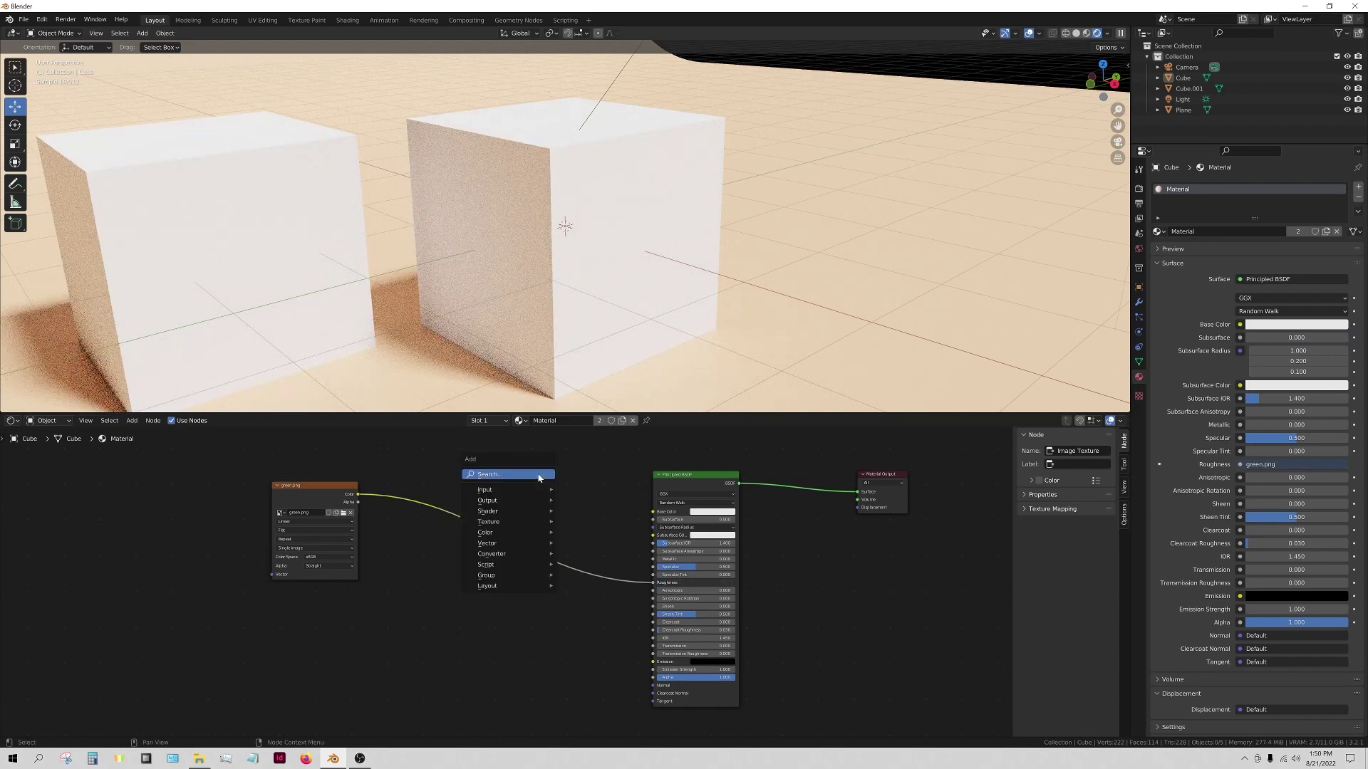
{"action": "left_click", "coordinate": [503, 476]}
{"action": "type", "text": "math"}
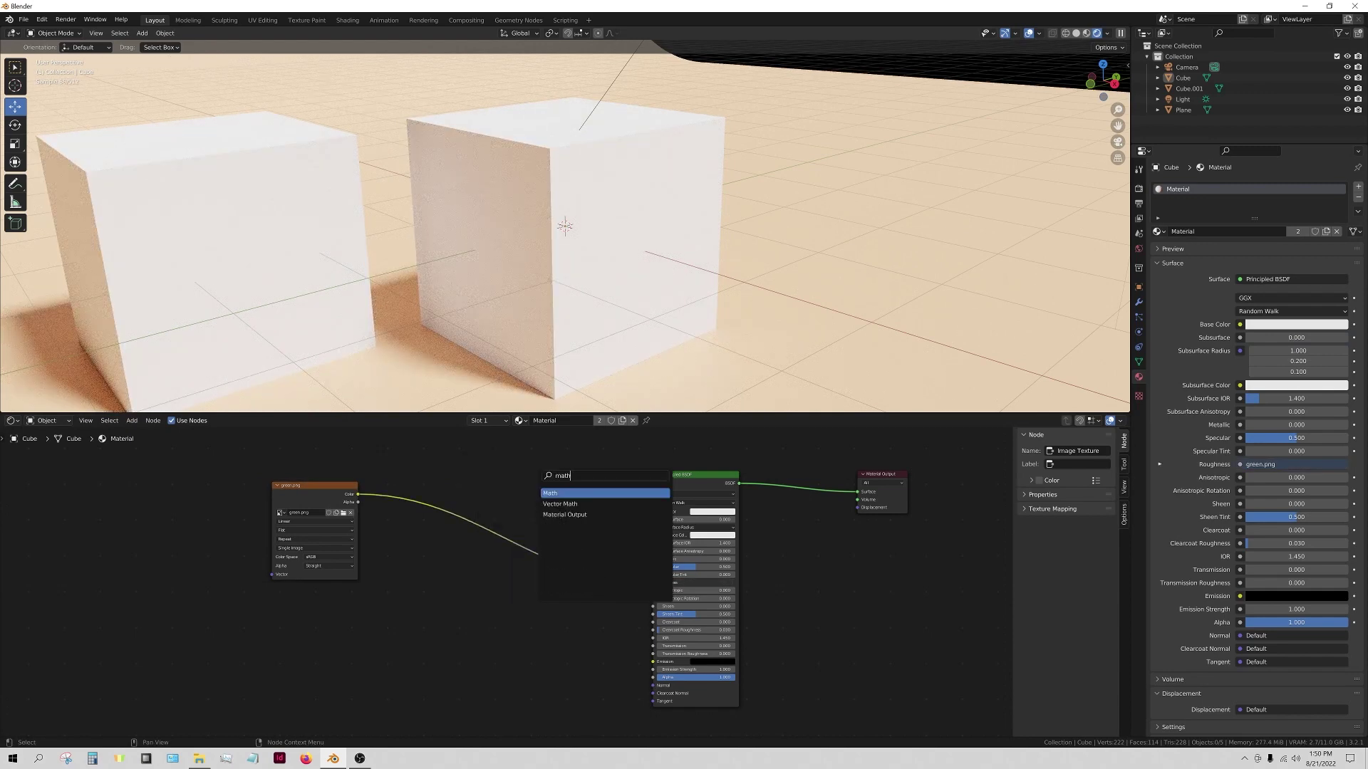
{"action": "key", "text": "Return"}
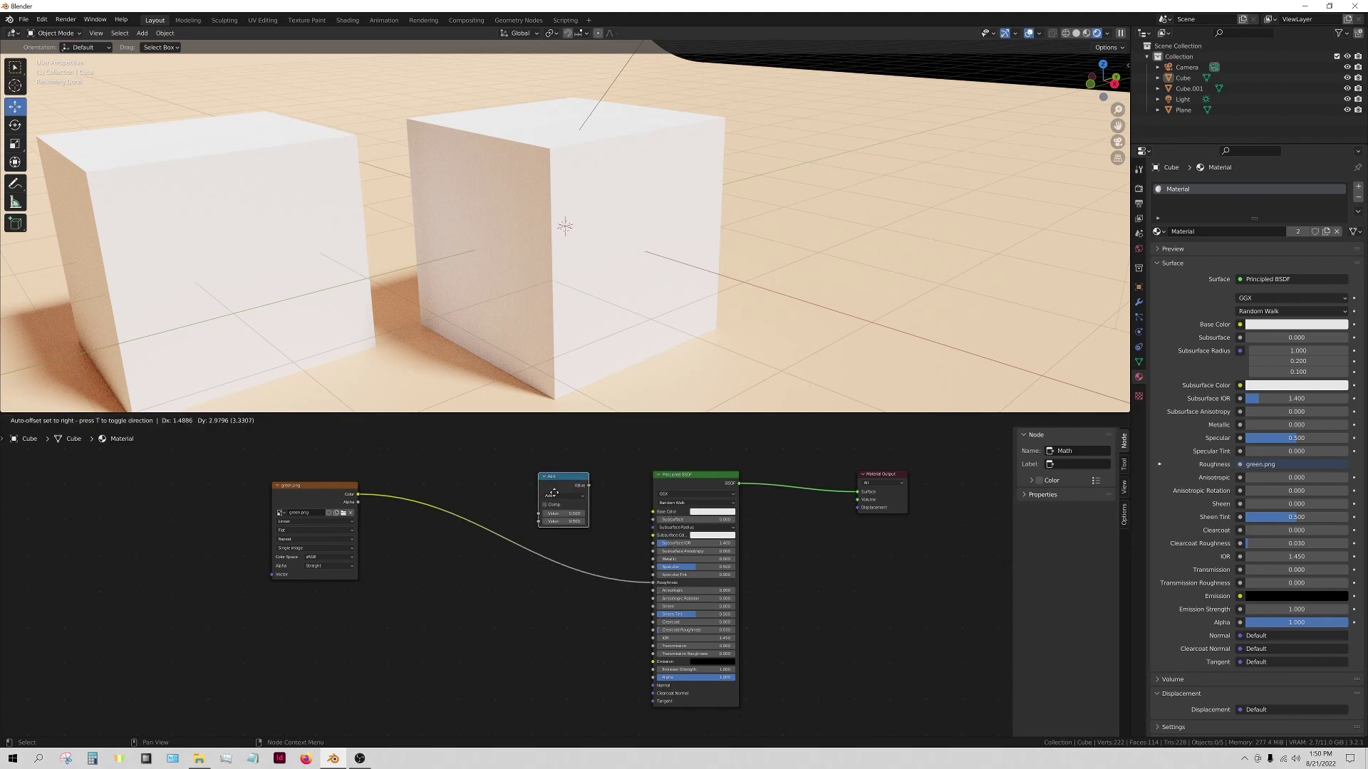
{"action": "left_click", "coordinate": [526, 502]}
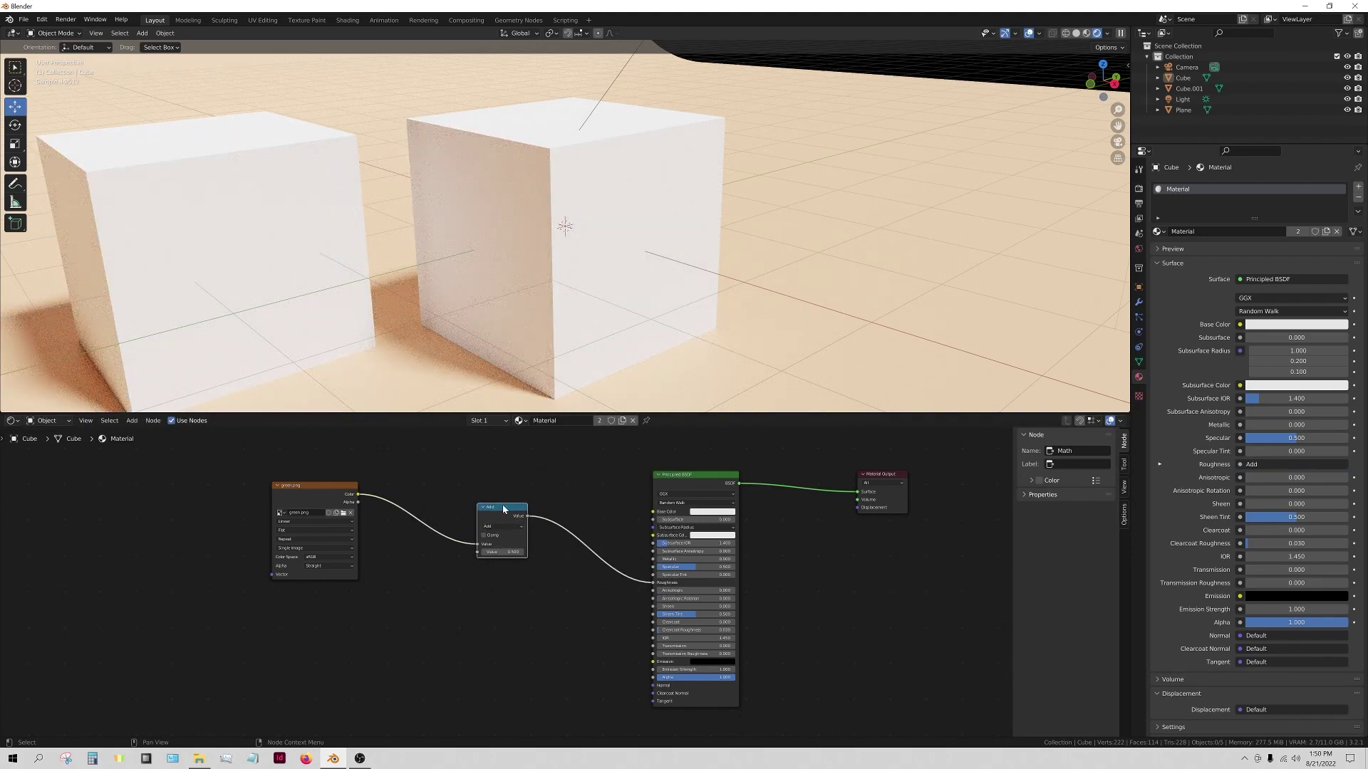
{"action": "left_click_drag", "start_coordinate": [509, 509], "coordinate": [505, 496]}
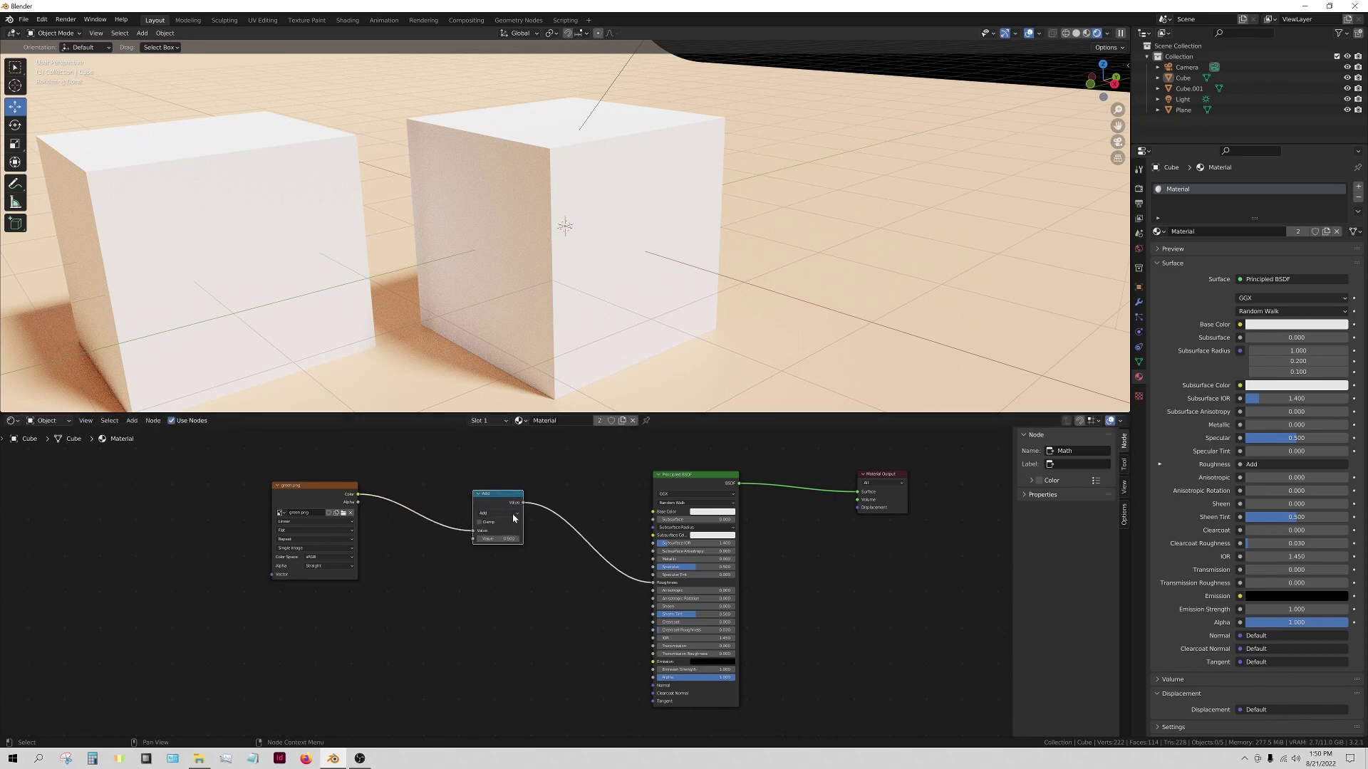
- Set the Math node's operation to Multiply and change its multiplier value
{"action": "left_click", "coordinate": [513, 513]}
{"action": "left_click", "coordinate": [488, 549]}
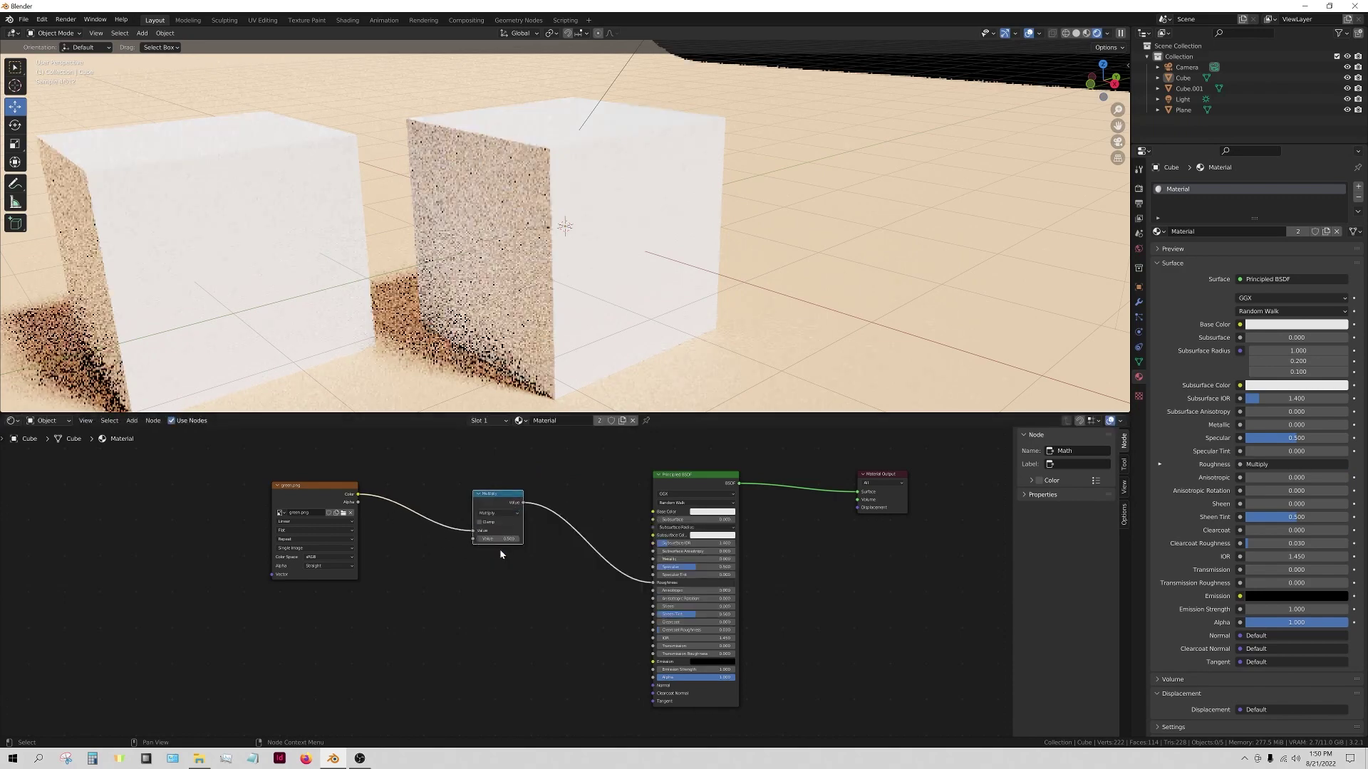
{"action": "double_click", "coordinate": [483, 540]}
{"action": "key", "text": "Return"}
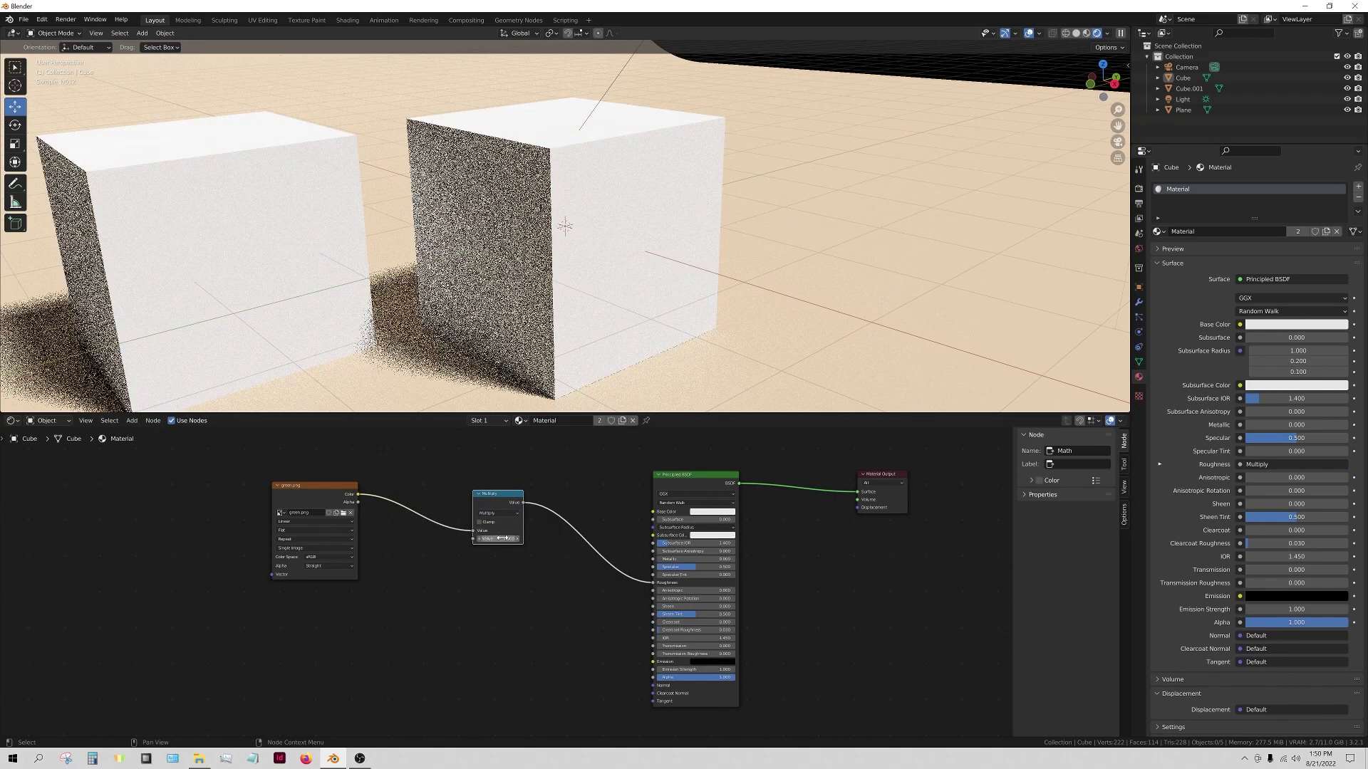
- Try a pink Base Color, then link the green texture's Color output to Base Color, with the Multiply node moved below the link
{"action": "left_click", "coordinate": [706, 514]}
{"action": "left_click", "coordinate": [732, 444]}
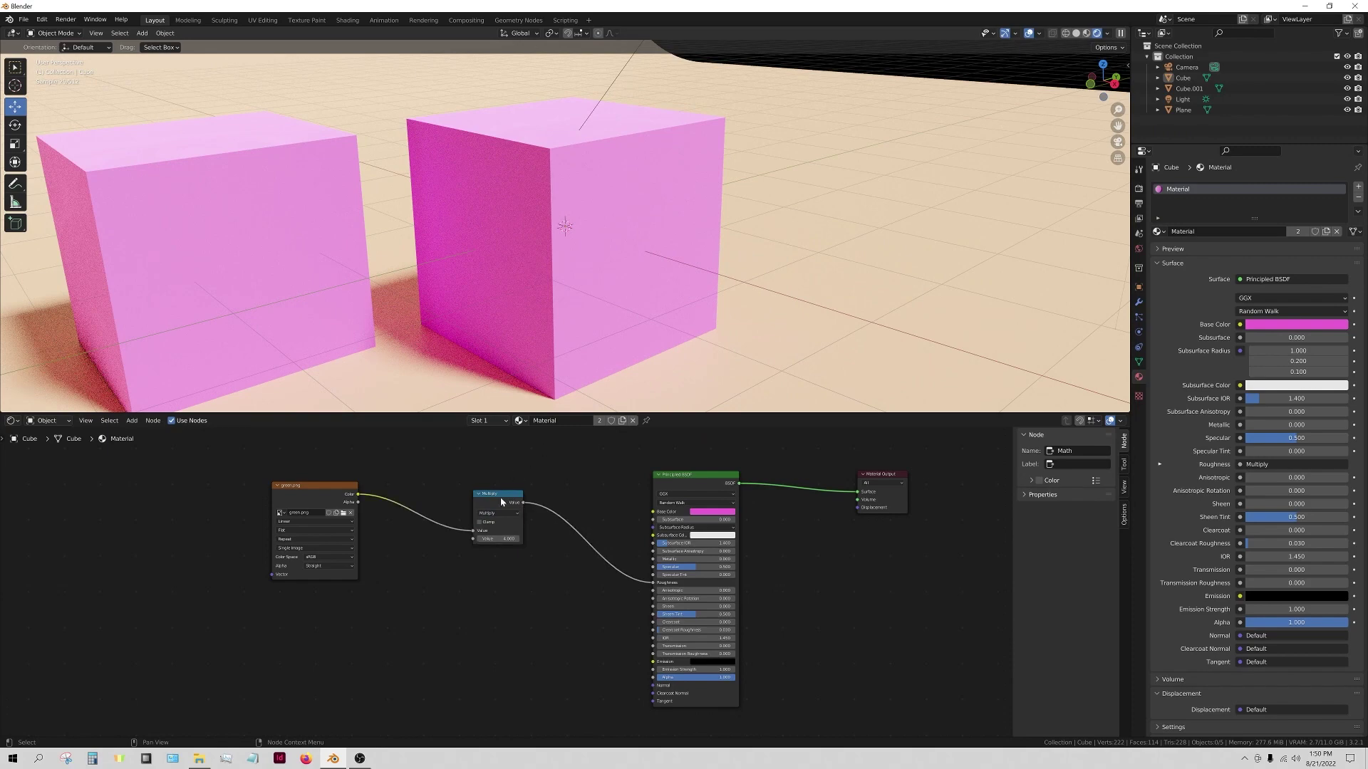
{"action": "left_click_drag", "start_coordinate": [502, 502], "coordinate": [493, 545]}
{"action": "left_click_drag", "start_coordinate": [357, 494], "coordinate": [668, 513]}
- Enlarge the 3D viewport over the node editor and raise the Multiply node's value to 10
{"action": "left_click", "coordinate": [498, 582]}
{"action": "key", "text": "Return"}
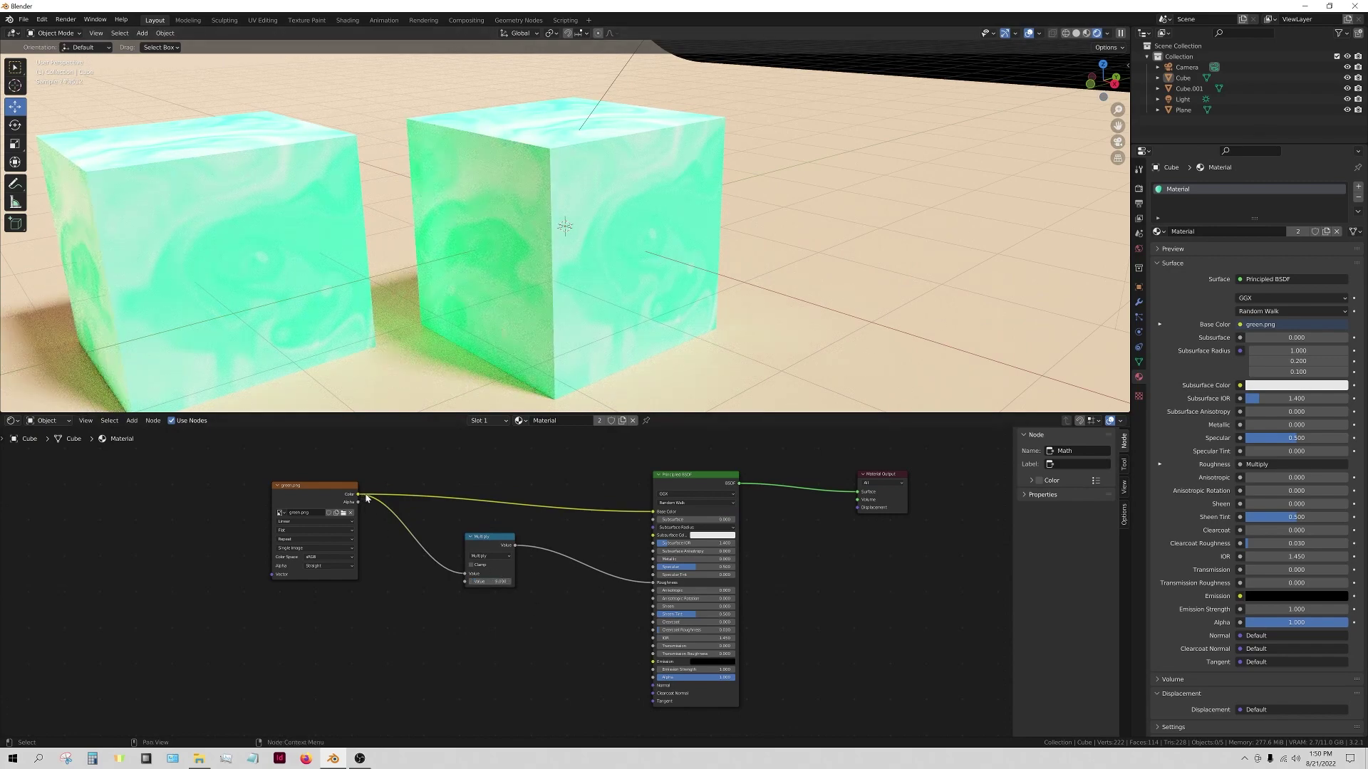
{"action": "scroll", "coordinate": [479, 379], "scroll_direction": "up", "scroll_amount": 5}
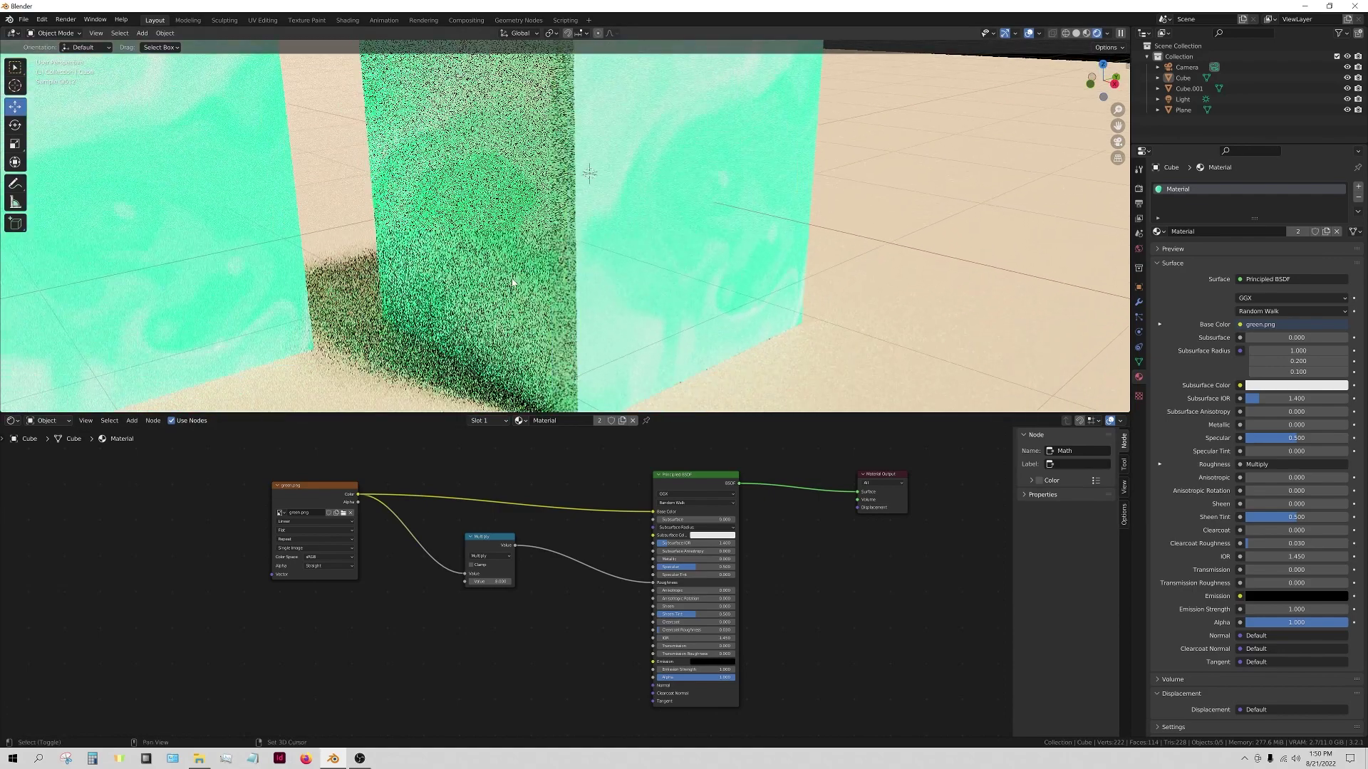
{"action": "left_click_drag", "start_coordinate": [590, 415], "coordinate": [590, 506]}
{"action": "left_click_drag", "start_coordinate": [489, 628], "coordinate": [528, 628]}
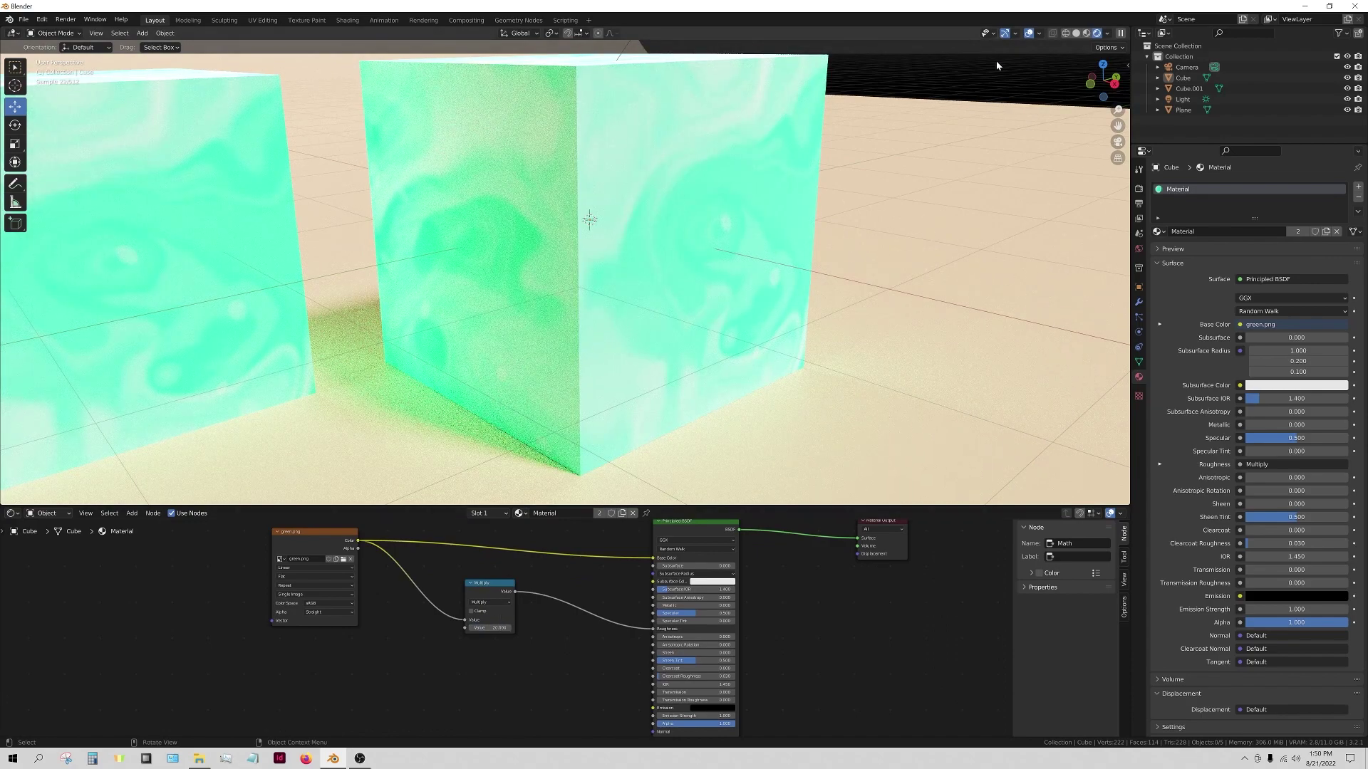
{"action": "middle_click_drag", "start_coordinate": [556, 301], "coordinate": [719, 298]}
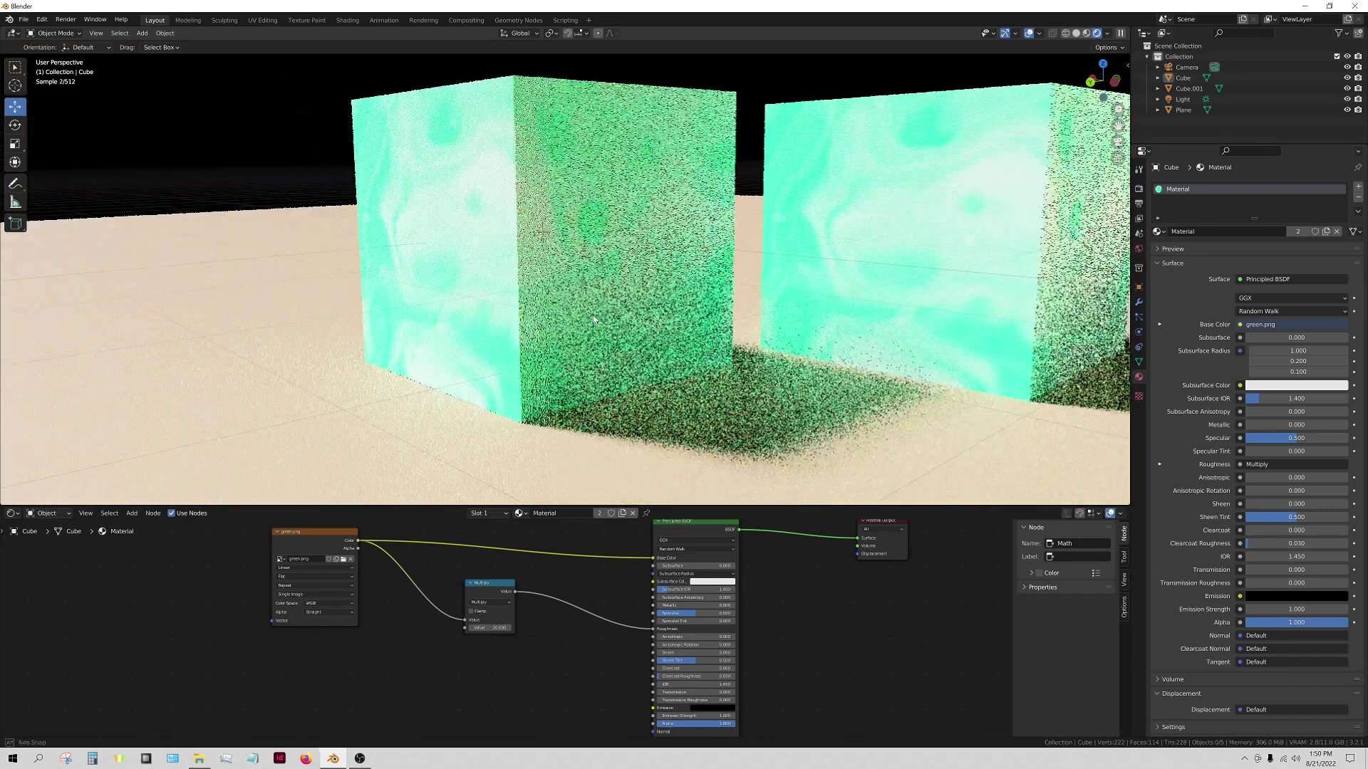
- Add the Liquid_Metallic_Paint_INST_roughness image from the liq2 folder in File Explorer to the material as an Image Texture node
{"action": "left_click", "coordinate": [199, 759]}
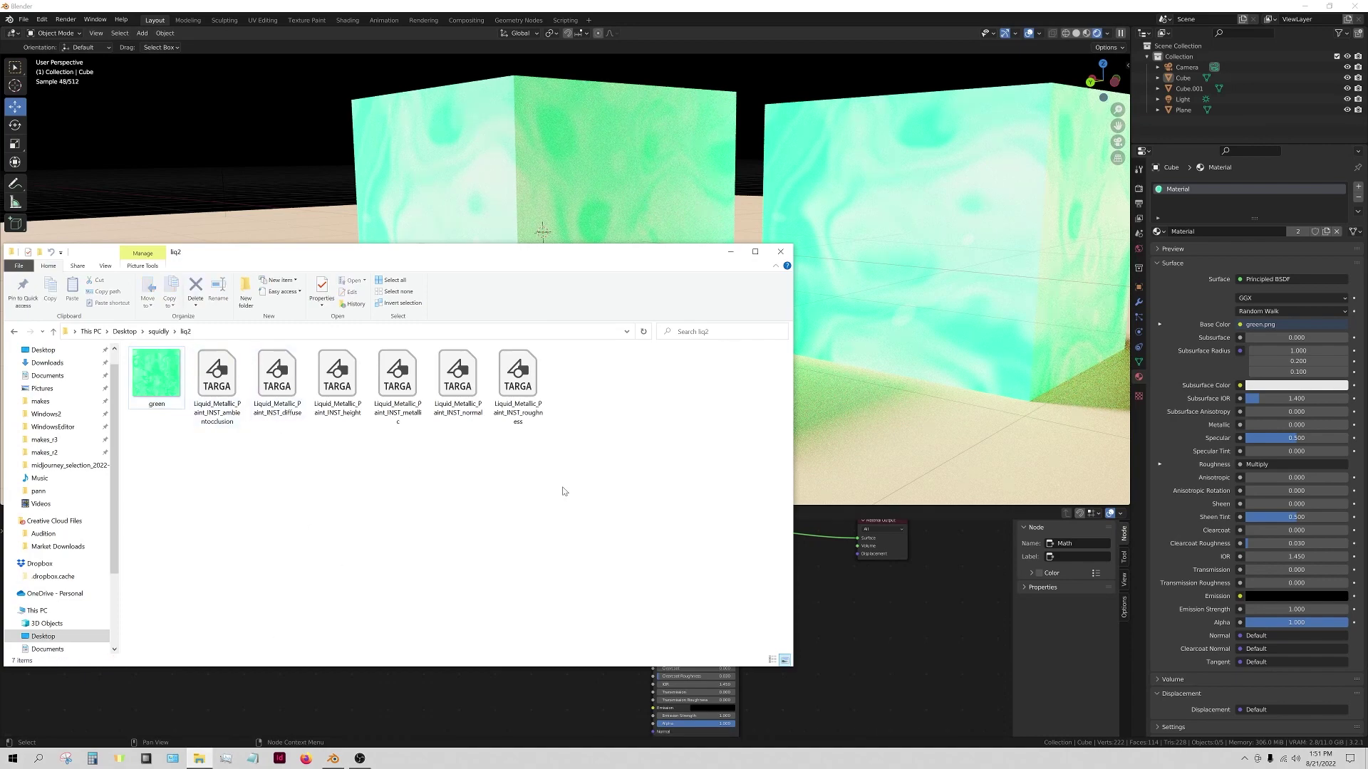
{"action": "left_click_drag", "start_coordinate": [518, 385], "coordinate": [344, 643]}
{"action": "left_click", "coordinate": [546, 709]}
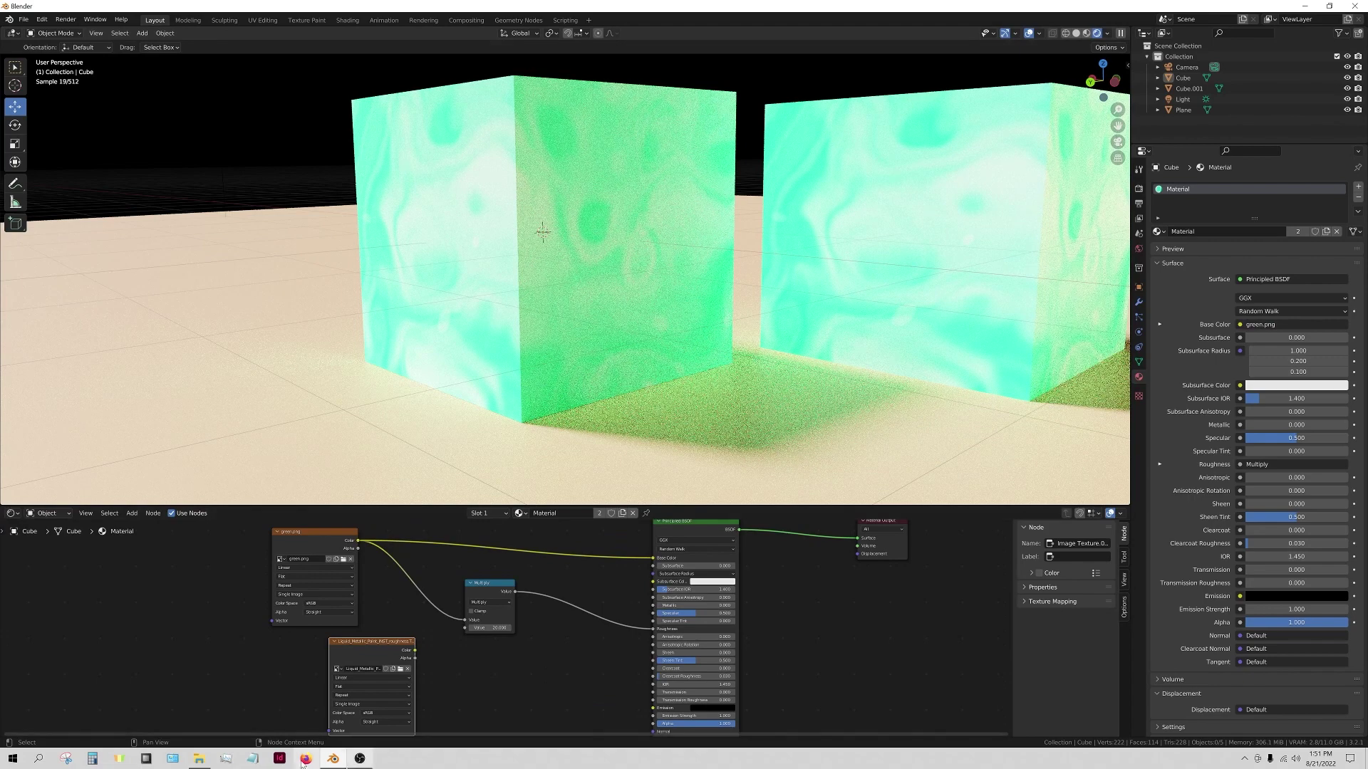
{"action": "left_click", "coordinate": [198, 759]}
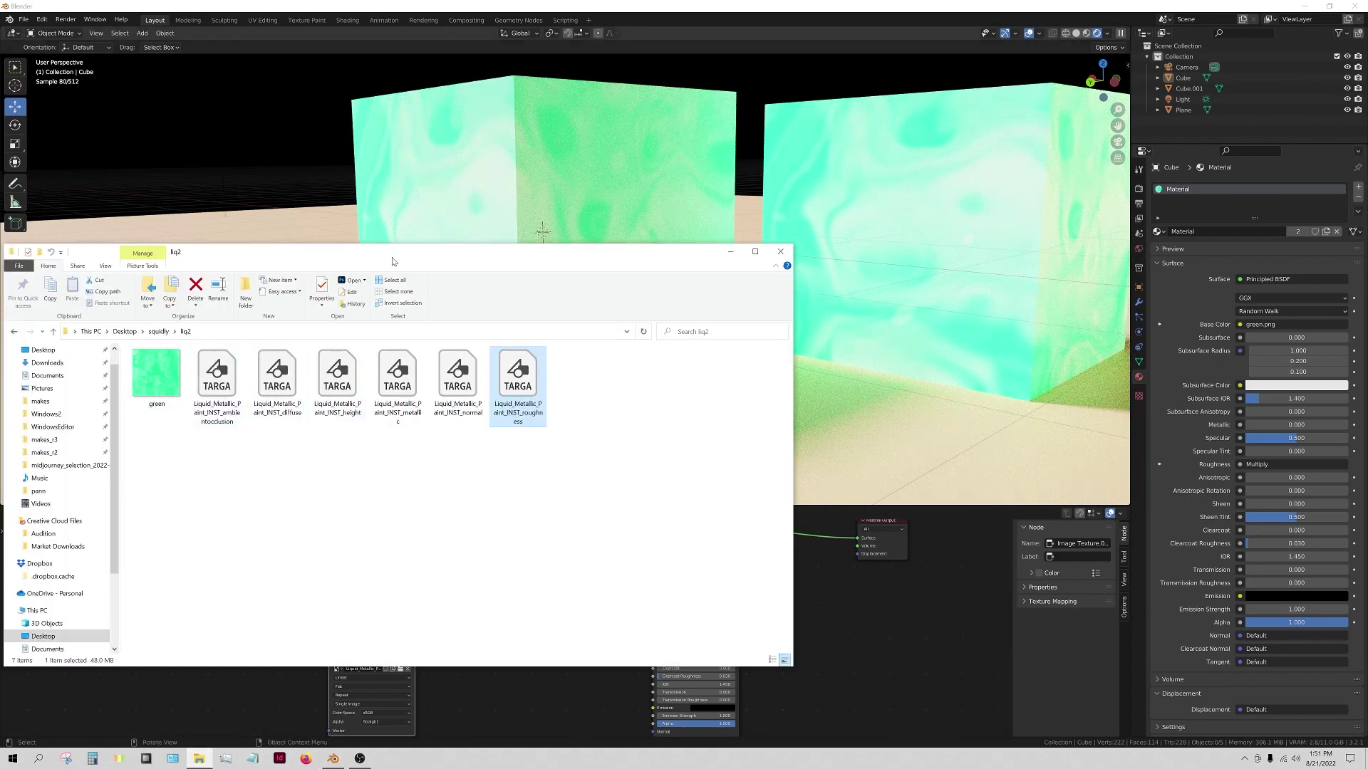
{"action": "left_click_drag", "start_coordinate": [392, 261], "coordinate": [384, 134]}
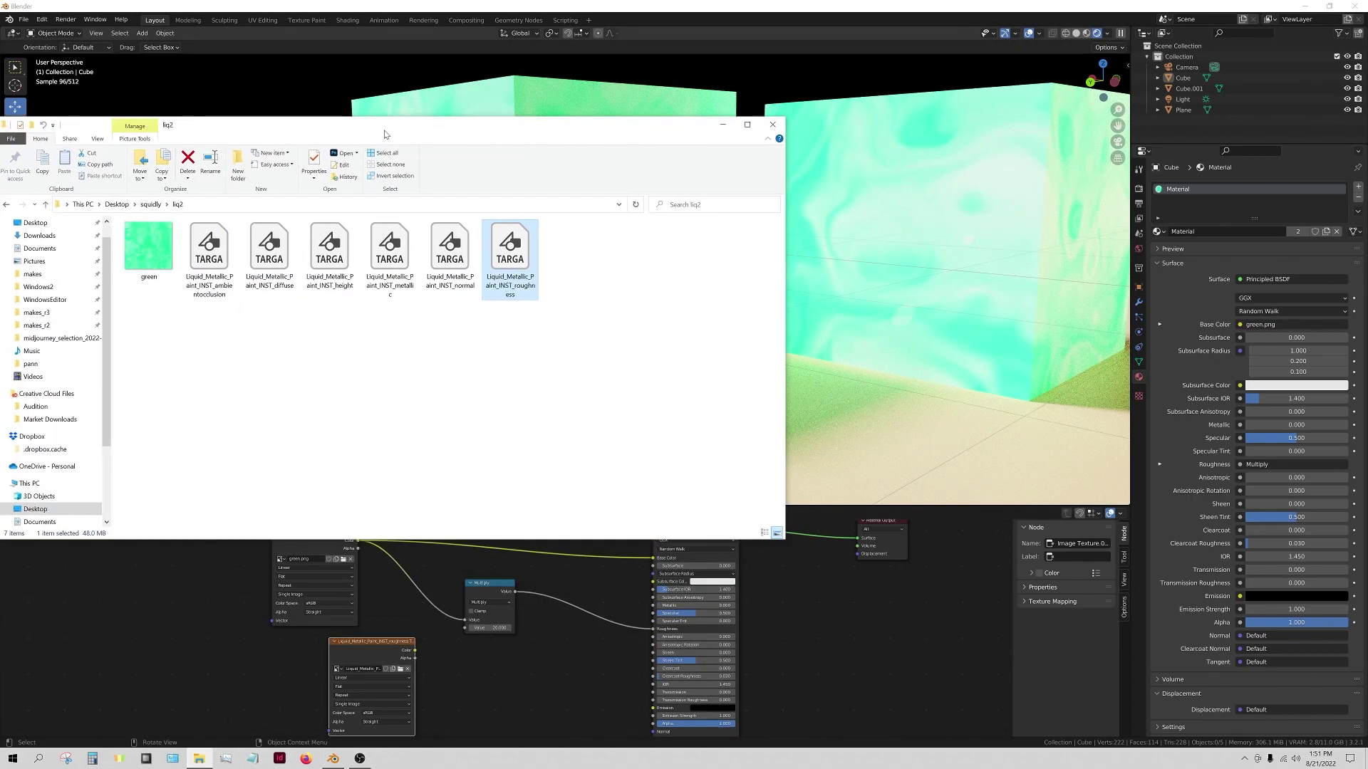
{"action": "left_click", "coordinate": [550, 662]}
- Link the roughness texture's Color output directly to the Roughness input and move the Multiply node out of the way
{"action": "middle_click_drag", "start_coordinate": [486, 668], "coordinate": [468, 647]}
{"action": "left_click_drag", "start_coordinate": [417, 645], "coordinate": [645, 620]}
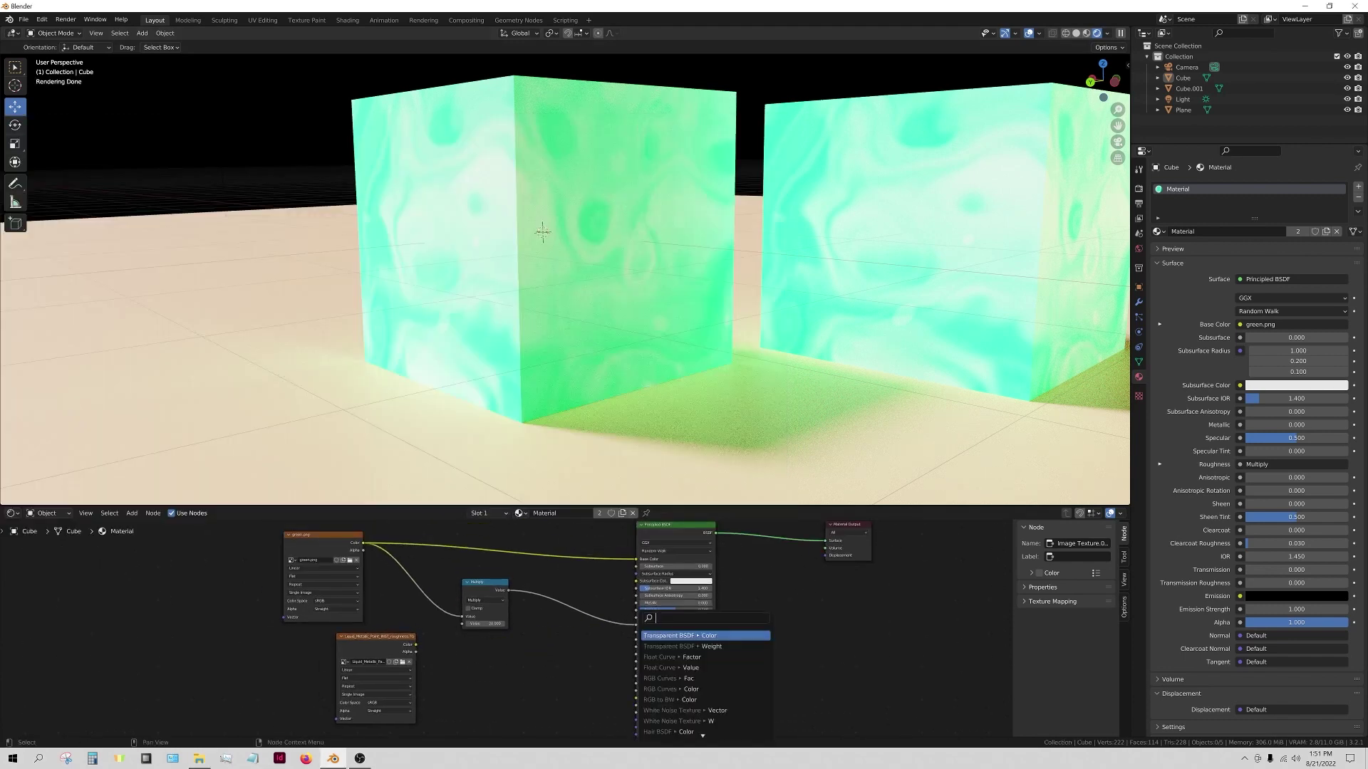
{"action": "left_click_drag", "start_coordinate": [417, 645], "coordinate": [636, 625]}
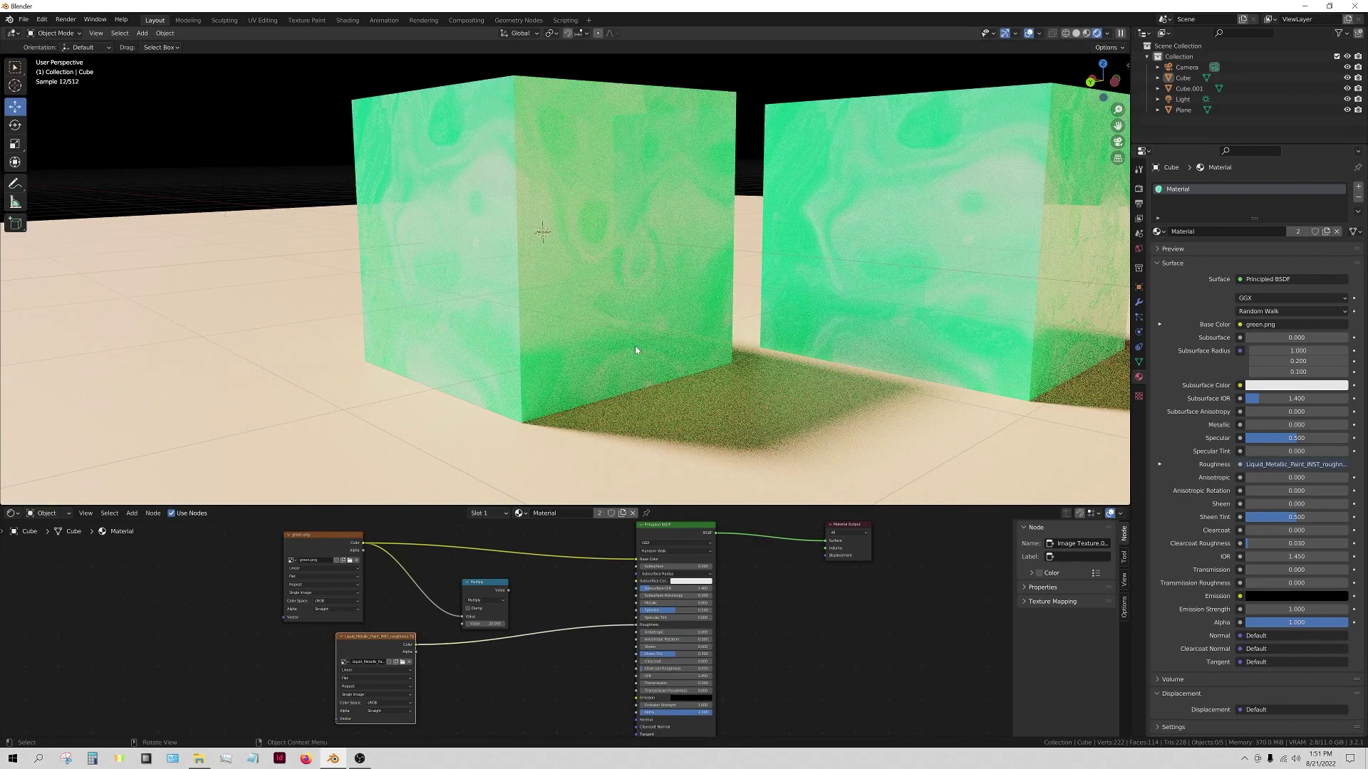
{"action": "middle_click_drag", "start_coordinate": [634, 345], "coordinate": [512, 337]}
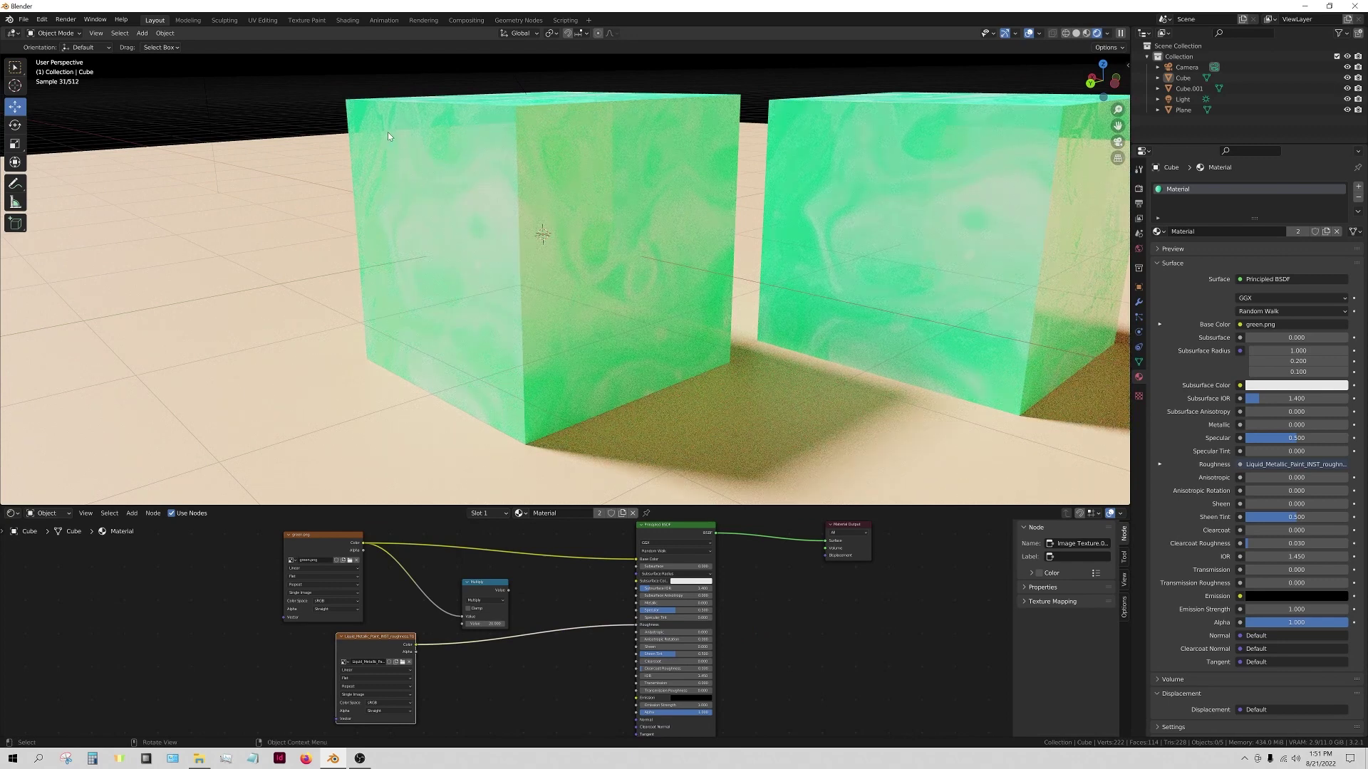
{"action": "left_click_drag", "start_coordinate": [469, 580], "coordinate": [239, 633]}
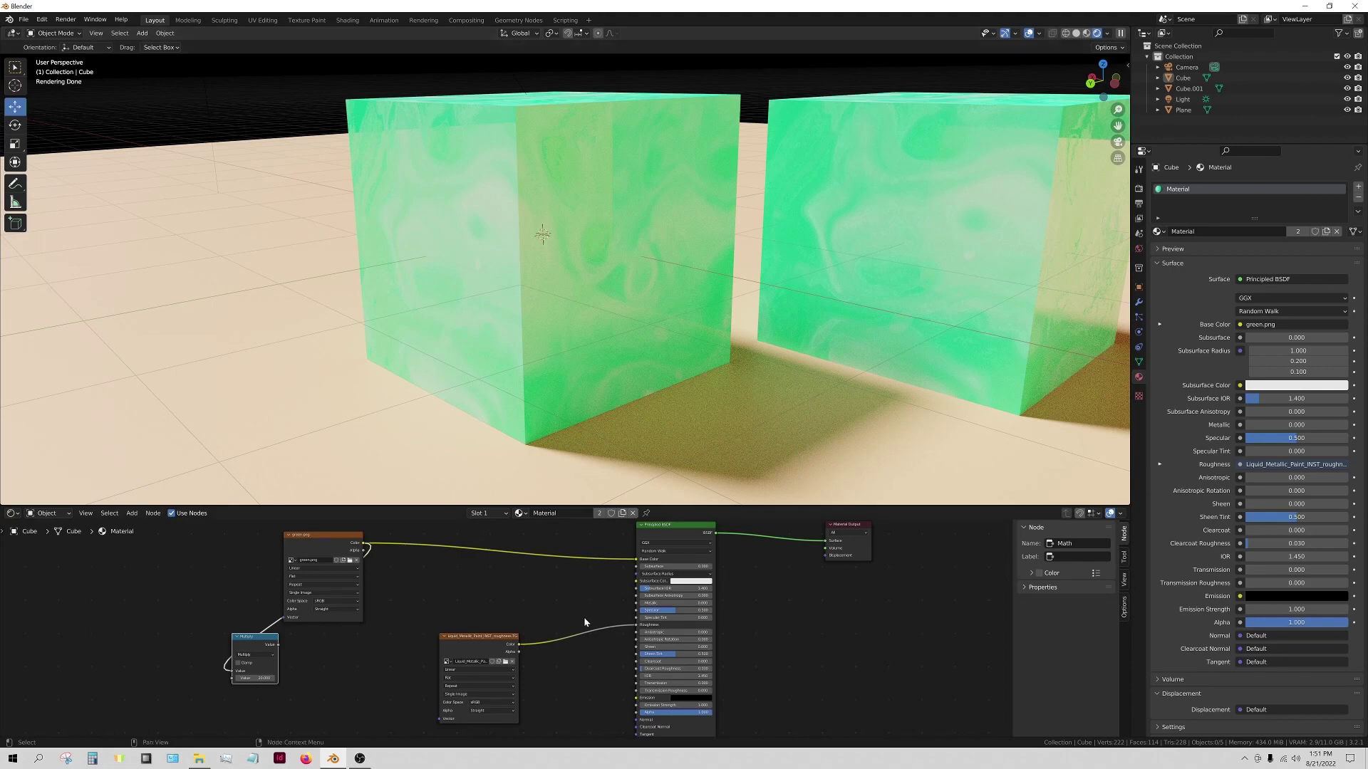
- Cut the roughness texture's link to compare the cubes without it, then reconnect its Color output to Roughness
{"action": "right_click_drag", "start_coordinate": [584, 623], "coordinate": [583, 648], "text": "ctrl"}
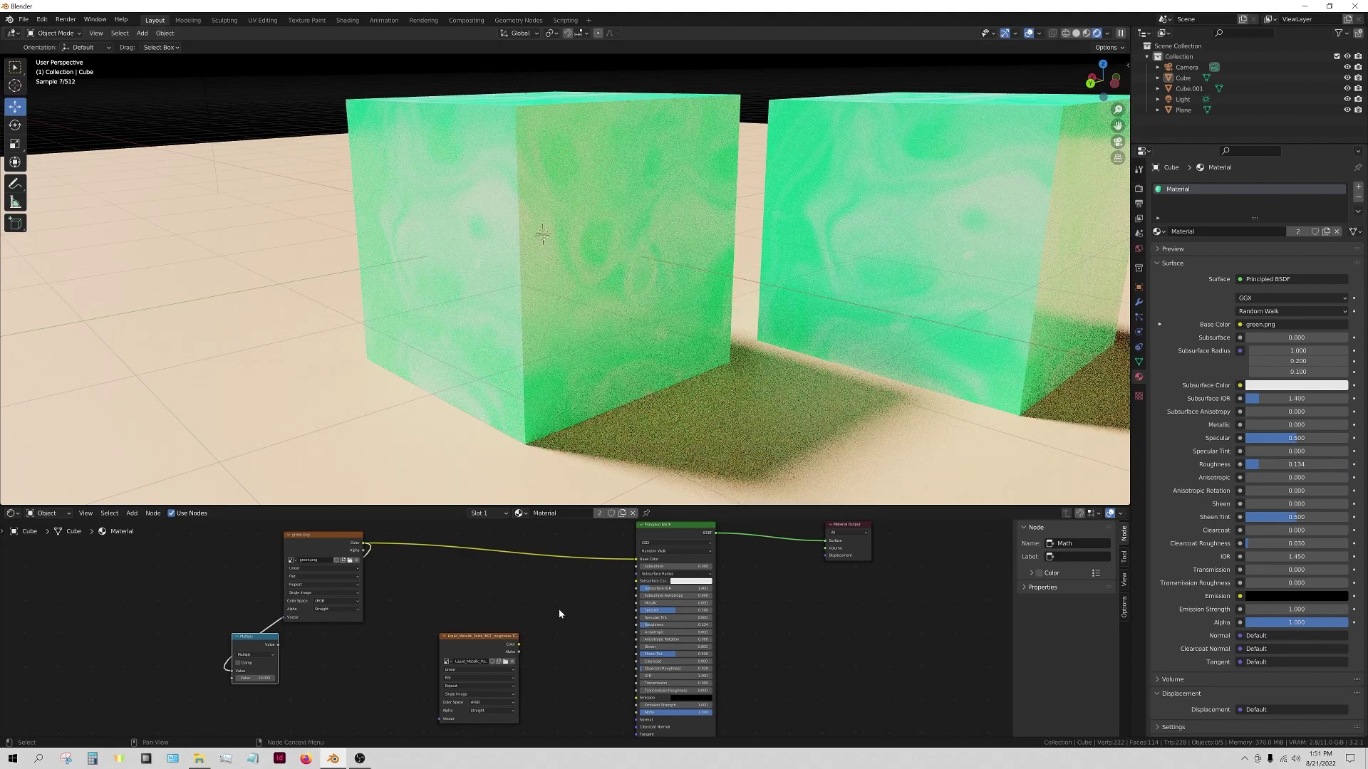
{"action": "right_click_drag", "start_coordinate": [571, 588], "coordinate": [576, 670], "text": "ctrl"}
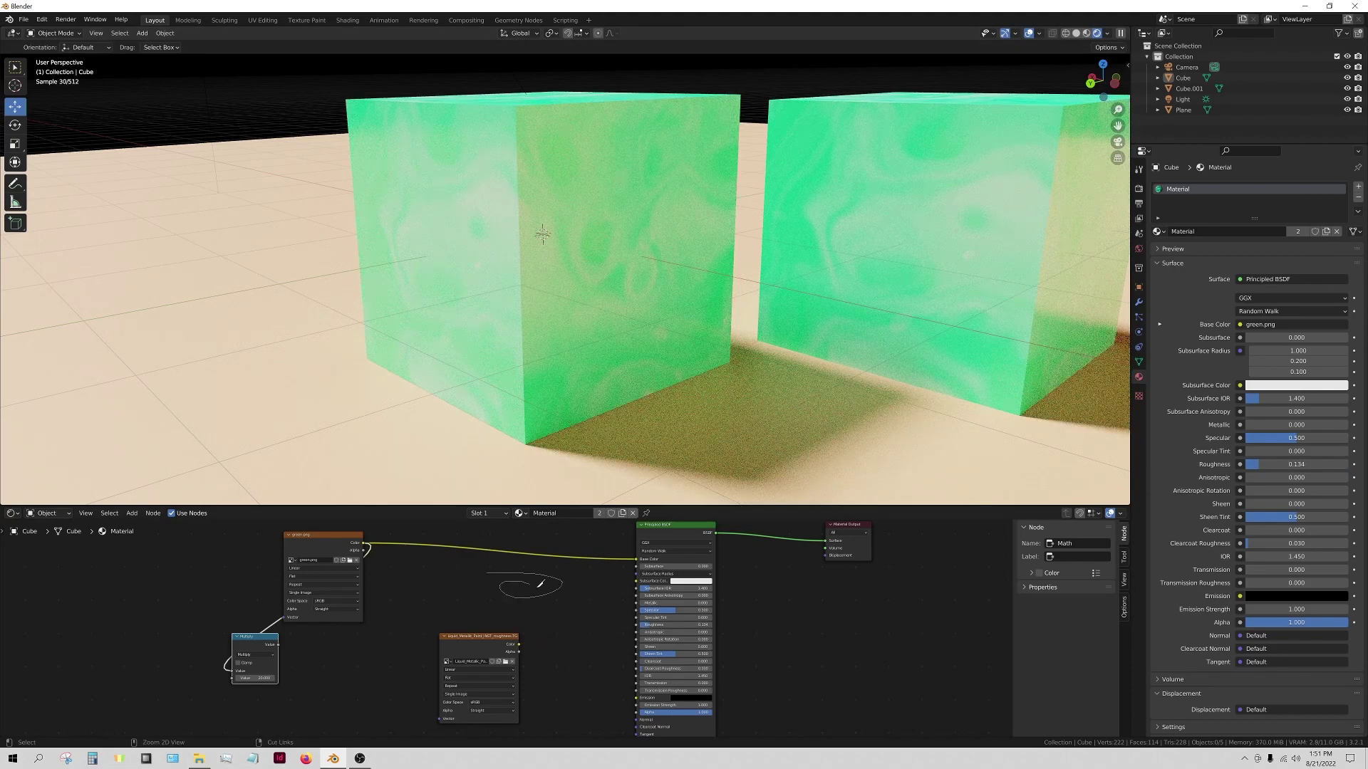
{"action": "right_click_drag", "start_coordinate": [481, 597], "coordinate": [590, 604], "text": "ctrl"}
{"action": "left_click_drag", "start_coordinate": [519, 645], "coordinate": [637, 626]}
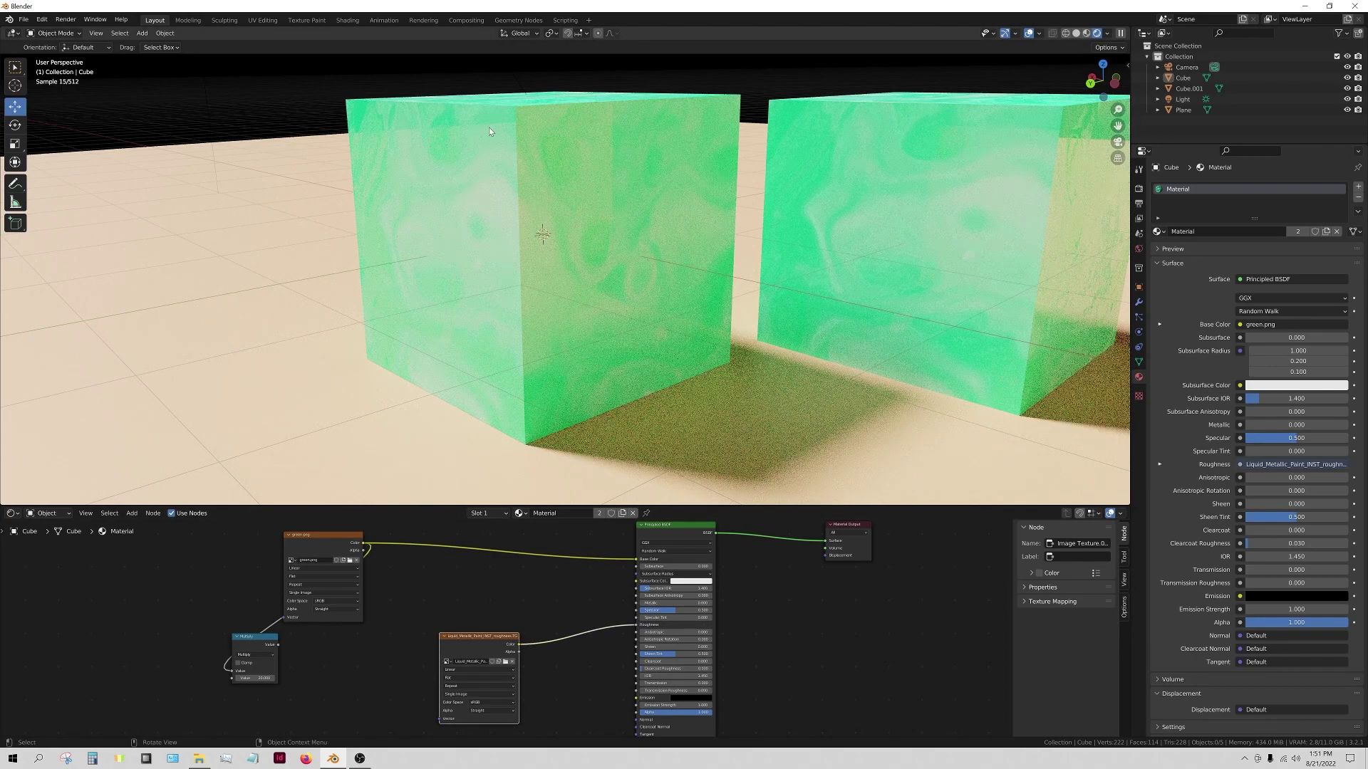
{"action": "middle_click_drag", "start_coordinate": [463, 269], "coordinate": [733, 276]}
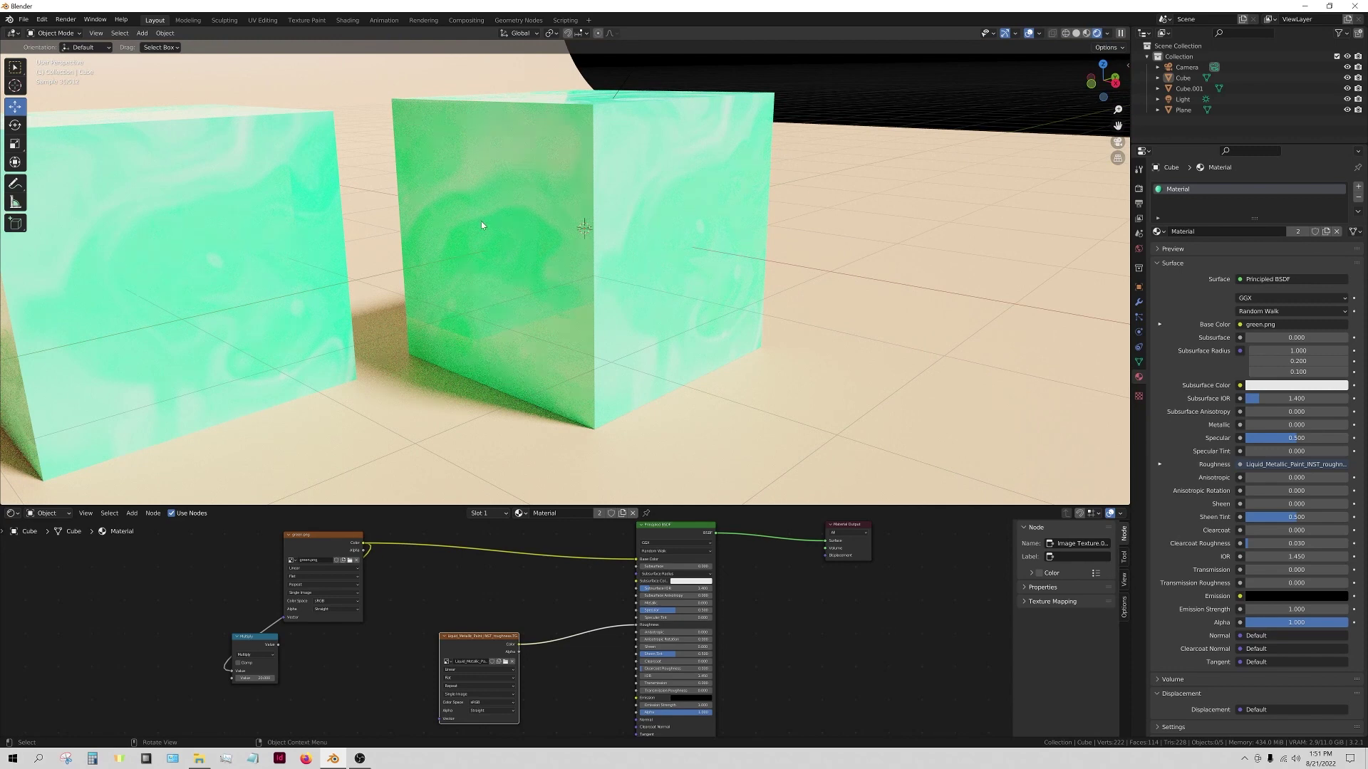
- Detach the Multiply node from the green texture and insert it between the roughness texture and the Roughness input
{"action": "left_click_drag", "start_coordinate": [489, 645], "coordinate": [457, 645]}
{"action": "left_click", "coordinate": [252, 637]}
{"action": "key", "text": "alt+d"}
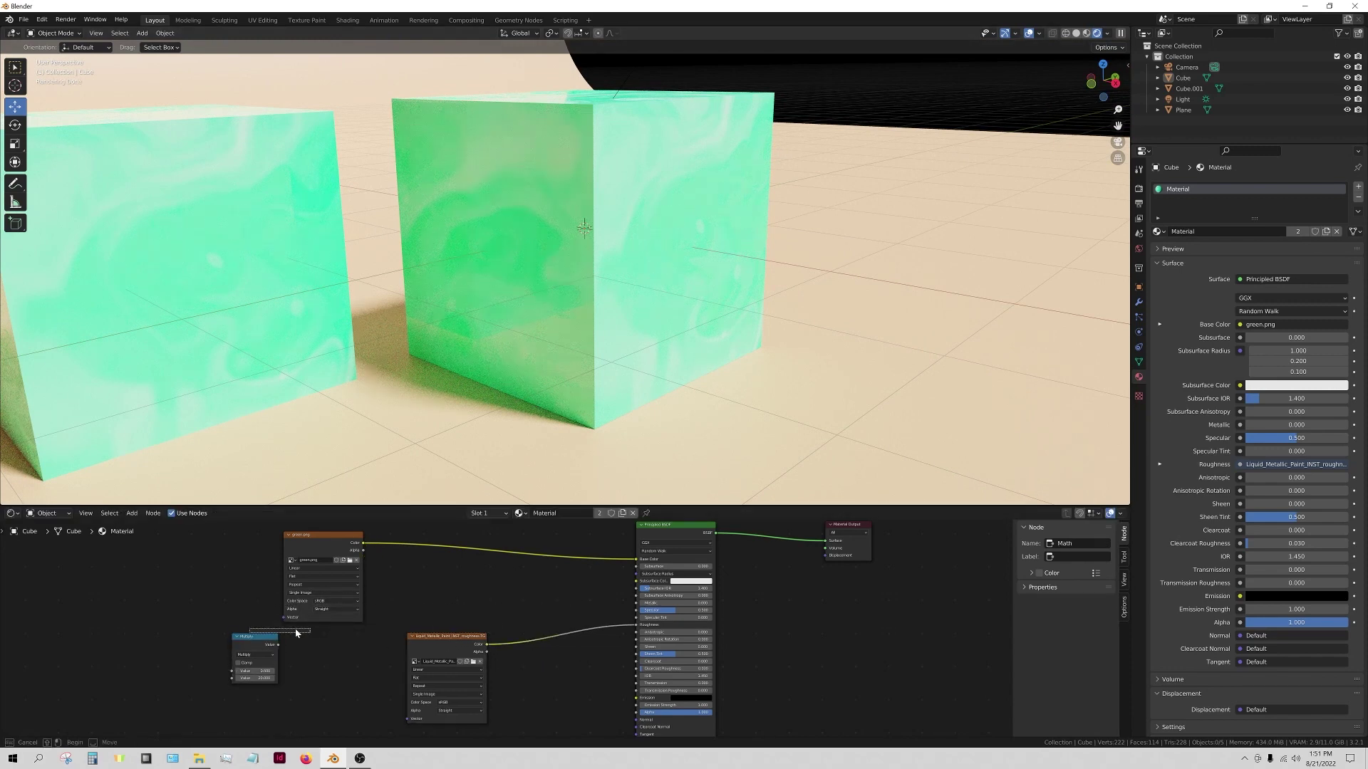
{"action": "left_click_drag", "start_coordinate": [250, 636], "coordinate": [581, 619]}
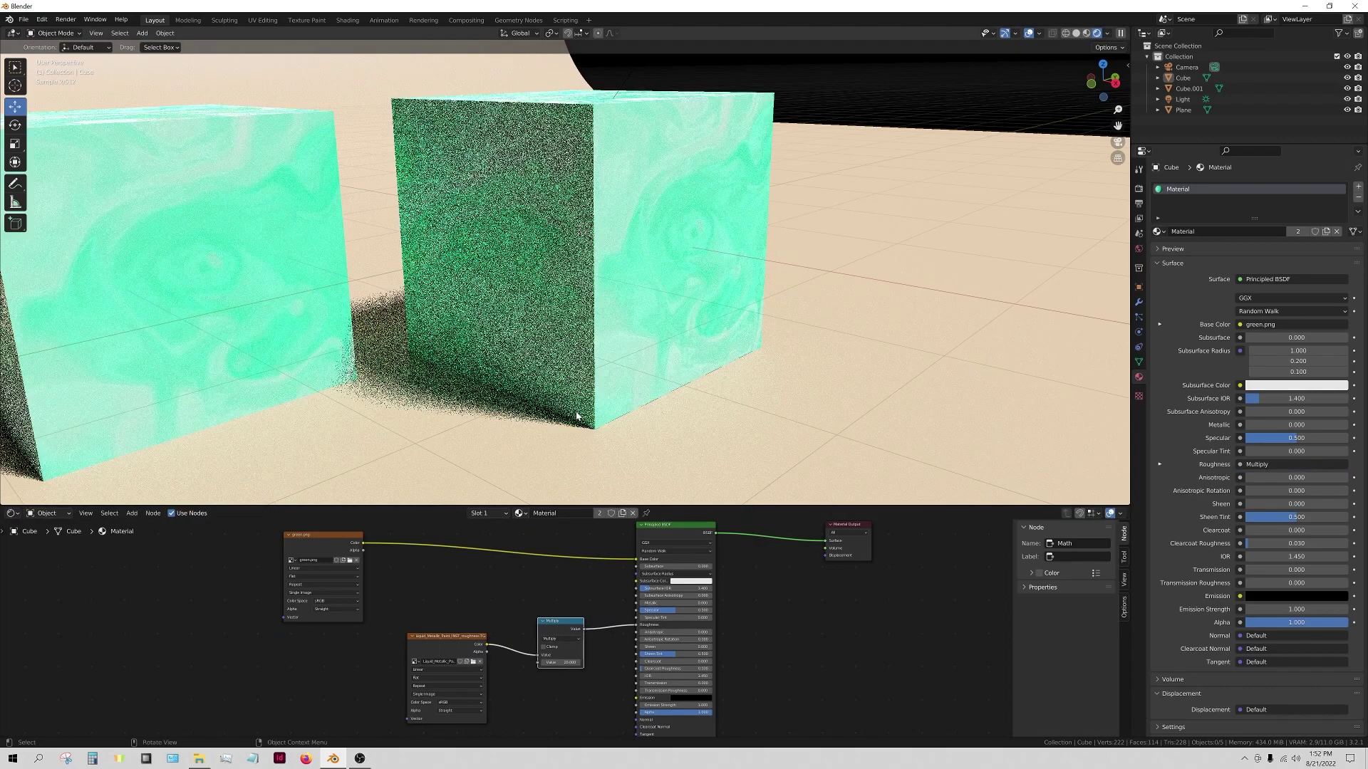
{"action": "right_click", "coordinate": [587, 297]}
{"action": "middle_click_drag", "start_coordinate": [780, 306], "coordinate": [534, 308]}
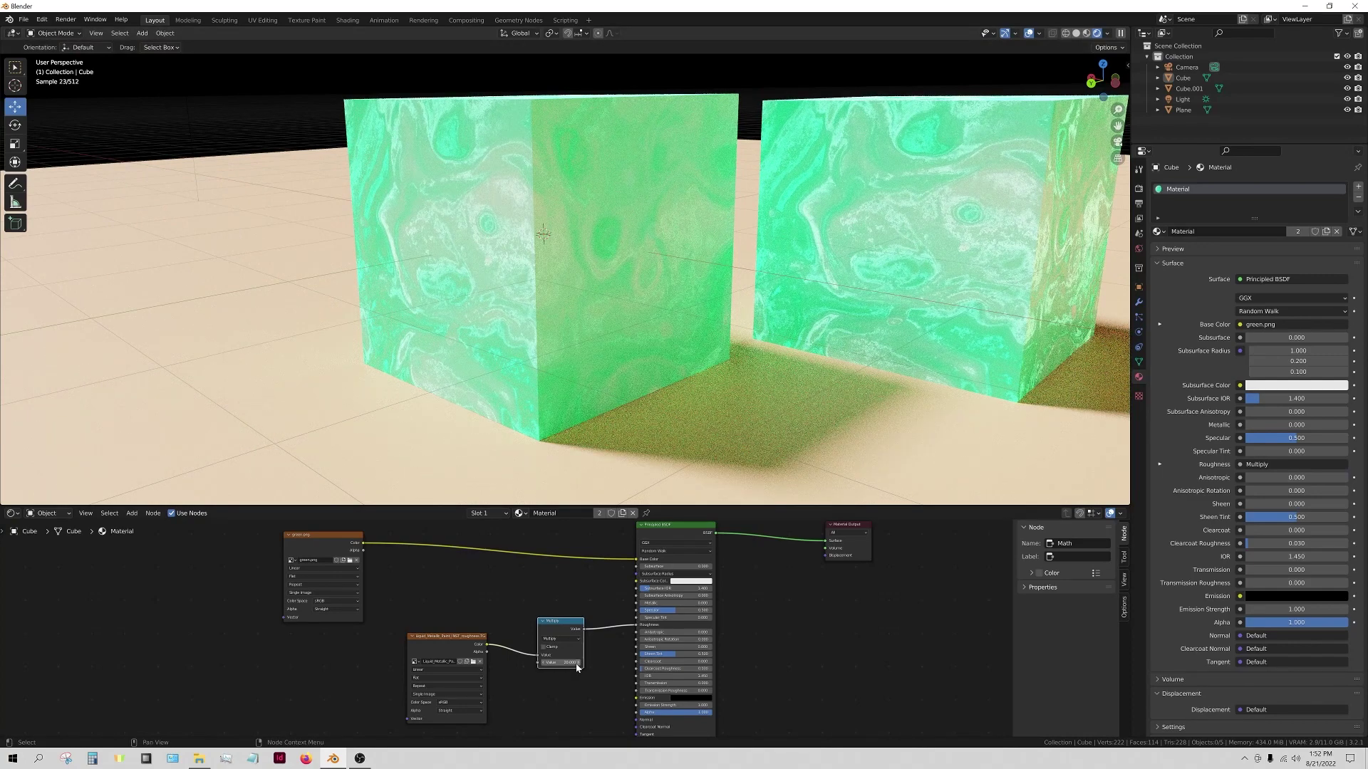
- Compare a lower multiplier on the roughness texture, then set the Multiply node's value to 10
{"action": "key", "text": "Return"}
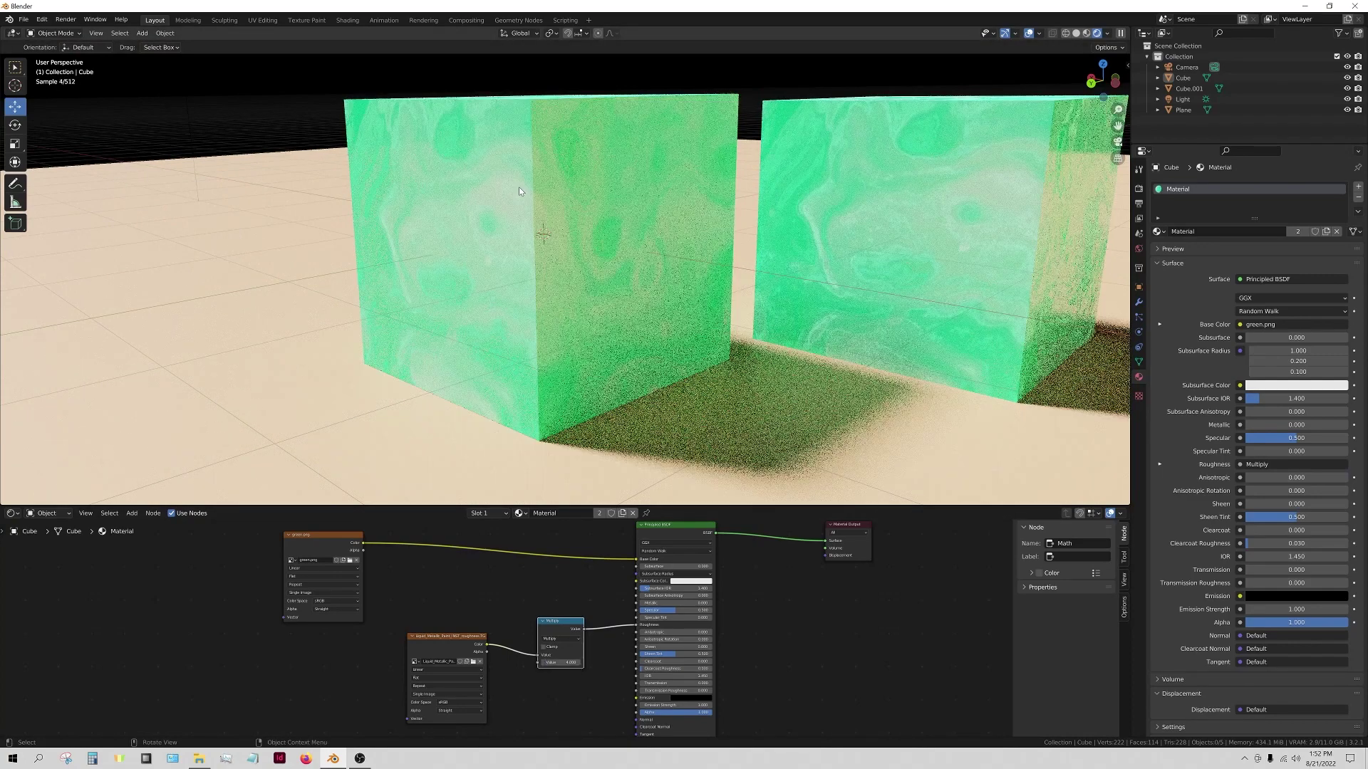
{"action": "left_click", "coordinate": [571, 662]}
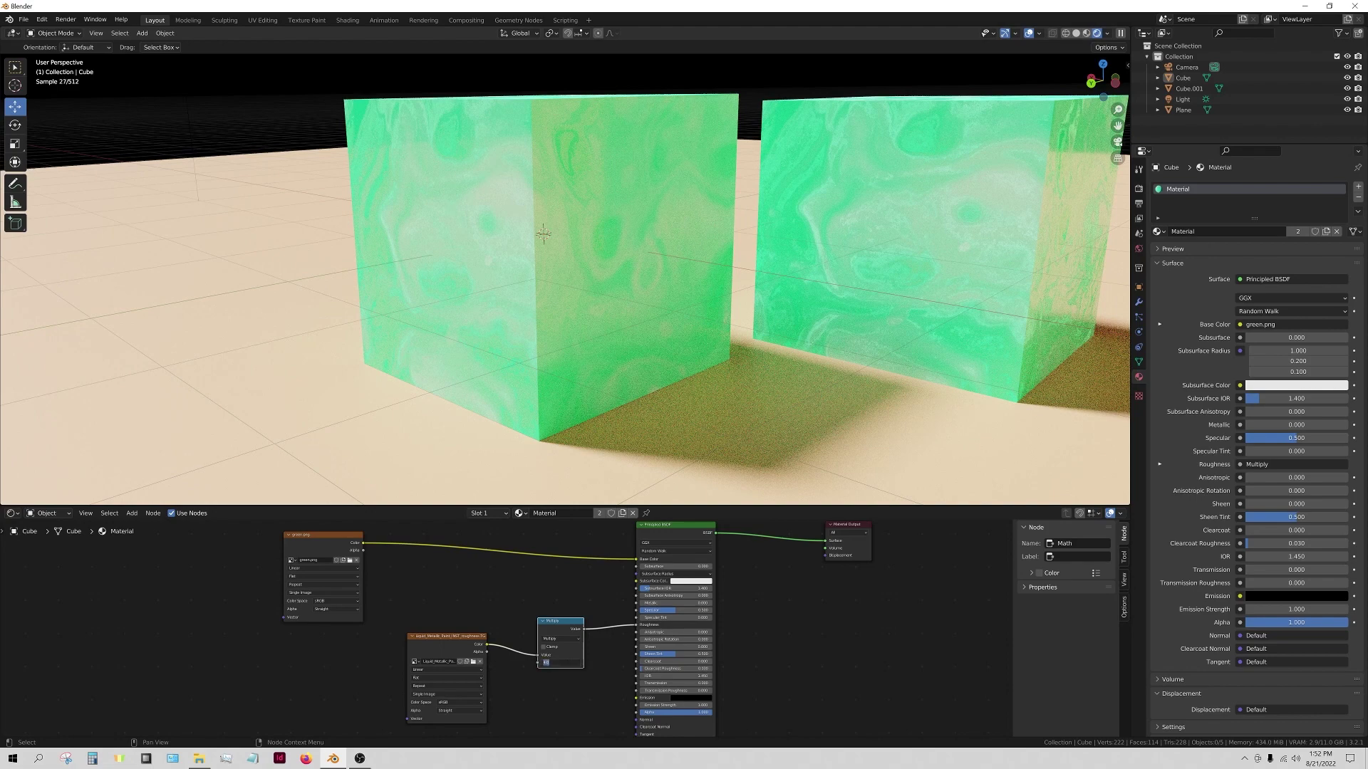
{"action": "type", "text": "10"}
{"action": "key", "text": "Return"}
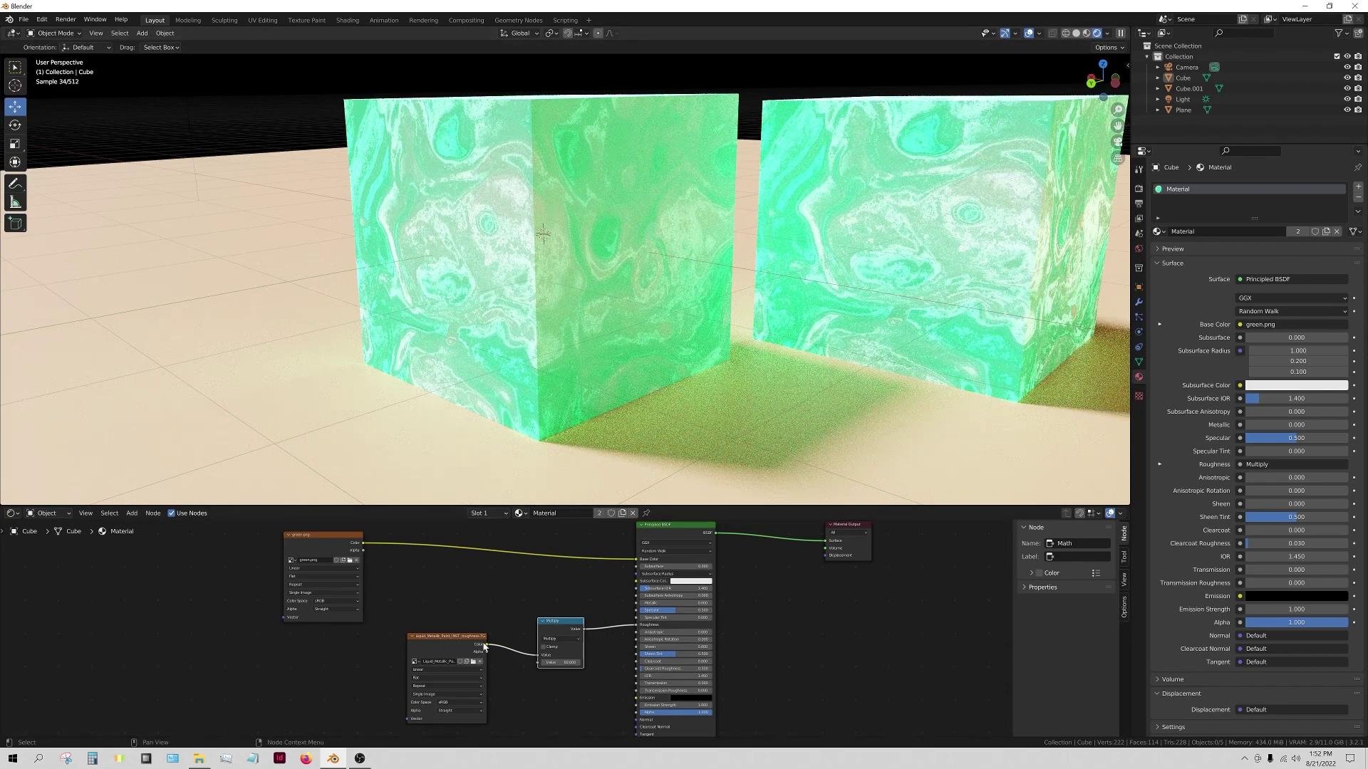
- Cut the Multiply node's links, move it aside, and link the roughness texture's Color output directly to the Roughness input
{"action": "left_click_drag", "start_coordinate": [442, 640], "coordinate": [391, 655]}
{"action": "scroll", "coordinate": [489, 636], "scroll_direction": "down", "scroll_amount": 1}
{"action": "right_click_drag", "start_coordinate": [489, 635], "coordinate": [498, 665], "text": "ctrl"}
{"action": "right_click_drag", "start_coordinate": [595, 609], "coordinate": [605, 650], "text": "ctrl"}
{"action": "left_click_drag", "start_coordinate": [553, 625], "coordinate": [195, 646]}
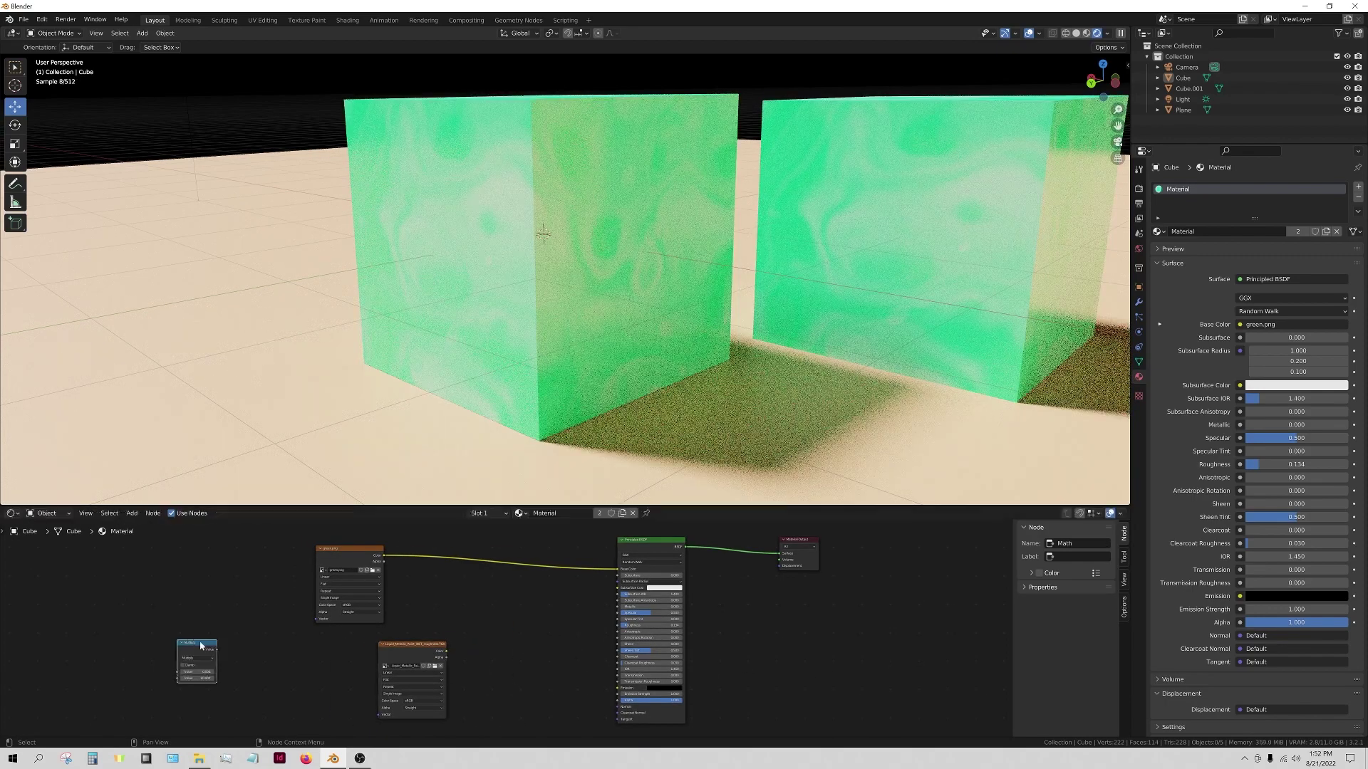
{"action": "left_click_drag", "start_coordinate": [446, 651], "coordinate": [618, 626]}
{"action": "scroll", "coordinate": [513, 633], "scroll_direction": "down", "scroll_amount": 1}
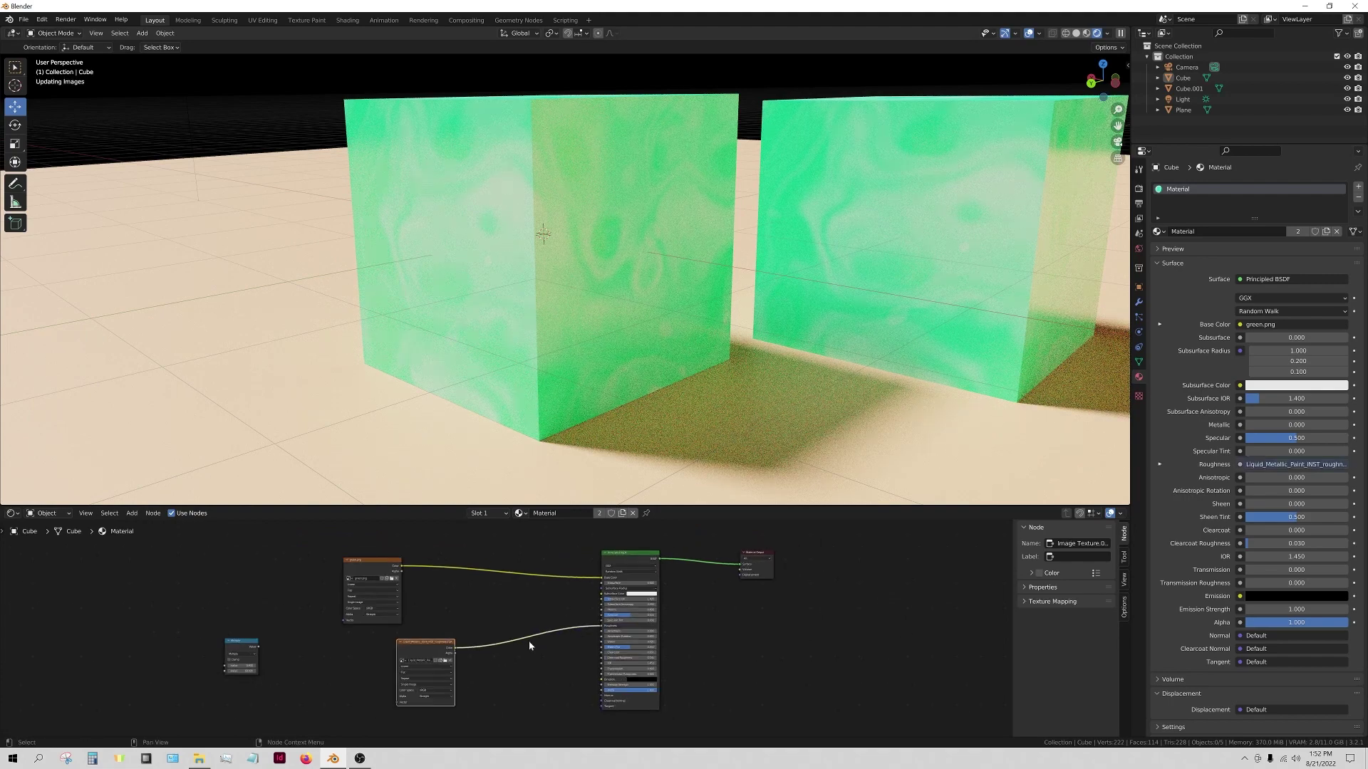
- Move the green texture node closer to the Principled BSDF and view both cubes from above
{"action": "left_click_drag", "start_coordinate": [368, 563], "coordinate": [474, 561]}
{"action": "scroll", "coordinate": [565, 620], "scroll_direction": "down", "scroll_amount": 2}
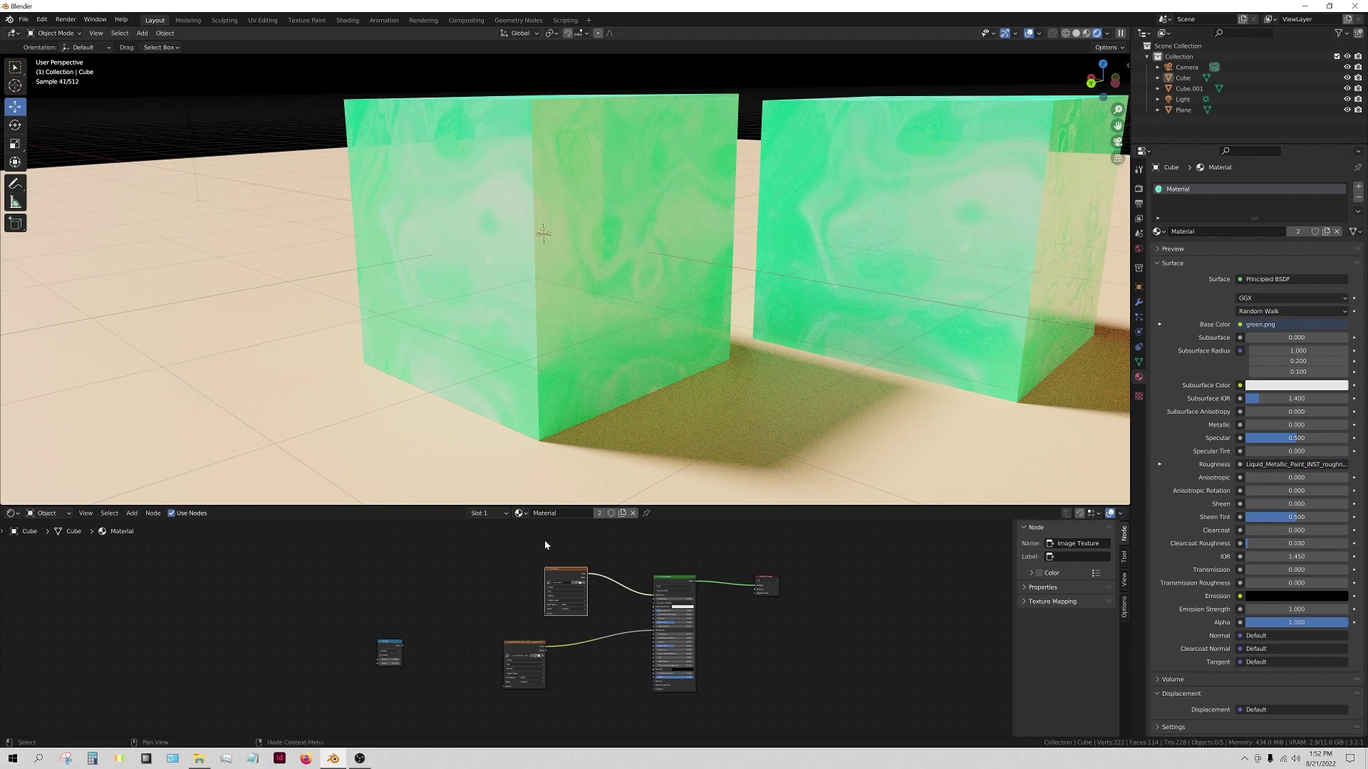
{"action": "scroll", "coordinate": [565, 620], "scroll_direction": "down", "scroll_amount": 1}
{"action": "scroll", "coordinate": [536, 385], "scroll_direction": "down", "scroll_amount": 3}
{"action": "middle_click_drag", "start_coordinate": [536, 385], "coordinate": [536, 378]}
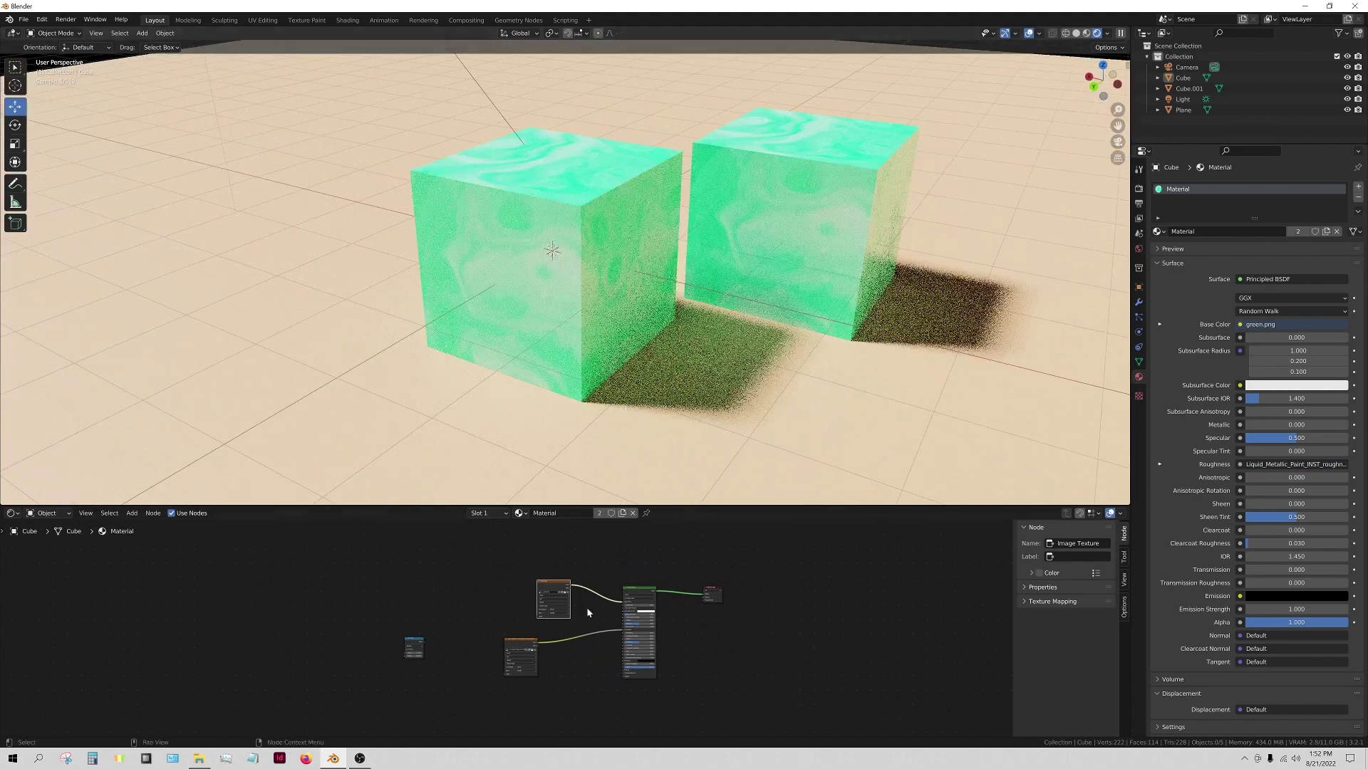
- Cut both texture links from the Principled BSDF and delete the two image textures and the Multiply node
{"action": "right_click_drag", "start_coordinate": [595, 564], "coordinate": [579, 686], "text": "ctrl"}
{"action": "left_click_drag", "start_coordinate": [581, 693], "coordinate": [302, 559]}
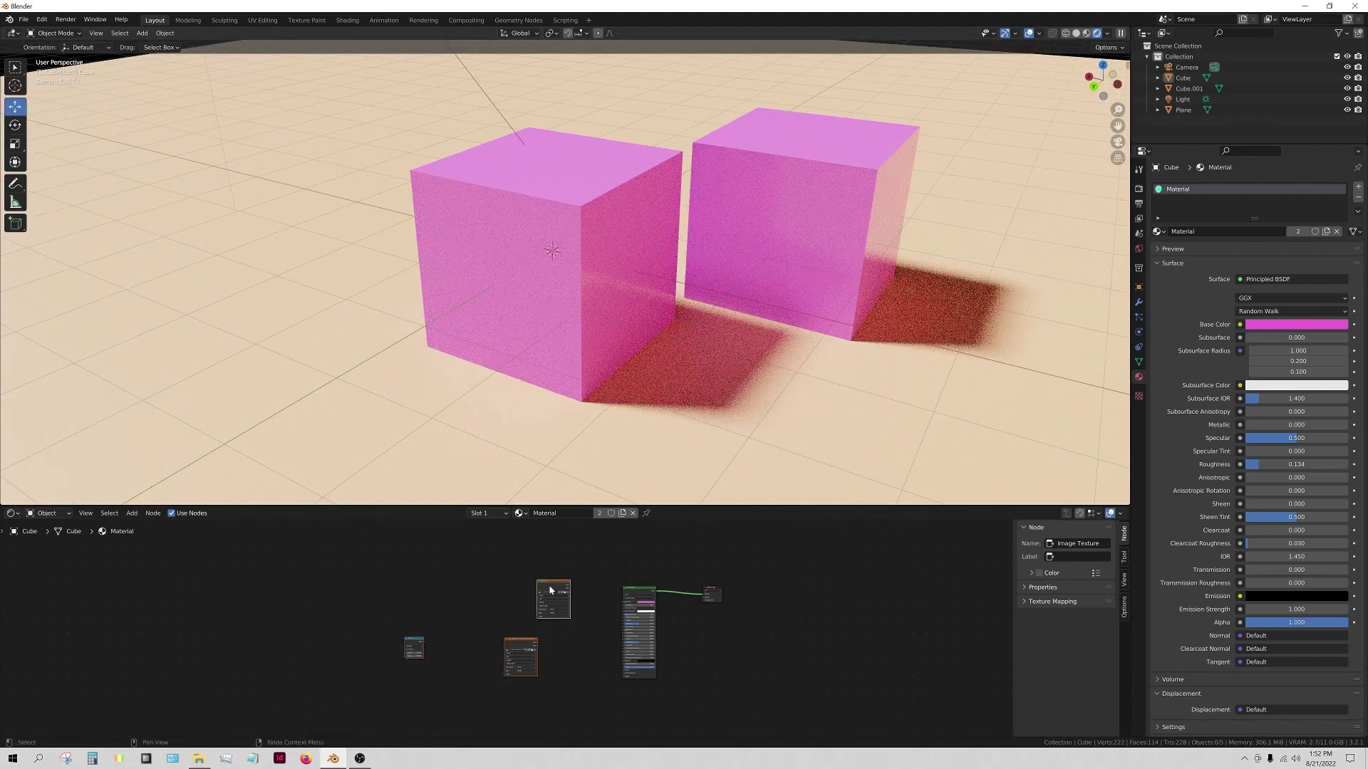
{"action": "left_click_drag", "start_coordinate": [520, 657], "coordinate": [225, 657]}
{"action": "key", "text": "Delete"}
{"action": "scroll", "coordinate": [482, 625], "scroll_direction": "up", "scroll_amount": 1}
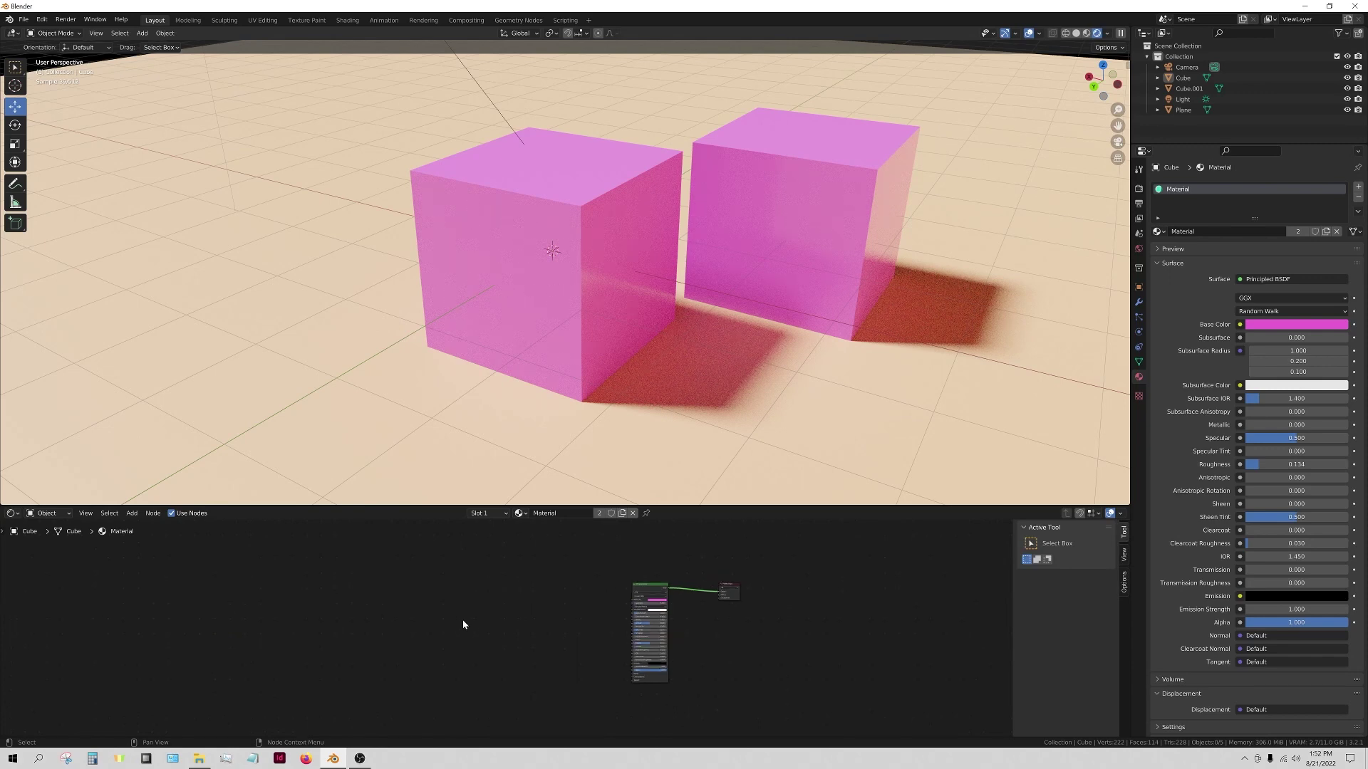
- Add a Texture Coordinate node to the material, well ahead of the Principled BSDF
{"action": "key", "text": "shift+a"}
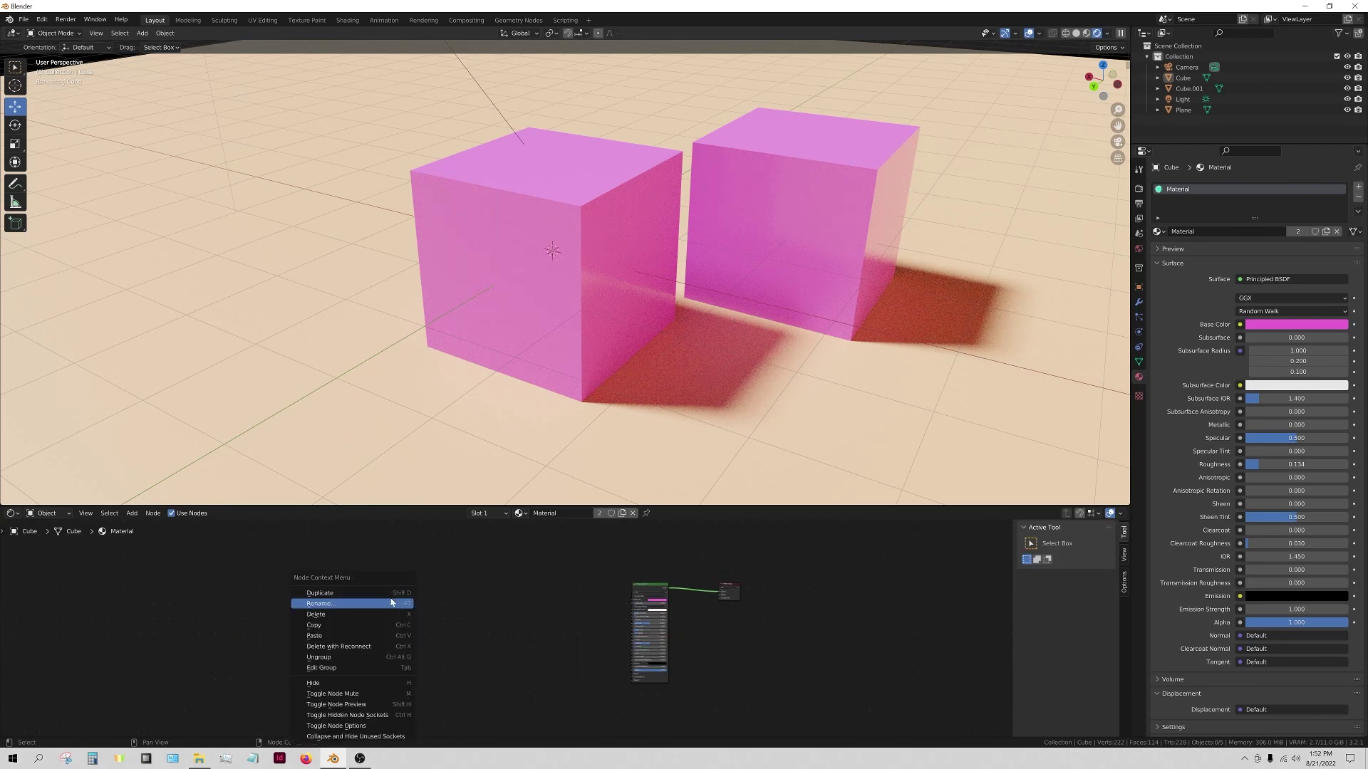
{"action": "key", "text": "Escape"}
{"action": "key", "text": "shift+a"}
{"action": "left_click", "coordinate": [447, 602]}
{"action": "type", "text": "texture cor"}
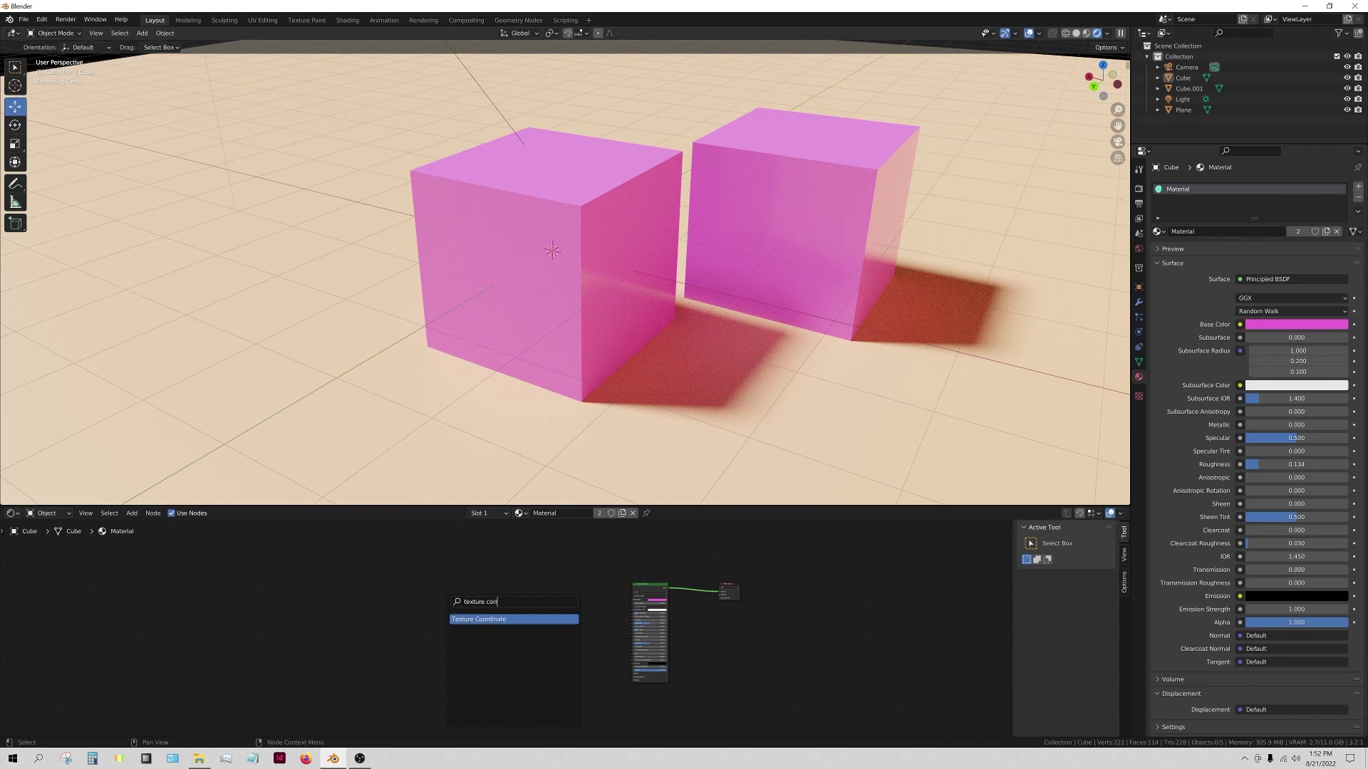
{"action": "key", "text": "Return"}
{"action": "left_click", "coordinate": [438, 601]}
{"action": "scroll", "coordinate": [437, 601], "scroll_direction": "up", "scroll_amount": 2}
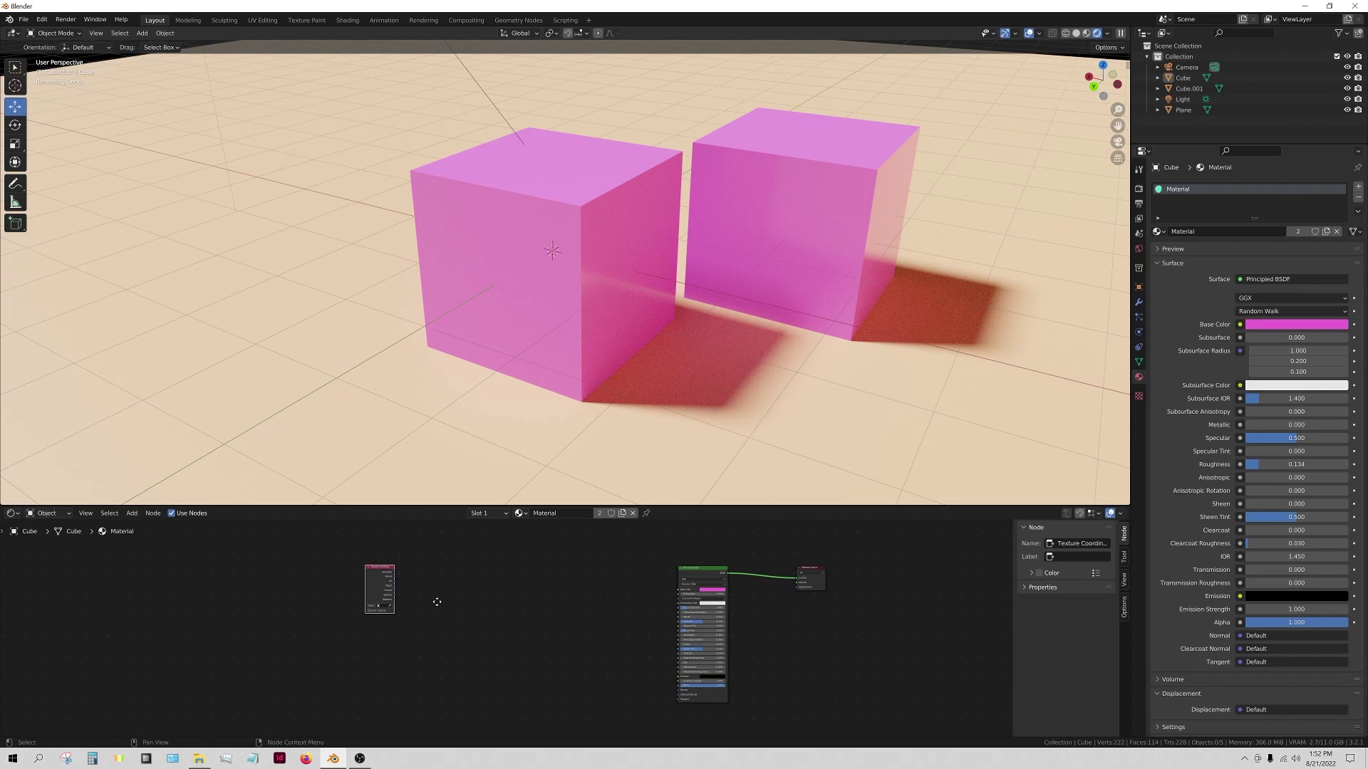
{"action": "middle_click_drag", "start_coordinate": [438, 602], "coordinate": [430, 609]}
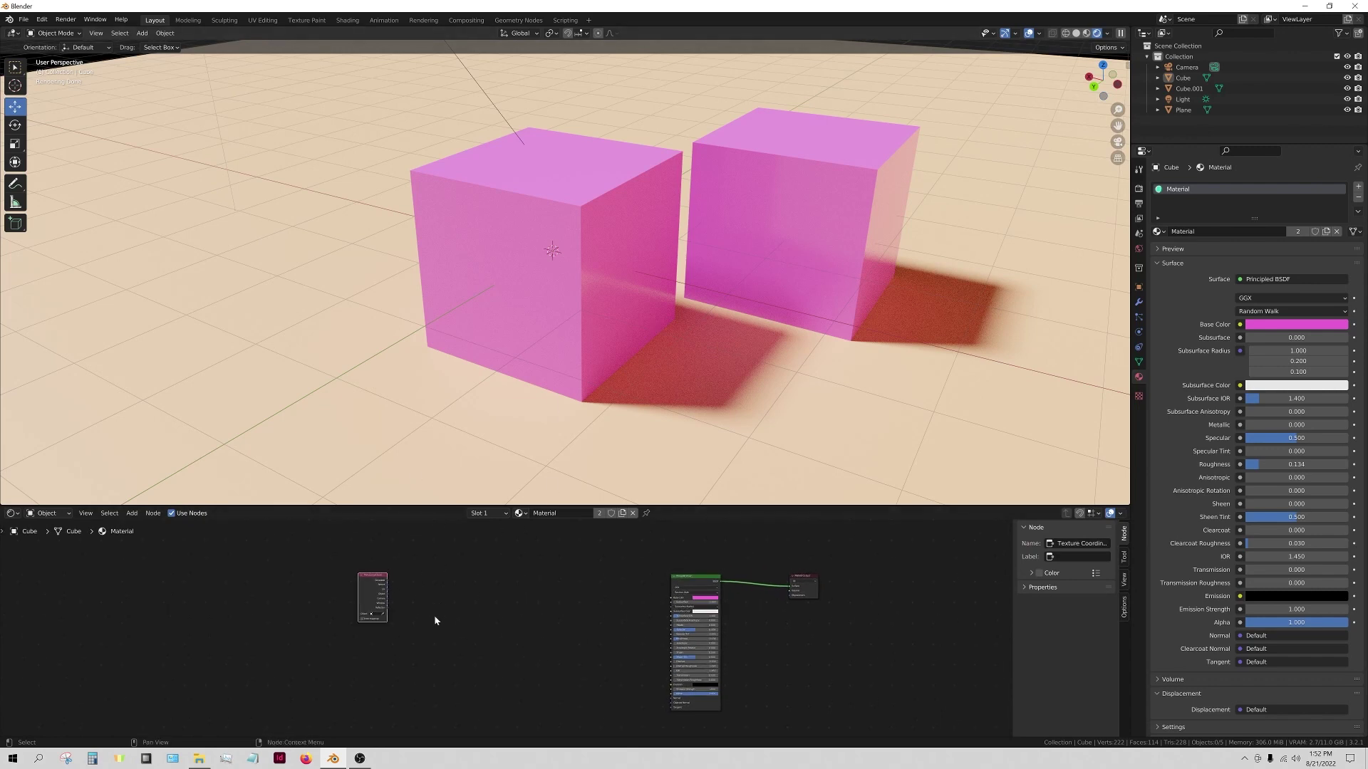
- Add a Mapping node beside the Texture Coordinate node
{"action": "scroll", "coordinate": [436, 621], "scroll_direction": "up", "scroll_amount": 1}
{"action": "key", "text": "shift+a"}
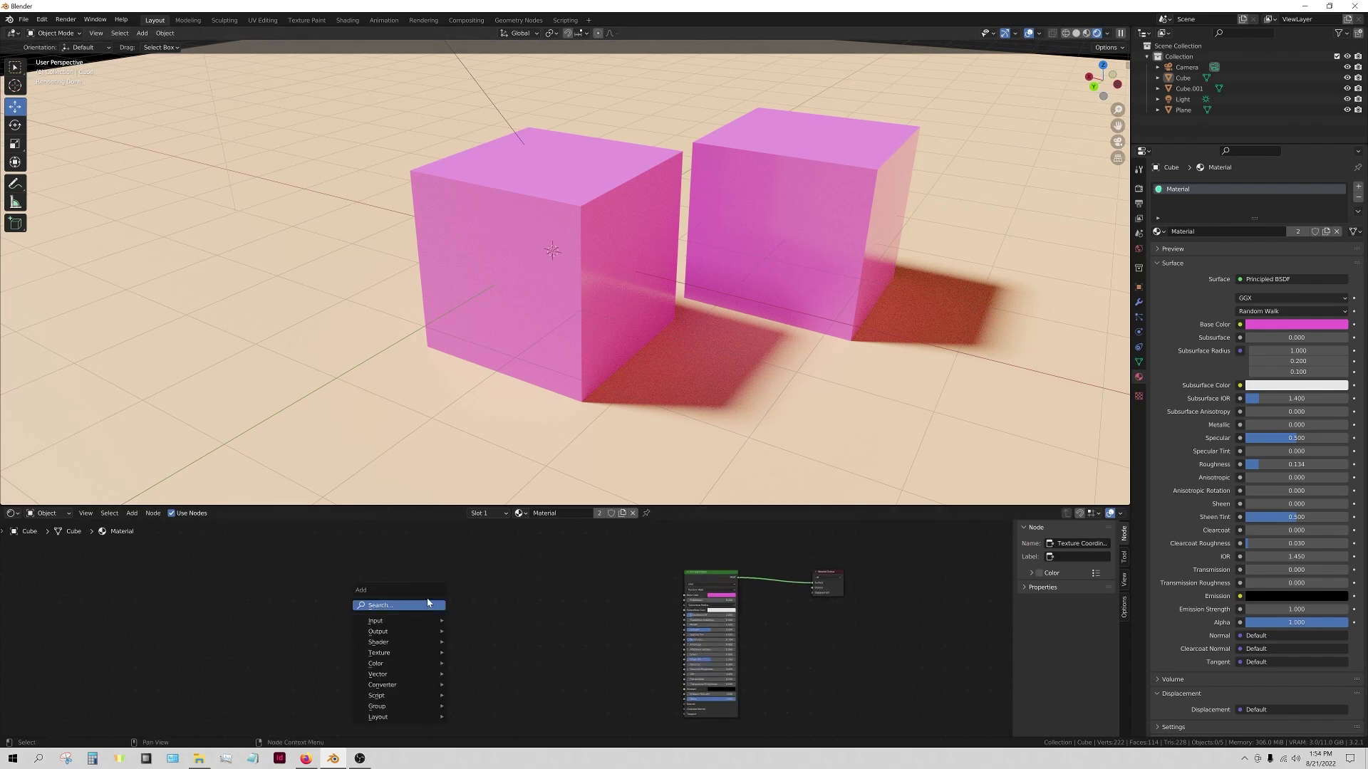
{"action": "type", "text": "ma"}
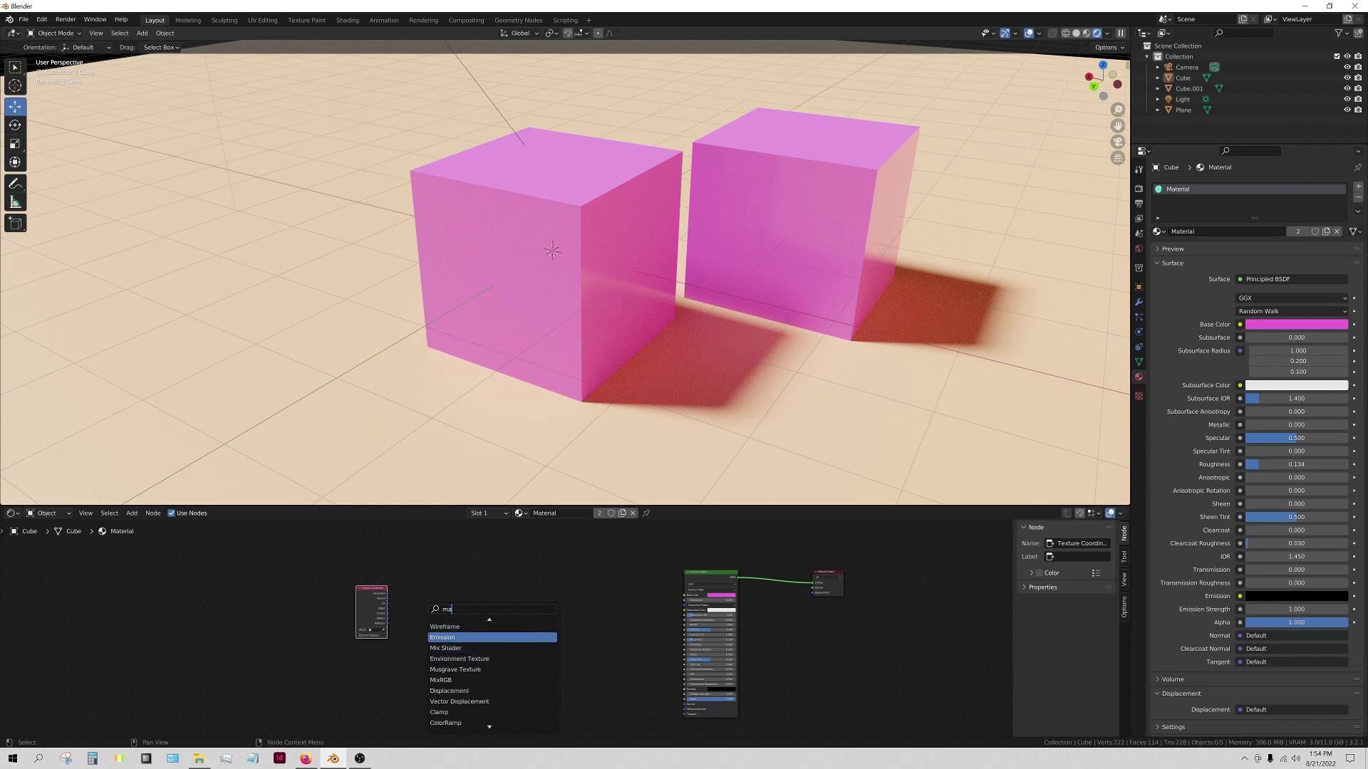
{"action": "type", "text": "pping"}
{"action": "key", "text": "Return"}
{"action": "left_click", "coordinate": [436, 607]}
{"action": "scroll", "coordinate": [436, 607], "scroll_direction": "up", "scroll_amount": 1}
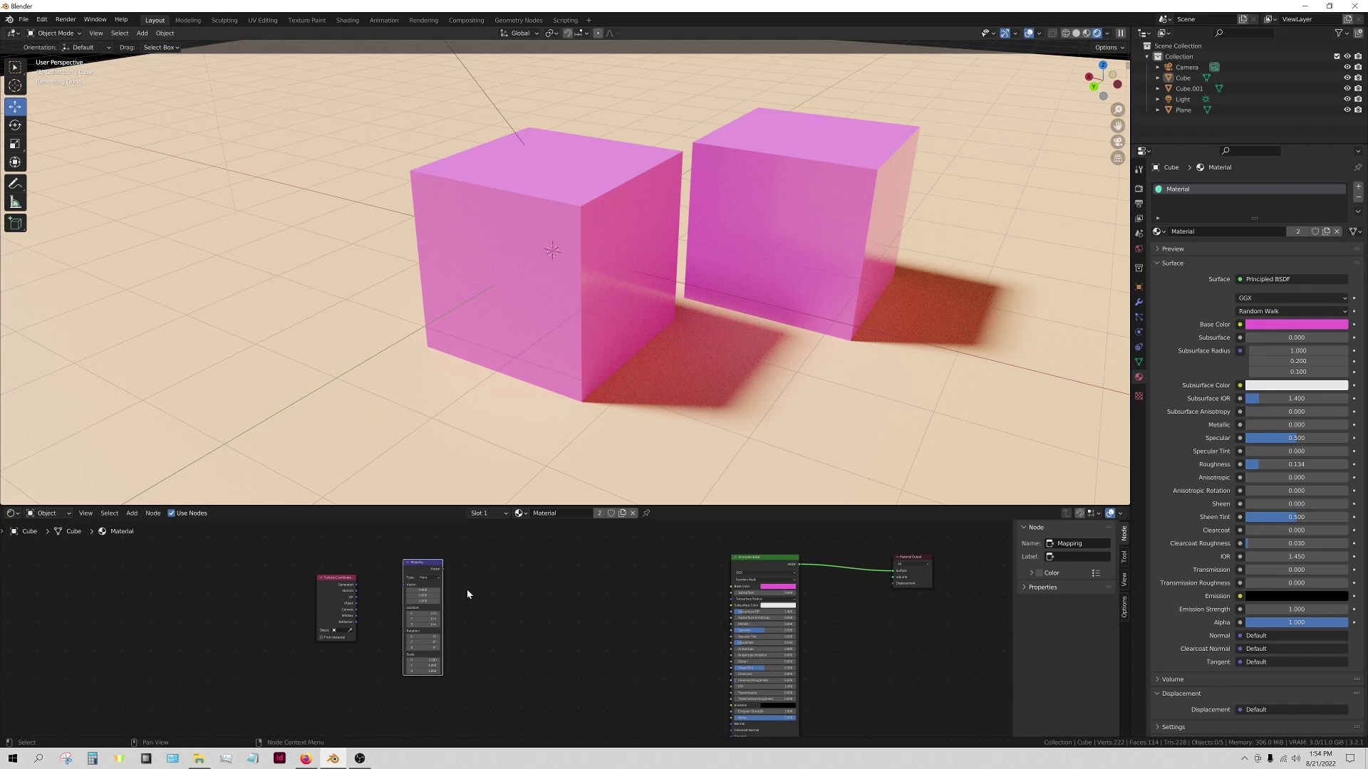
- Link the Texture Coordinate's Generated output to the Mapping node's Vector input and tidy the positions of both nodes
{"action": "scroll", "coordinate": [558, 652], "scroll_direction": "down", "scroll_amount": 2}
{"action": "scroll", "coordinate": [507, 630], "scroll_direction": "up", "scroll_amount": 1}
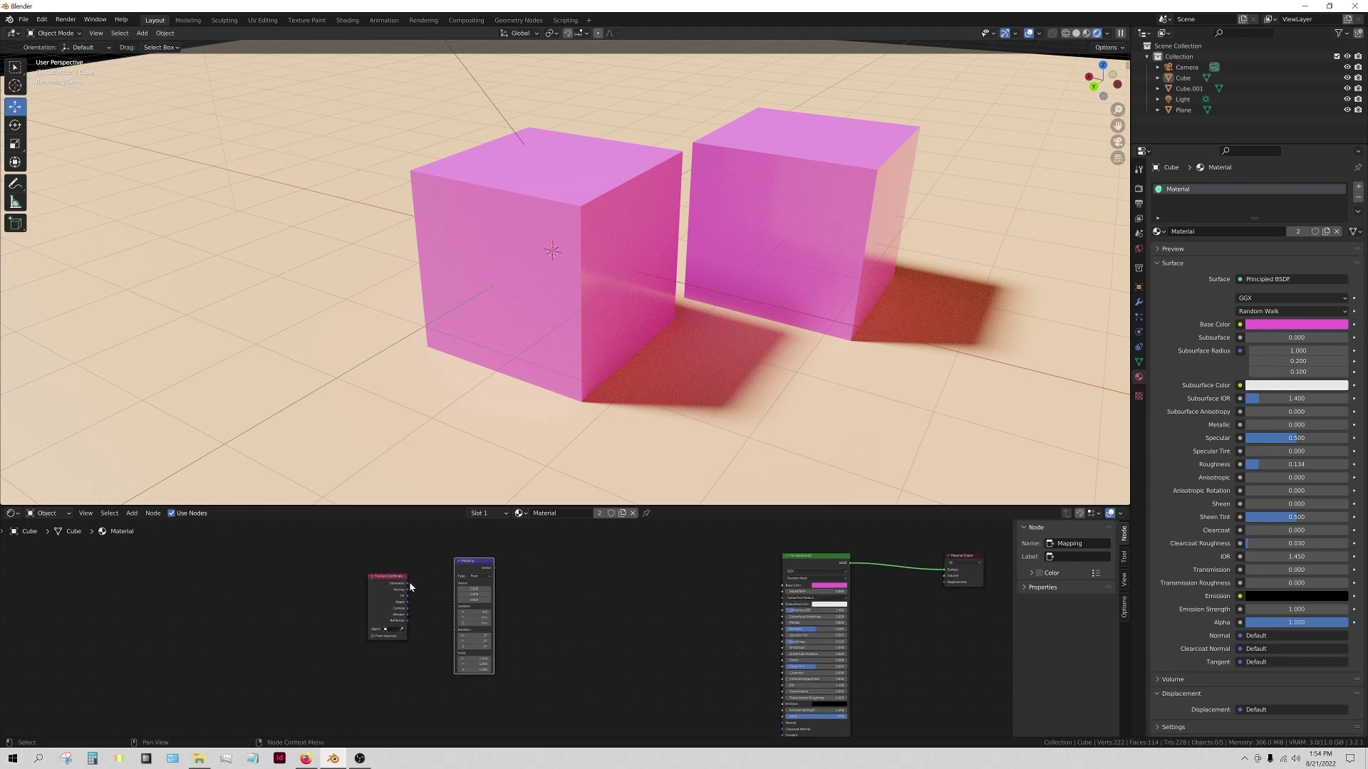
{"action": "left_click_drag", "start_coordinate": [407, 584], "coordinate": [375, 553]}
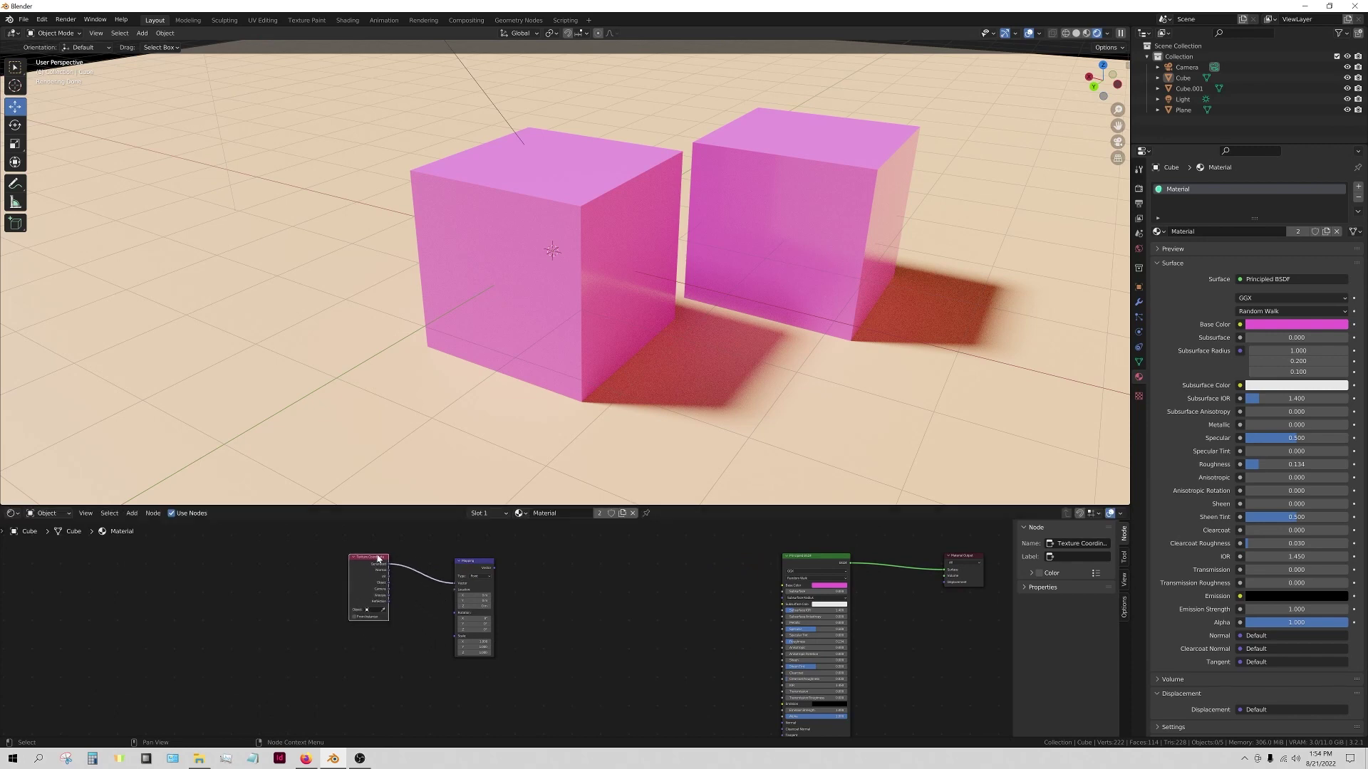
{"action": "left_click_drag", "start_coordinate": [489, 568], "coordinate": [452, 586]}
{"action": "middle_click_drag", "start_coordinate": [550, 609], "coordinate": [526, 624]}
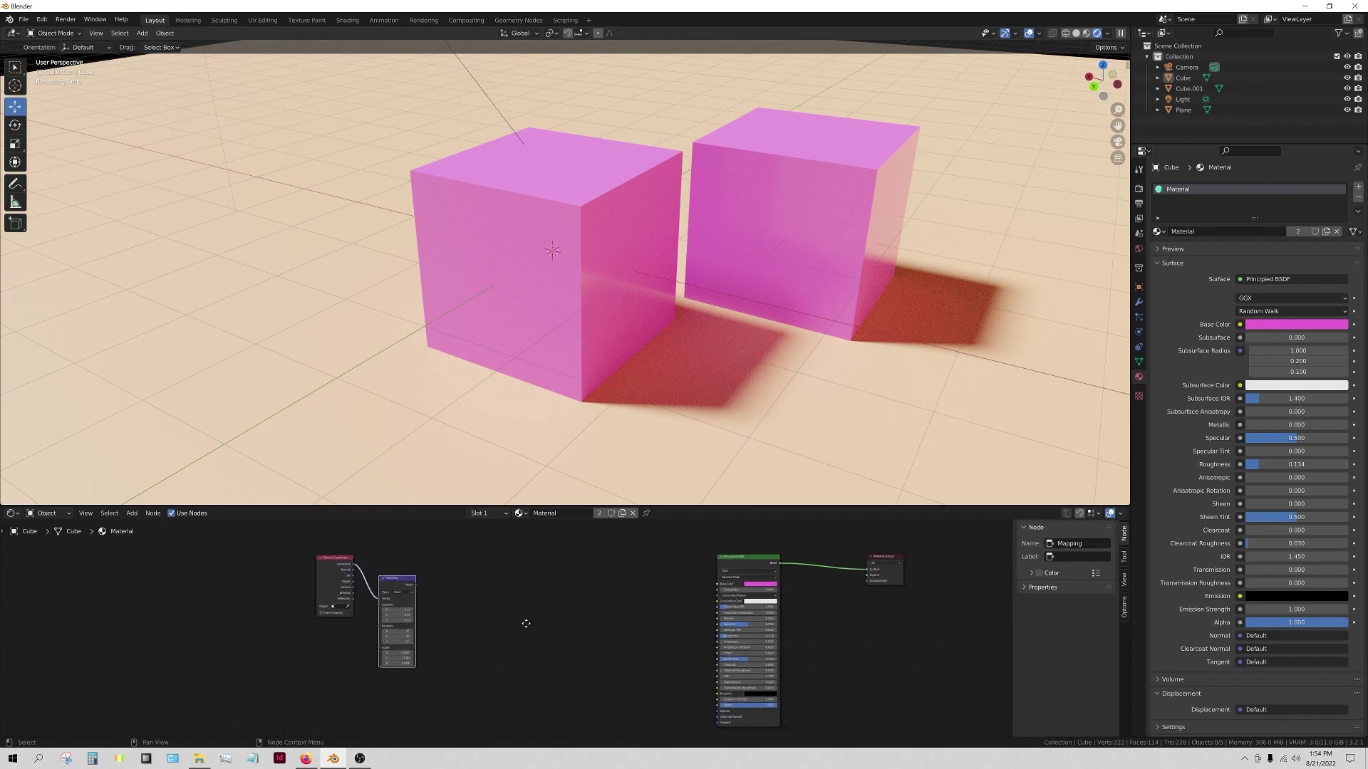
- Add a ColorRamp node between the Mapping node and the Principled BSDF
{"action": "key", "text": "shift+a"}
{"action": "left_click", "coordinate": [498, 572]}
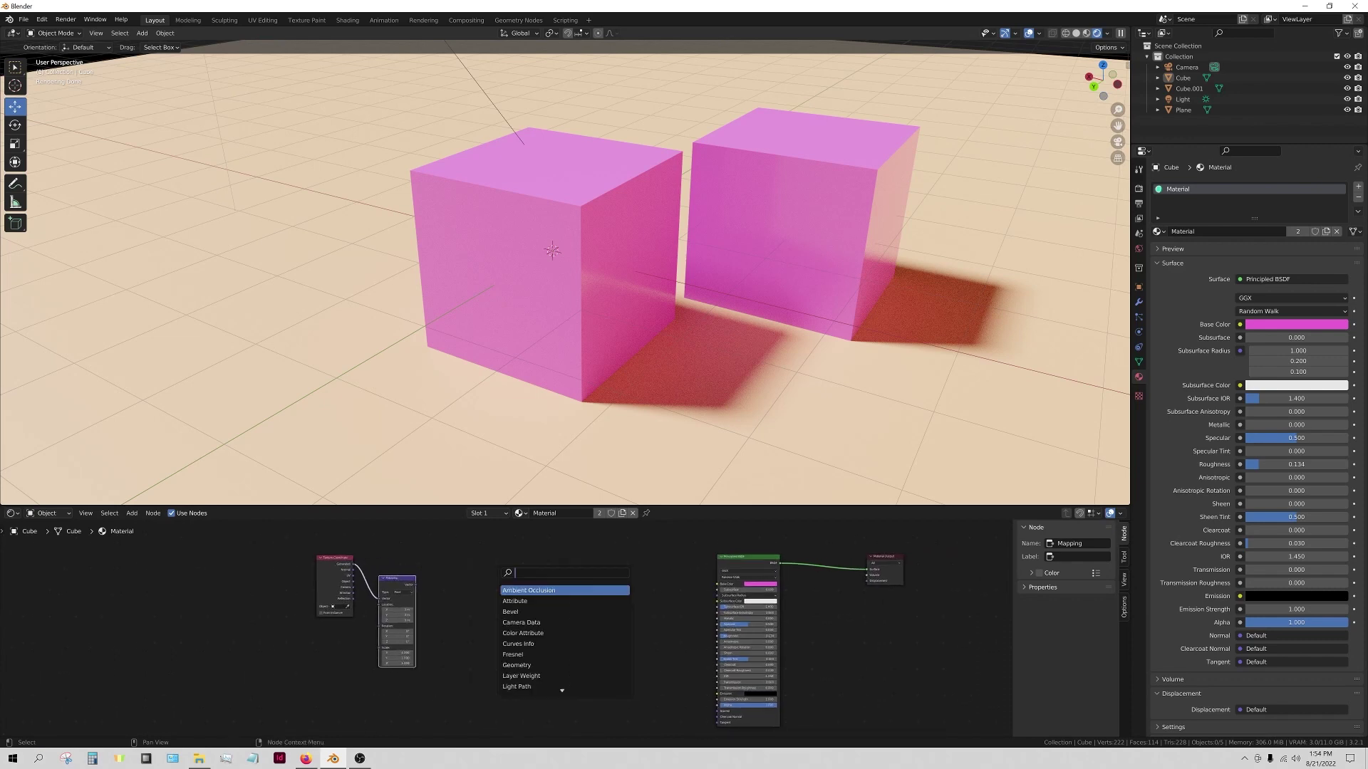
{"action": "type", "text": "colo"}
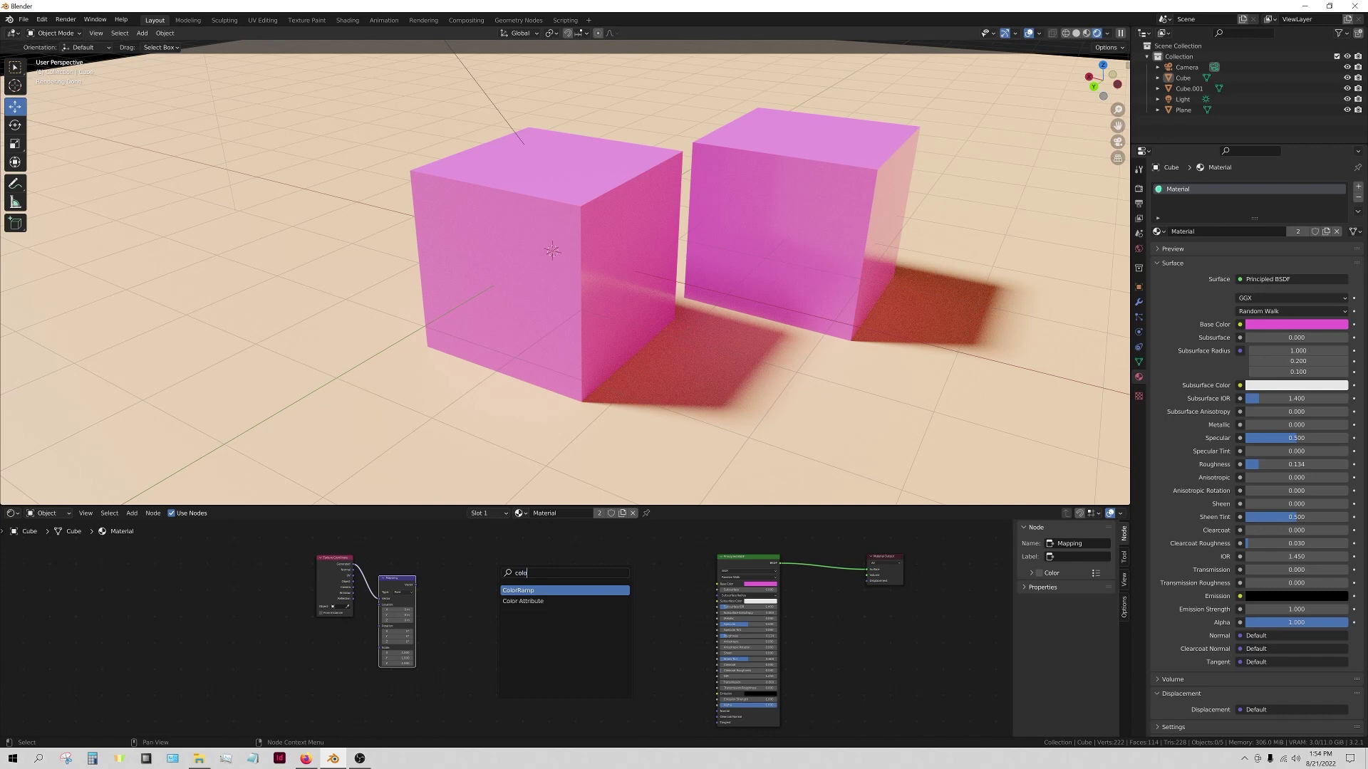
{"action": "key", "text": "Return"}
{"action": "left_click", "coordinate": [459, 605]}
{"action": "scroll", "coordinate": [456, 607], "scroll_direction": "up", "scroll_amount": 1}
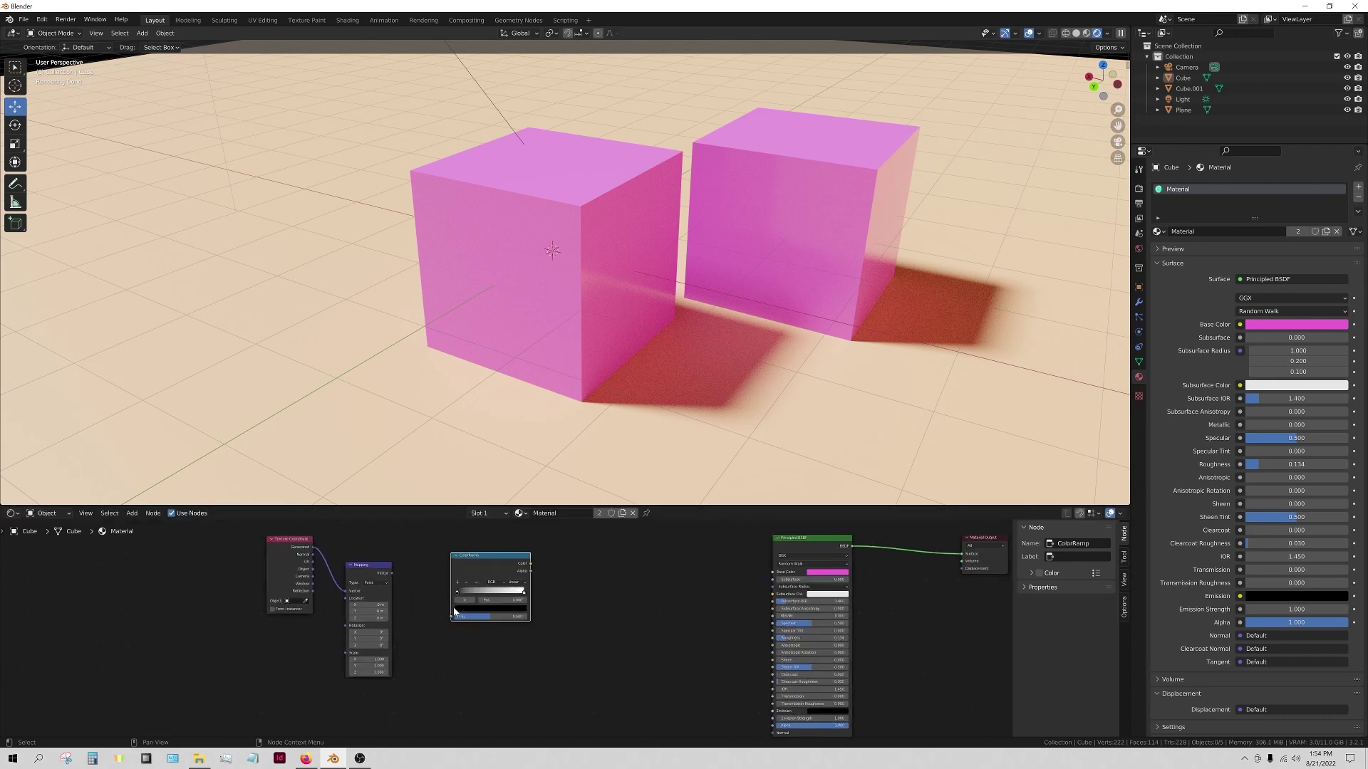
- Link the Mapping node's Vector output to the ColorRamp's Fac, and the ColorRamp's Color output to Base Color
{"action": "middle_click_drag", "start_coordinate": [488, 656], "coordinate": [532, 671]}
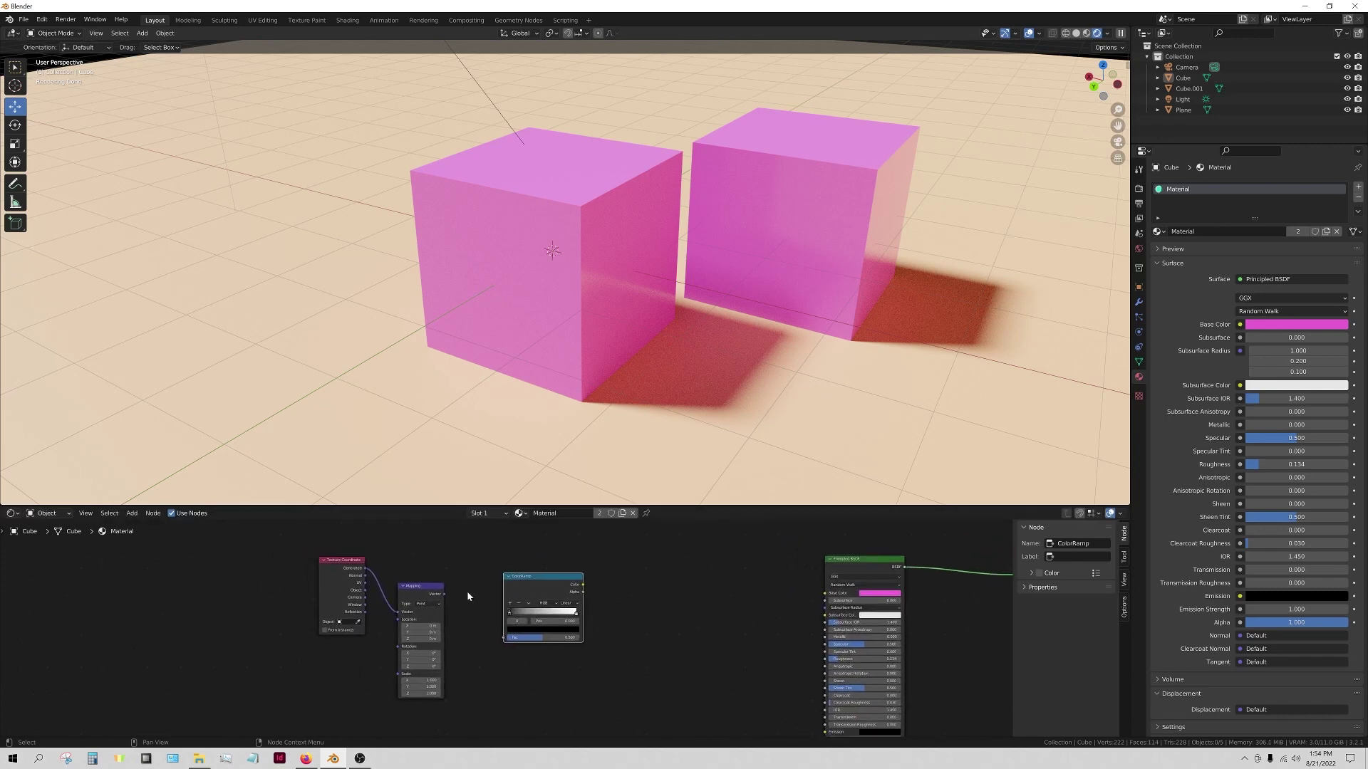
{"action": "left_click_drag", "start_coordinate": [443, 594], "coordinate": [504, 638]}
{"action": "left_click_drag", "start_coordinate": [583, 586], "coordinate": [825, 593]}
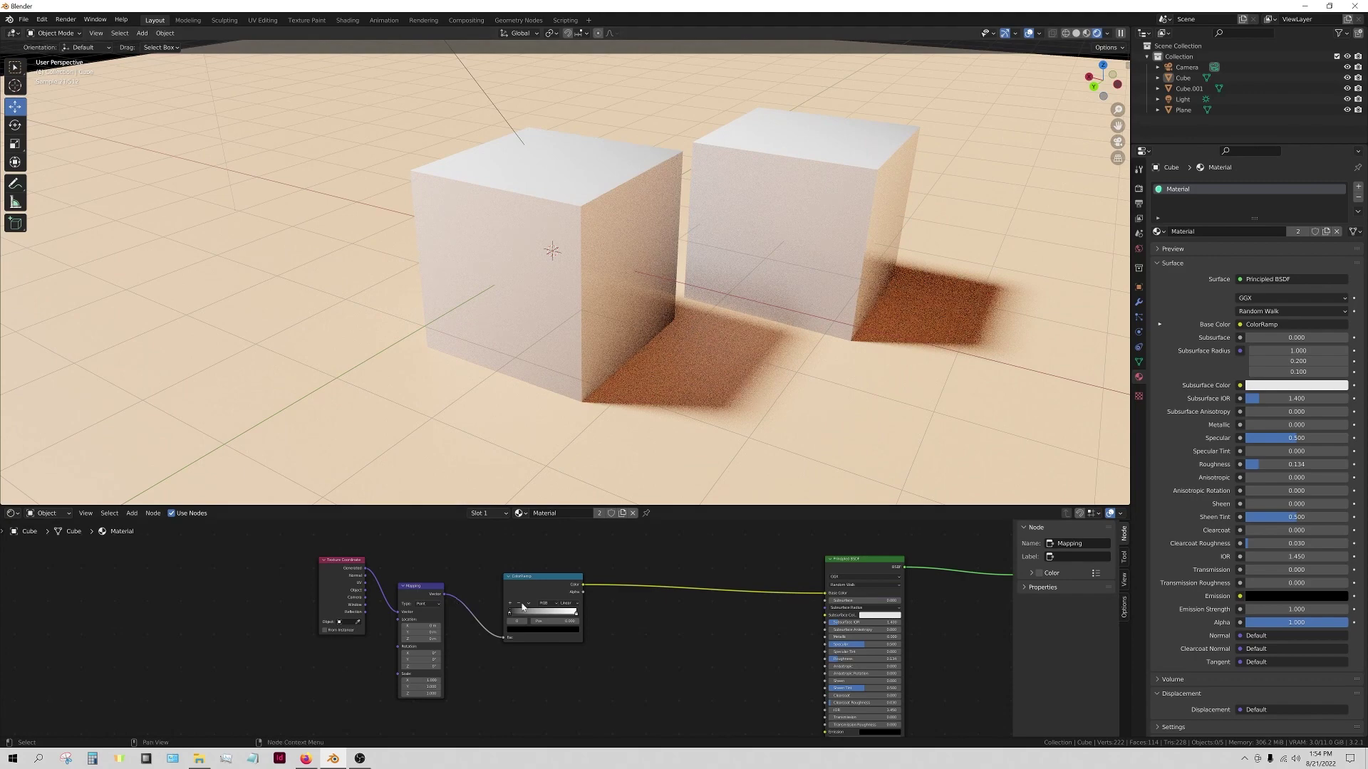
- Slide the ColorRamp's black stop toward the white stop and inspect the gradient from the other side of the cubes
{"action": "left_click_drag", "start_coordinate": [512, 617], "coordinate": [537, 617]}
{"action": "middle_click_drag", "start_coordinate": [731, 329], "coordinate": [741, 134]}
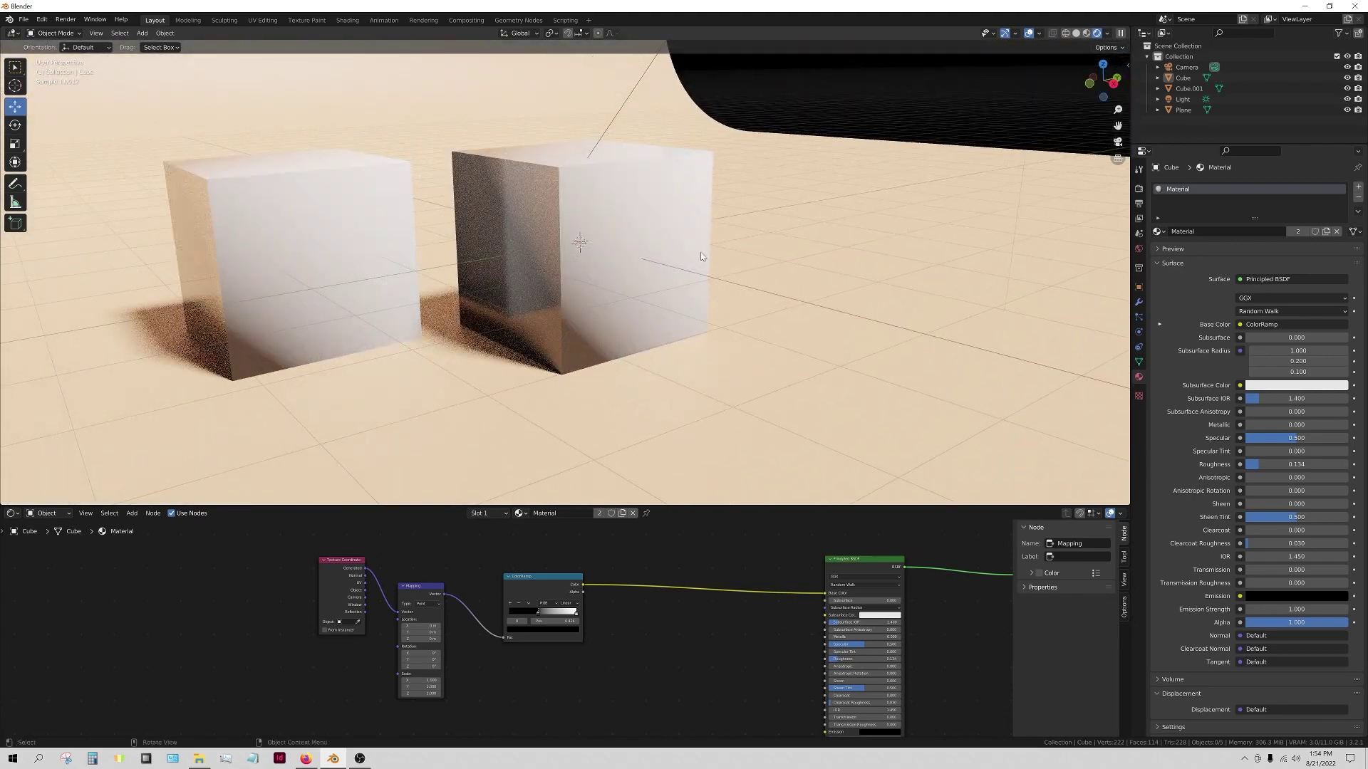
{"action": "left_click_drag", "start_coordinate": [541, 614], "coordinate": [559, 614]}
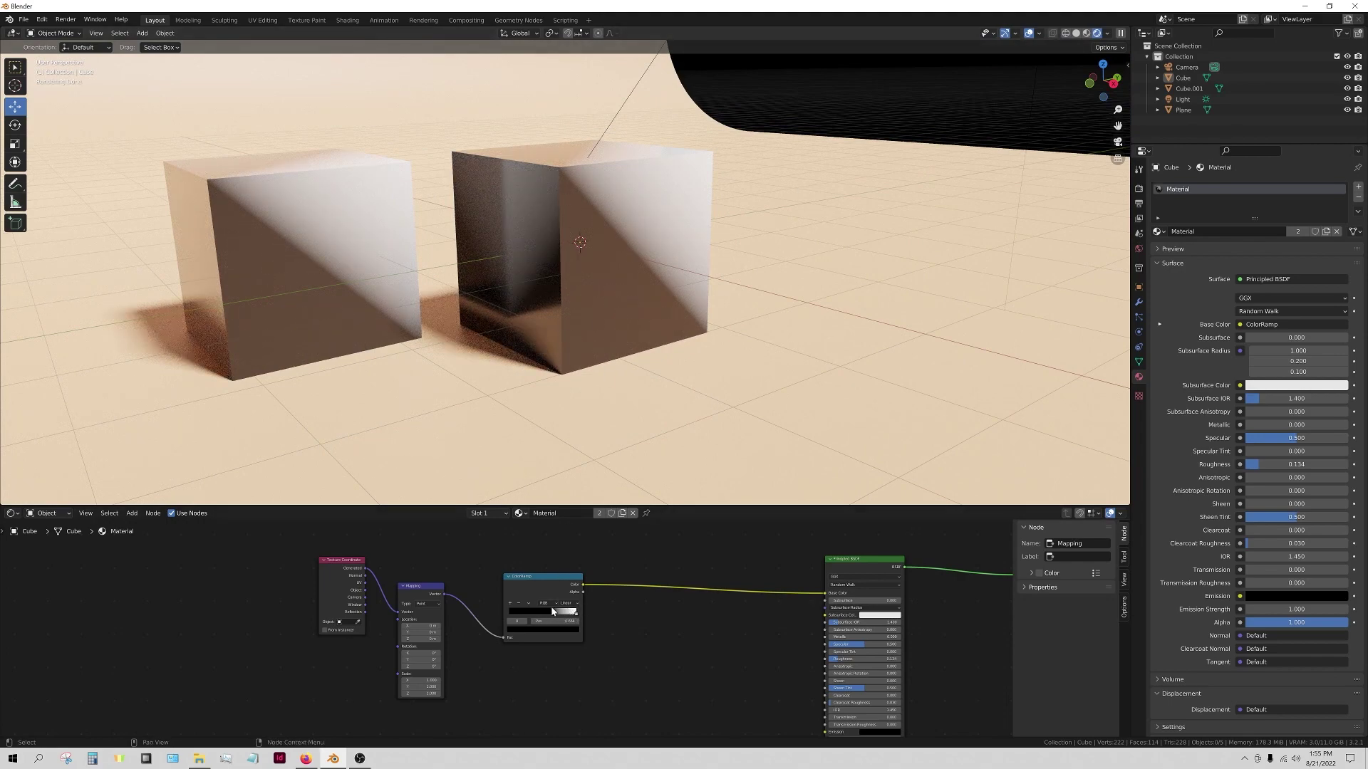
- Change the color of the ColorRamp's black stop to a bright magenta
{"action": "left_click_drag", "start_coordinate": [555, 618], "coordinate": [552, 636]}
{"action": "left_click", "coordinate": [551, 629]}
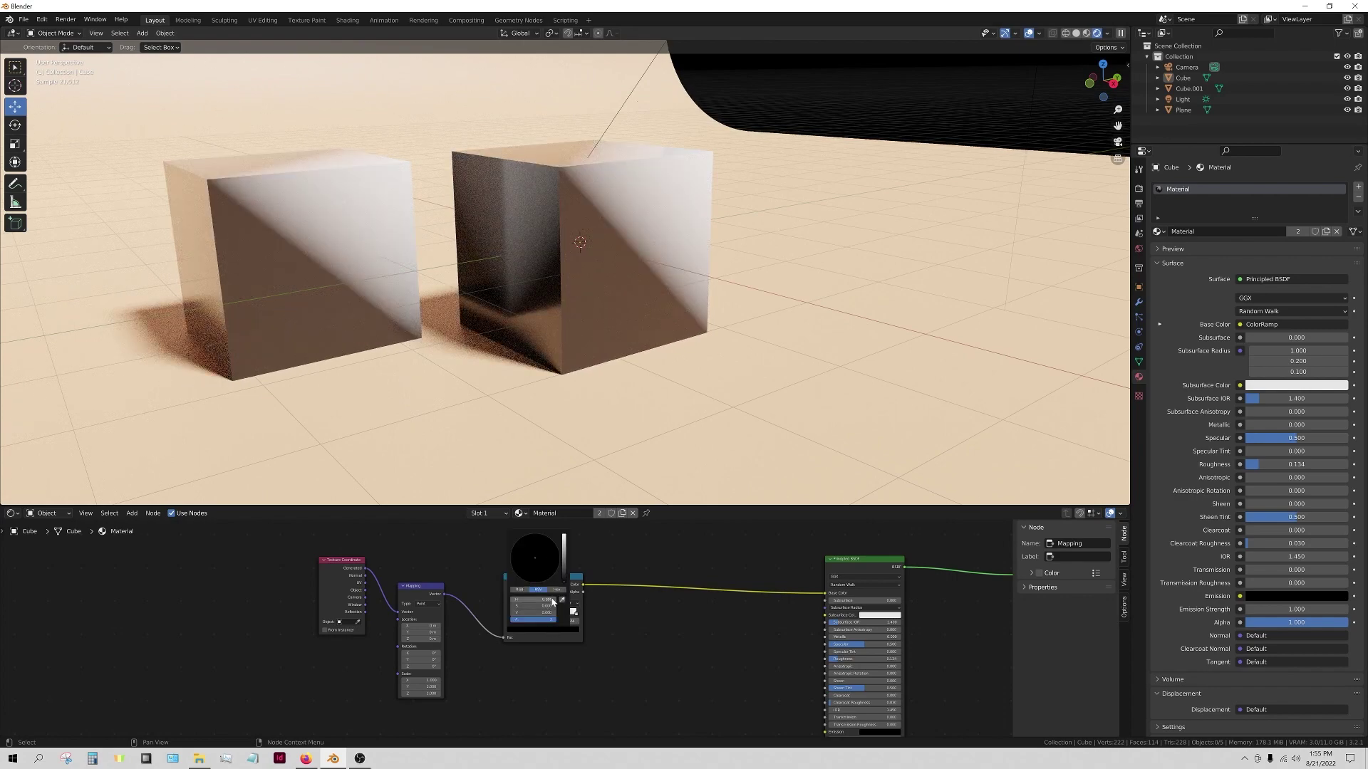
{"action": "left_click_drag", "start_coordinate": [565, 577], "coordinate": [565, 557]}
{"action": "left_click", "coordinate": [555, 570]}
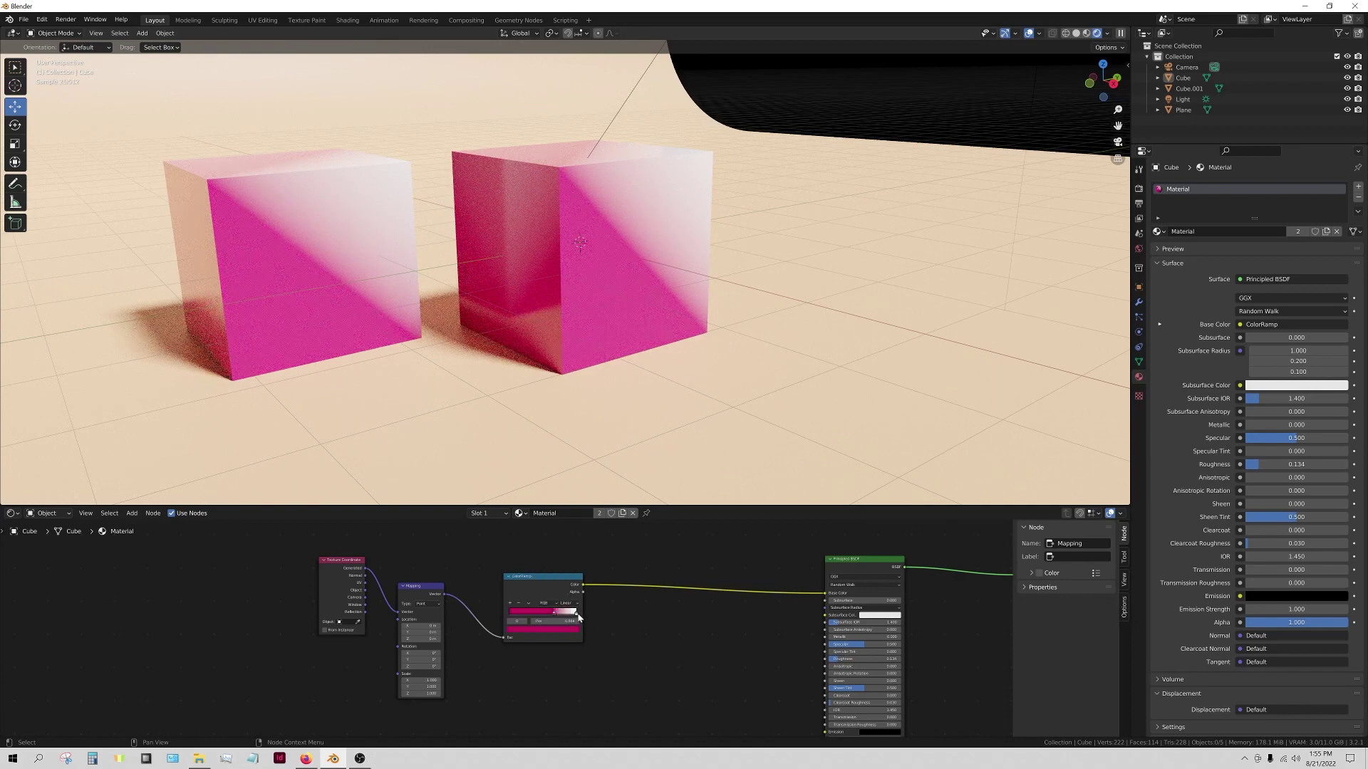
- Change the ColorRamp's white stop to mint green and slide the magenta stop back toward the start of the ramp
{"action": "left_click", "coordinate": [577, 612]}
{"action": "left_click", "coordinate": [543, 629]}
{"action": "left_click", "coordinate": [520, 559]}
{"action": "left_click", "coordinate": [526, 543]}
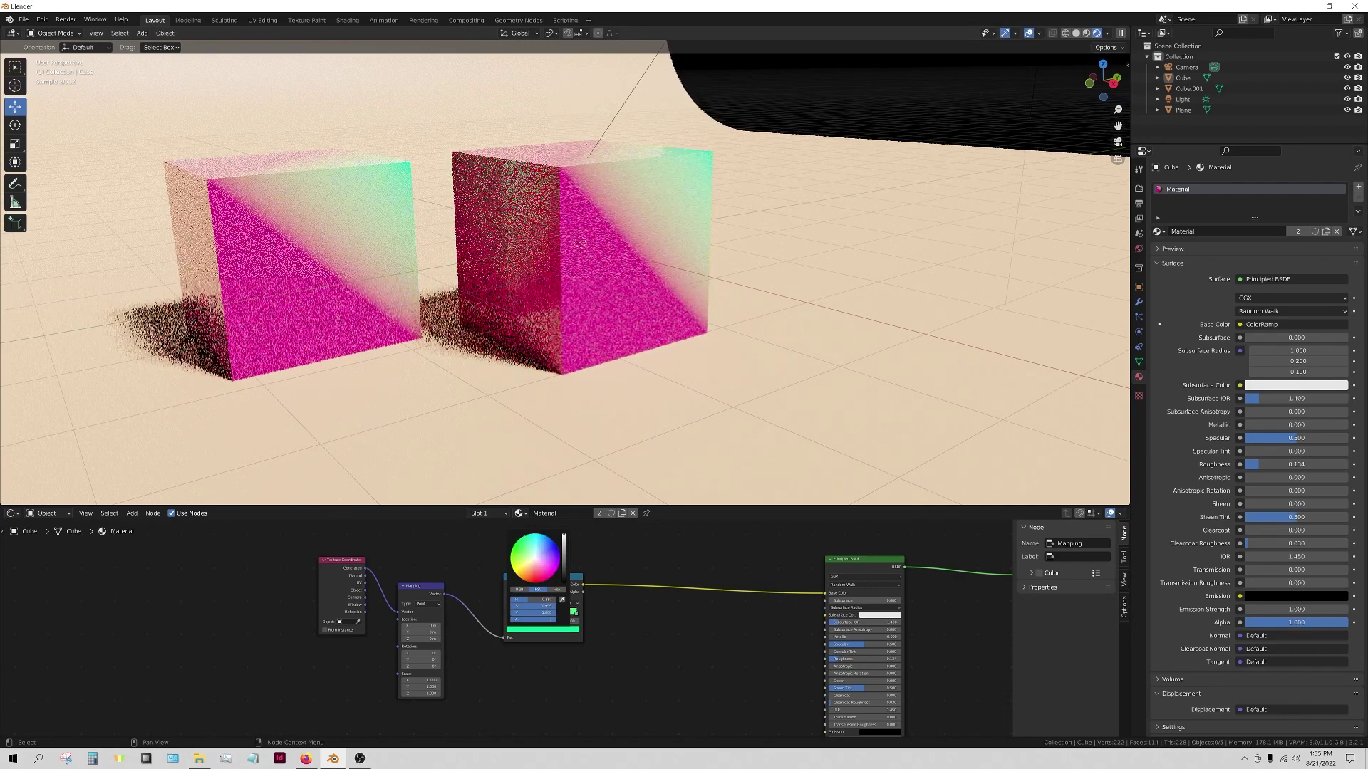
{"action": "left_click_drag", "start_coordinate": [555, 614], "coordinate": [528, 612]}
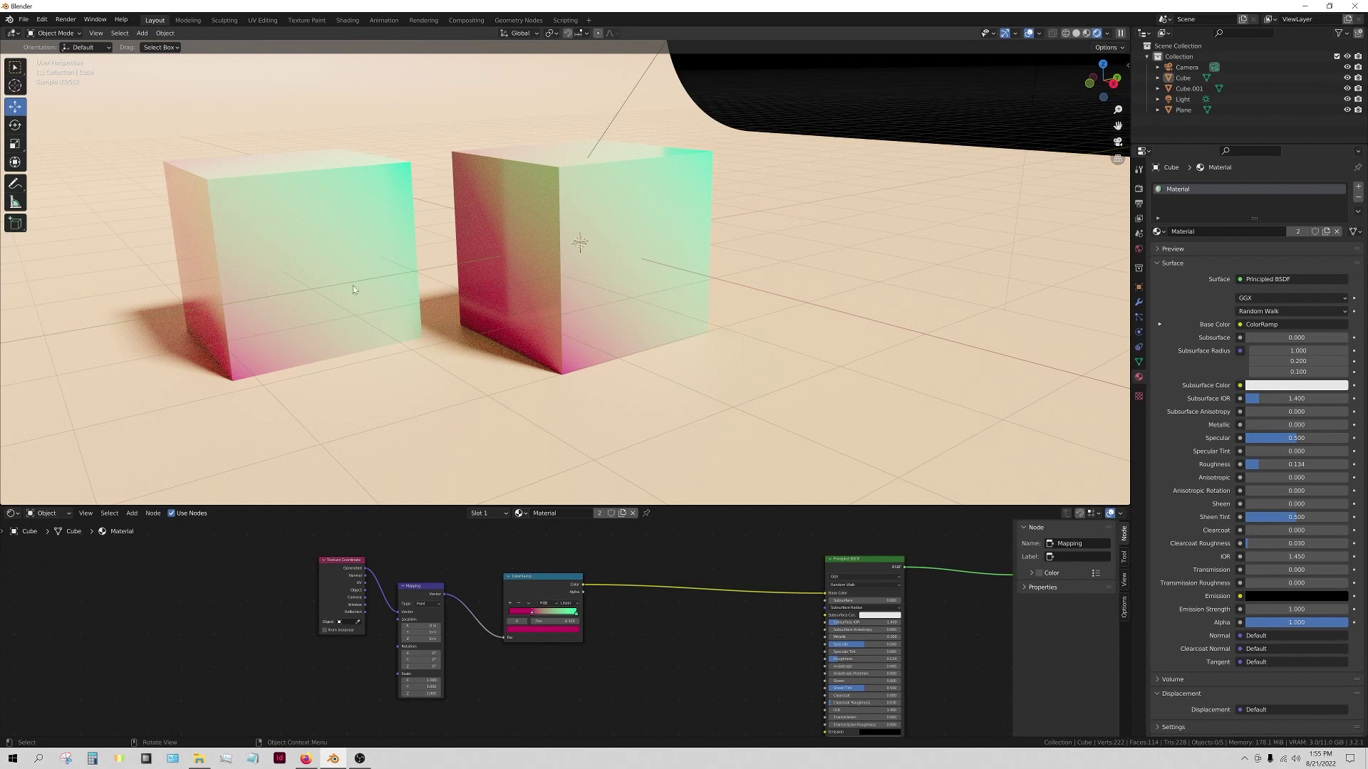
- Hide Cube.001 and make the floor plane's Base Color white with saturation 0 and value 1
{"action": "left_click", "coordinate": [1357, 89]}
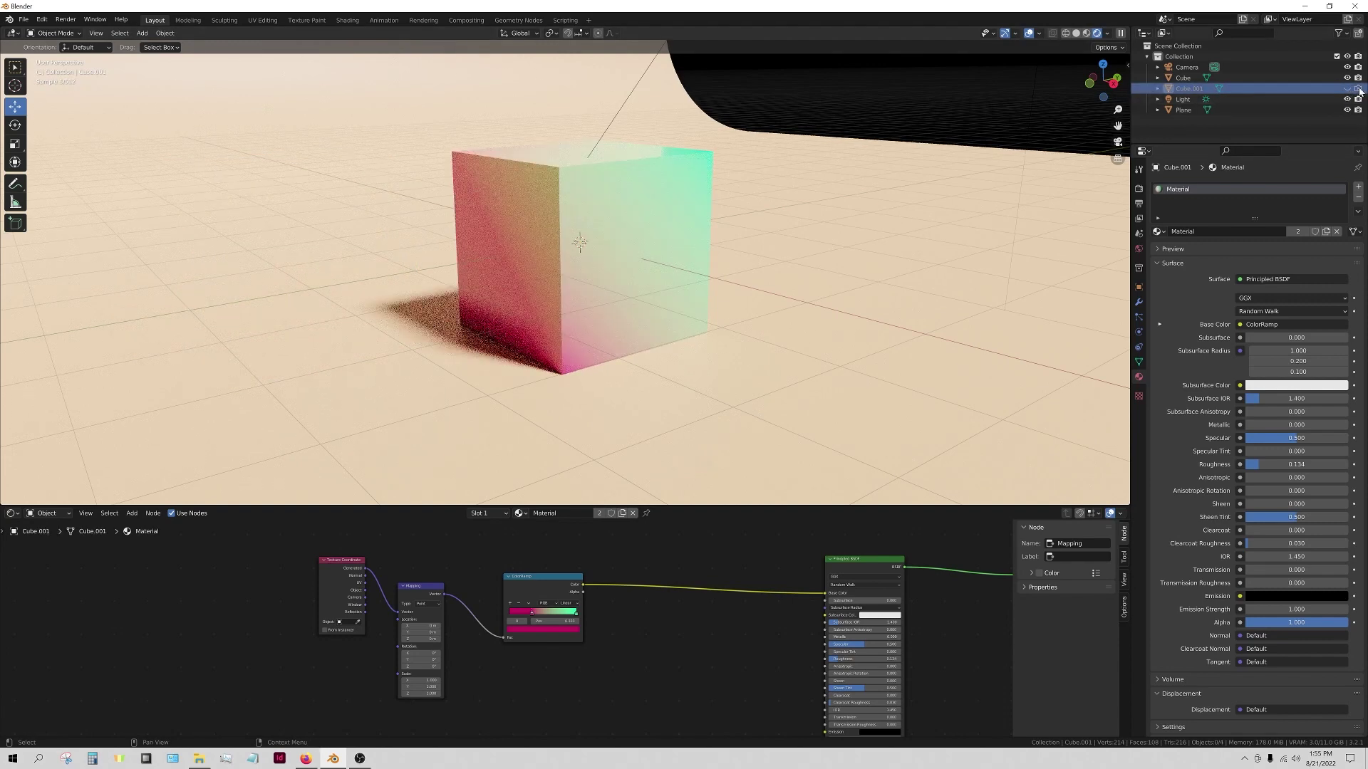
{"action": "left_click", "coordinate": [966, 265]}
{"action": "left_click", "coordinate": [1271, 324]}
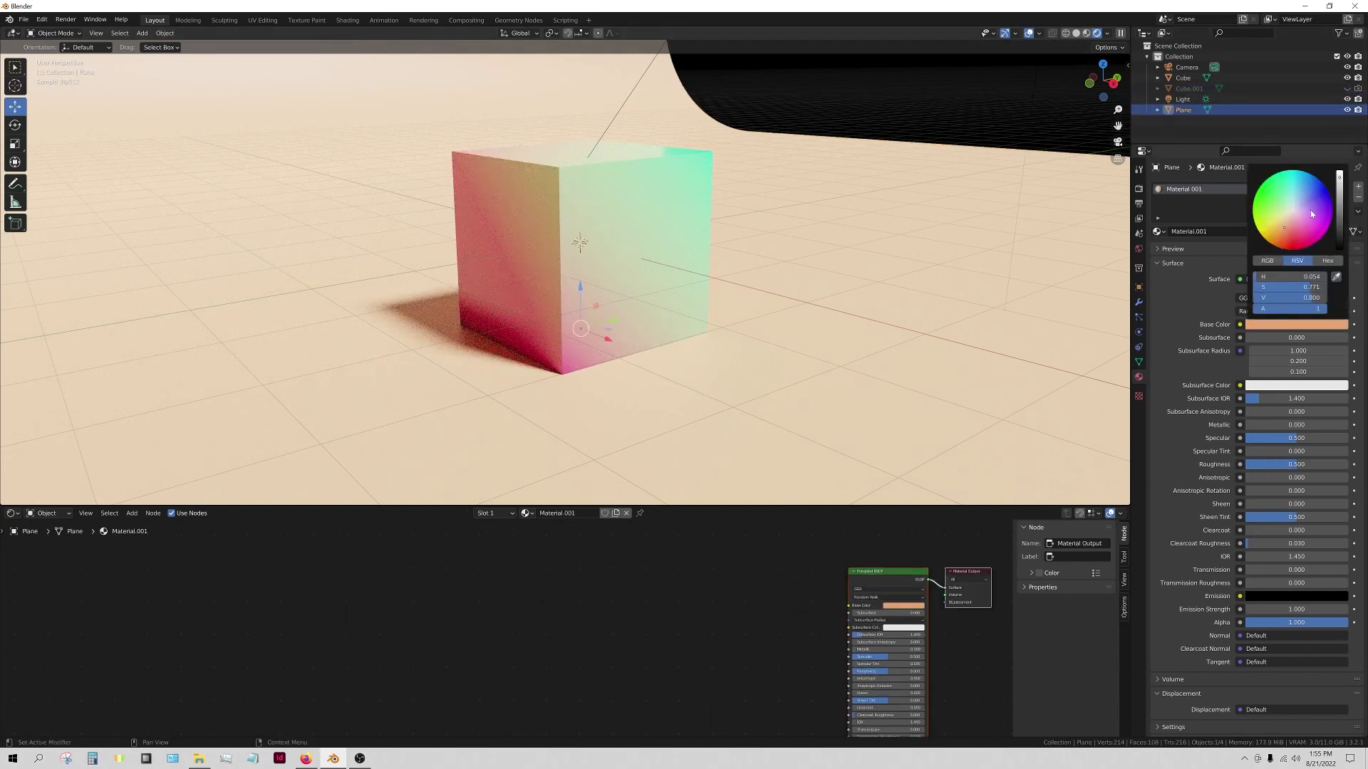
{"action": "left_click_drag", "start_coordinate": [1341, 180], "coordinate": [1341, 175]}
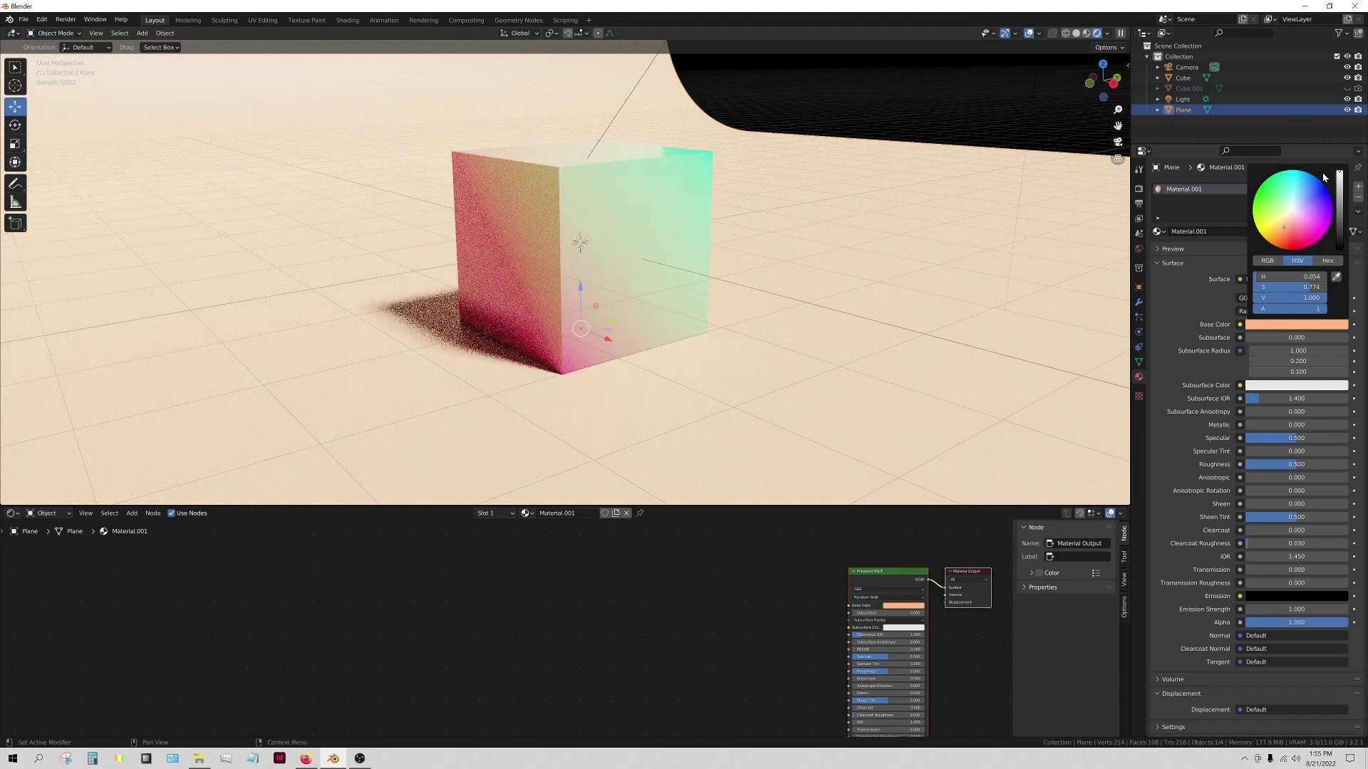
{"action": "left_click", "coordinate": [934, 83]}
{"action": "left_click", "coordinate": [1271, 326]}
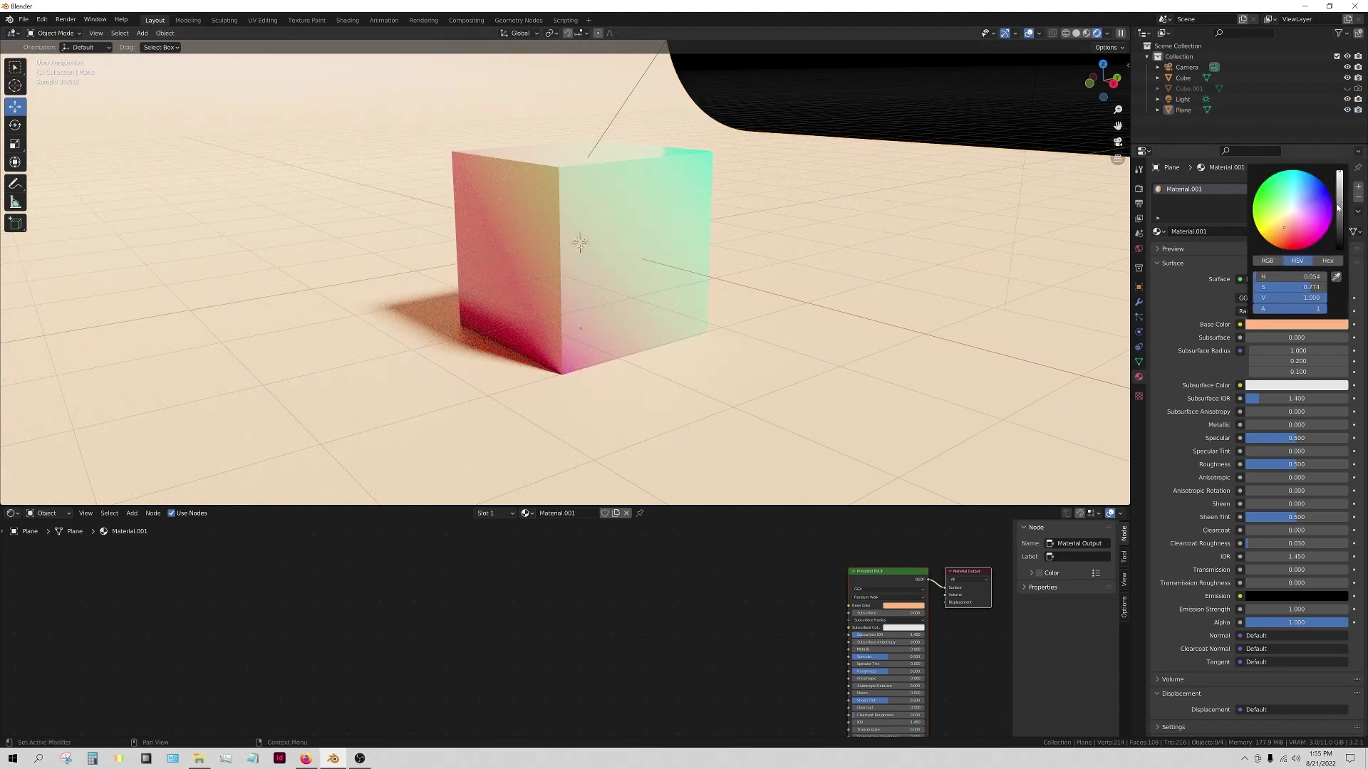
{"action": "left_click_drag", "start_coordinate": [1310, 287], "coordinate": [1254, 287]}
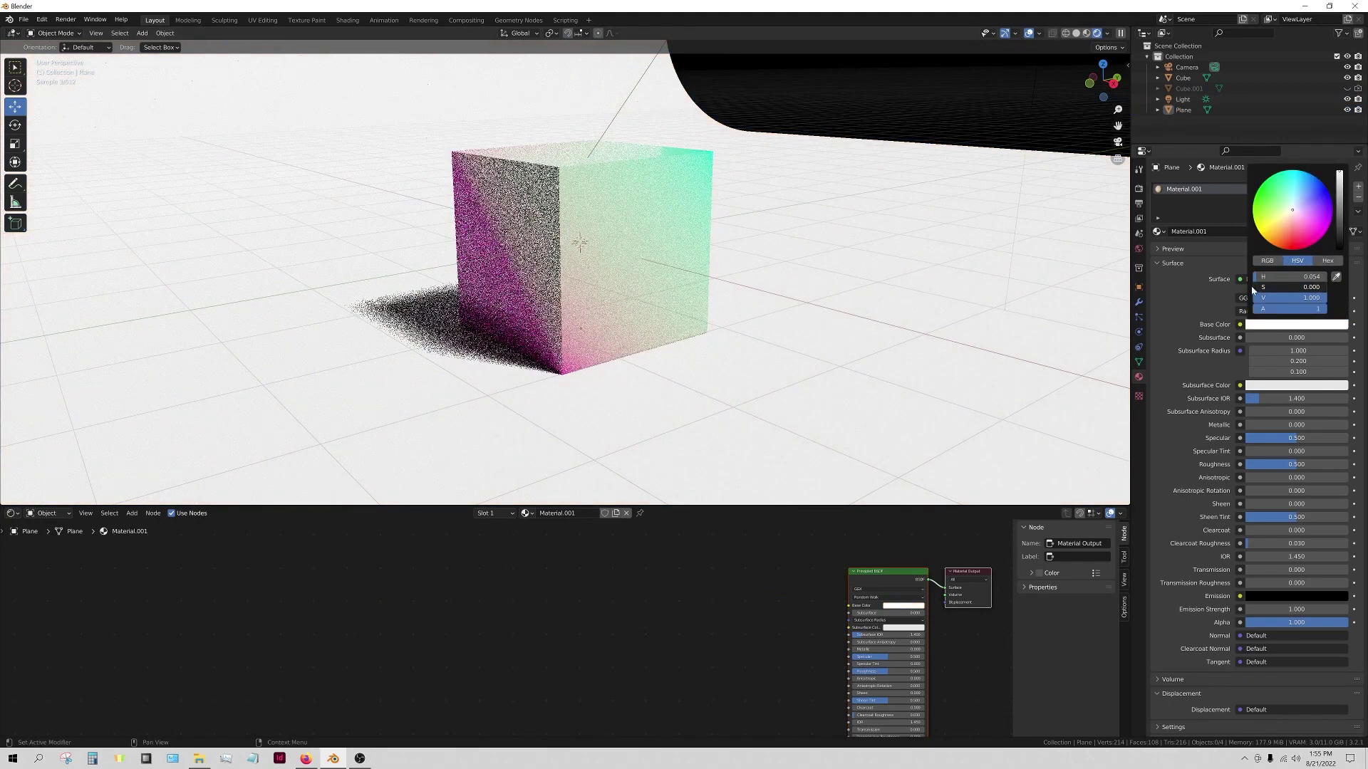
- Select the remaining cube to bring up its gradient material nodes and view it from a higher angle
{"action": "left_click", "coordinate": [570, 327]}
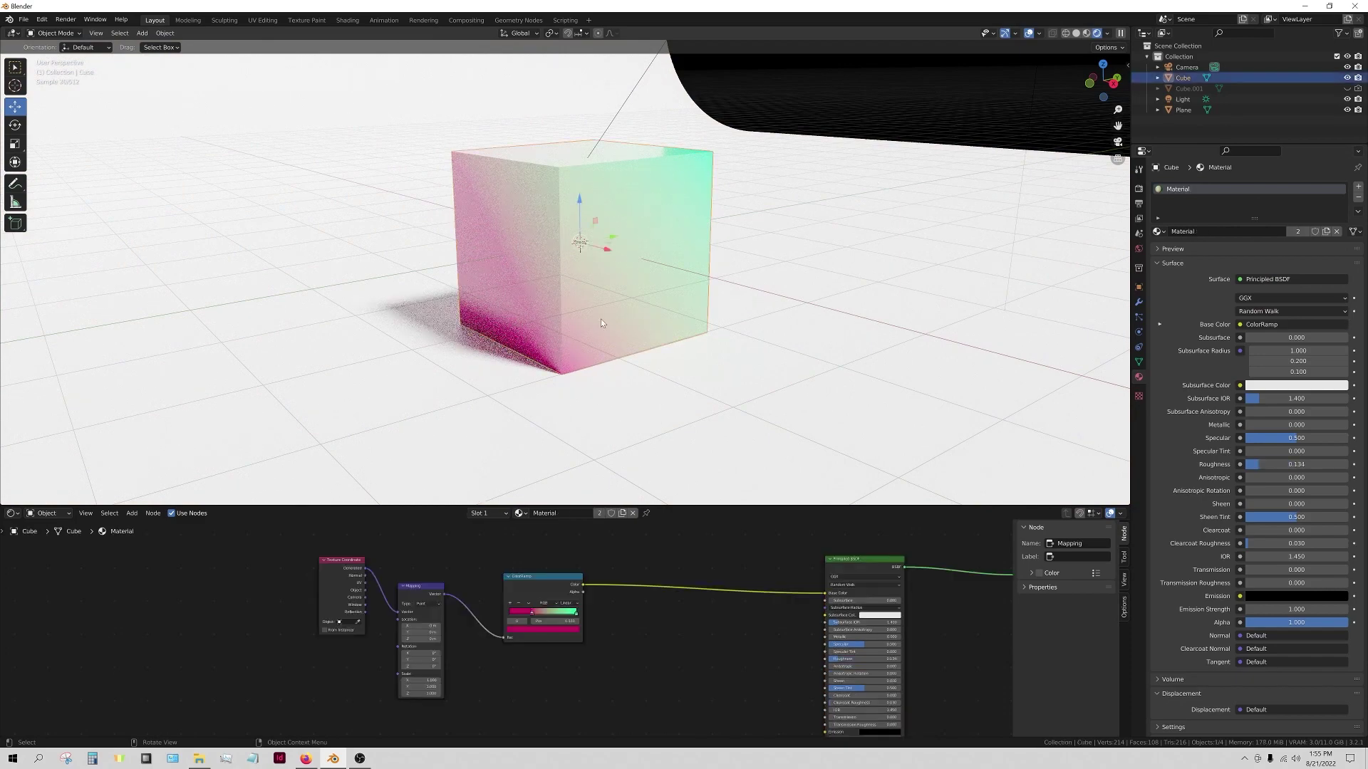
{"action": "middle_click_drag", "start_coordinate": [529, 245], "coordinate": [600, 302]}
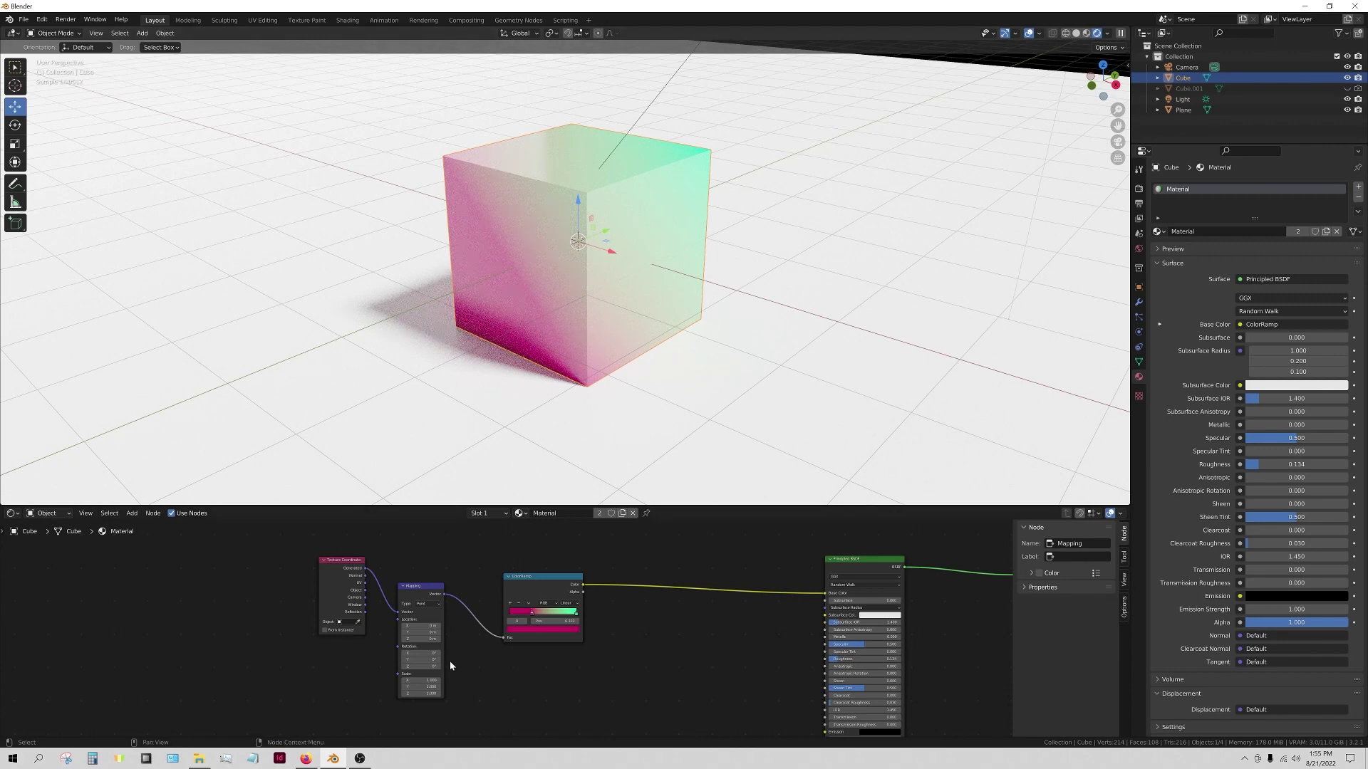
{"action": "middle_click_drag", "start_coordinate": [458, 680], "coordinate": [466, 647]}
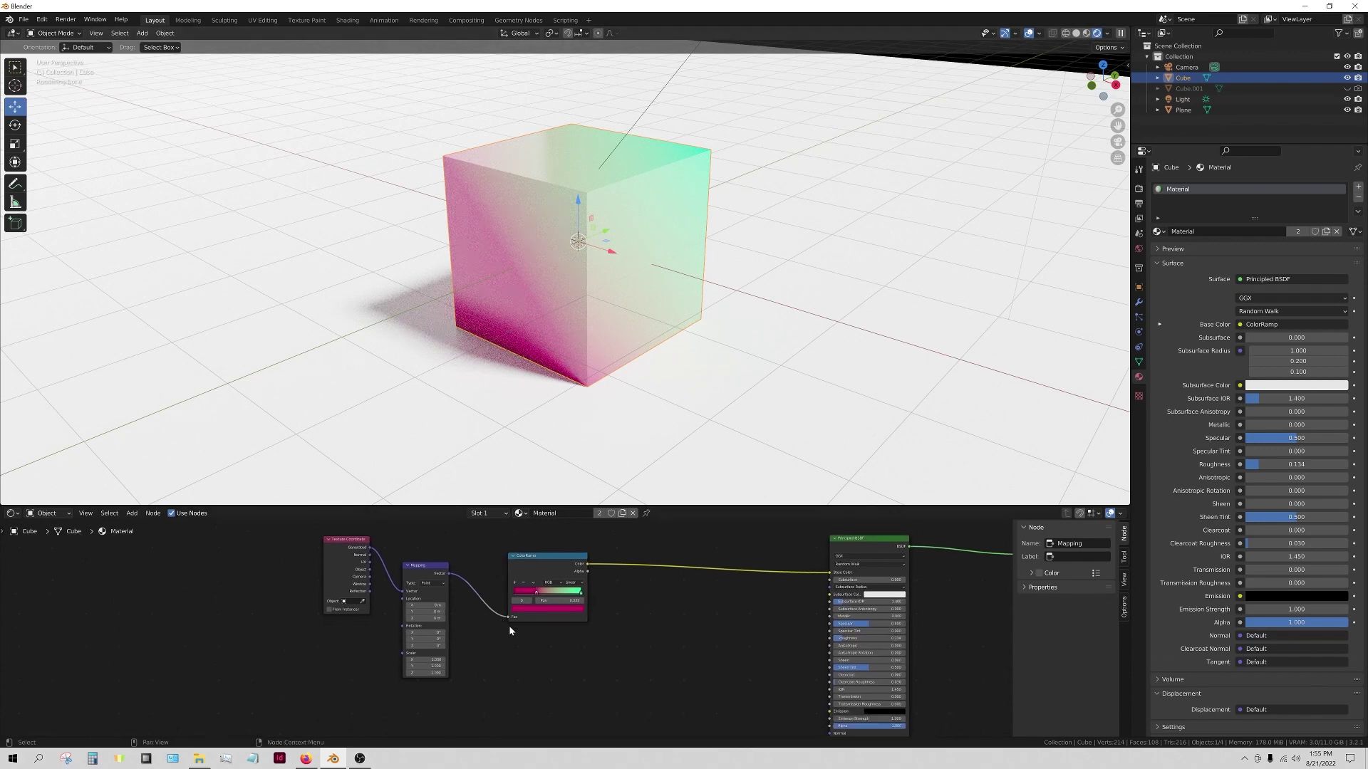
- Set the ColorRamp interpolation to Ease and raise the Principled BSDF's Roughness to 0.741
{"action": "left_click", "coordinate": [576, 582]}
{"action": "left_click", "coordinate": [580, 583]}
{"action": "left_click", "coordinate": [573, 582]}
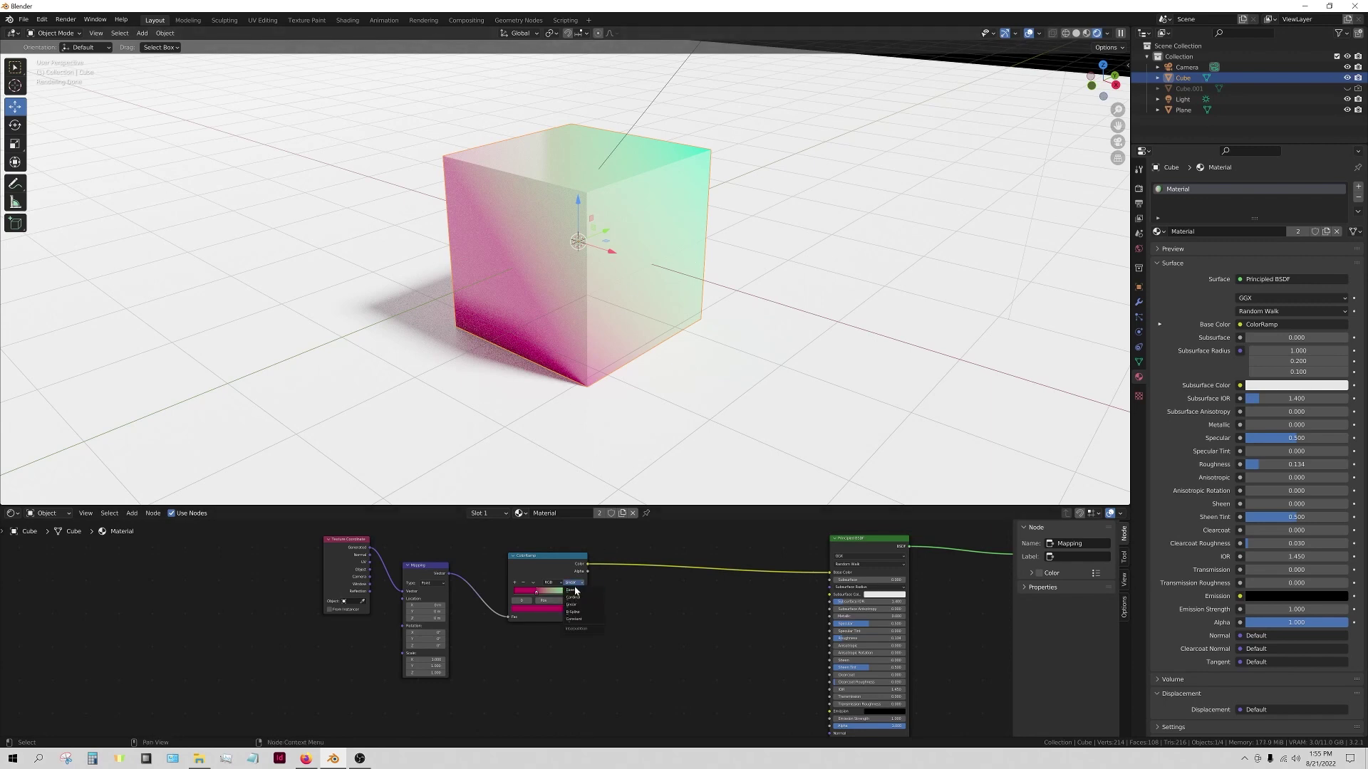
{"action": "left_click", "coordinate": [576, 590]}
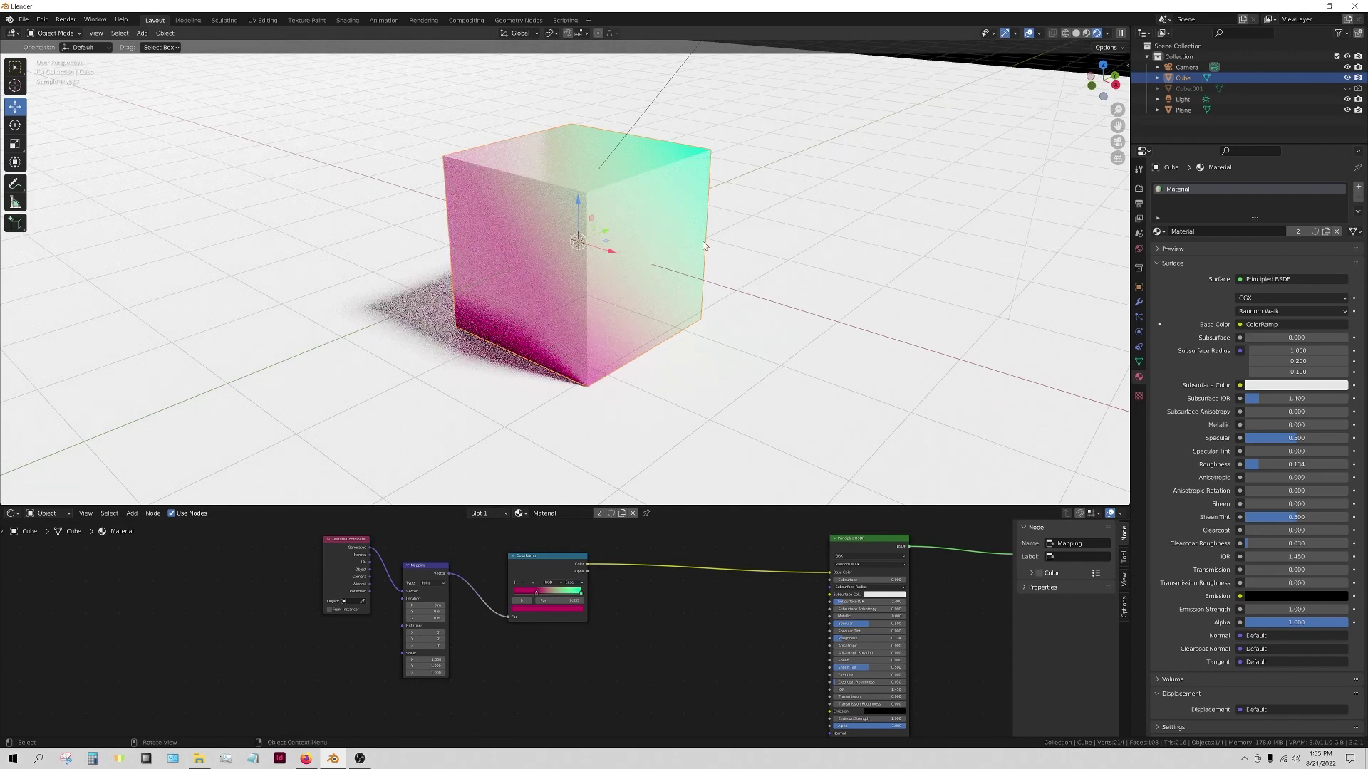
{"action": "middle_click_drag", "start_coordinate": [656, 330], "coordinate": [587, 342]}
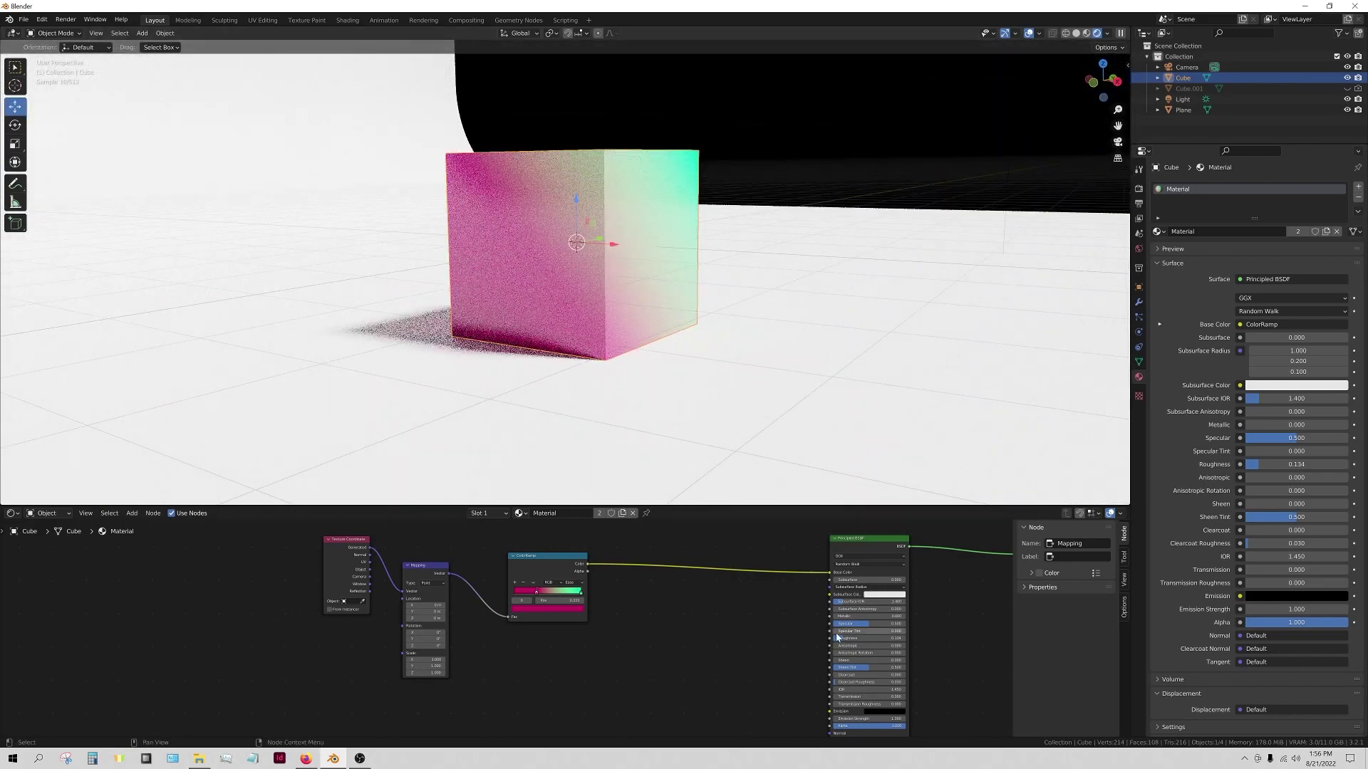
{"action": "left_click_drag", "start_coordinate": [848, 639], "coordinate": [887, 639]}
{"action": "middle_click_drag", "start_coordinate": [758, 319], "coordinate": [705, 346]}
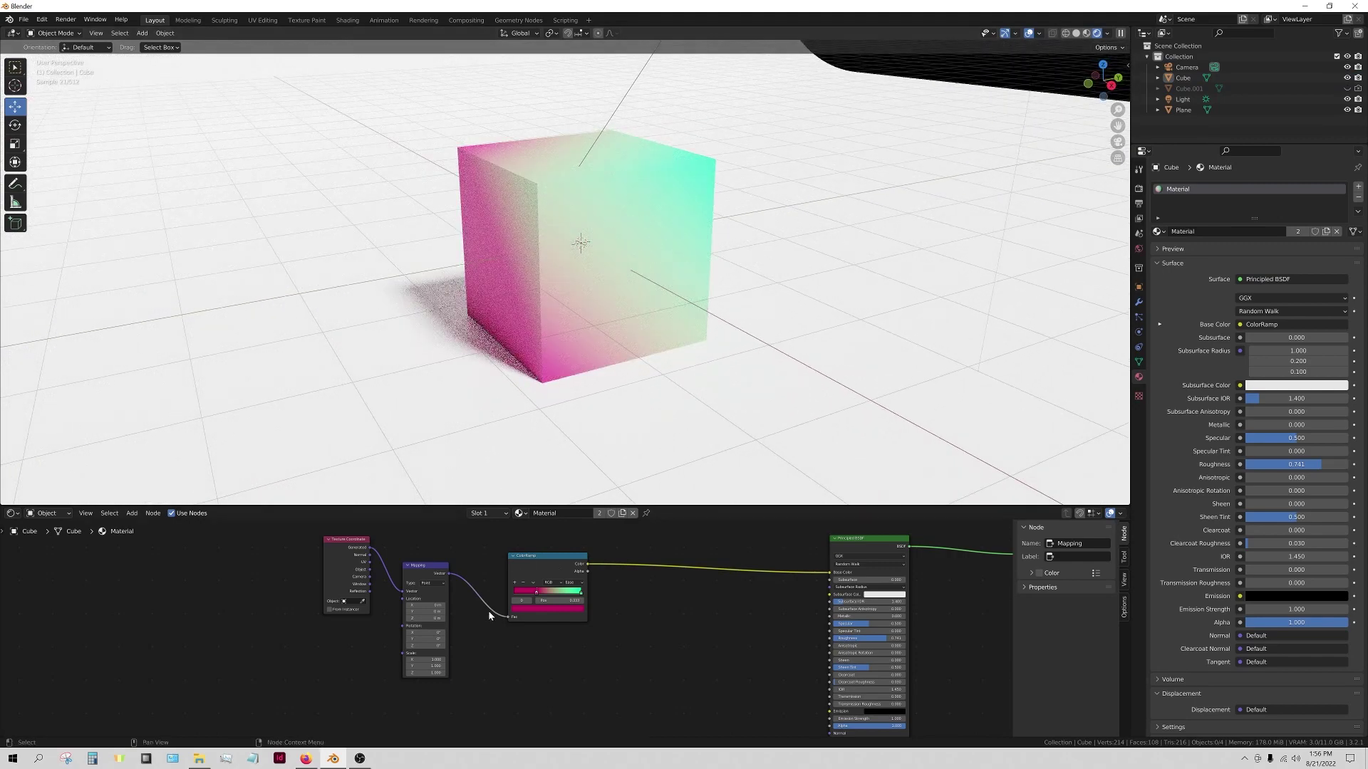
- Rotate the gradient with the Mapping node's X, Y and Z rotation and slide the magenta stop closer to the ramp's start
{"action": "scroll", "coordinate": [489, 611], "scroll_direction": "down", "scroll_amount": 1}
{"action": "left_click_drag", "start_coordinate": [432, 632], "coordinate": [472, 645]}
{"action": "left_click_drag", "start_coordinate": [538, 598], "coordinate": [526, 598]}
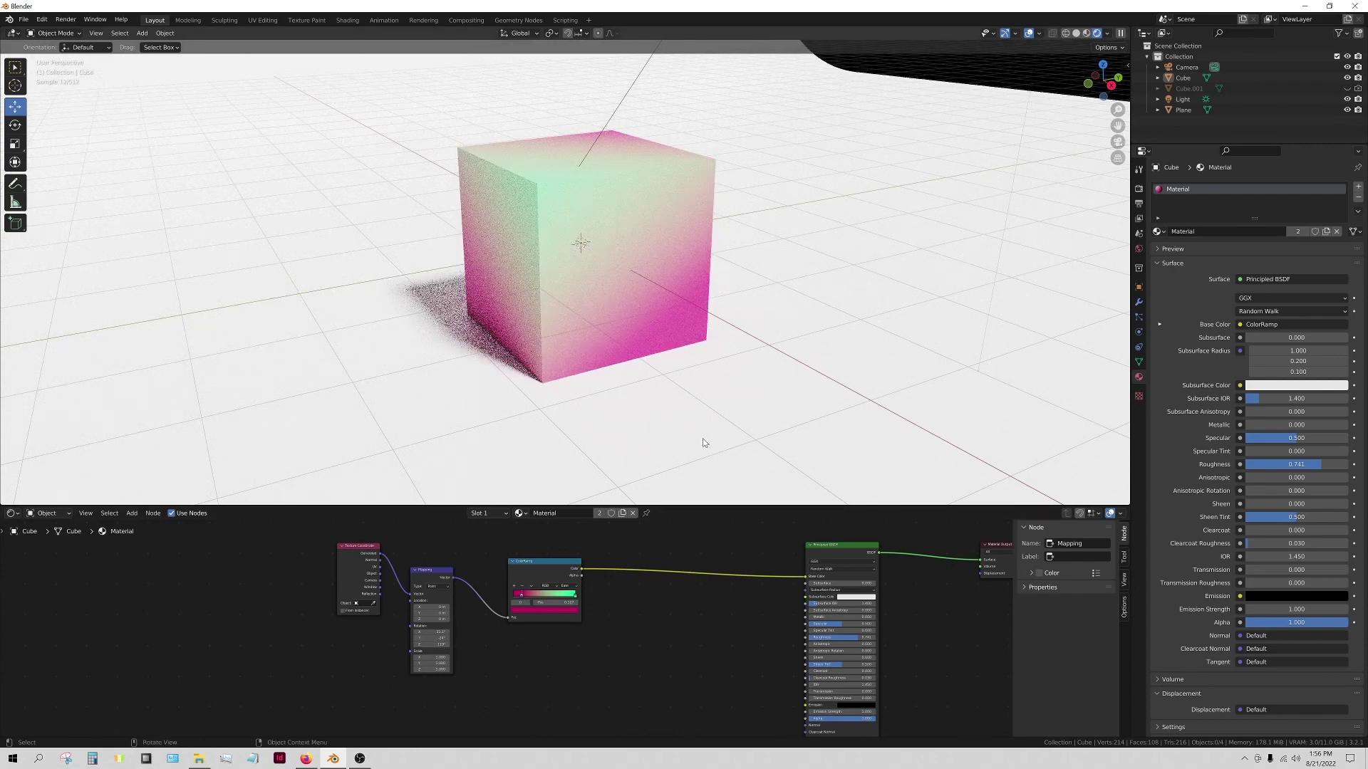
{"action": "middle_click_drag", "start_coordinate": [709, 443], "coordinate": [653, 436]}
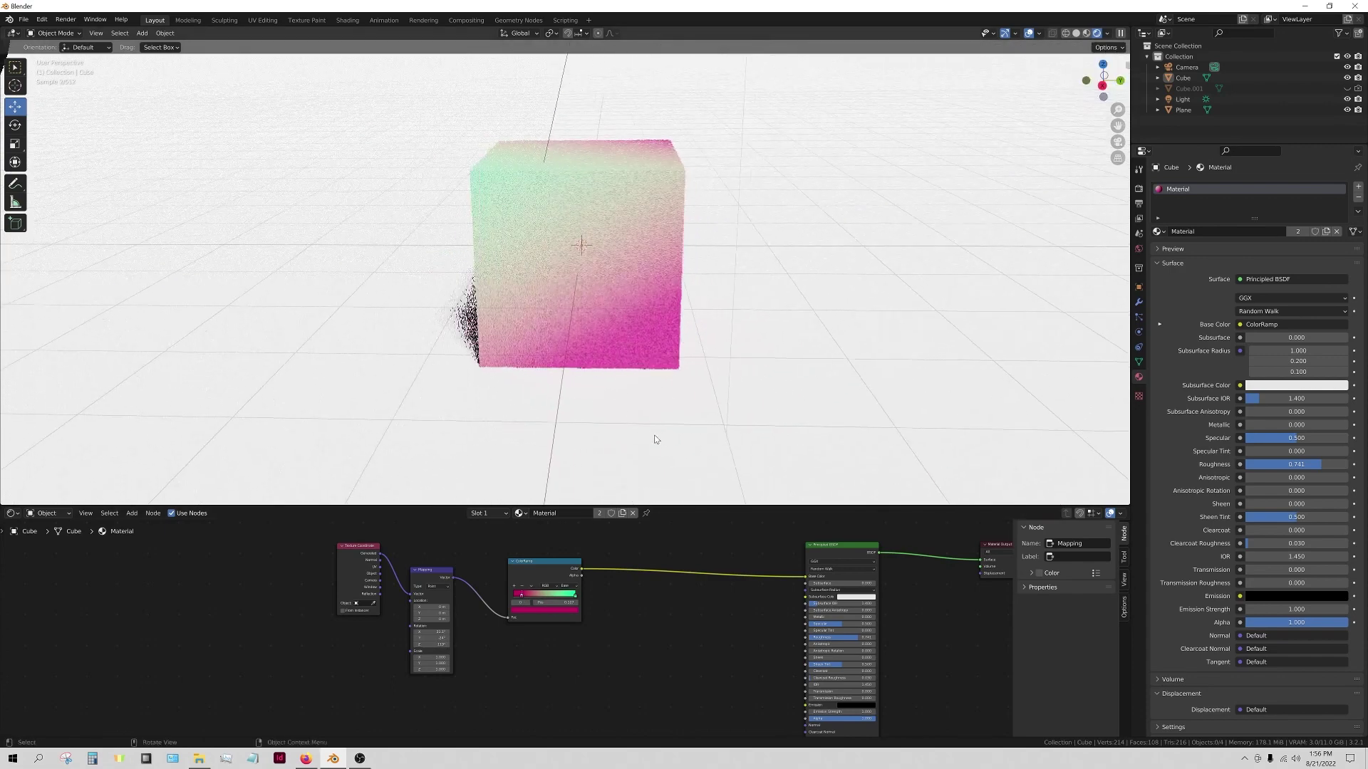
- Add a third stop near the middle of the ColorRamp and color it bright yellow-green
{"action": "left_click", "coordinate": [514, 587]}
{"action": "left_click_drag", "start_coordinate": [550, 602], "coordinate": [546, 600]}
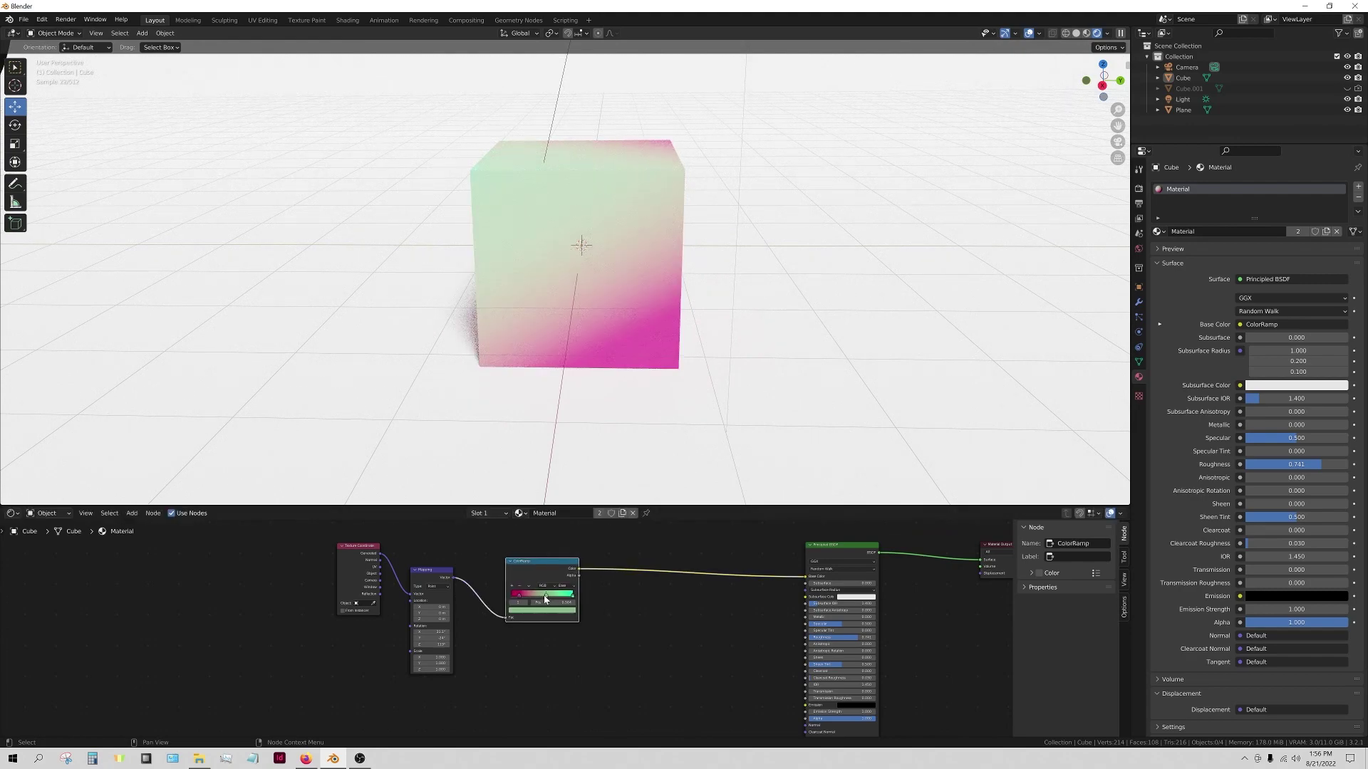
{"action": "scroll", "coordinate": [515, 602], "scroll_direction": "up", "scroll_amount": 3}
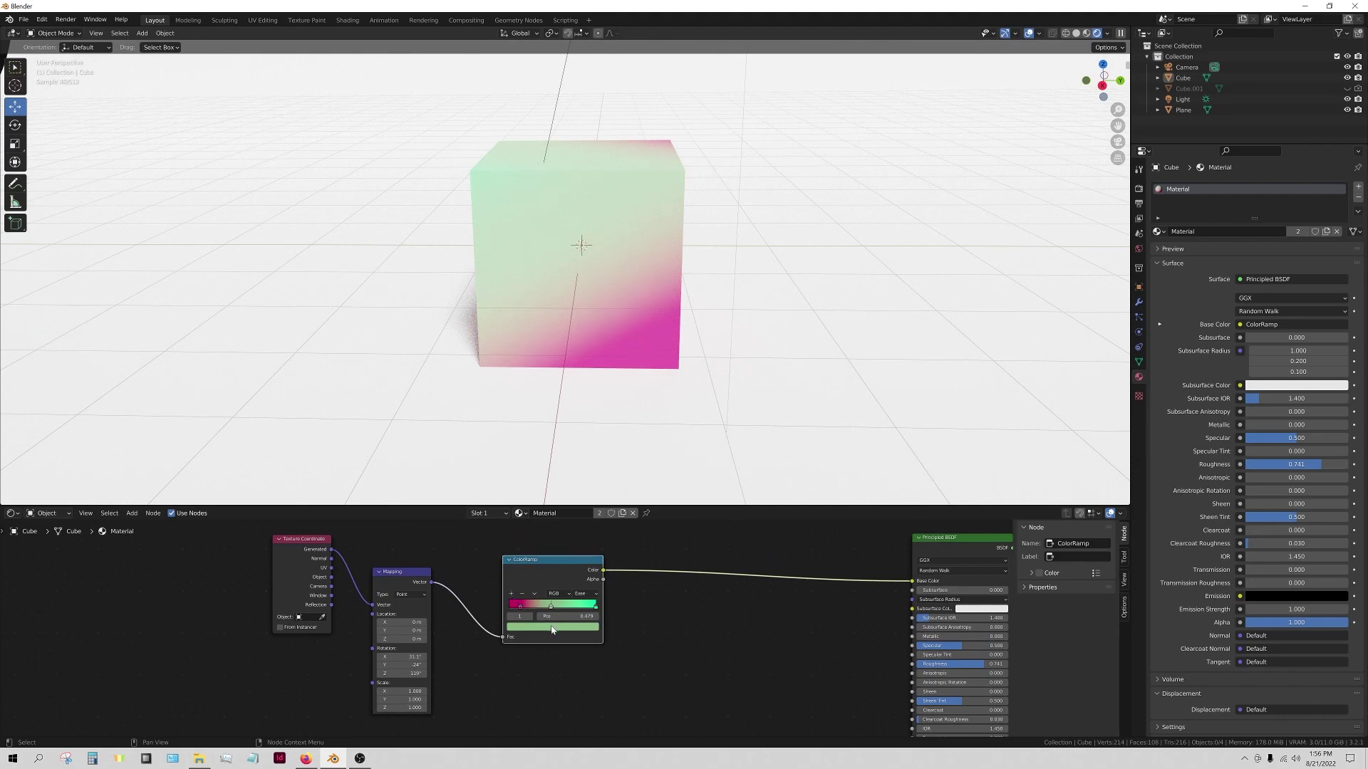
{"action": "left_click", "coordinate": [551, 630]}
{"action": "left_click_drag", "start_coordinate": [547, 562], "coordinate": [580, 508]}
{"action": "left_click_drag", "start_coordinate": [529, 558], "coordinate": [517, 543]}
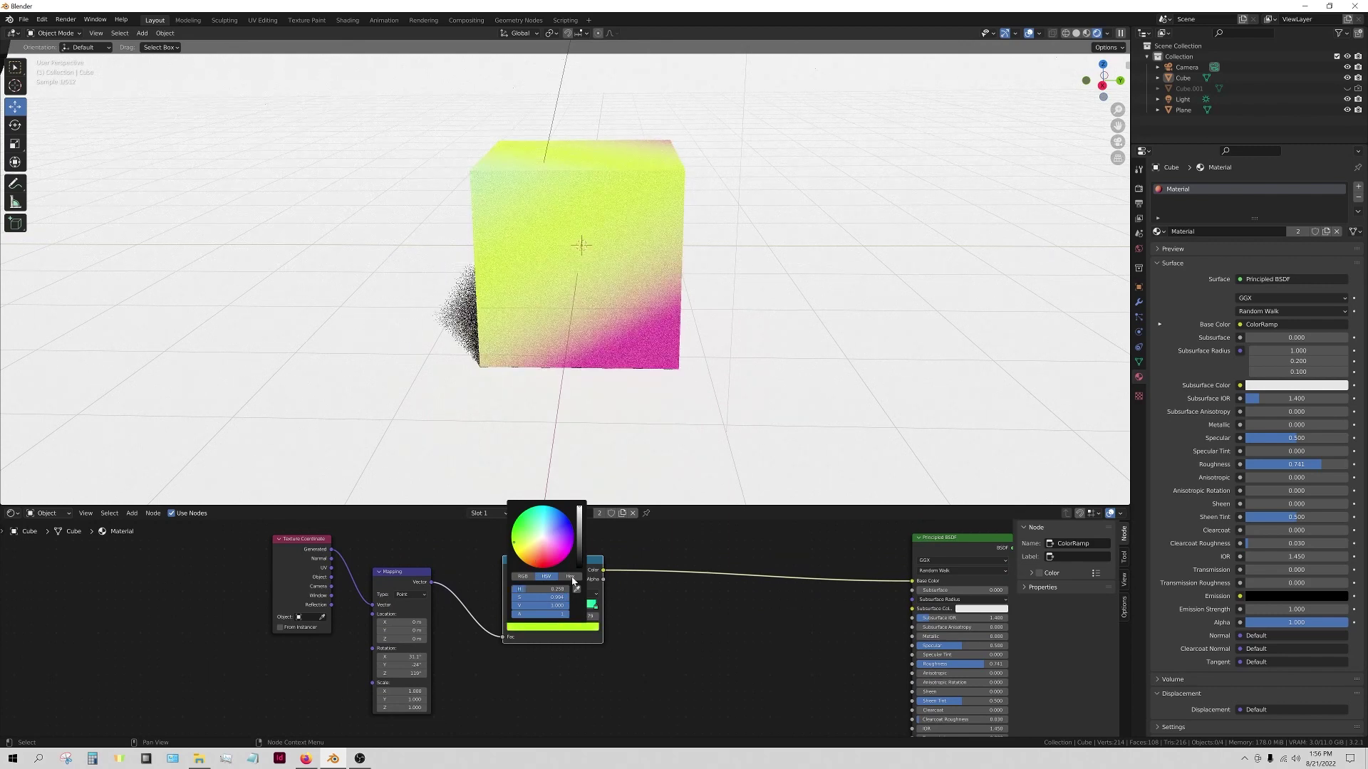
- Change the mint green stop at the end of the ColorRamp to a saturated blue
{"action": "left_click", "coordinate": [595, 606]}
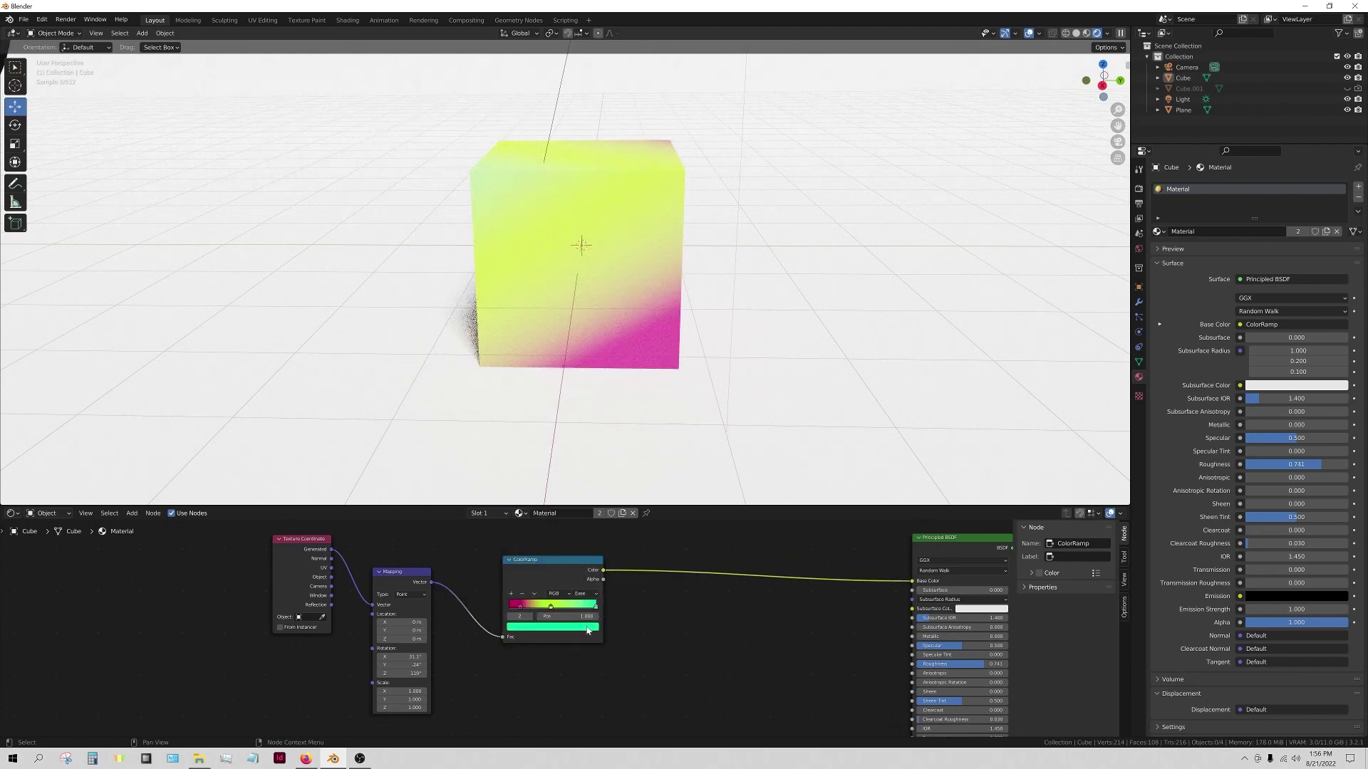
{"action": "left_click", "coordinate": [553, 627]}
{"action": "left_click", "coordinate": [559, 511]}
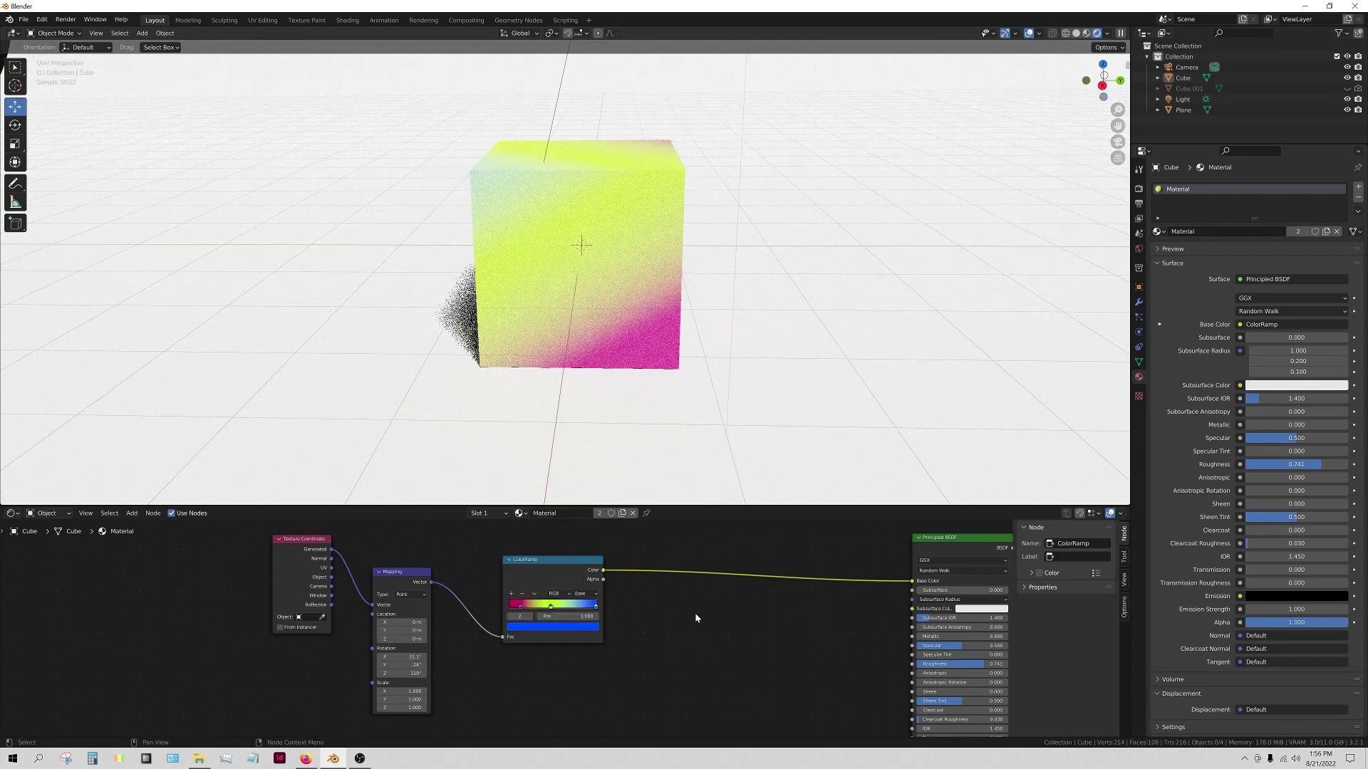
- Slide the yellow-green and magenta stops toward the ramp's start and move the blue stop inward from the end
{"action": "left_click", "coordinate": [551, 606]}
{"action": "mouse_move", "coordinate": [552, 611]}
{"action": "left_mouse_down"}
{"action": "mouse_move", "coordinate": [567, 610]}
{"action": "mouse_move", "coordinate": [530, 614]}
{"action": "left_mouse_up"}
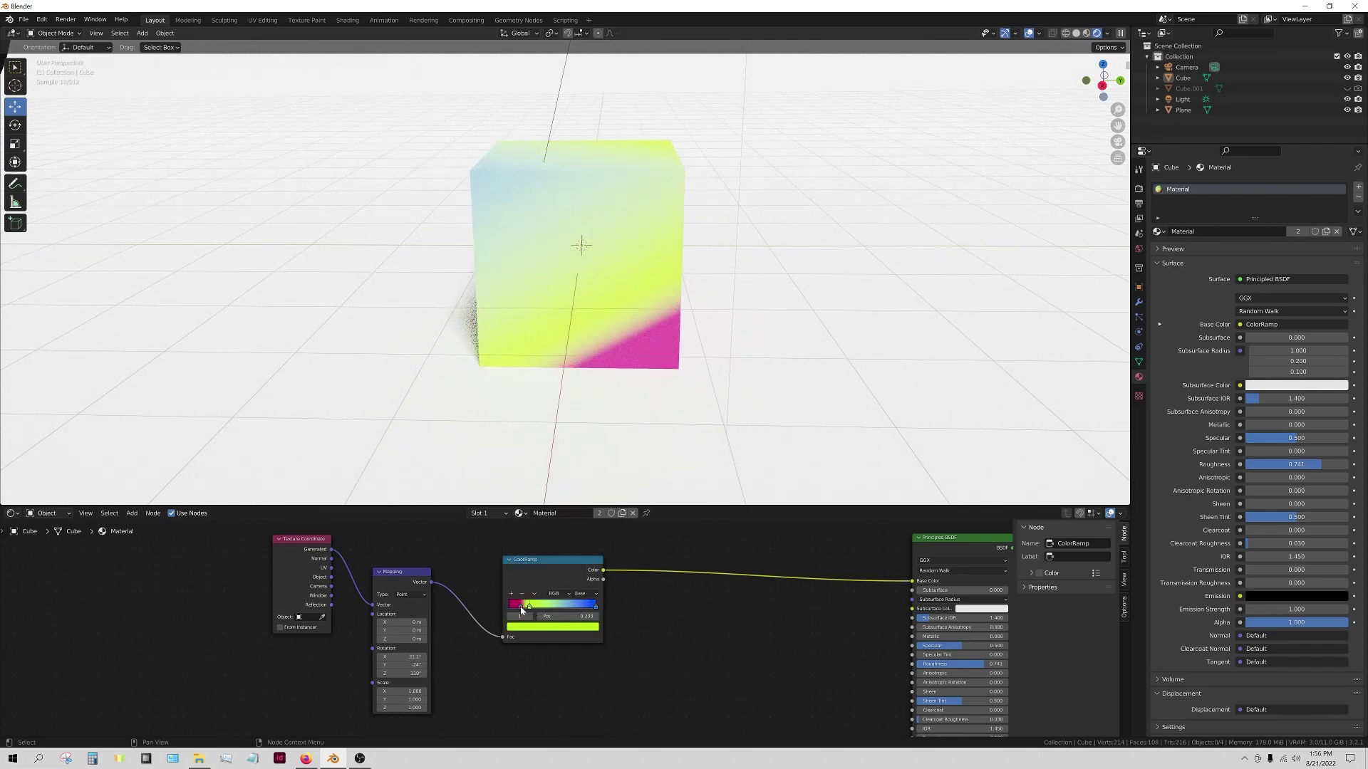
{"action": "left_click", "coordinate": [516, 610]}
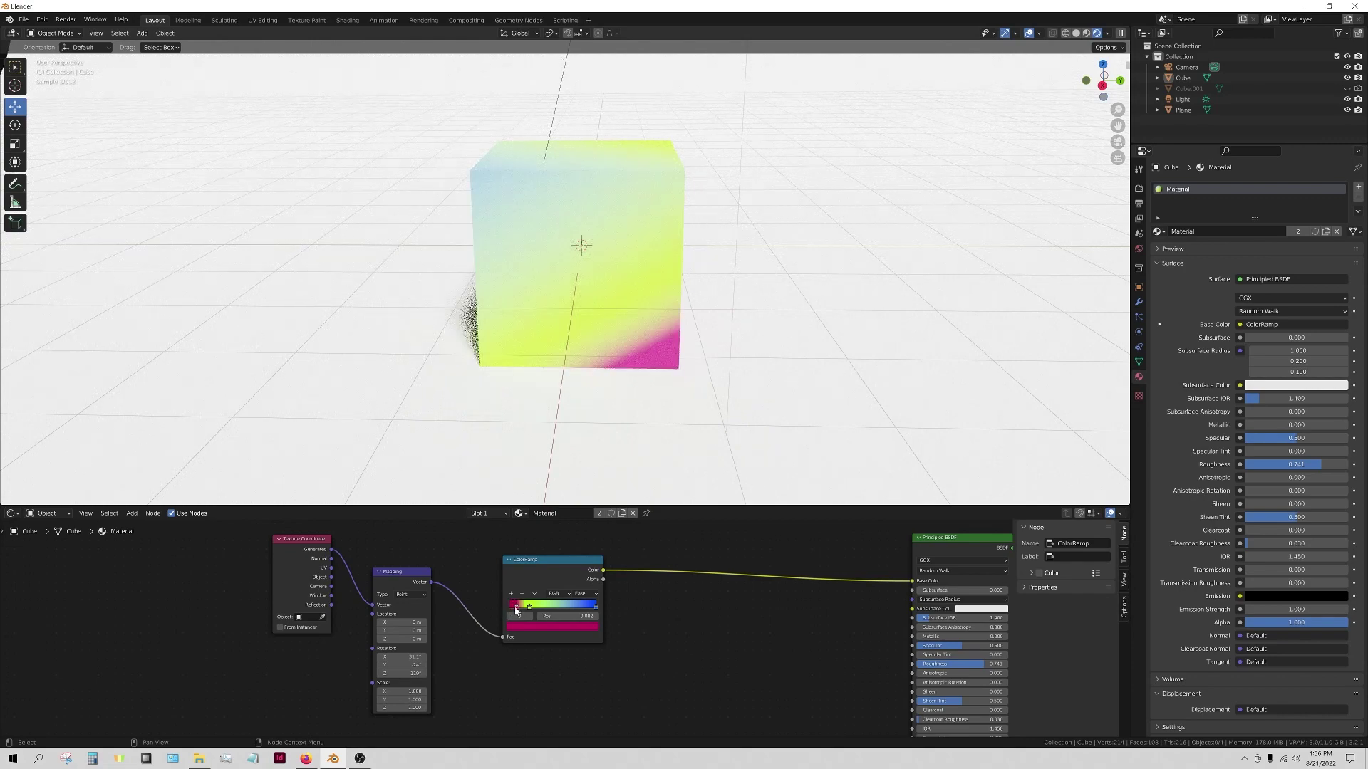
{"action": "left_click_drag", "start_coordinate": [597, 611], "coordinate": [536, 610]}
{"action": "middle_click_drag", "start_coordinate": [644, 378], "coordinate": [570, 381]}
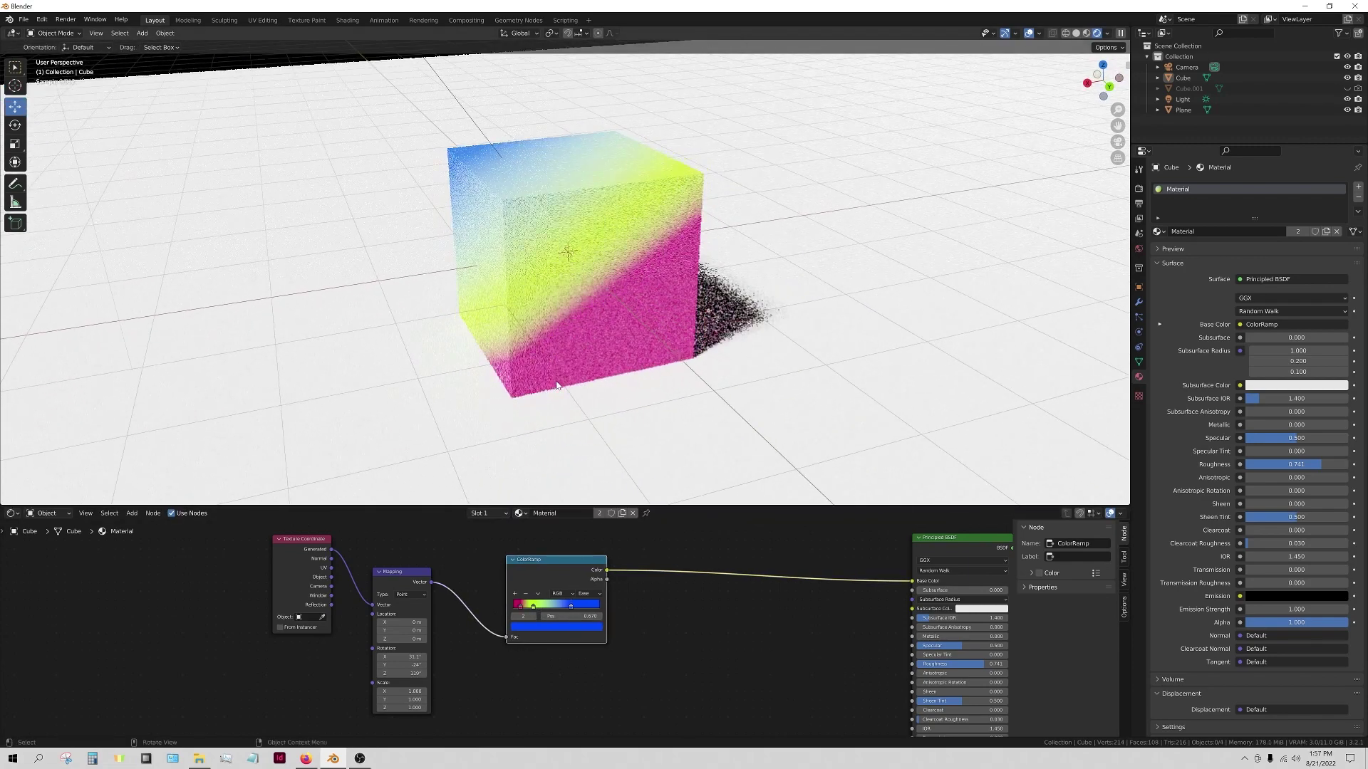
- Try Linear interpolation on the ColorRamp and settle on B-Spline, checking the blend on the cube
{"action": "left_click", "coordinate": [586, 594]}
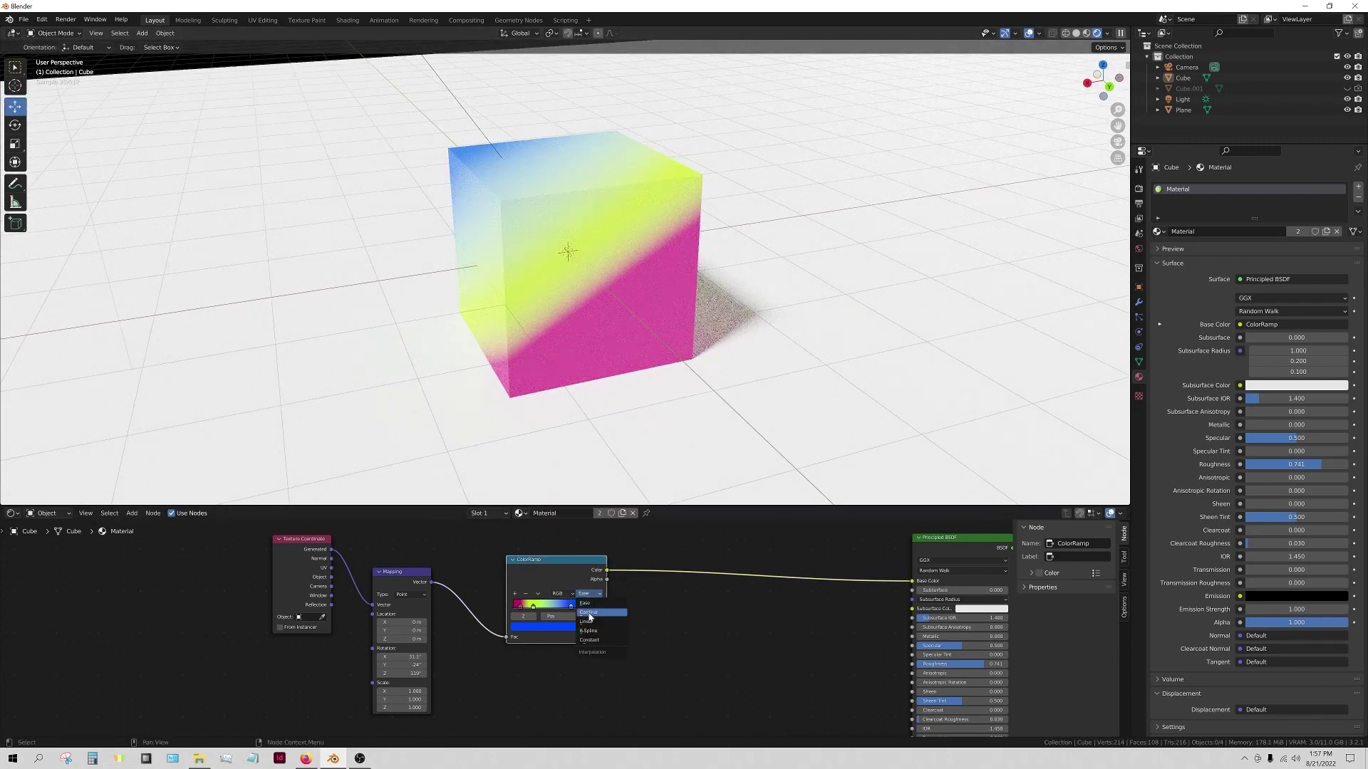
{"action": "left_click", "coordinate": [586, 621]}
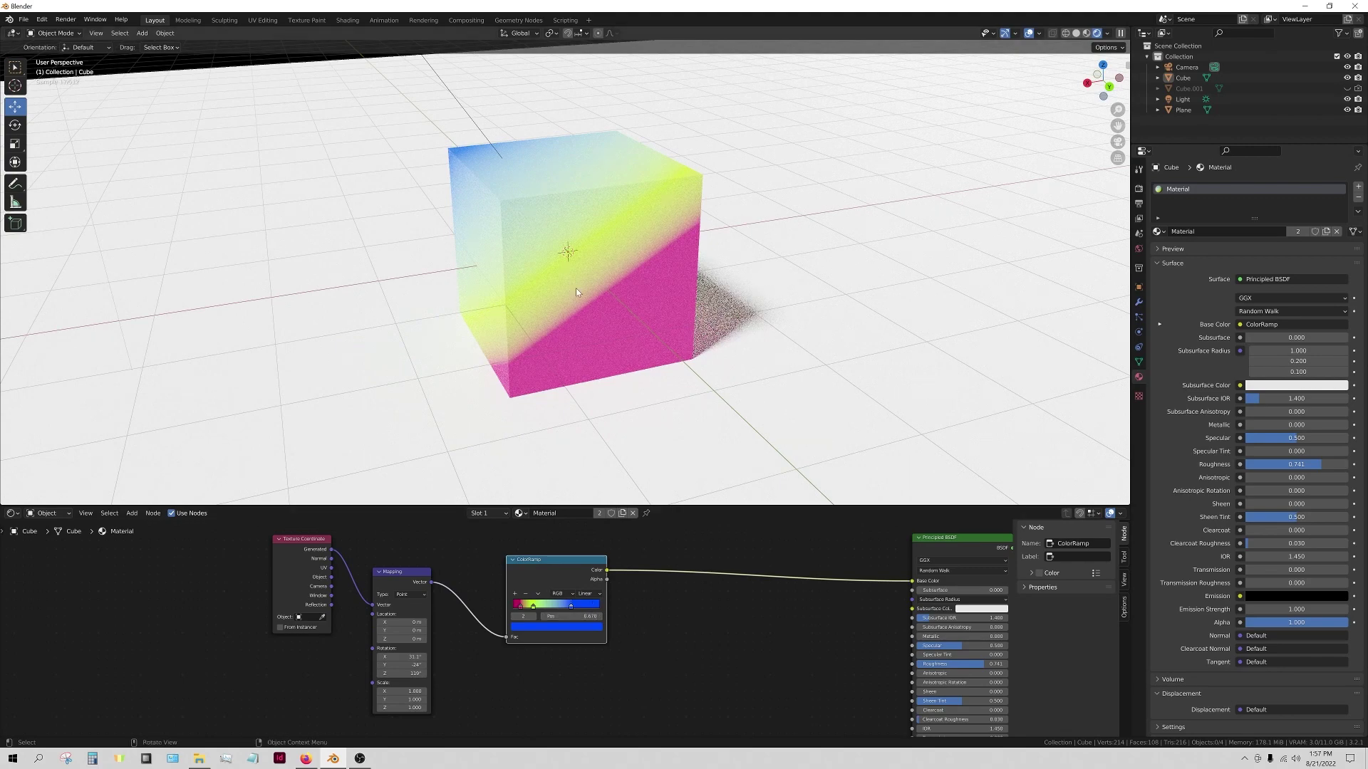
{"action": "left_click", "coordinate": [585, 595]}
{"action": "left_click", "coordinate": [588, 631]}
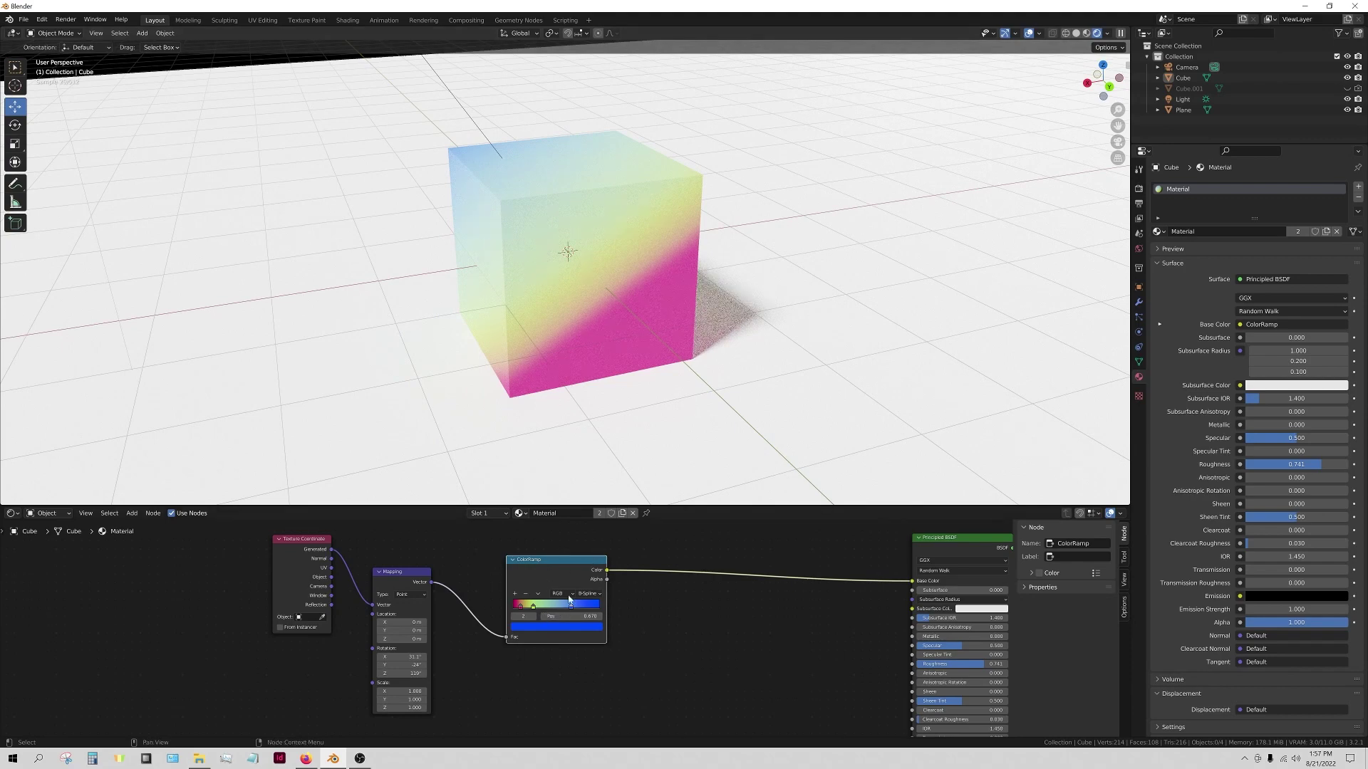
{"action": "mouse_move", "coordinate": [457, 358]}
{"action": "middle_mouse_down"}
{"action": "mouse_move", "coordinate": [427, 342]}
{"action": "mouse_move", "coordinate": [470, 335]}
{"action": "mouse_move", "coordinate": [436, 354]}
{"action": "middle_mouse_up"}
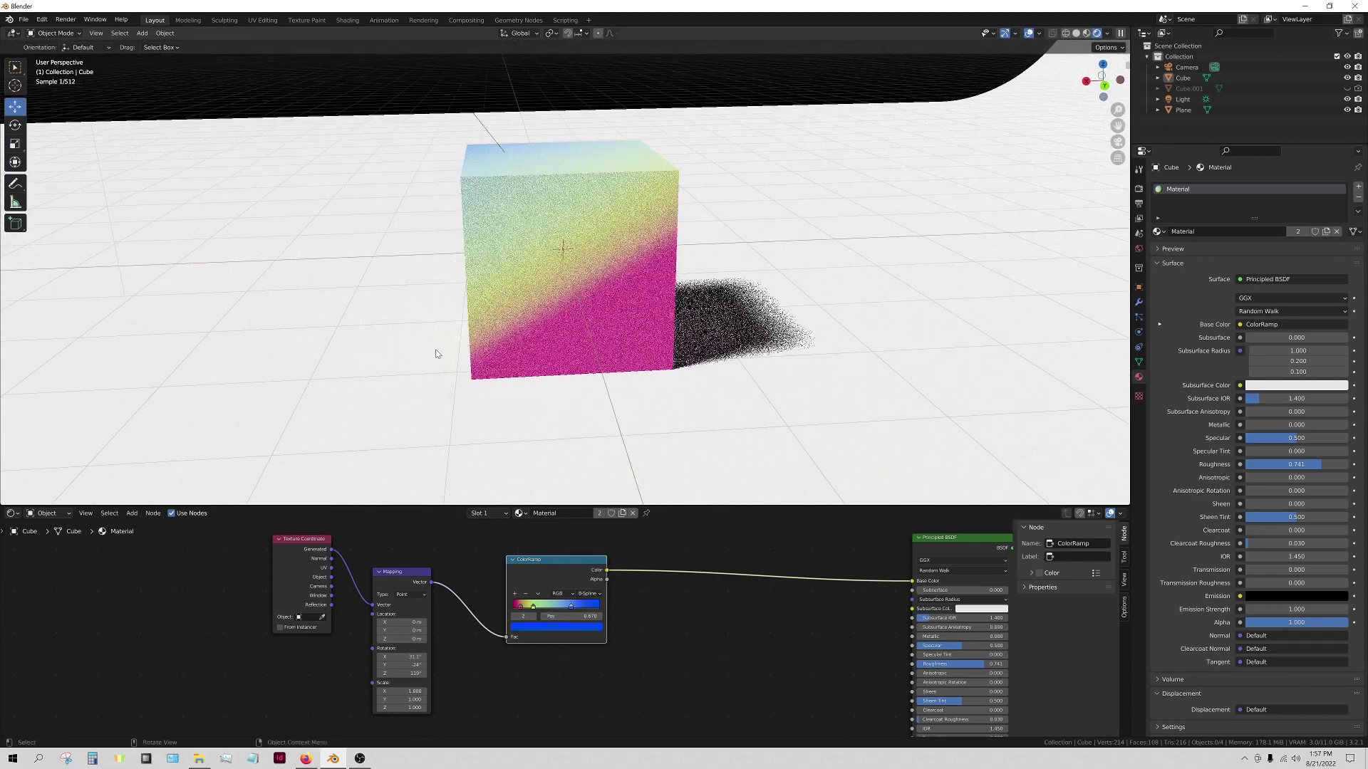
- Nudge the ColorRamp's middle stop away from the start, recolor it orange-yellow and reselect the cube
{"action": "left_click", "coordinate": [533, 607]}
{"action": "left_click_drag", "start_coordinate": [534, 611], "coordinate": [538, 611]}
{"action": "left_click", "coordinate": [545, 631]}
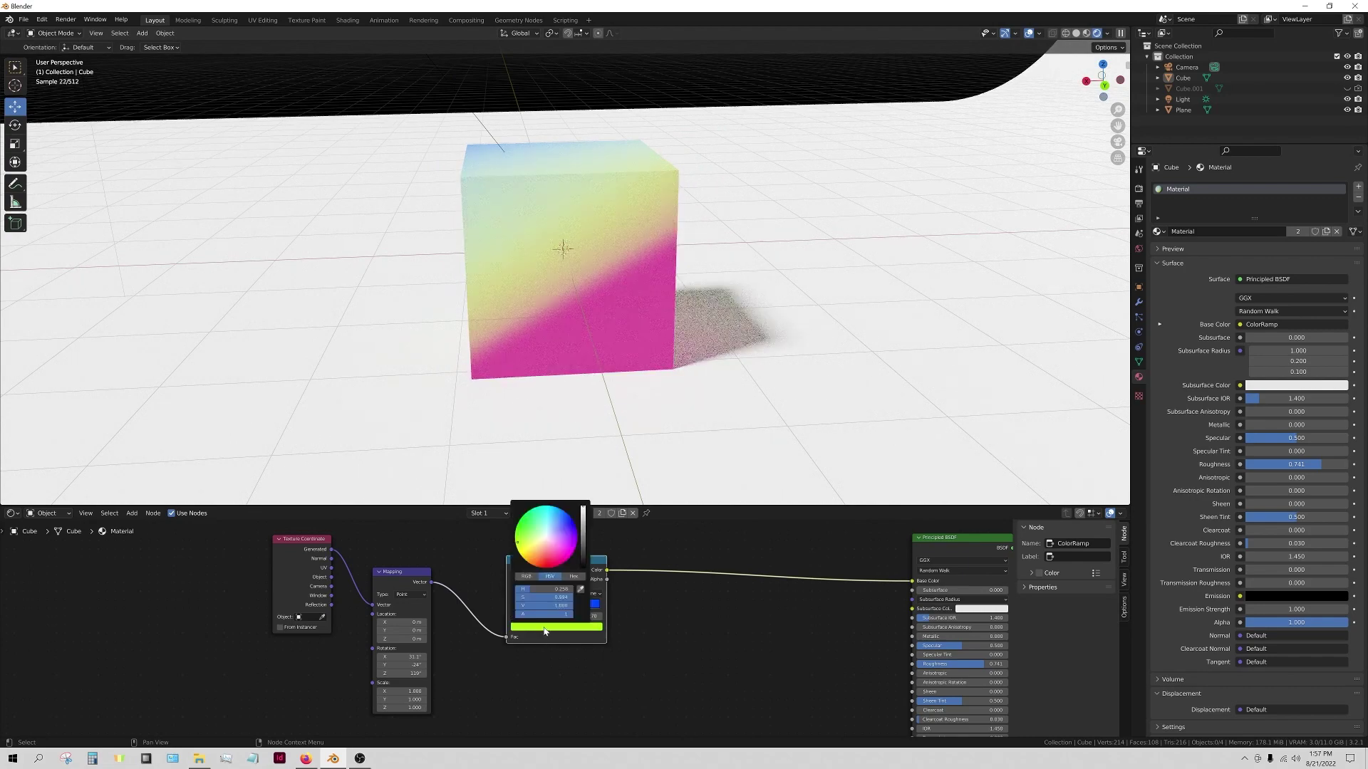
{"action": "left_click", "coordinate": [545, 555]}
{"action": "left_click", "coordinate": [489, 443]}
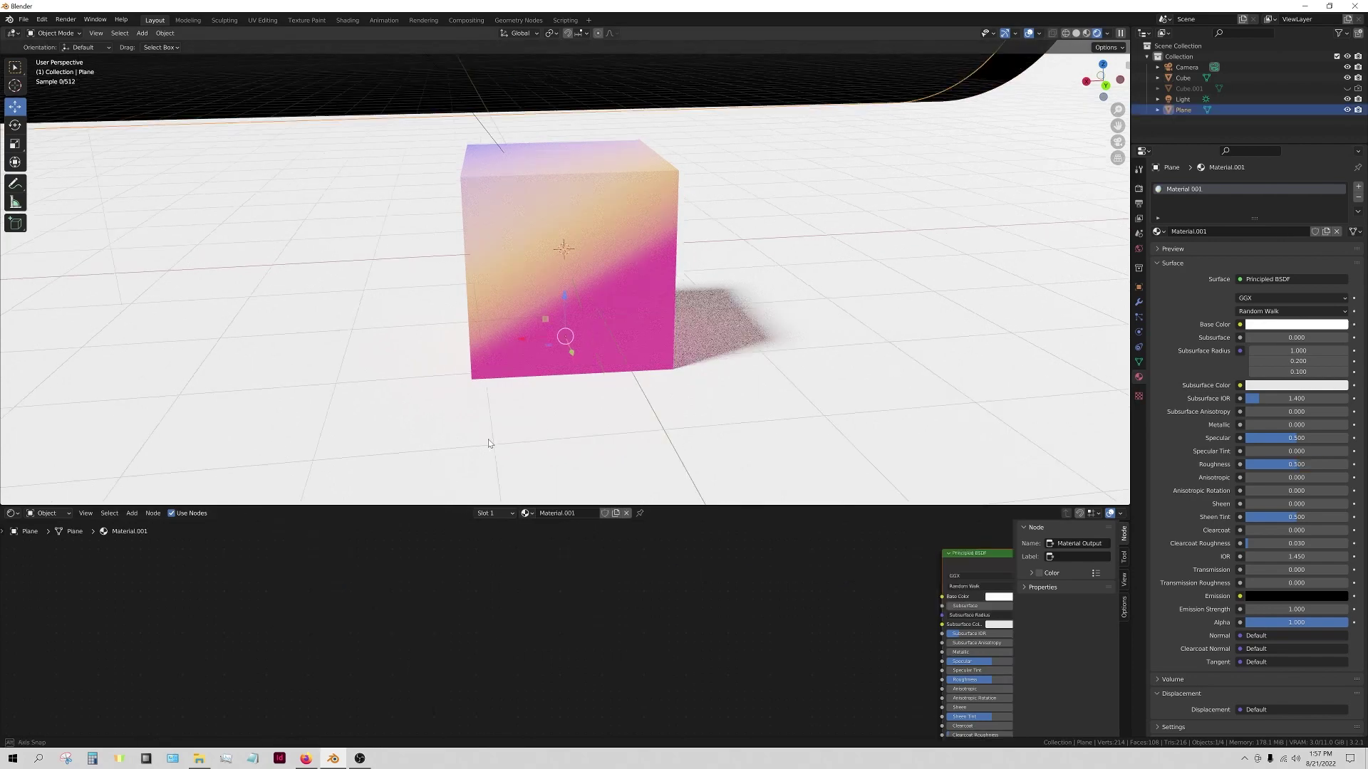
{"action": "middle_click_drag", "start_coordinate": [489, 443], "coordinate": [528, 433]}
{"action": "left_click", "coordinate": [640, 263]}
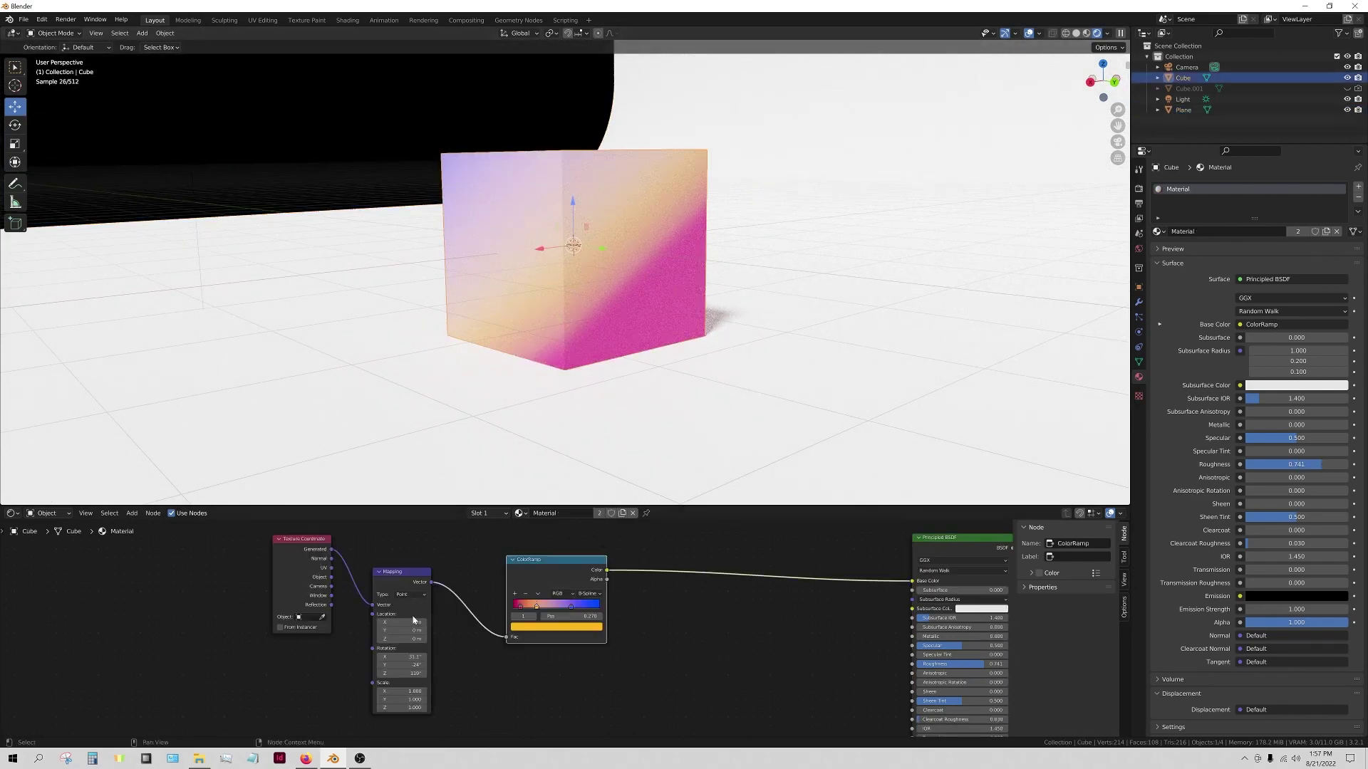
- Move the ColorRamp and Mapping nodes apart to make room for another node between them
{"action": "scroll", "coordinate": [470, 542], "scroll_direction": "down", "scroll_amount": 1}
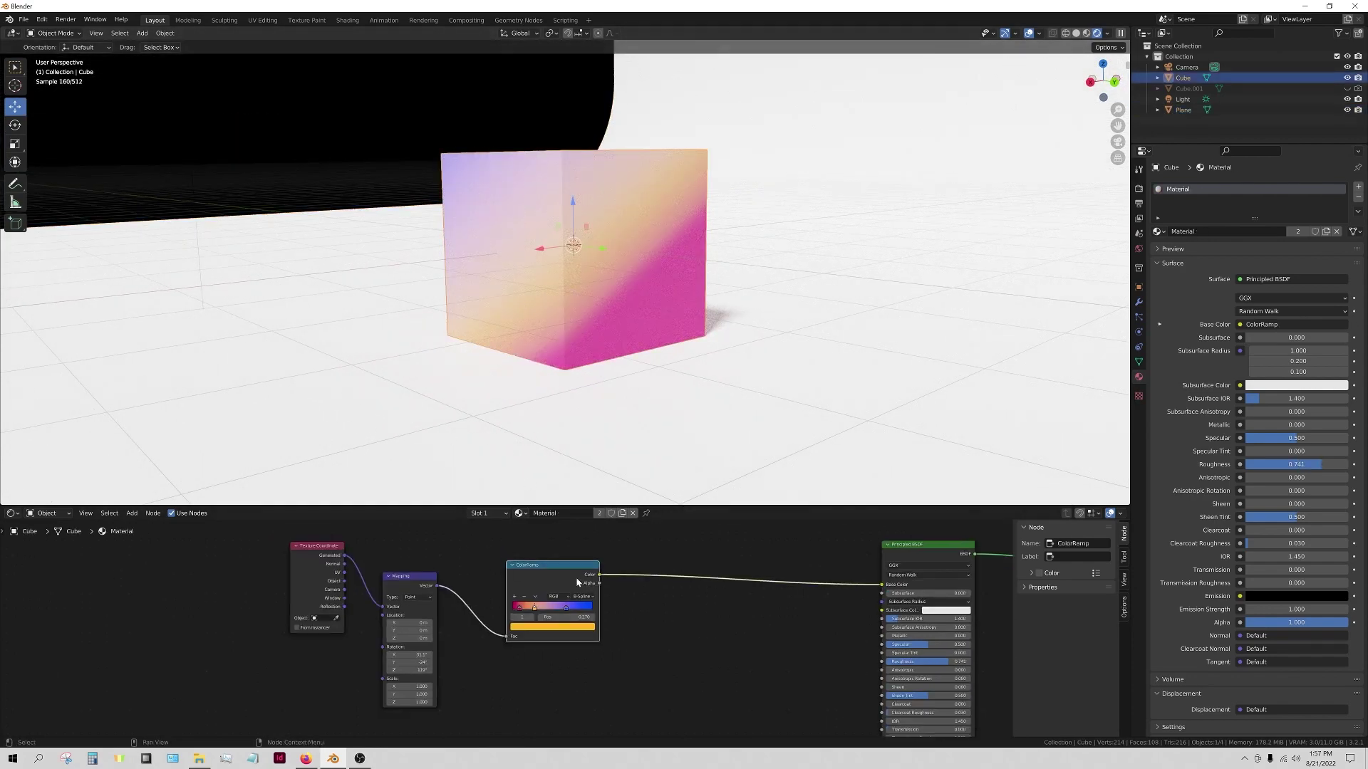
{"action": "left_click_drag", "start_coordinate": [548, 578], "coordinate": [639, 577]}
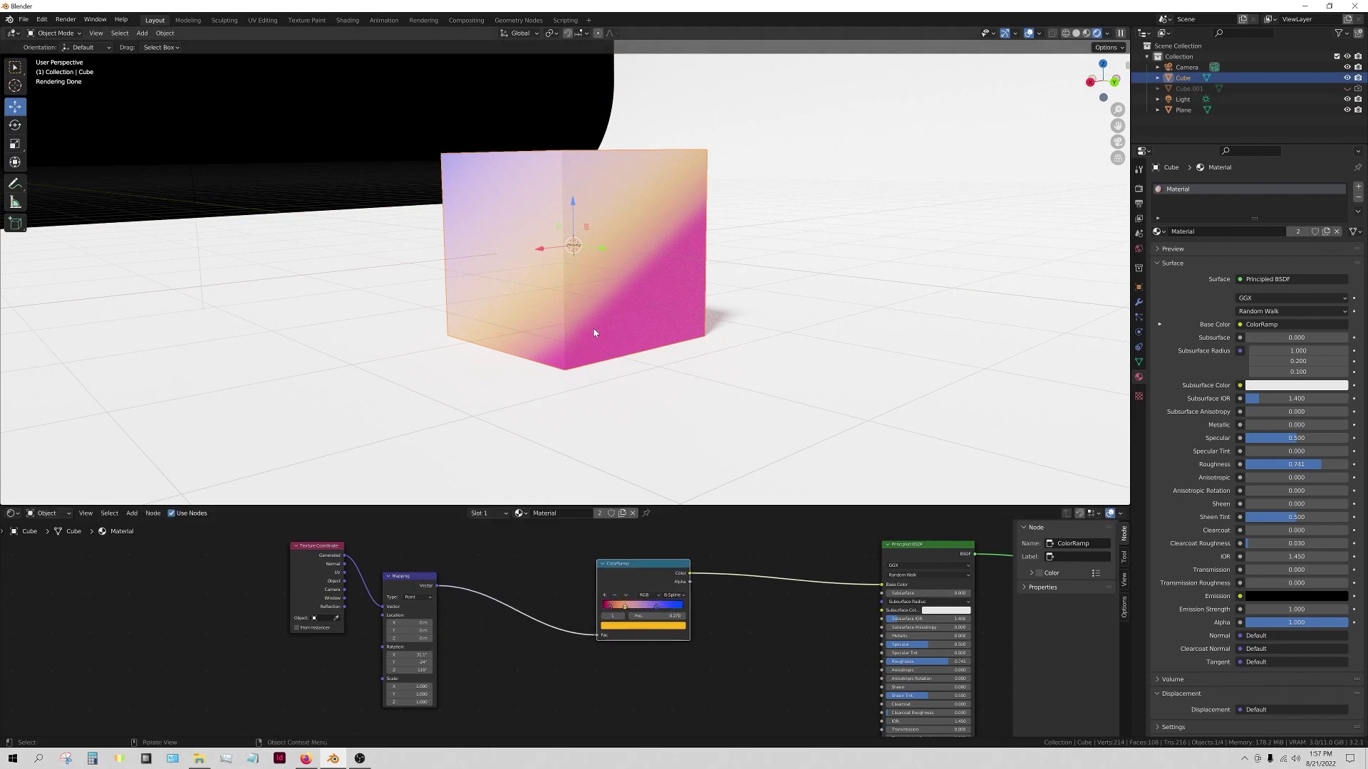
{"action": "scroll", "coordinate": [537, 621], "scroll_direction": "down", "scroll_amount": 1}
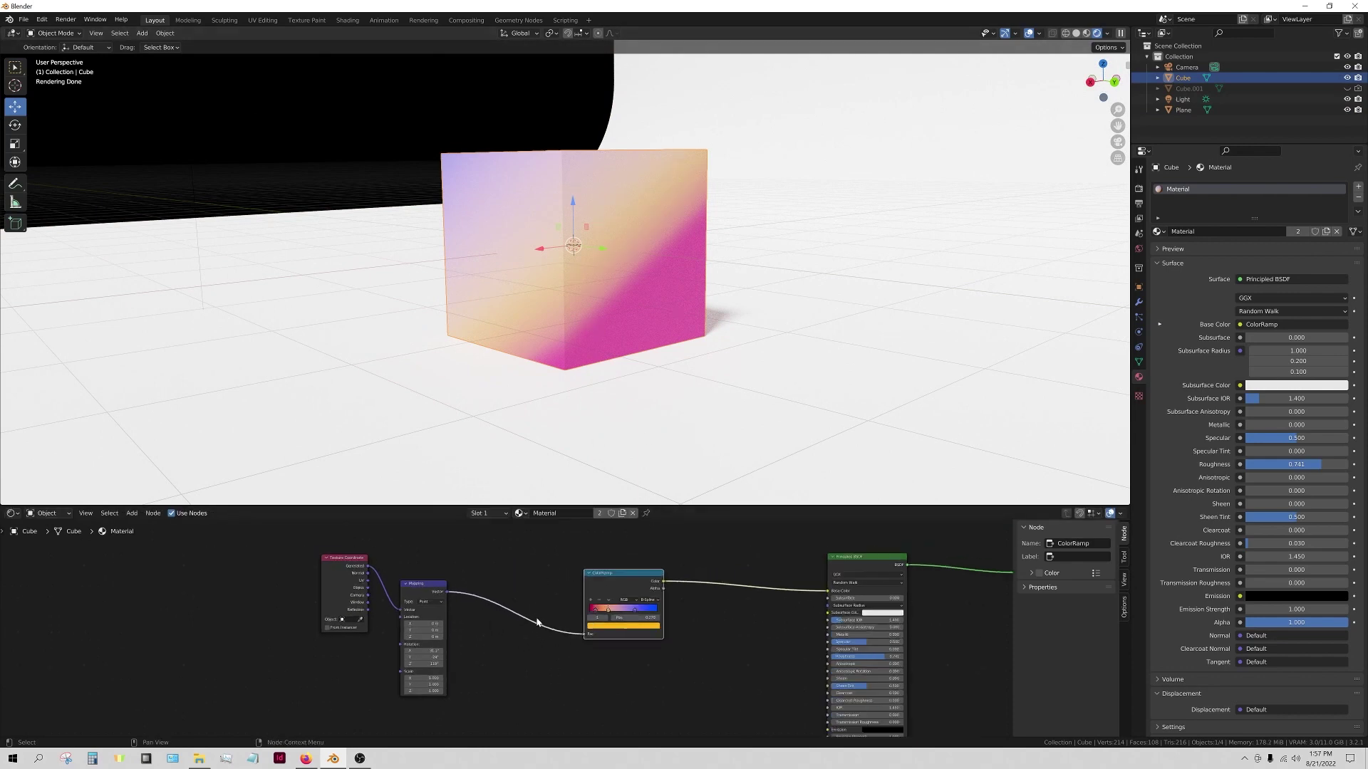
{"action": "scroll", "coordinate": [581, 641], "scroll_direction": "up", "scroll_amount": 2, "text": "shift"}
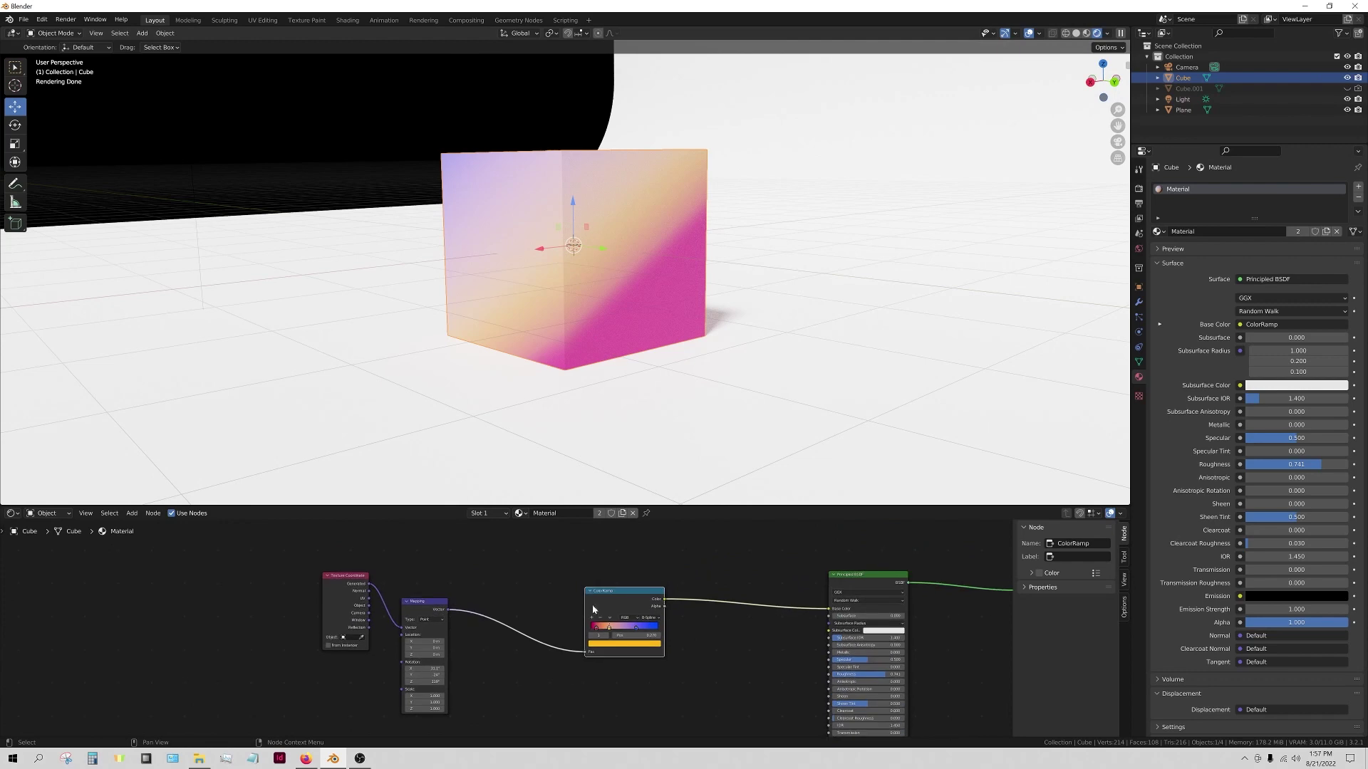
{"action": "left_click_drag", "start_coordinate": [619, 599], "coordinate": [677, 557]}
{"action": "left_click_drag", "start_coordinate": [425, 602], "coordinate": [439, 569]}
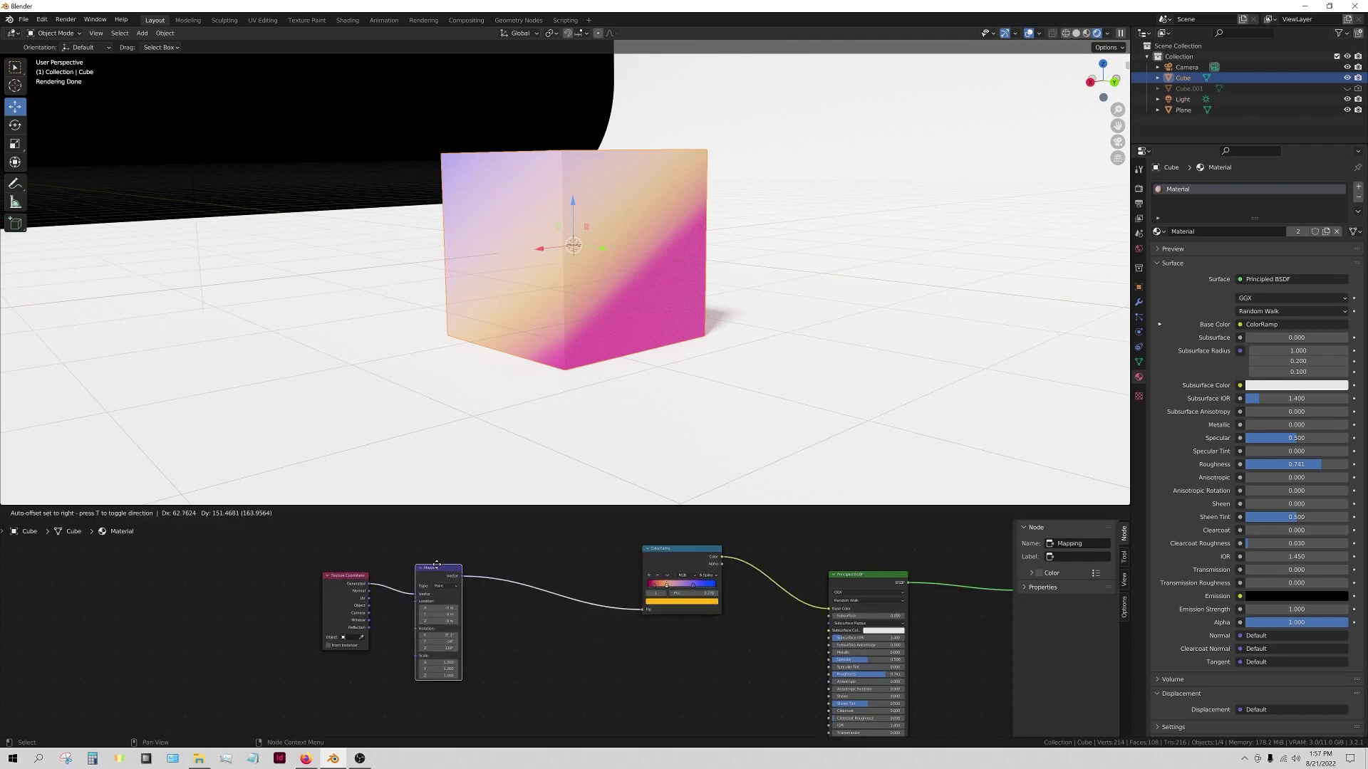
{"action": "left_click", "coordinate": [580, 690]}
- Add a Noise Texture node and link it between the Mapping node's Vector output and the ColorRamp's Fac input
{"action": "key", "text": "shift+a"}
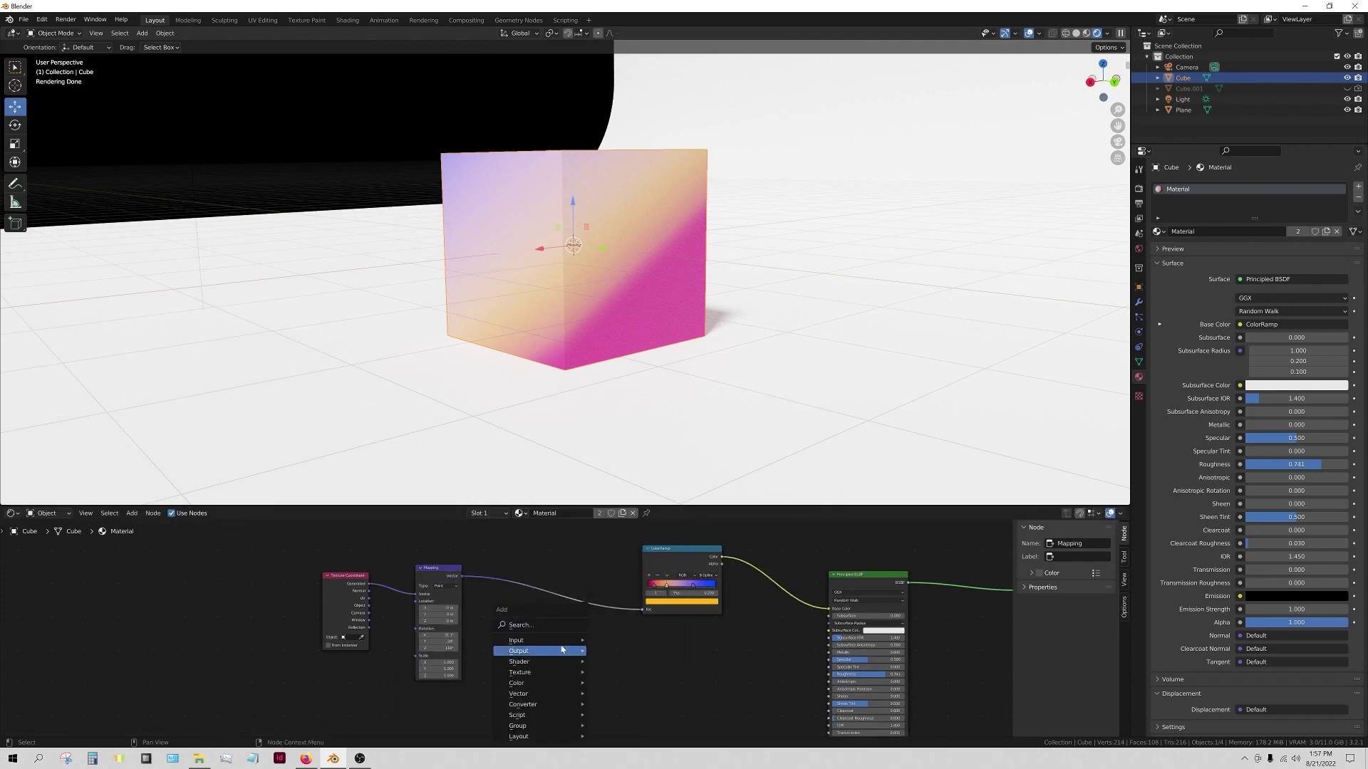
{"action": "left_click", "coordinate": [558, 627]}
{"action": "type", "text": "noi"}
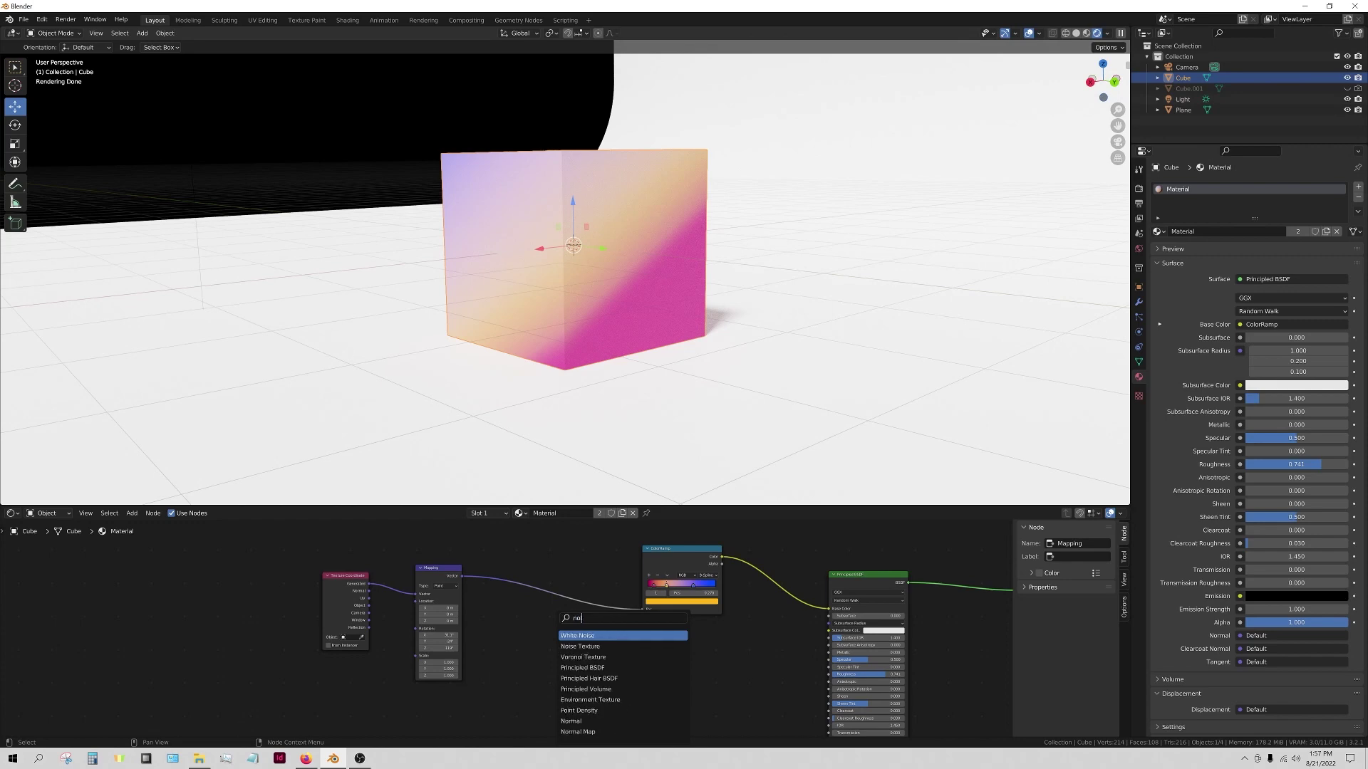
{"action": "left_click", "coordinate": [580, 646]}
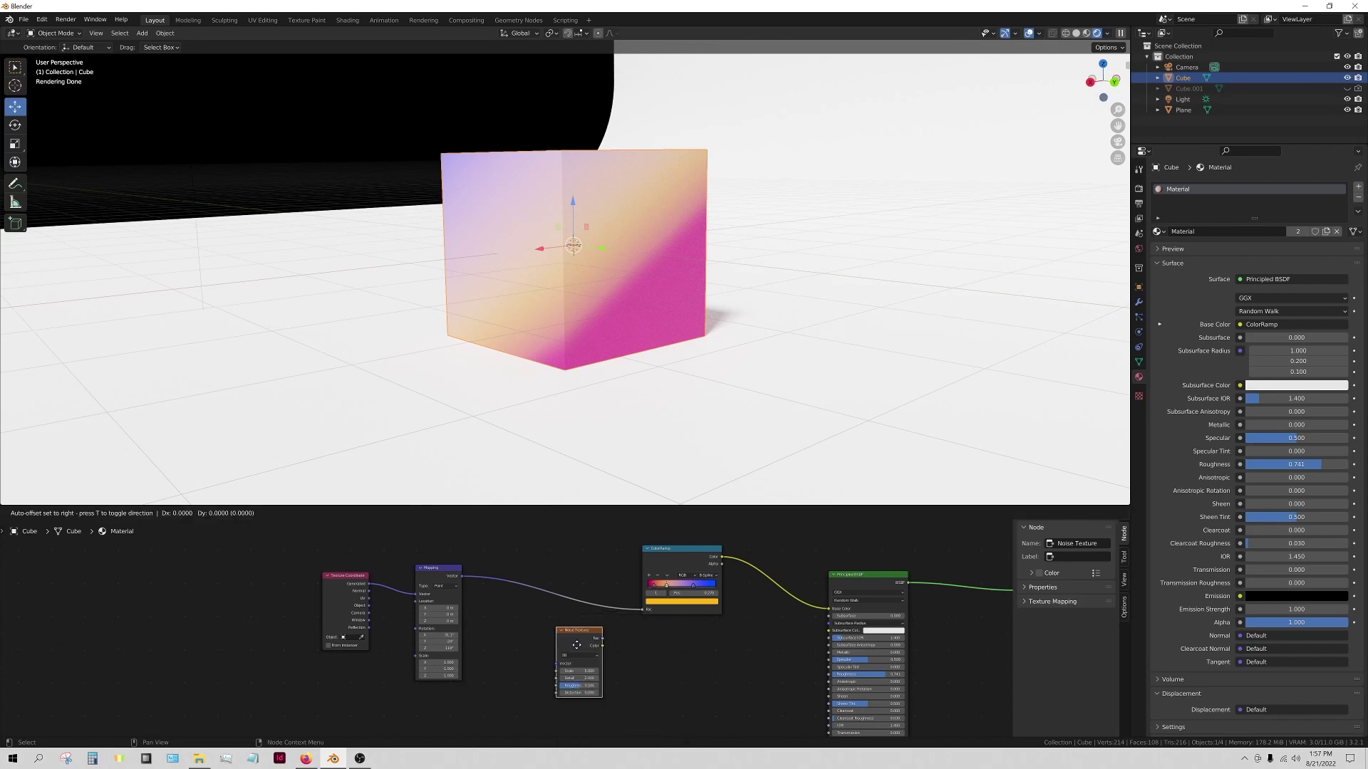
{"action": "left_click", "coordinate": [538, 633]}
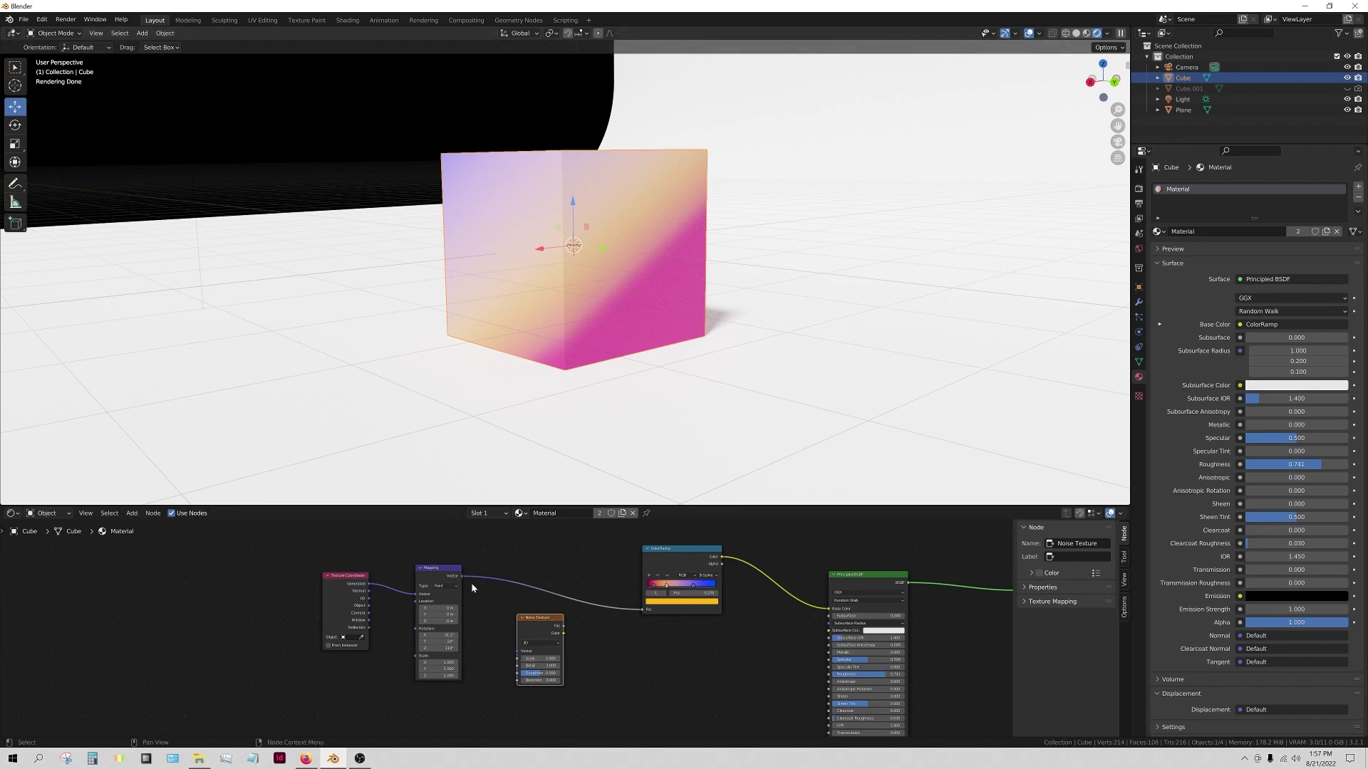
{"action": "left_click_drag", "start_coordinate": [460, 576], "coordinate": [644, 609]}
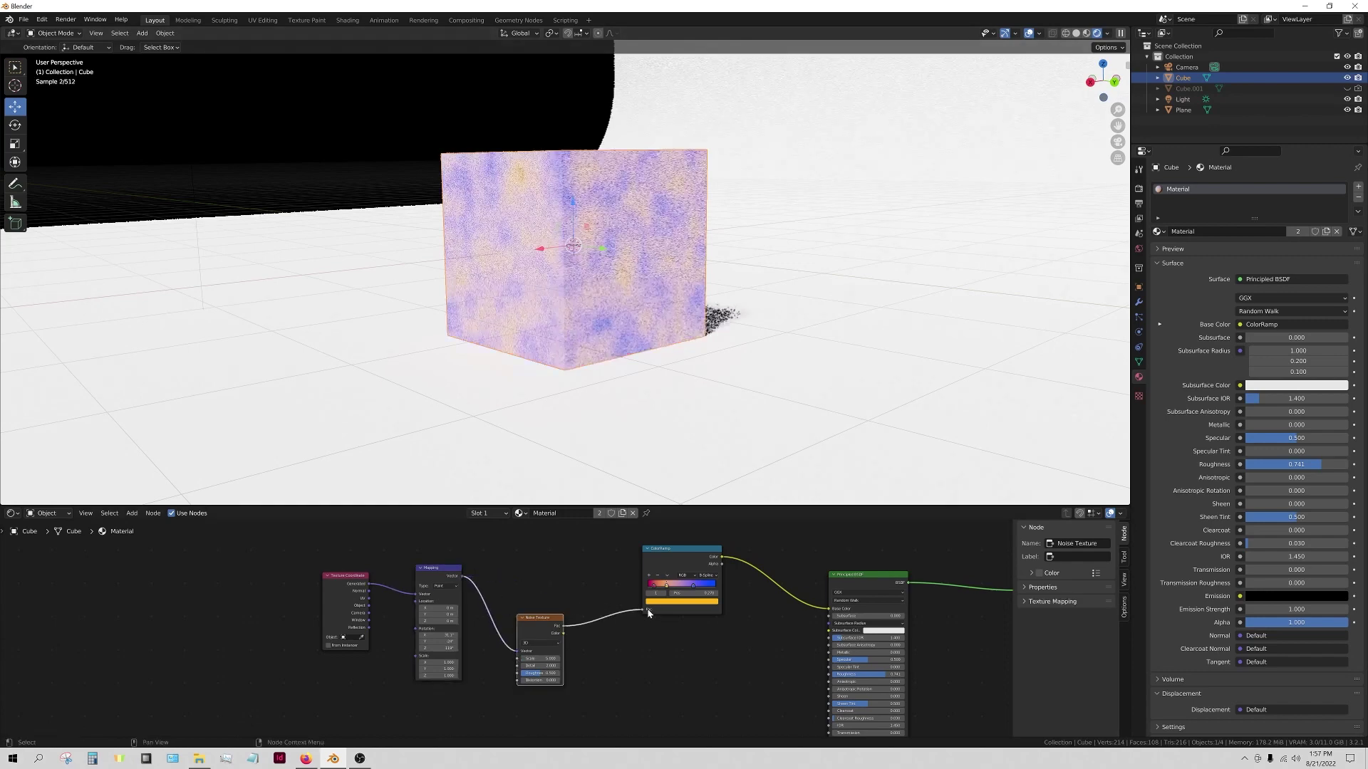
{"action": "middle_click_drag", "start_coordinate": [502, 283], "coordinate": [551, 302]}
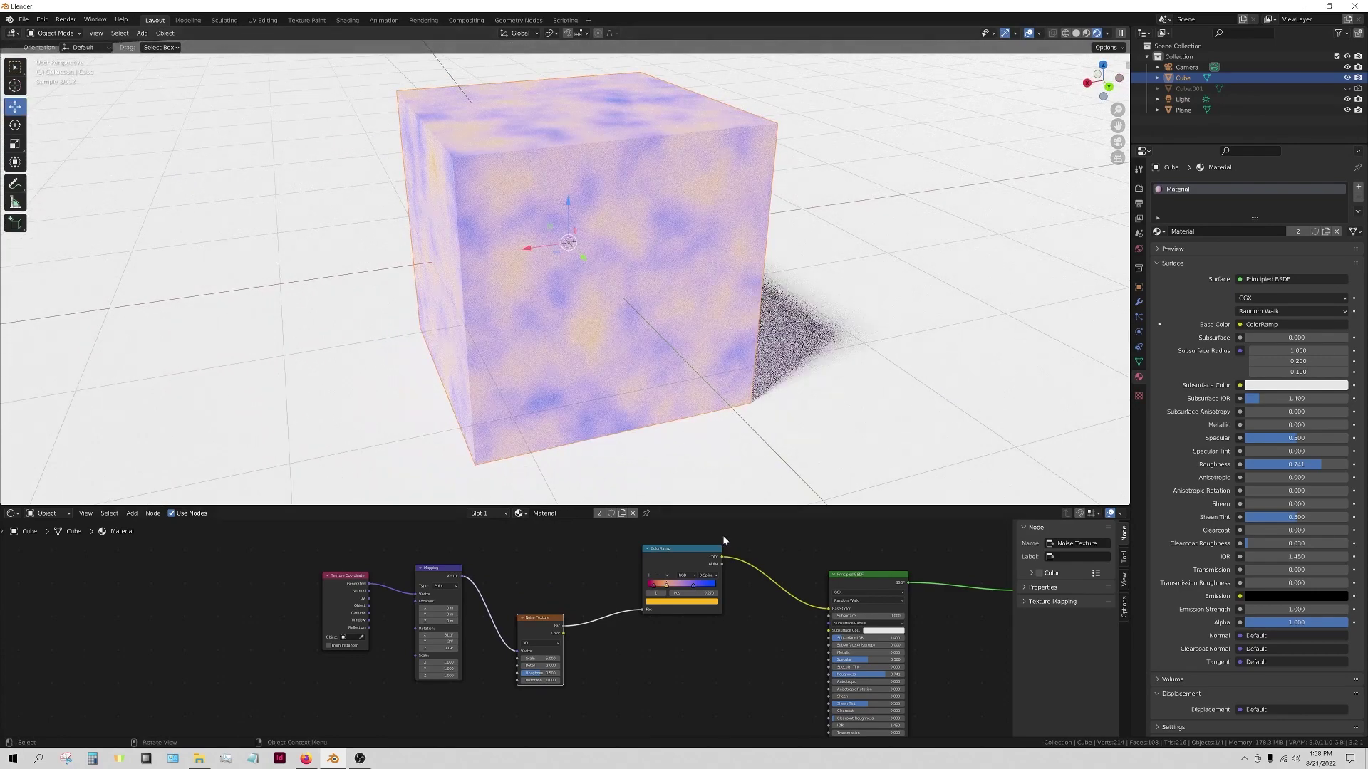
- Remove the orange-yellow middle stop from the ColorRamp and recolor its end stop light green
{"action": "left_click_drag", "start_coordinate": [698, 589], "coordinate": [663, 580]}
{"action": "left_click", "coordinate": [657, 576]}
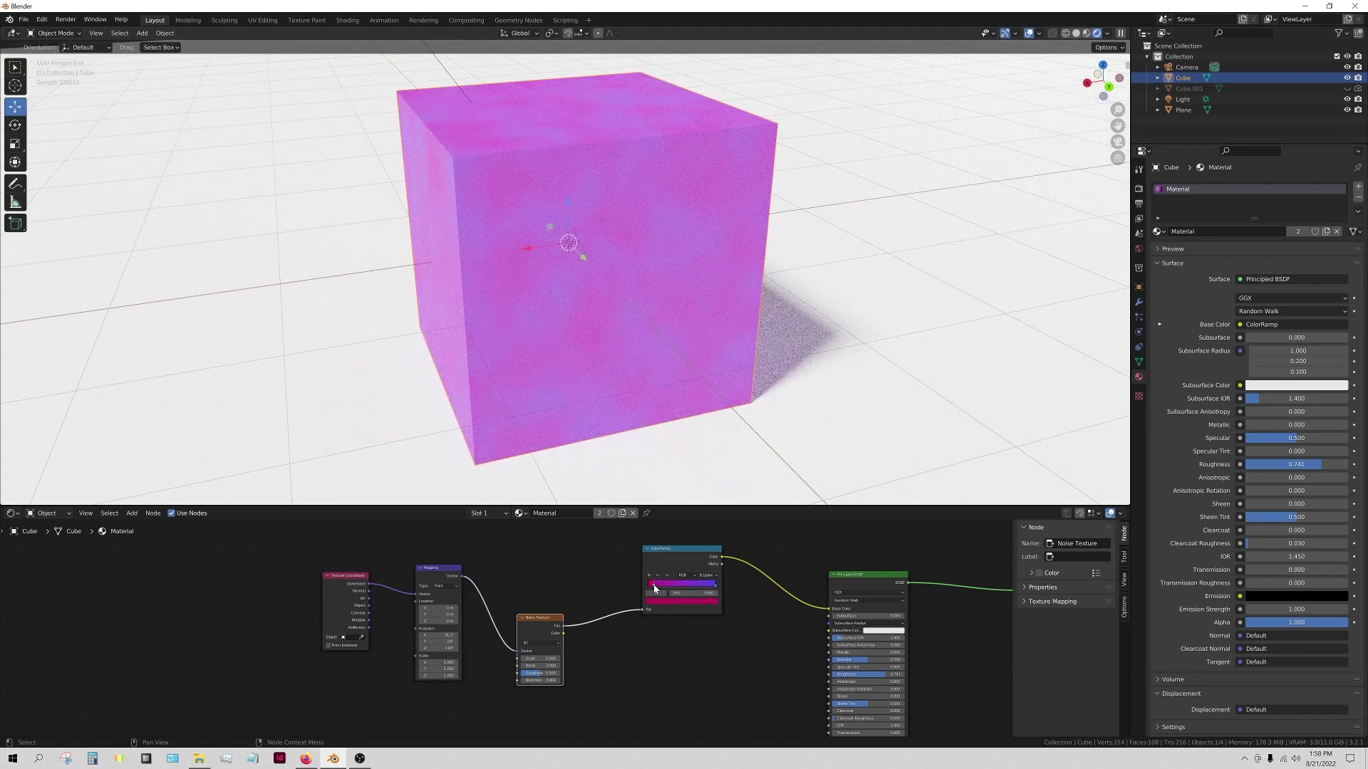
{"action": "left_click", "coordinate": [716, 591]}
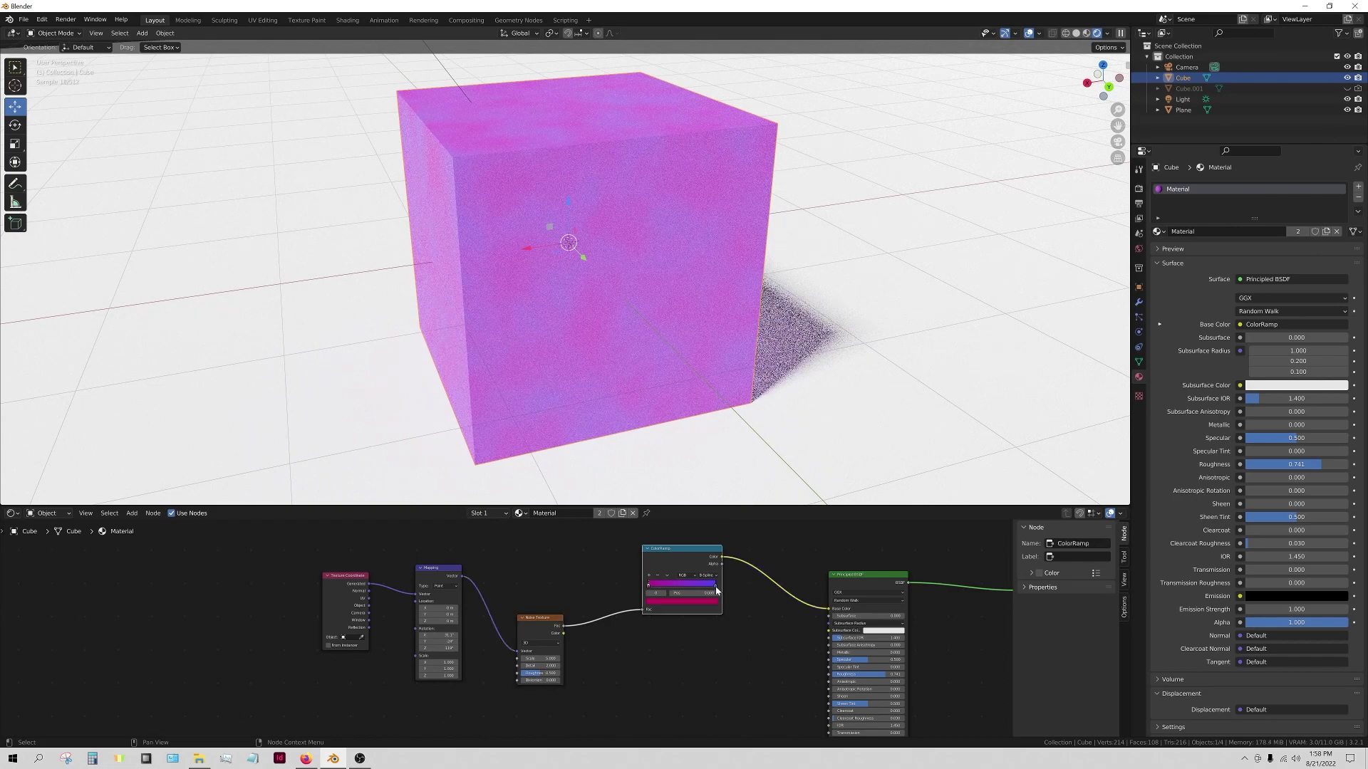
{"action": "left_click", "coordinate": [716, 591]}
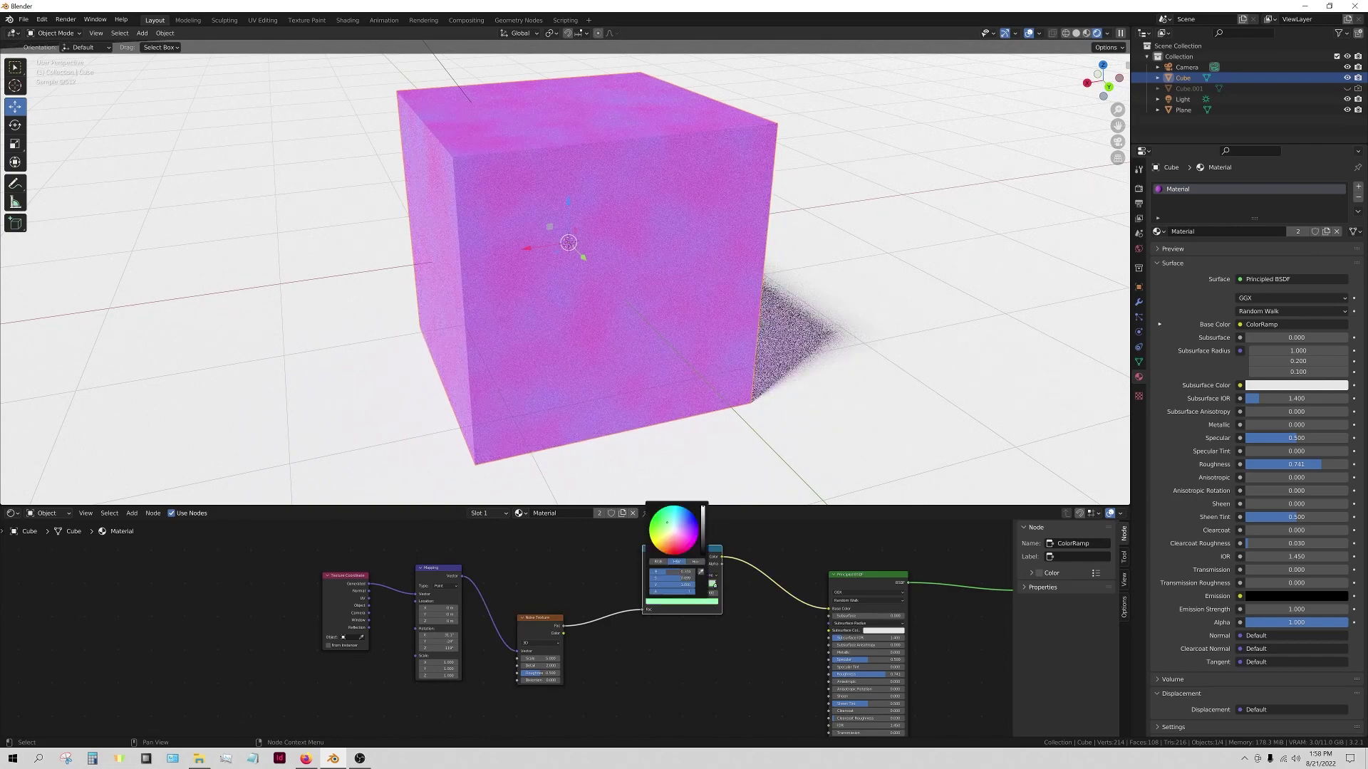
{"action": "left_click", "coordinate": [659, 538]}
- Set the ColorRamp interpolation to Ease, then shift the pink start stop slightly inward to strengthen the pink patches on the cube
{"action": "left_click", "coordinate": [707, 575]}
{"action": "left_click", "coordinate": [712, 583]}
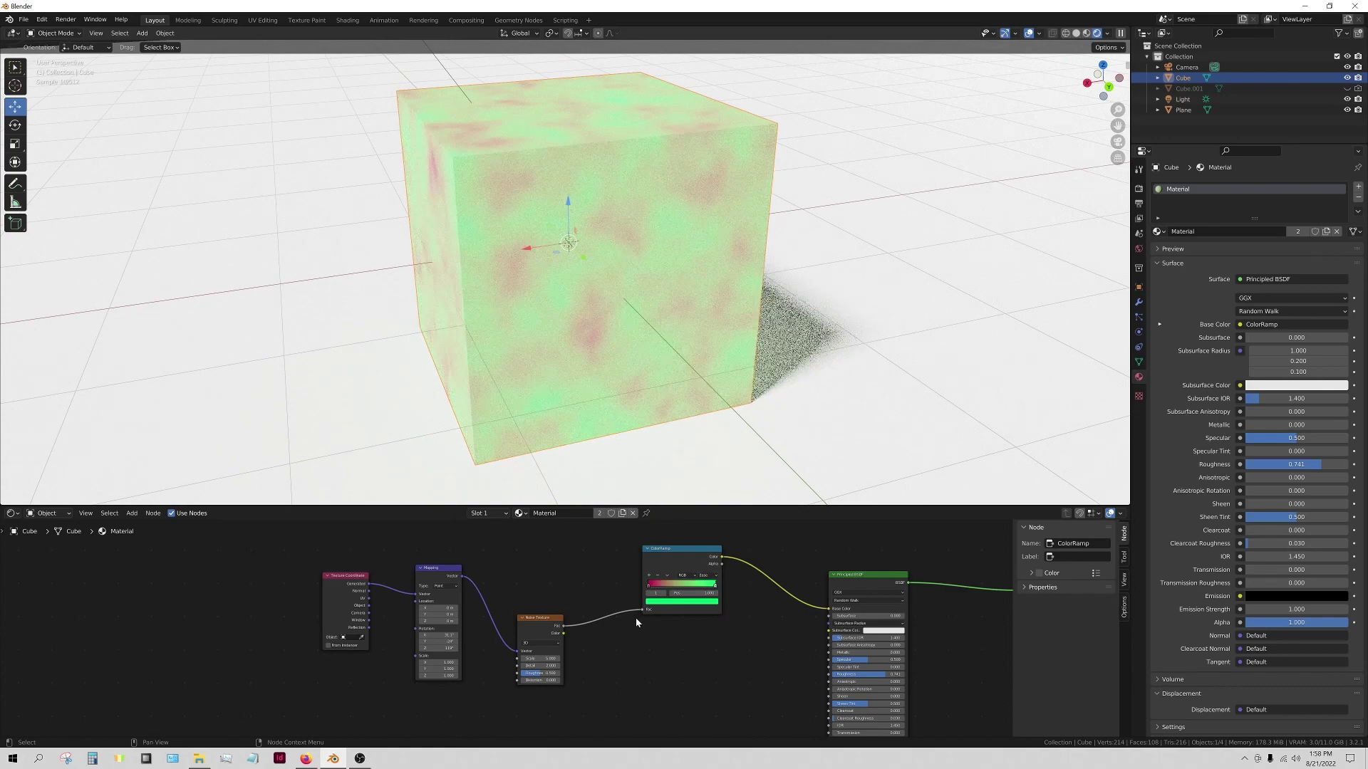
{"action": "mouse_move", "coordinate": [654, 586]}
{"action": "left_mouse_down"}
{"action": "mouse_move", "coordinate": [666, 586]}
{"action": "mouse_move", "coordinate": [638, 581]}
{"action": "left_mouse_up"}
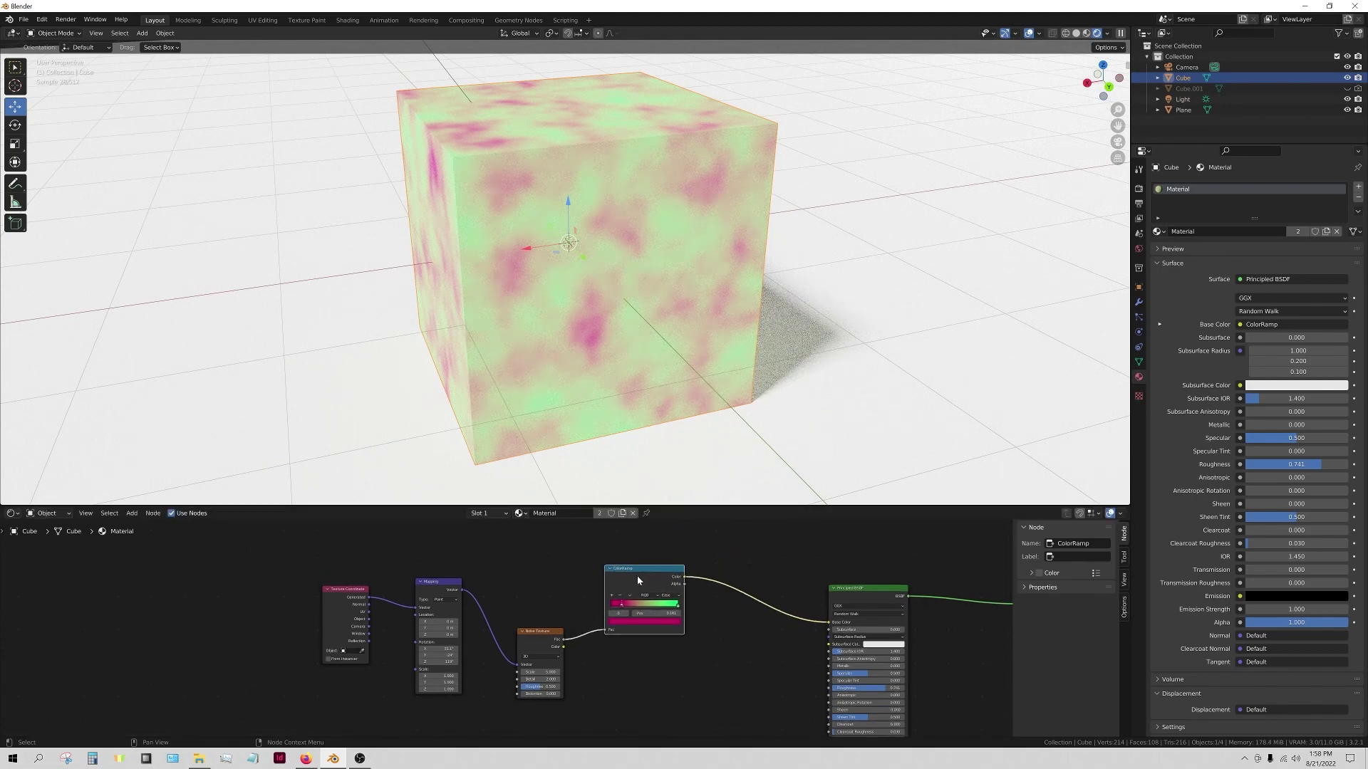
{"action": "scroll", "coordinate": [639, 580], "scroll_direction": "down", "scroll_amount": 1}
{"action": "middle_click_drag", "start_coordinate": [520, 308], "coordinate": [550, 228]}
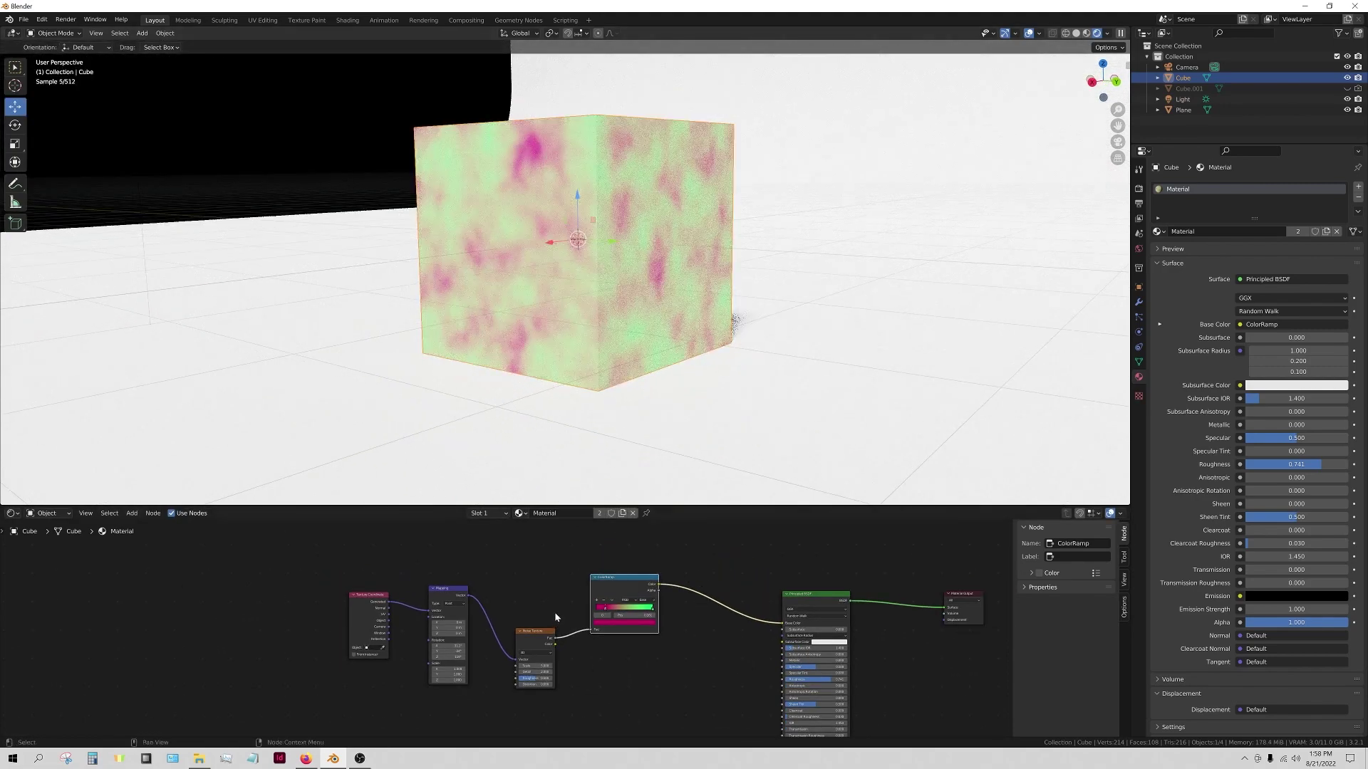
- Lower the Noise Texture's Scale to enlarge the color patches, and deselect the cube
{"action": "scroll", "coordinate": [570, 669], "scroll_direction": "up", "scroll_amount": 1}
{"action": "middle_click_drag", "start_coordinate": [582, 678], "coordinate": [530, 650]}
{"action": "left_click_drag", "start_coordinate": [485, 641], "coordinate": [527, 657]}
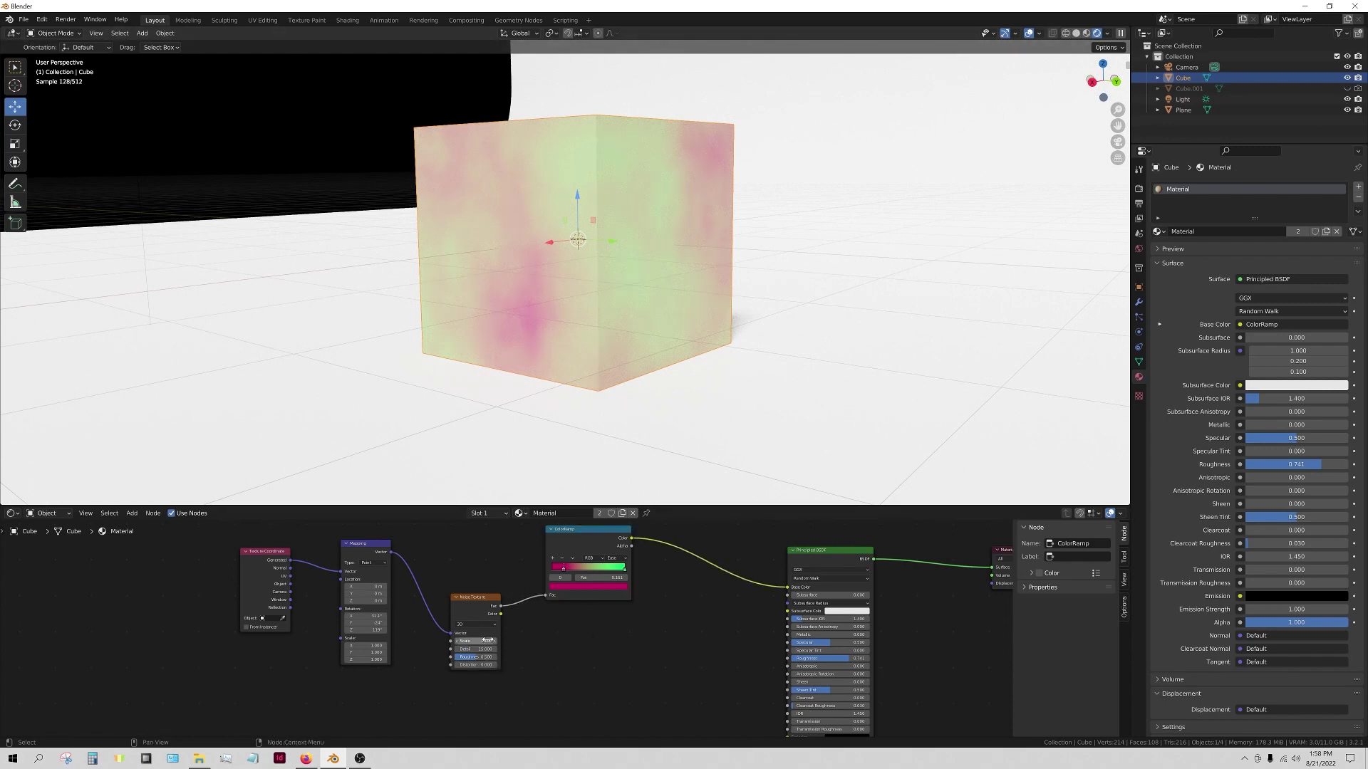
{"action": "left_click_drag", "start_coordinate": [476, 641], "coordinate": [470, 642]}
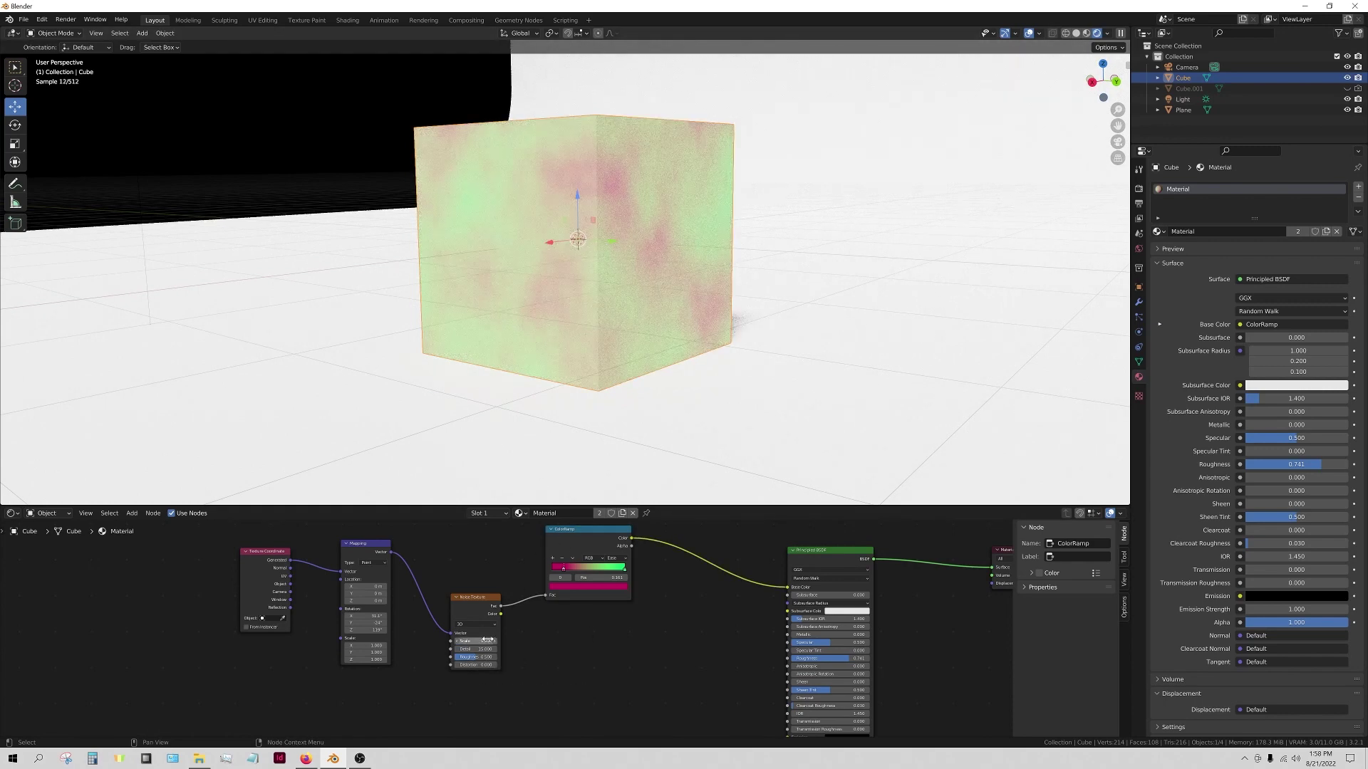
{"action": "left_click", "coordinate": [379, 225]}
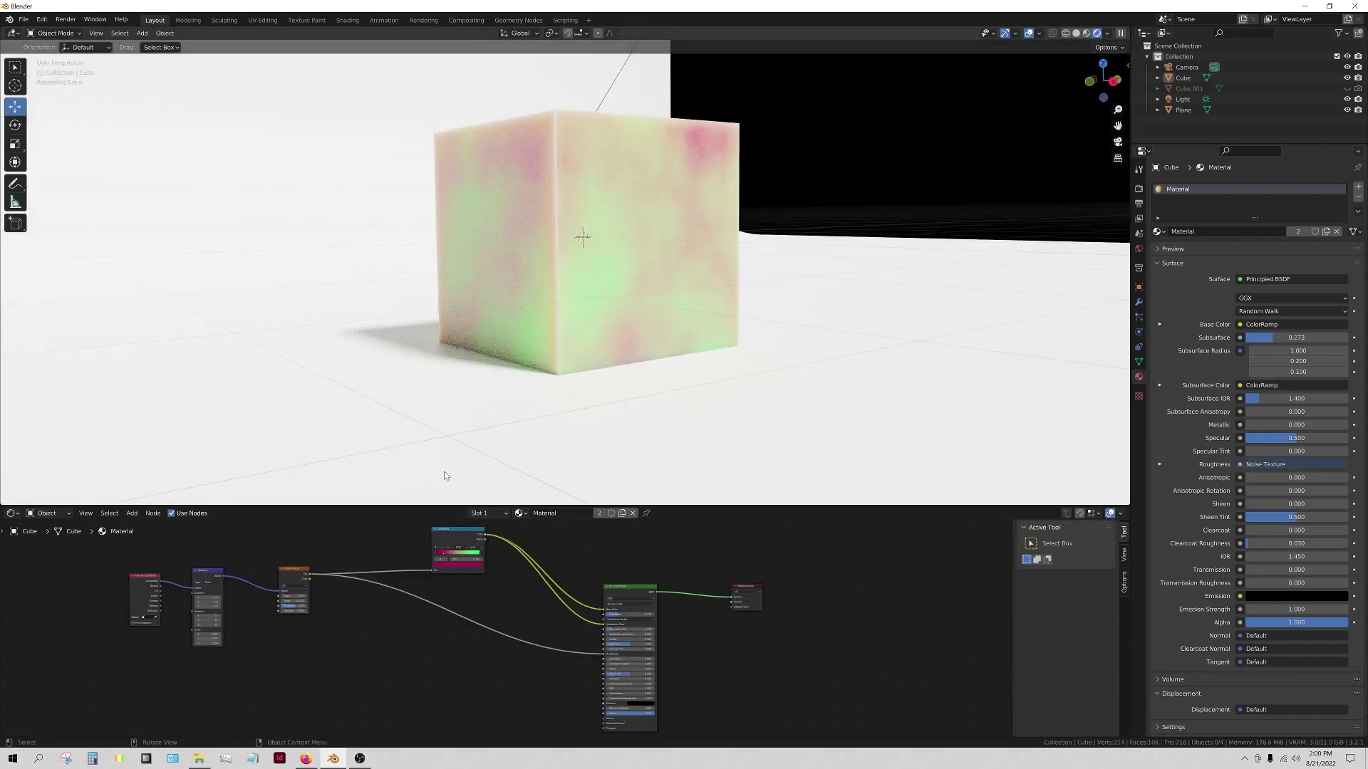
- Rearrange the node tree with the Noise Texture below the ColorRamp and the Texture Coordinate and Mapping nodes closer to the shader
{"action": "mouse_move", "coordinate": [451, 539]}
{"action": "left_mouse_down"}
{"action": "mouse_move", "coordinate": [433, 532]}
{"action": "mouse_move", "coordinate": [453, 533]}
{"action": "left_mouse_up"}
{"action": "left_click_drag", "start_coordinate": [302, 574], "coordinate": [302, 635]}
{"action": "left_click_drag", "start_coordinate": [101, 559], "coordinate": [244, 666]}
{"action": "left_click_drag", "start_coordinate": [208, 571], "coordinate": [266, 609]}
{"action": "left_click_drag", "start_coordinate": [307, 673], "coordinate": [376, 671]}
{"action": "left_click_drag", "start_coordinate": [268, 682], "coordinate": [147, 604]}
{"action": "left_click_drag", "start_coordinate": [241, 578], "coordinate": [301, 570]}
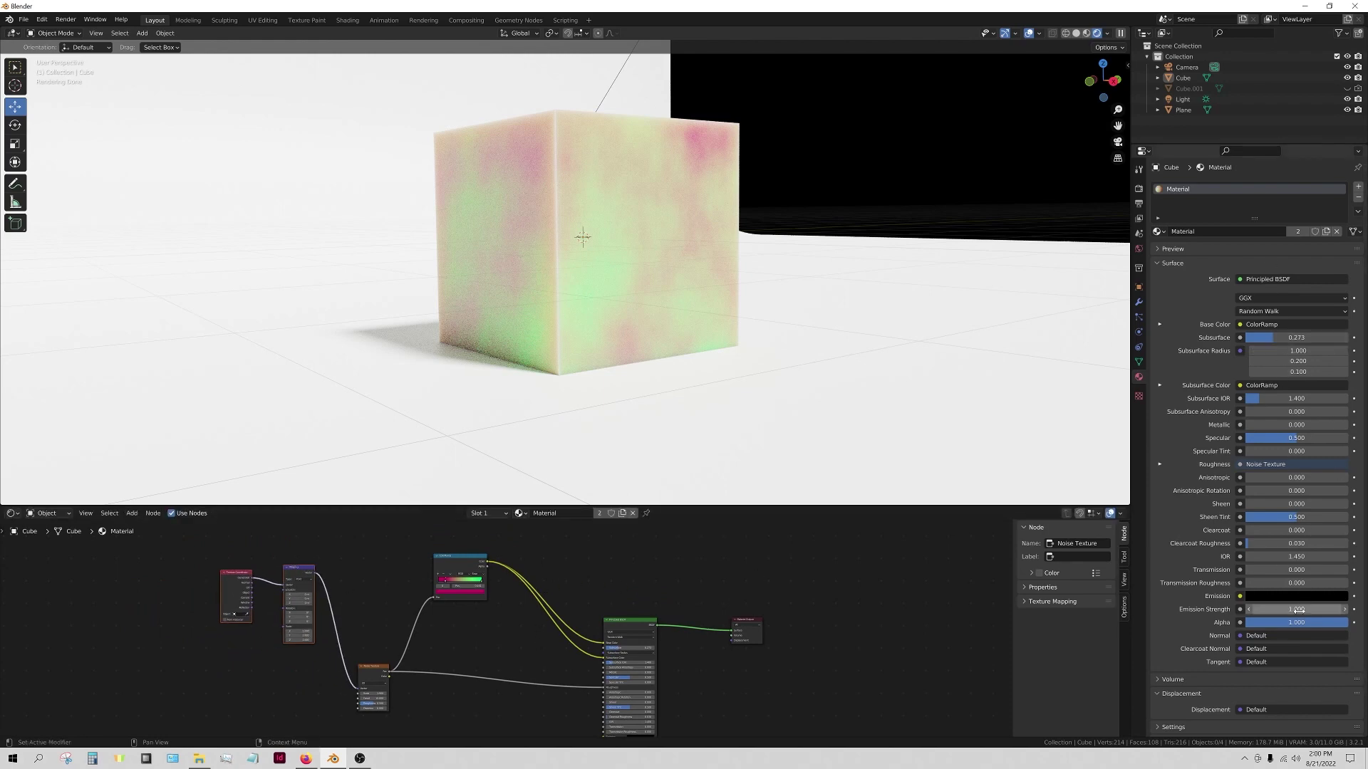
{"action": "scroll", "coordinate": [702, 699], "scroll_direction": "down", "scroll_amount": 1}
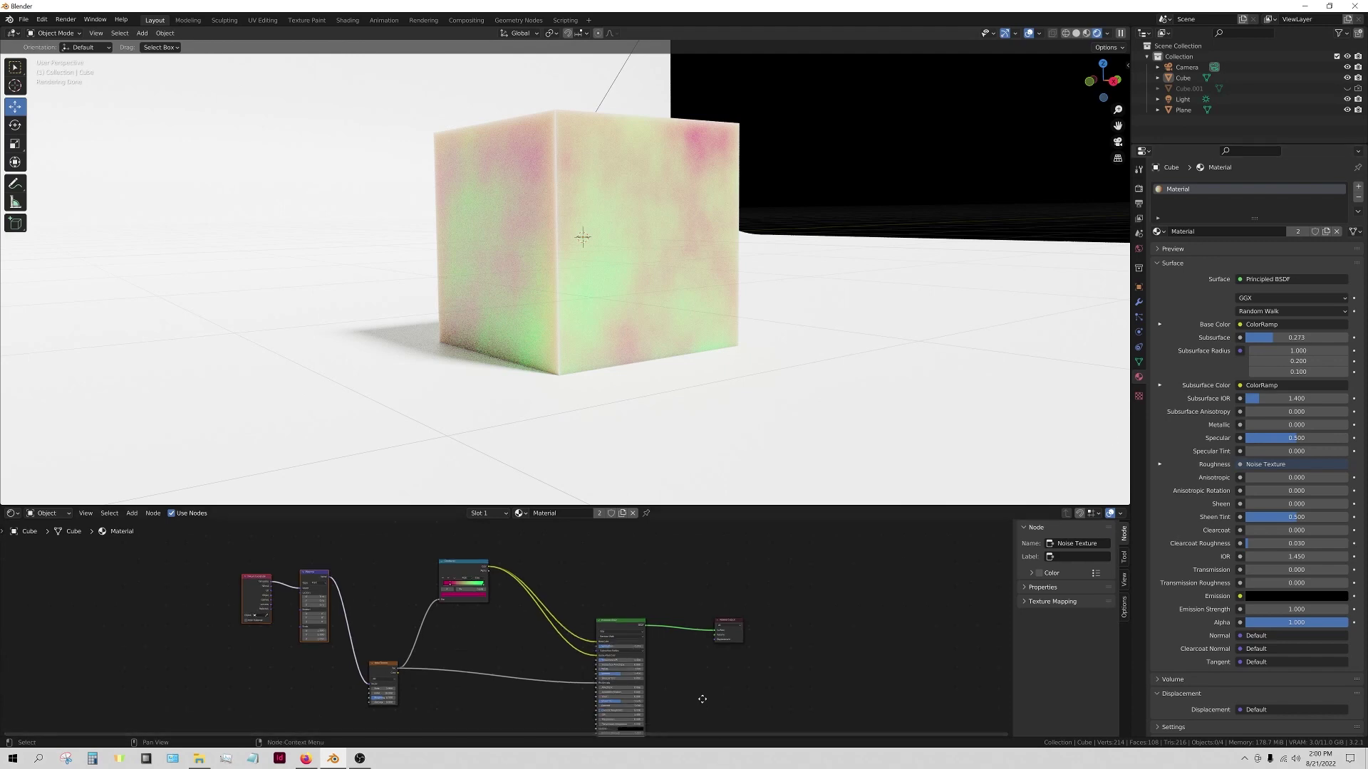
{"action": "scroll", "coordinate": [702, 699], "scroll_direction": "up", "scroll_amount": 2}
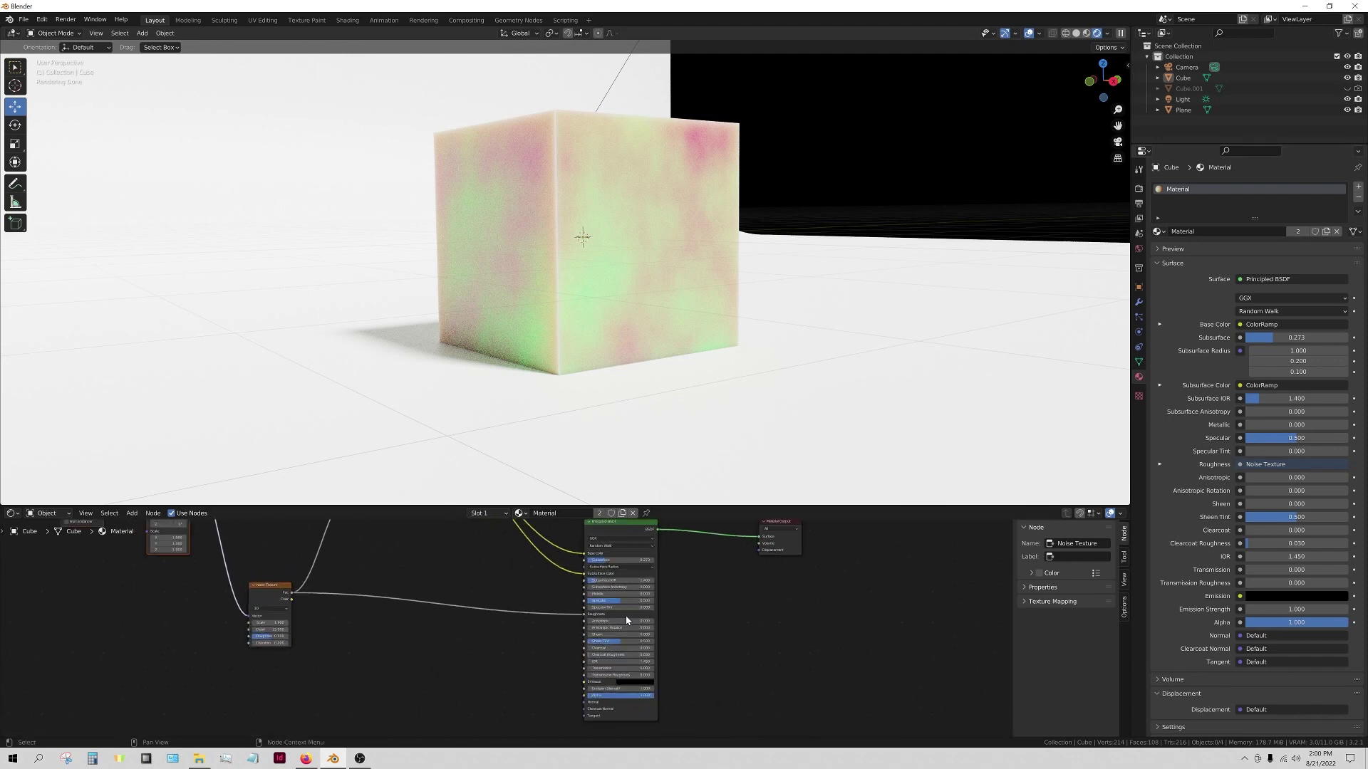